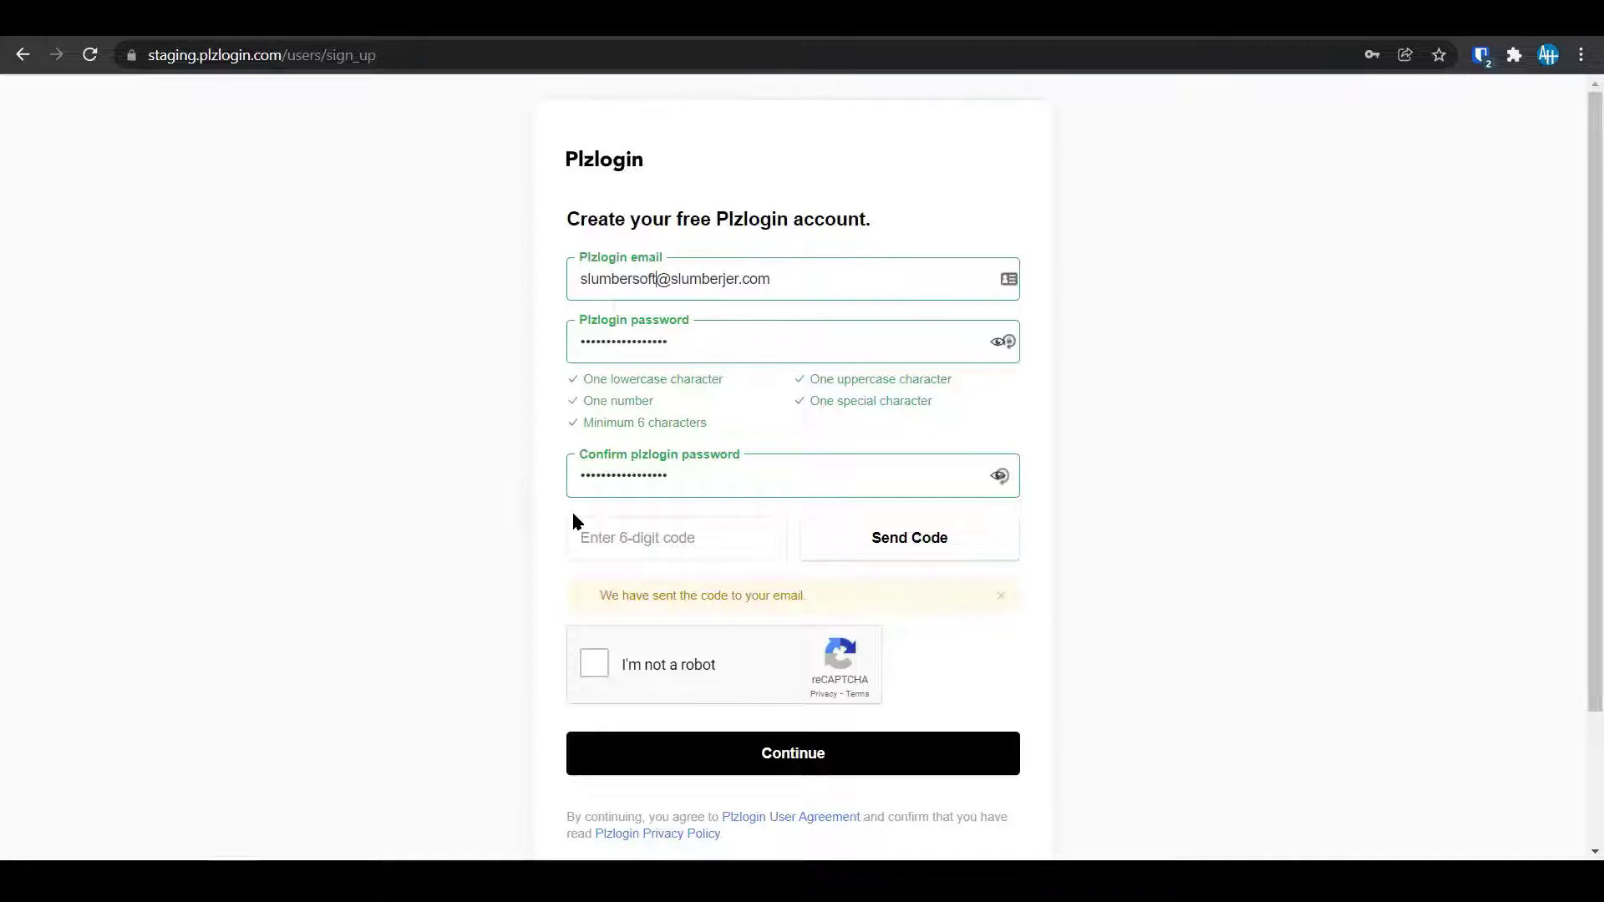
Focus the account email field on the Plzlogin sign-up form.
click(646, 281)
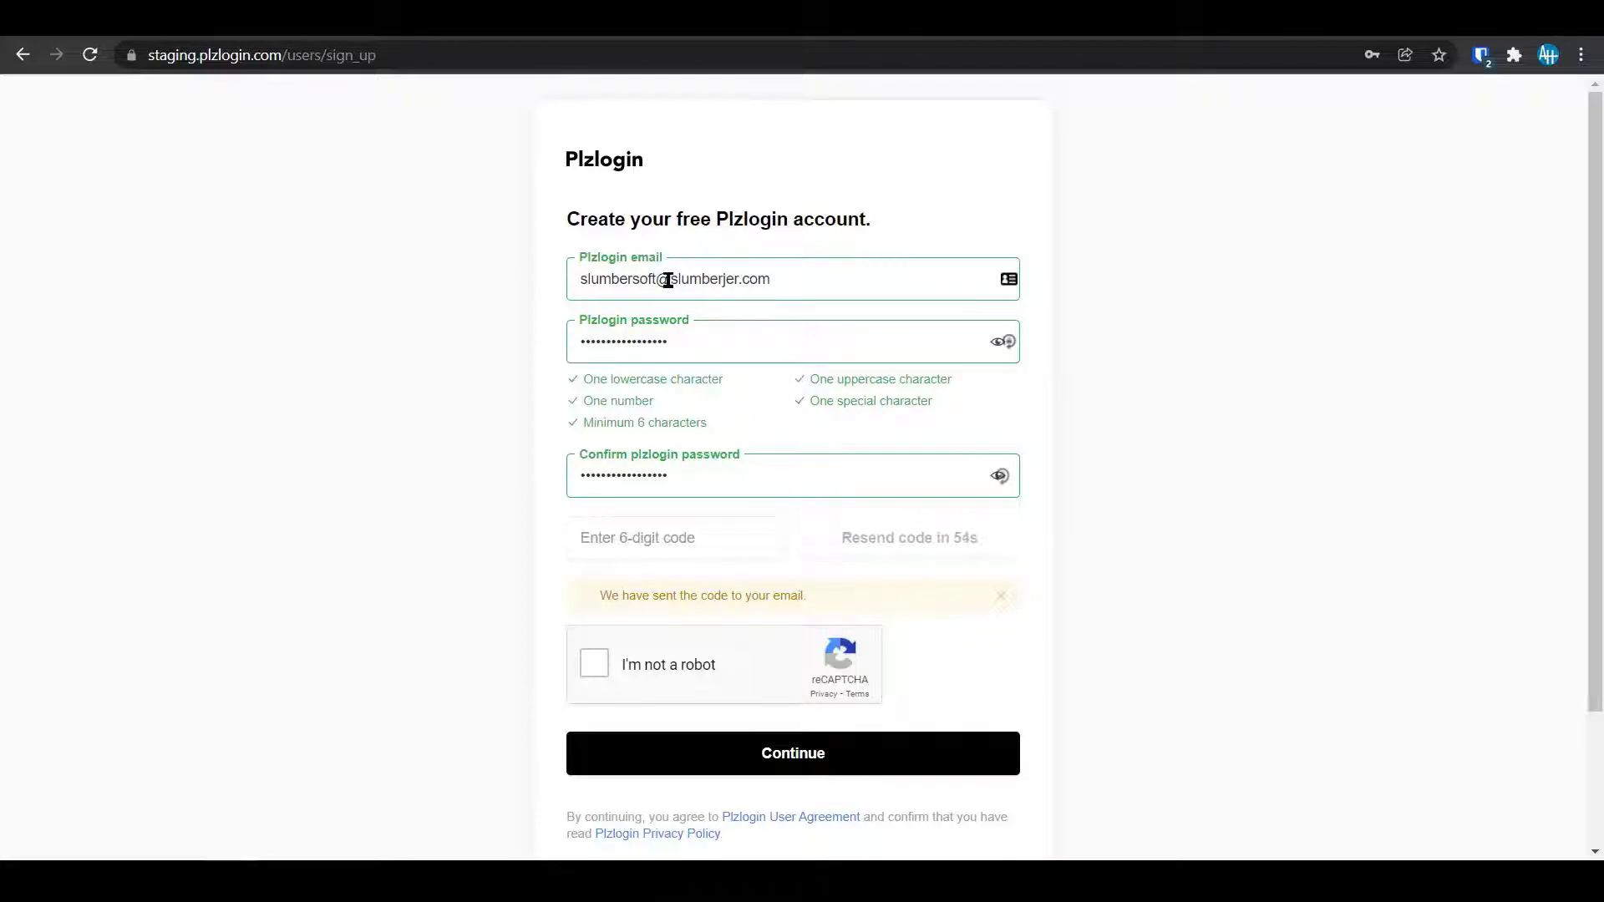
Open the Plzlogin verification email in the Roundcube inbox and select its six-digit code.
key(ctrl+Tab)
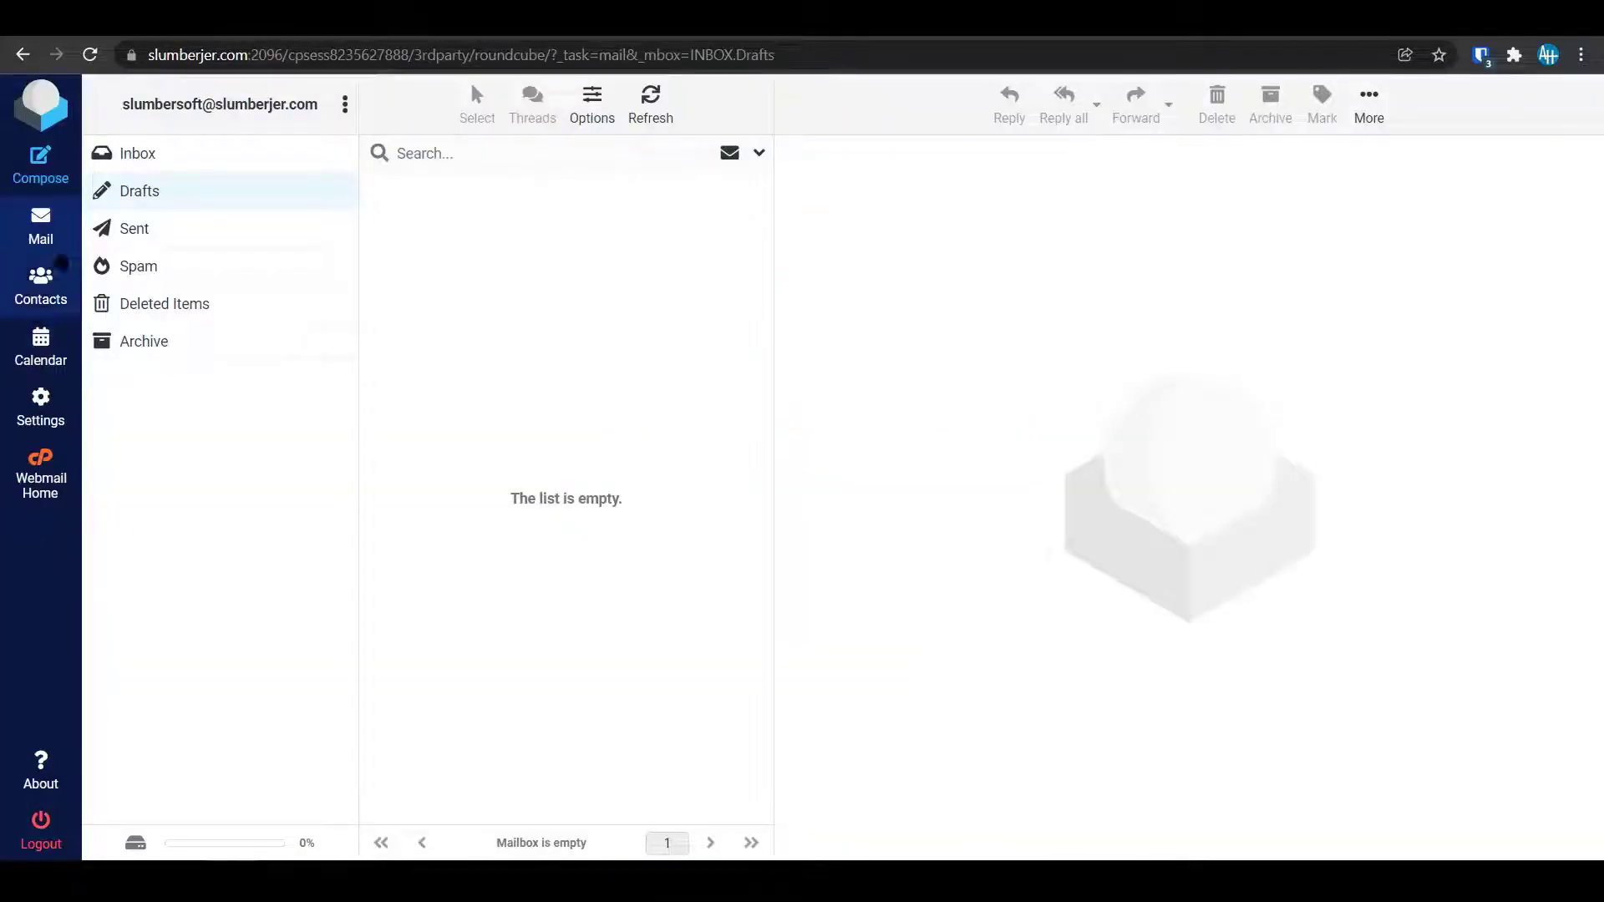
click(139, 157)
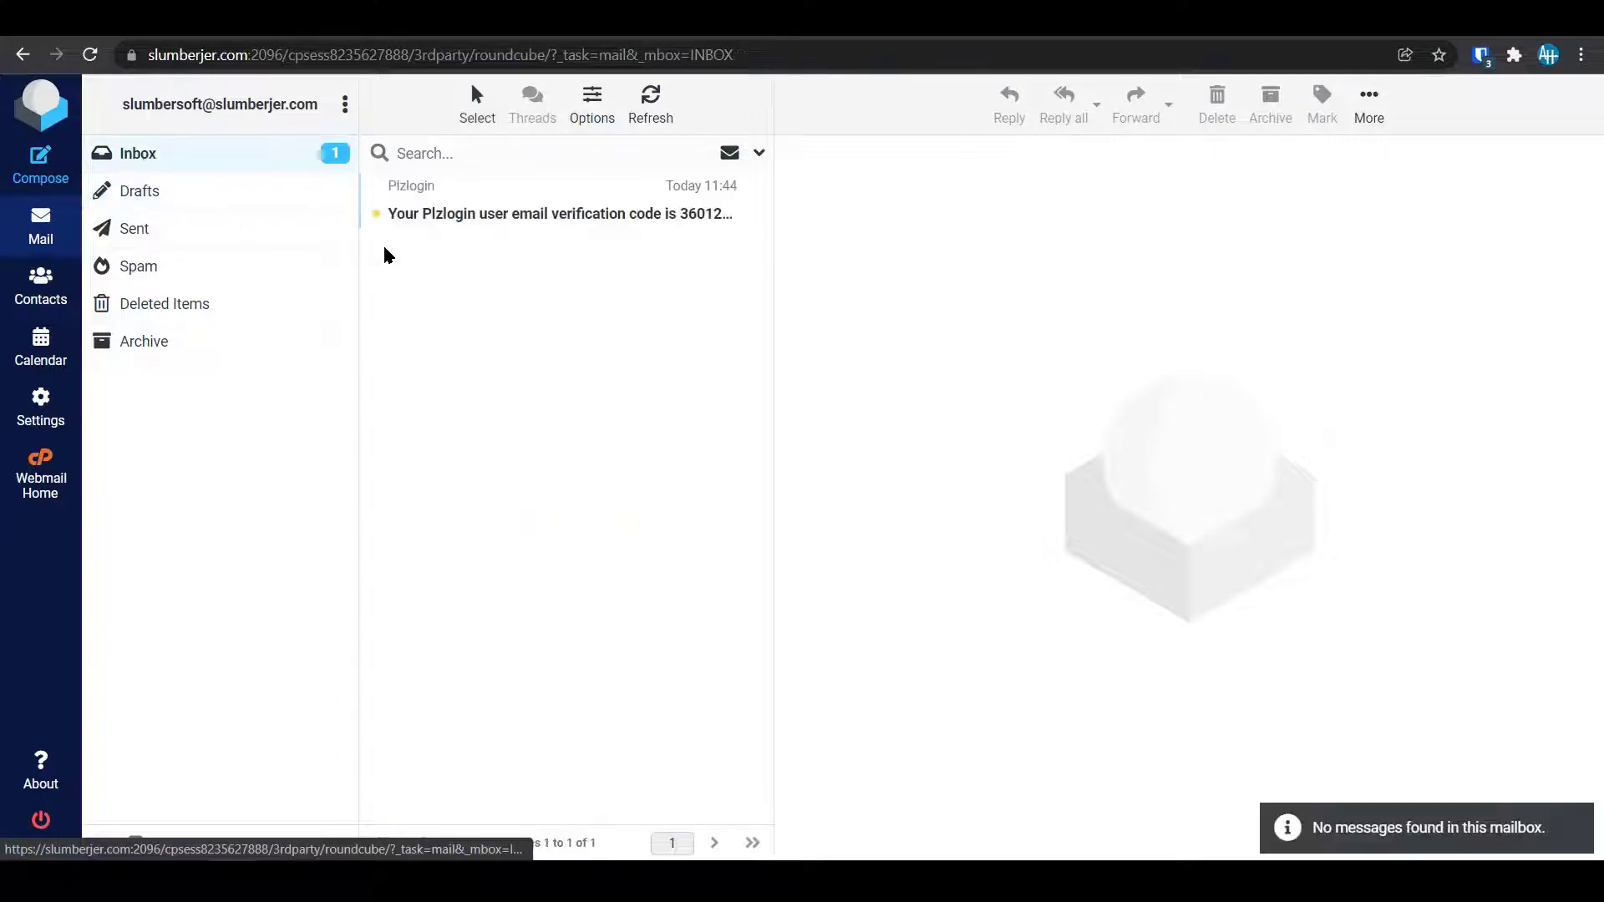
click(535, 219)
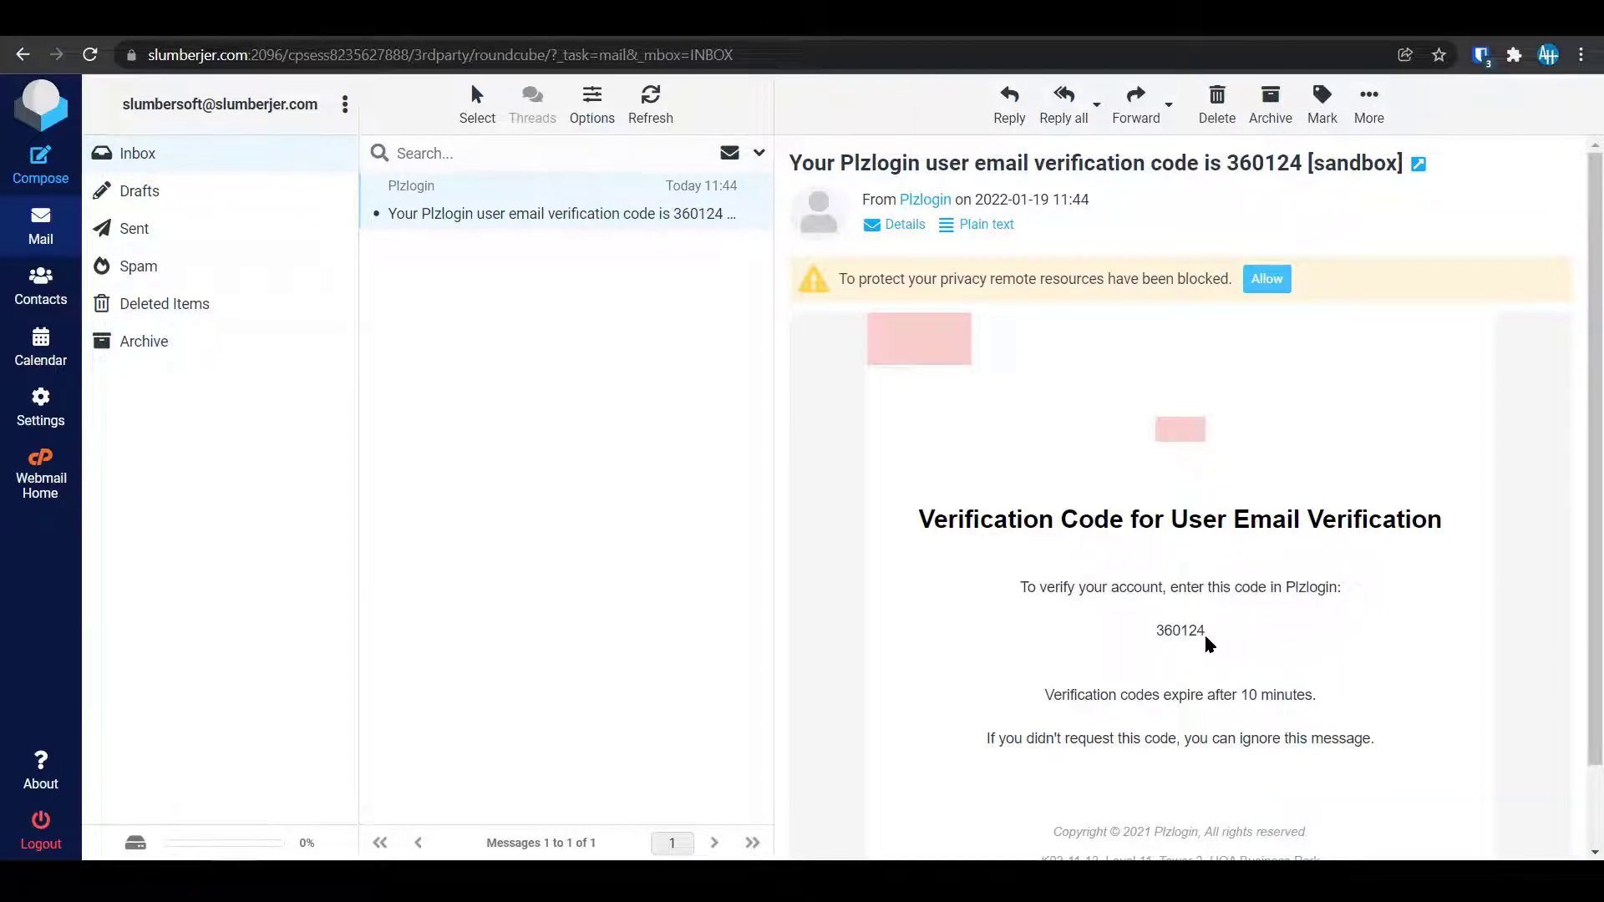
double_click(1168, 630)
key(ctrl+c)
Paste the emailed code into the 6-digit field and submit the Plzlogin sign-up form.
key(ctrl+shift+Tab)
key(ctrl+shift+Tab)
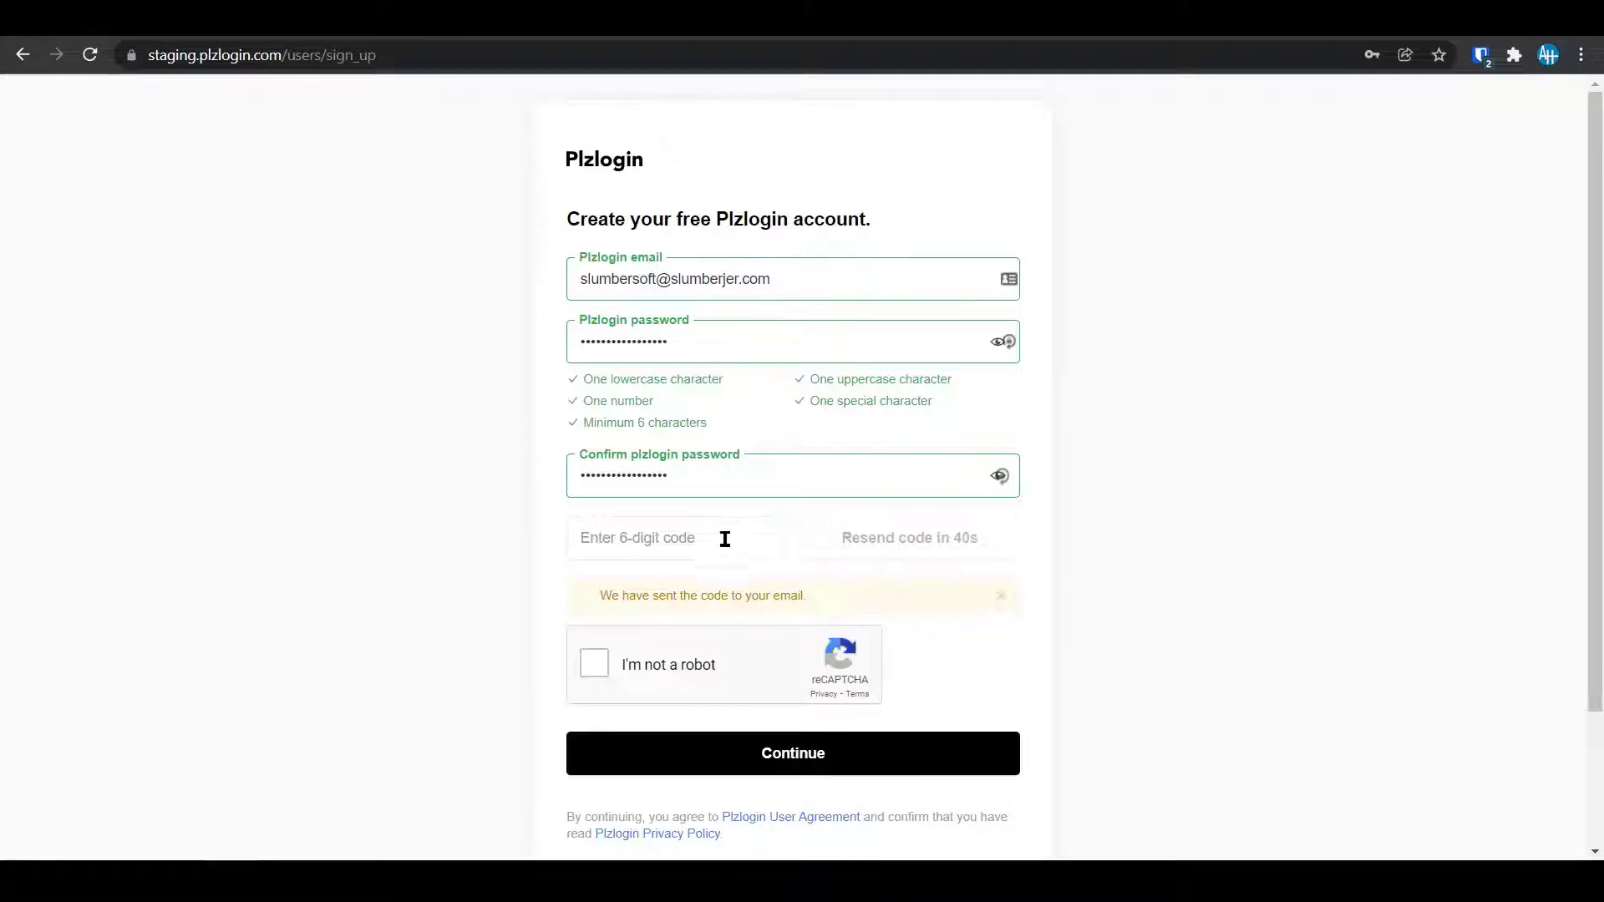
click(691, 536)
key(ctrl+v)
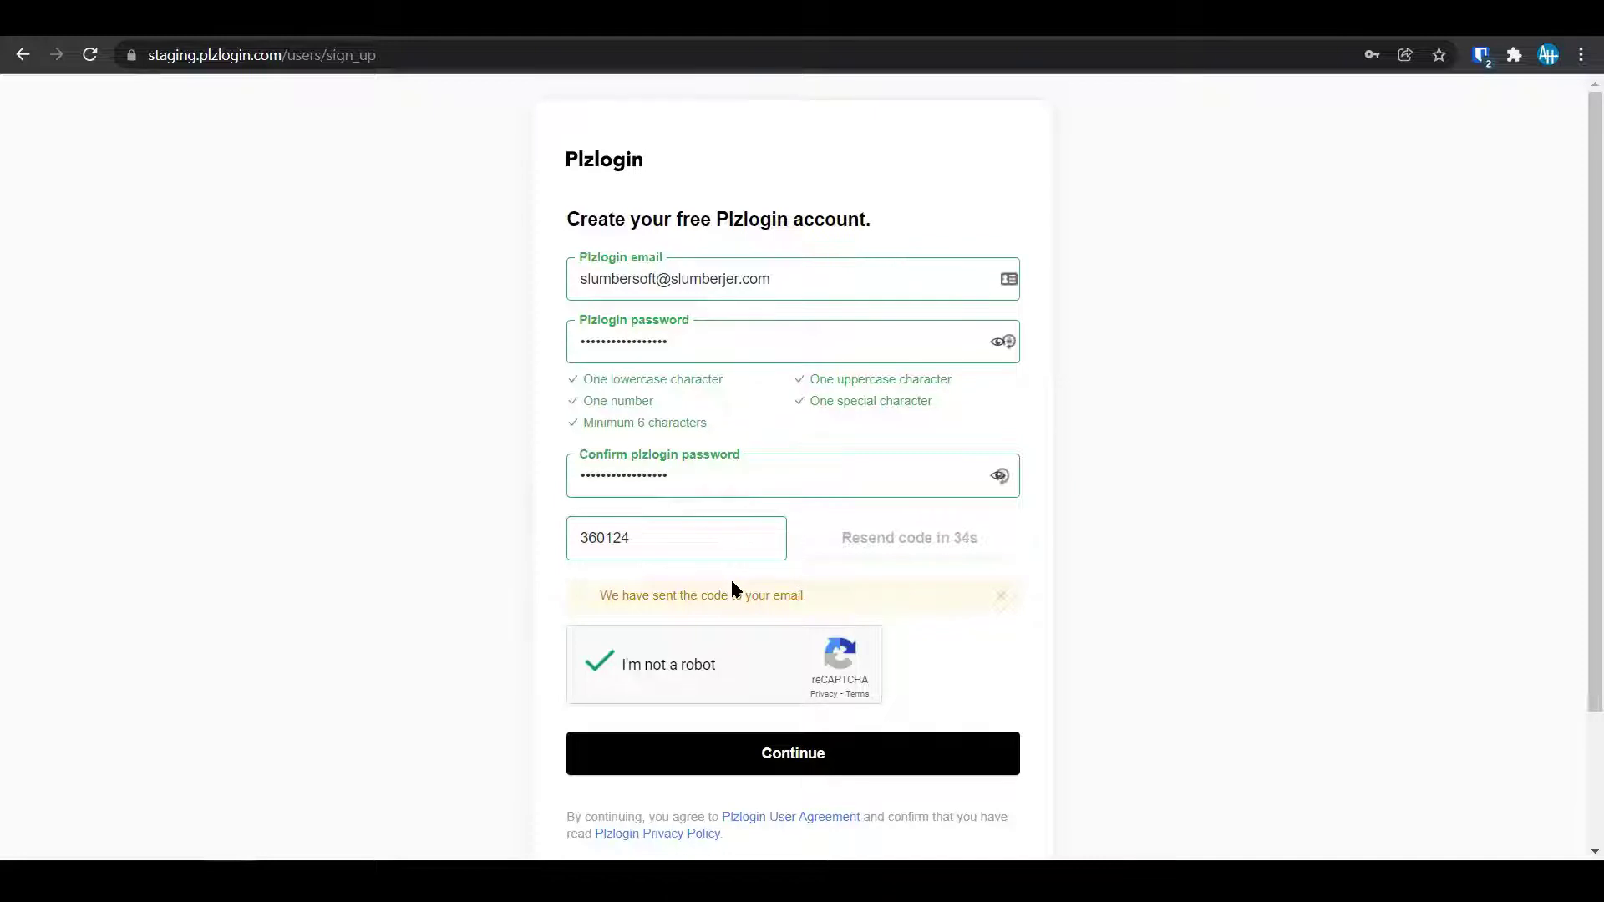
click(698, 757)
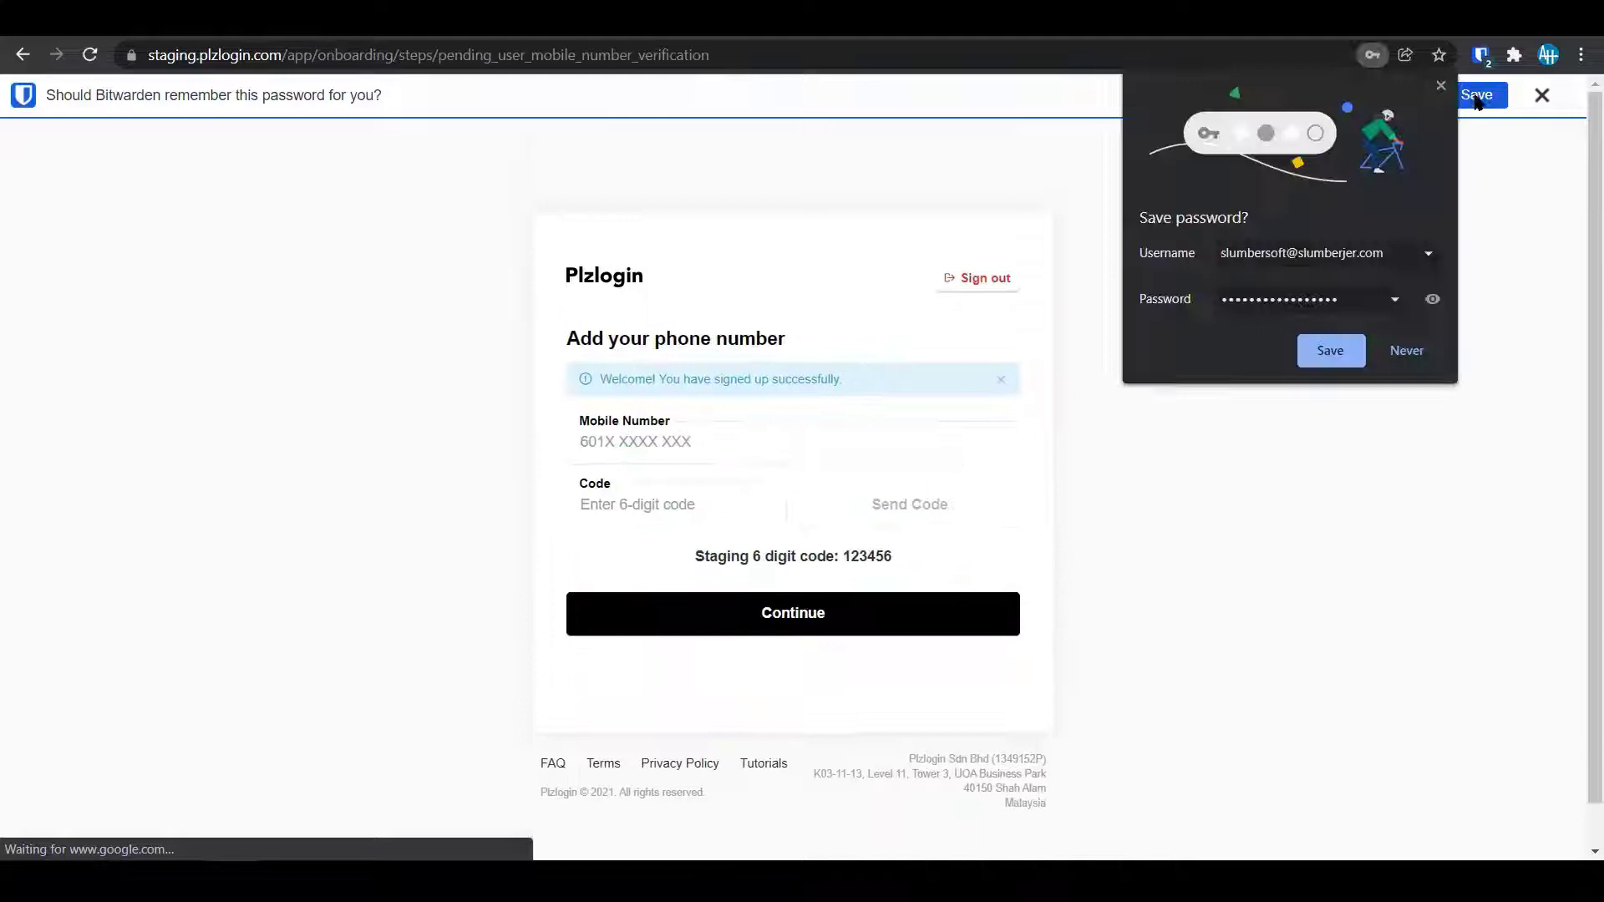
Save the new login in the password manager and enter the mobile number.
click(1359, 350)
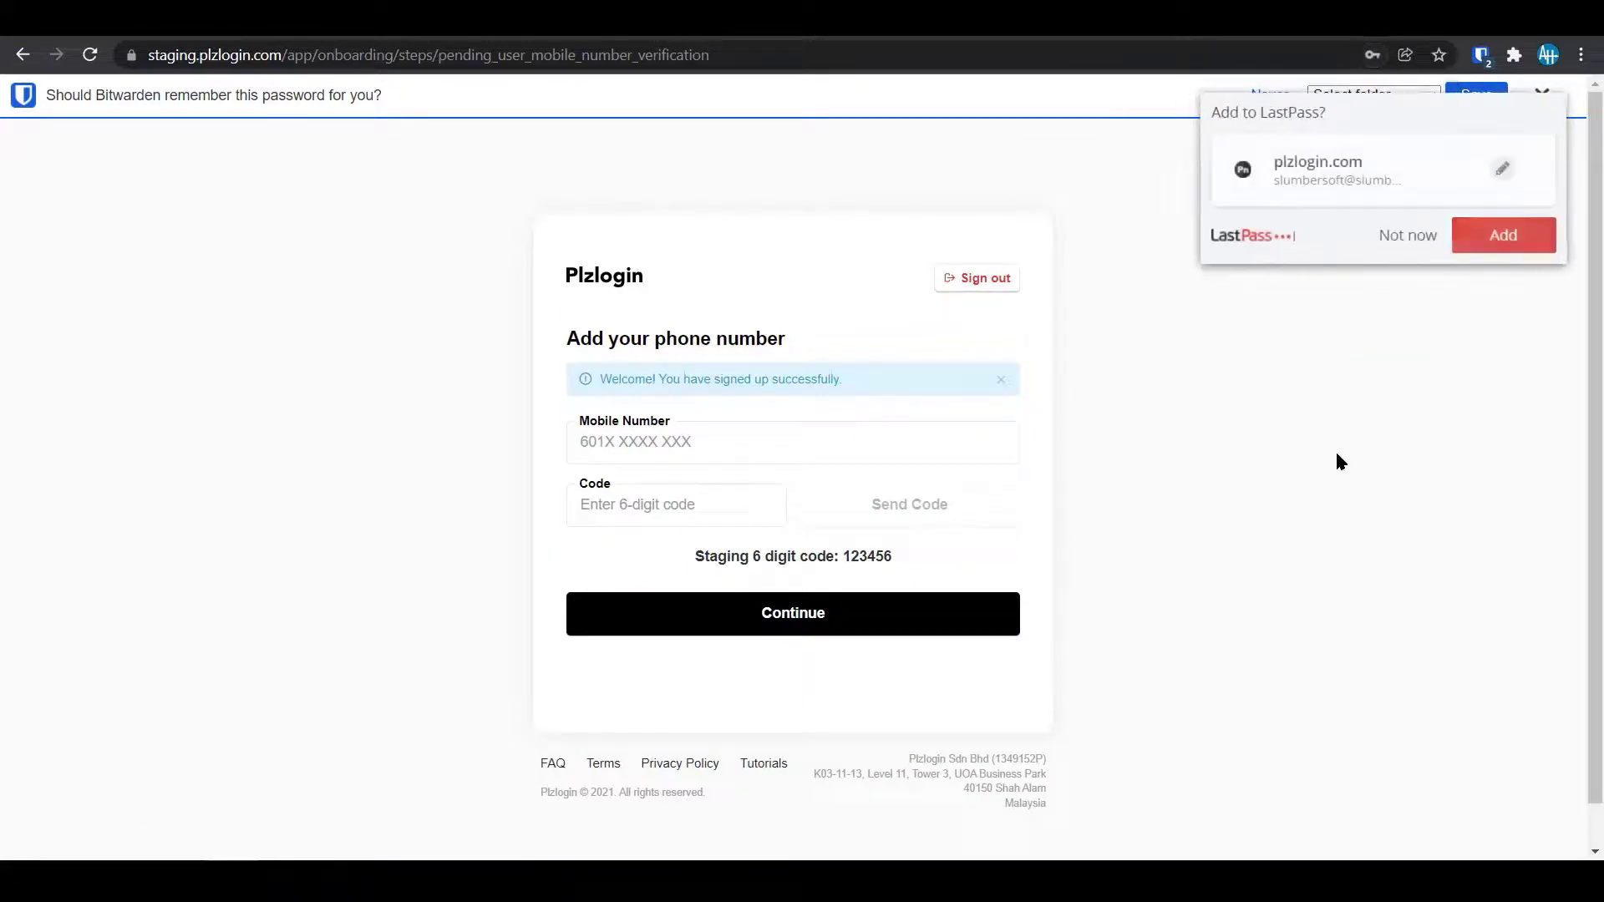
click(1487, 236)
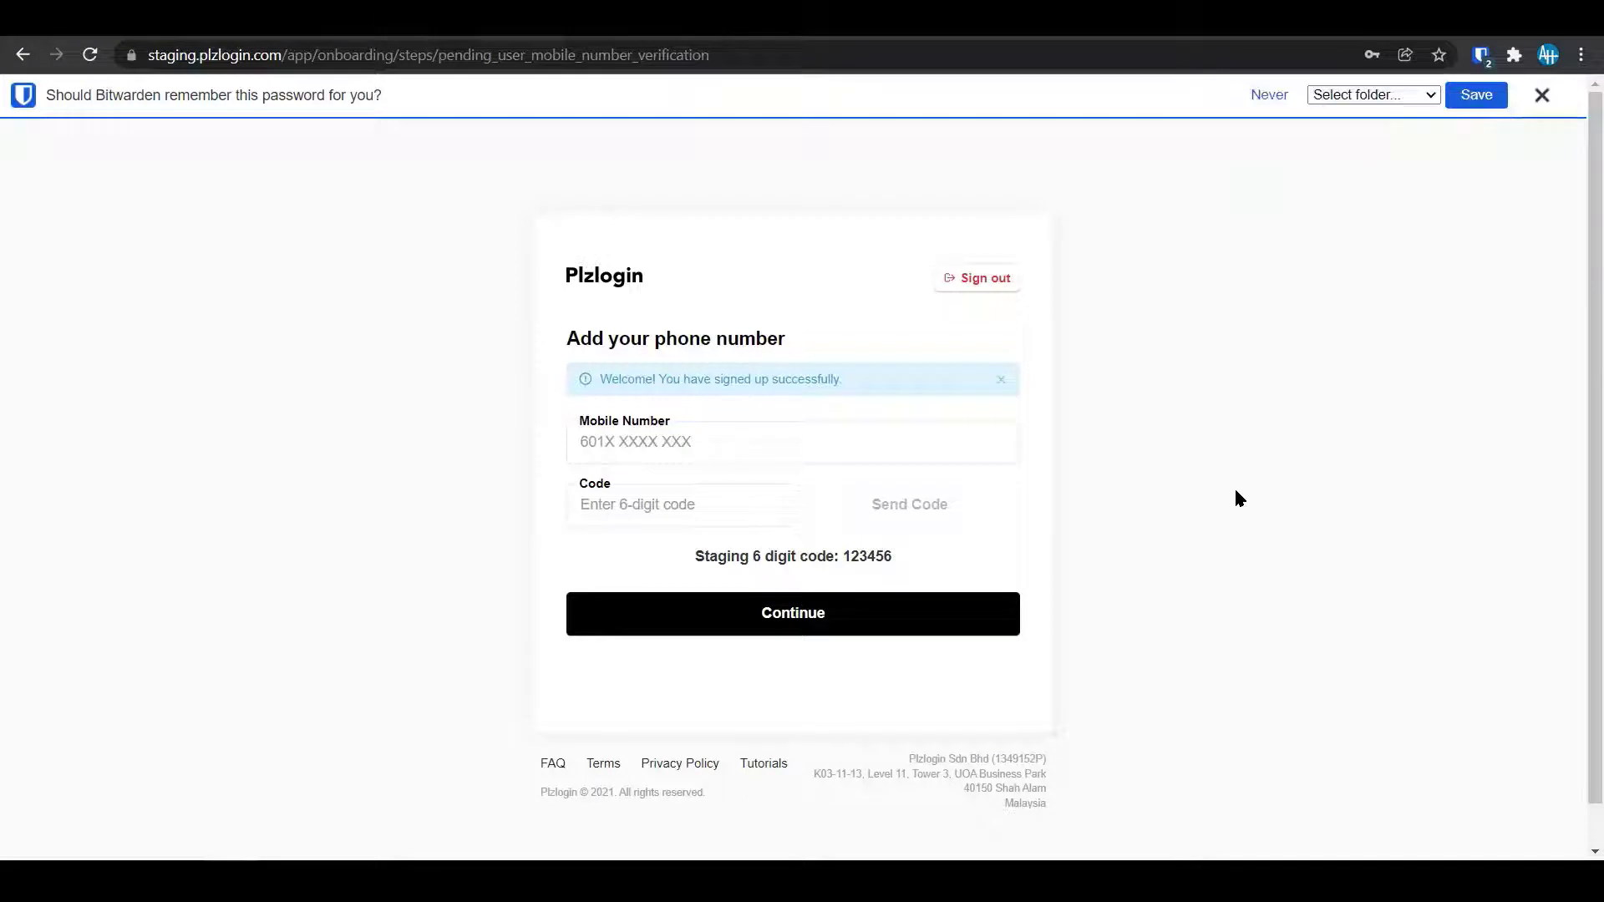
click(807, 449)
text(60)
click(1156, 475)
click(775, 449)
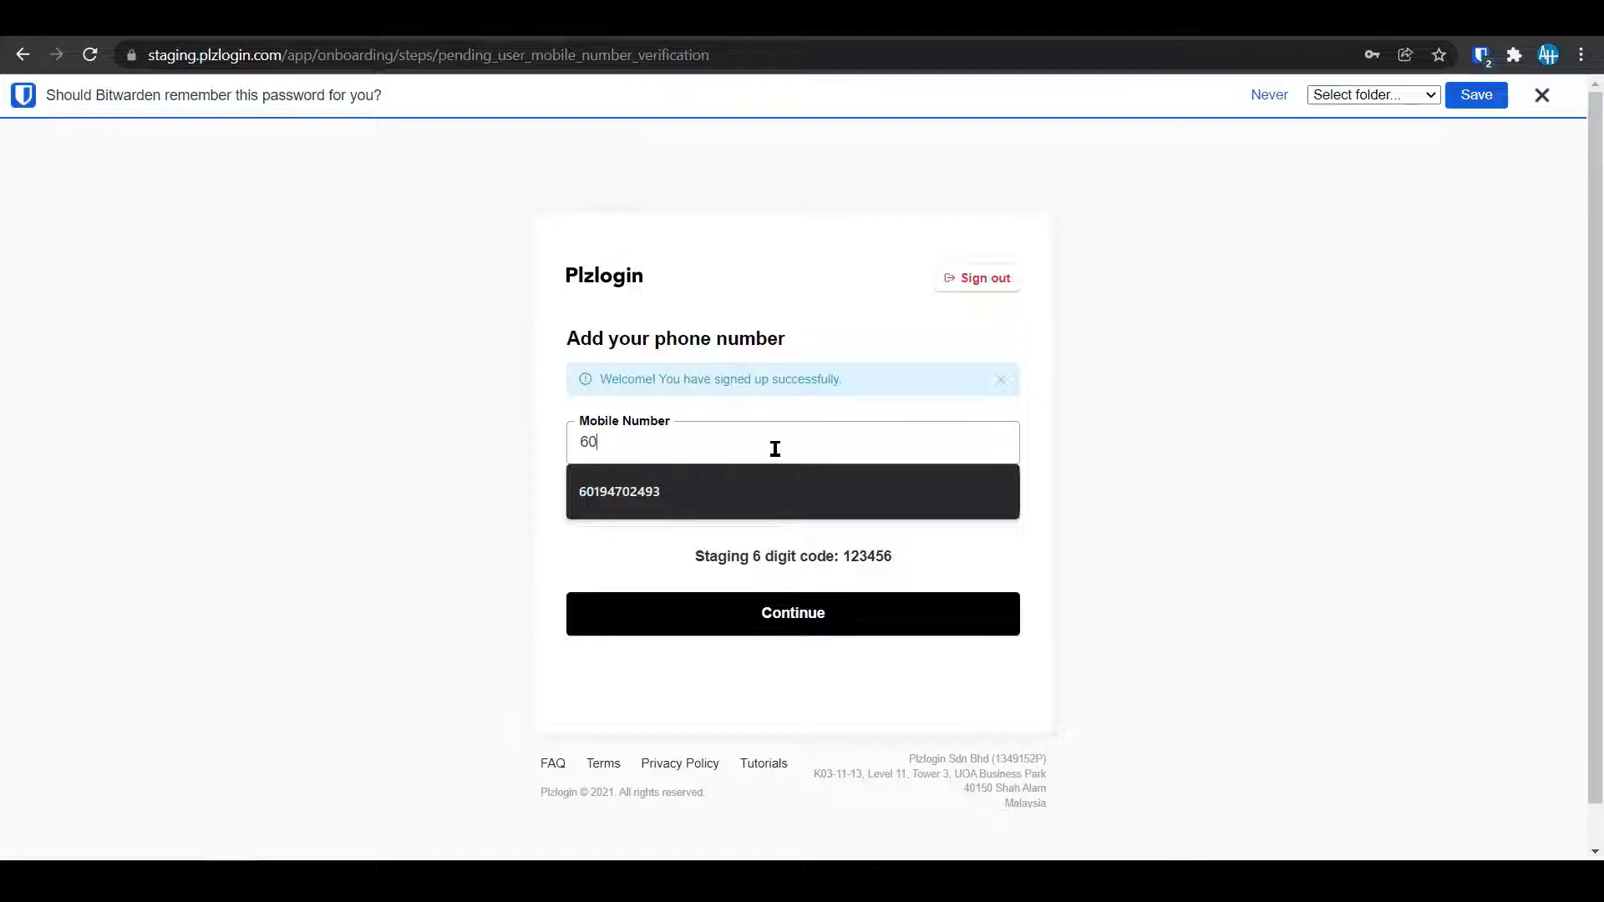
text(1)
key(BackSpace)
text(1)
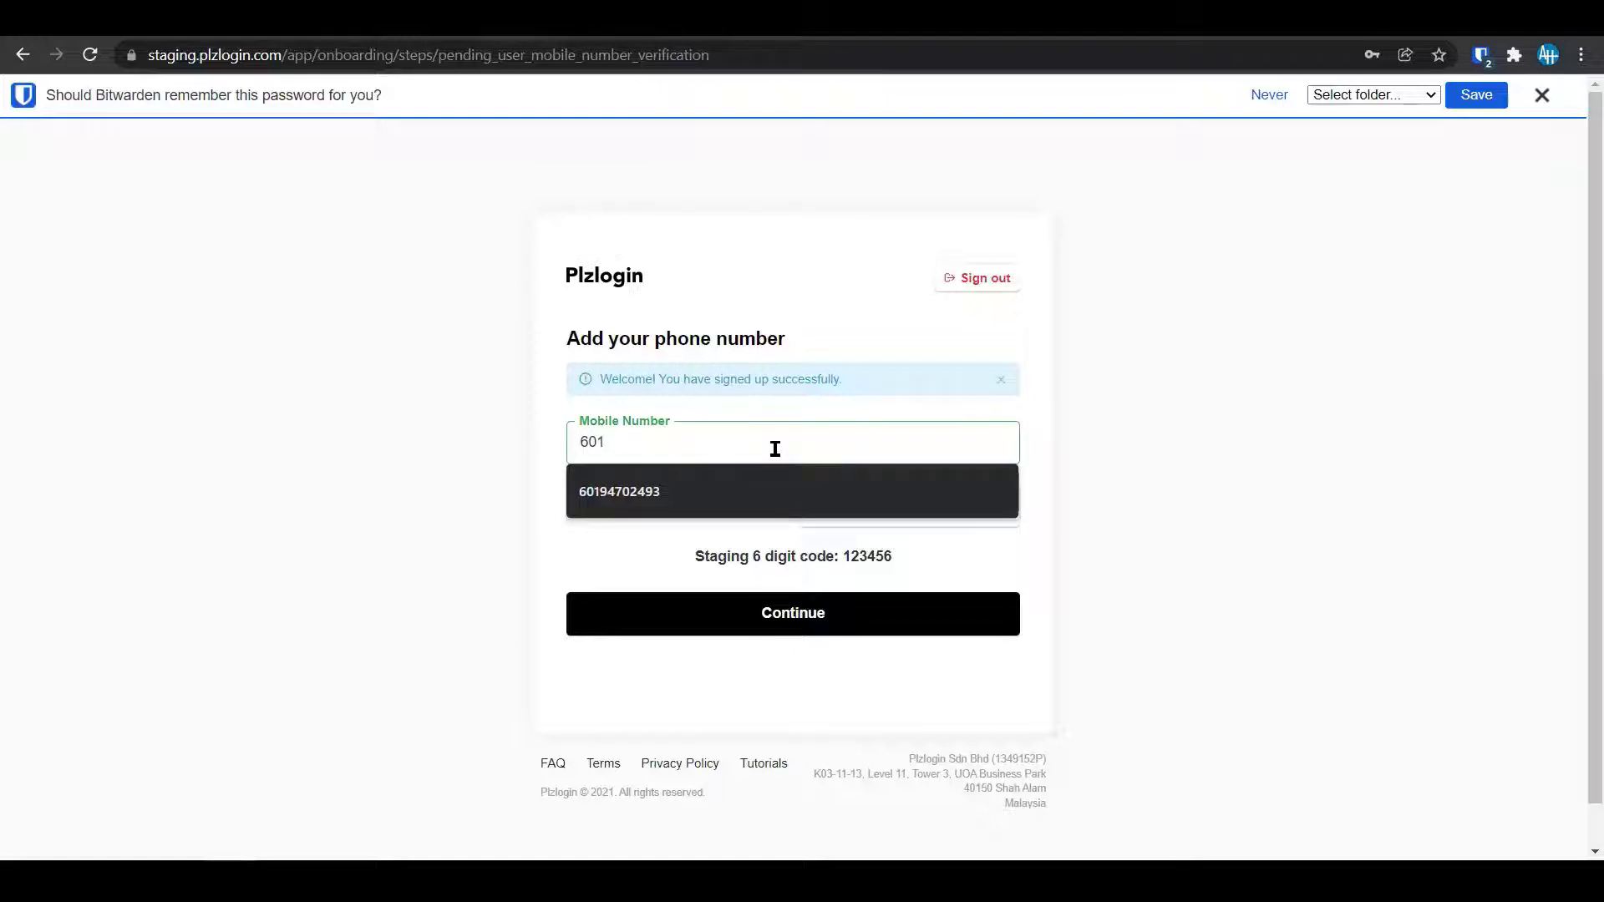
text(23456)
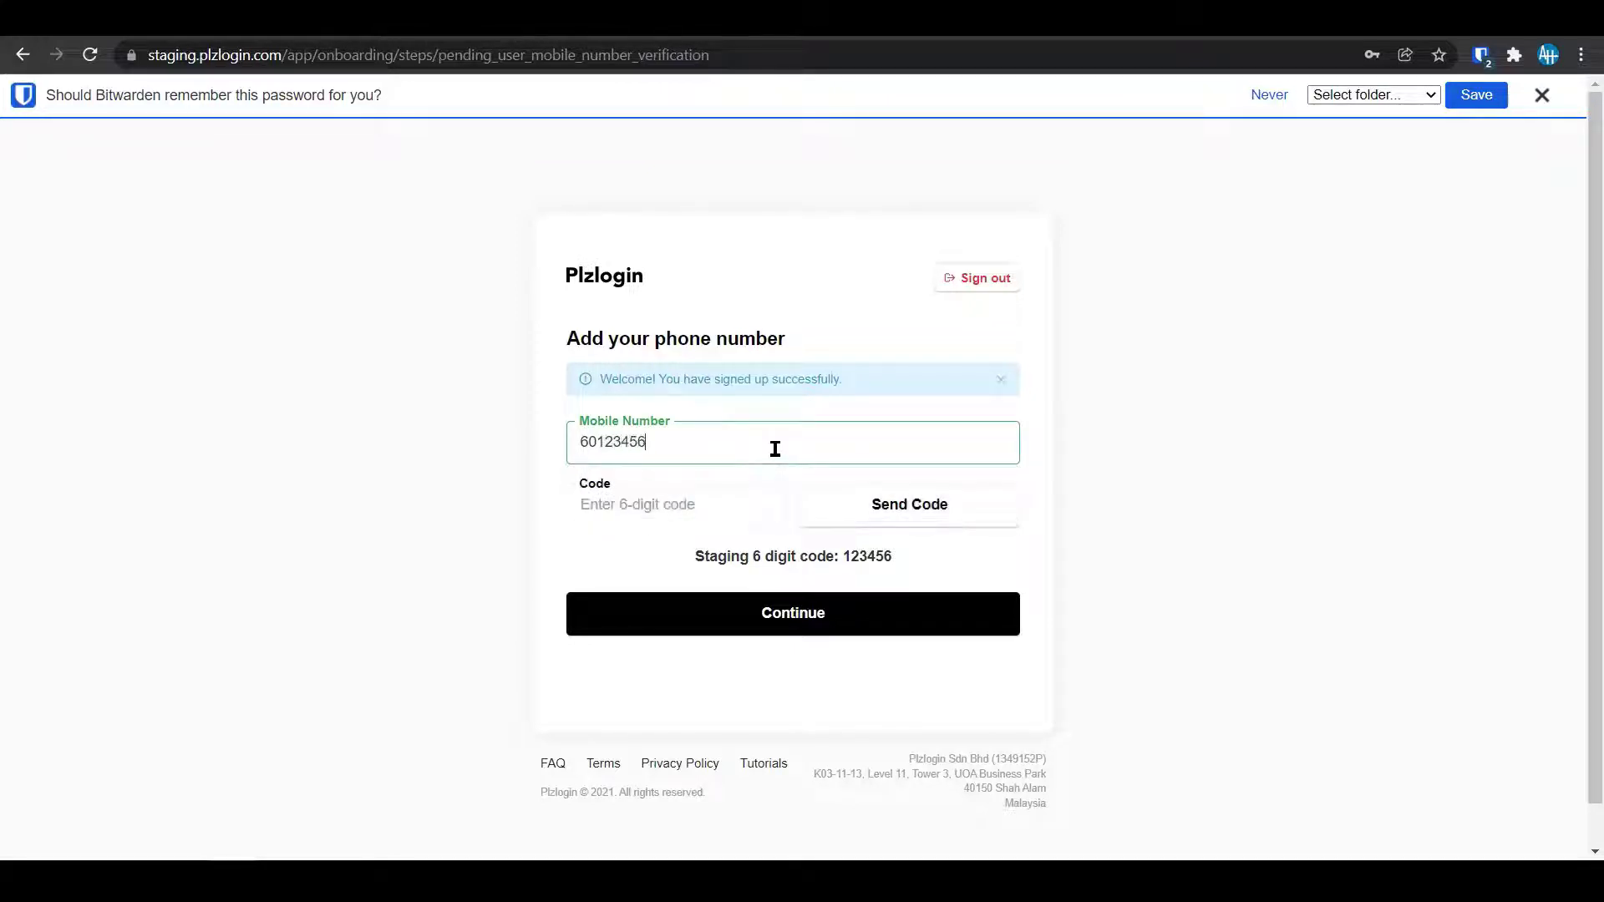
text(789)
Request an SMS code and fill the Code field with the staging verification code.
click(894, 509)
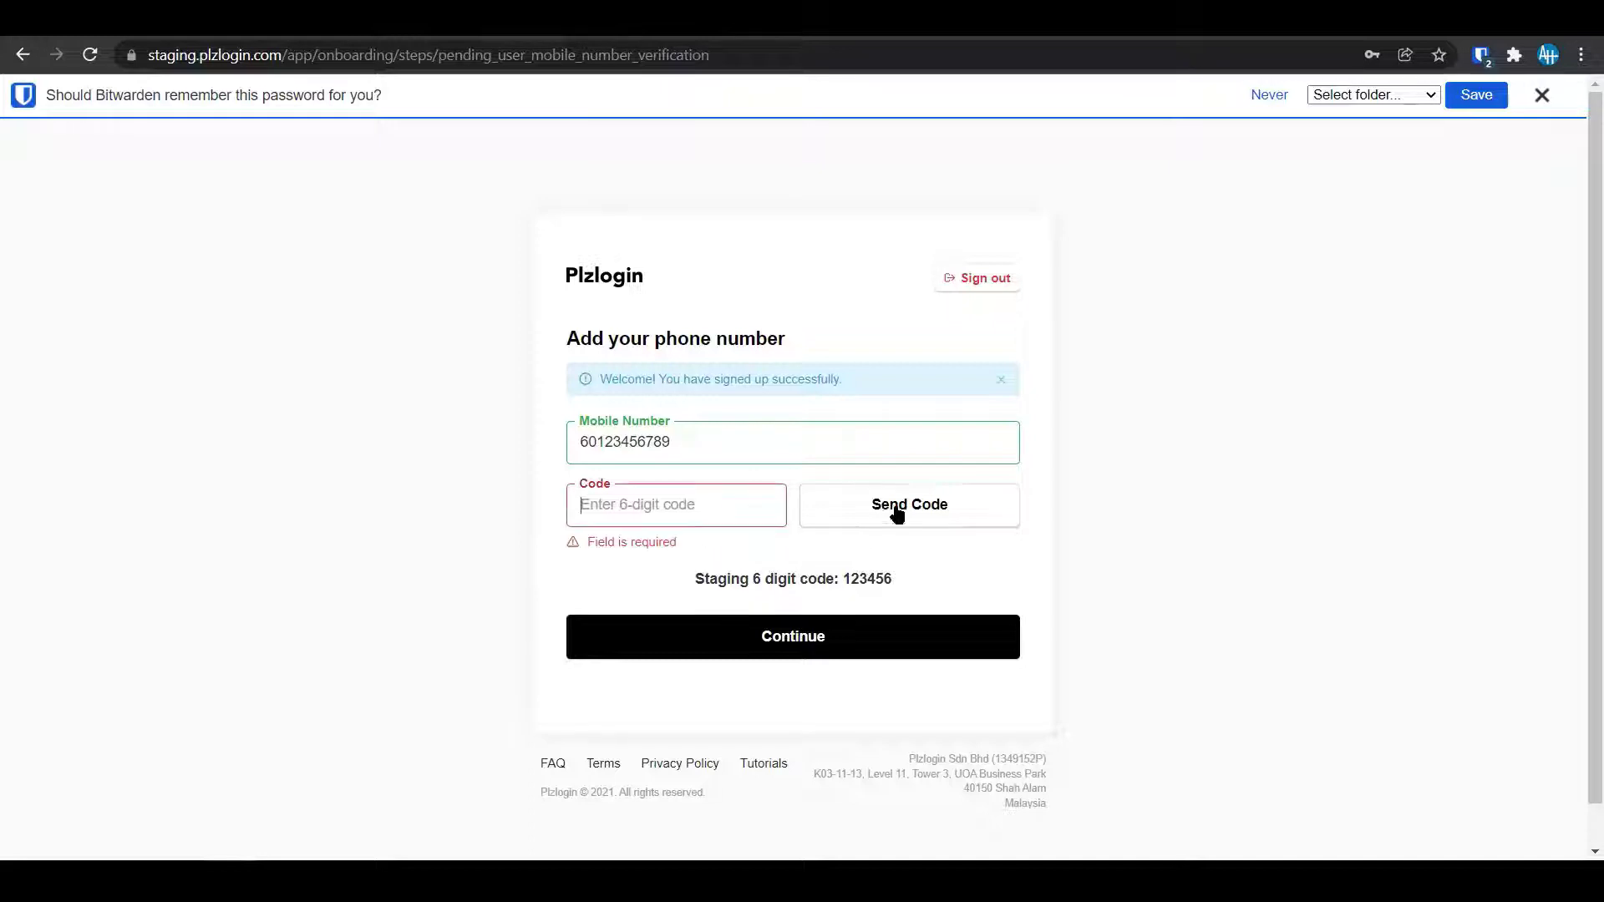
click(720, 509)
text(12345)
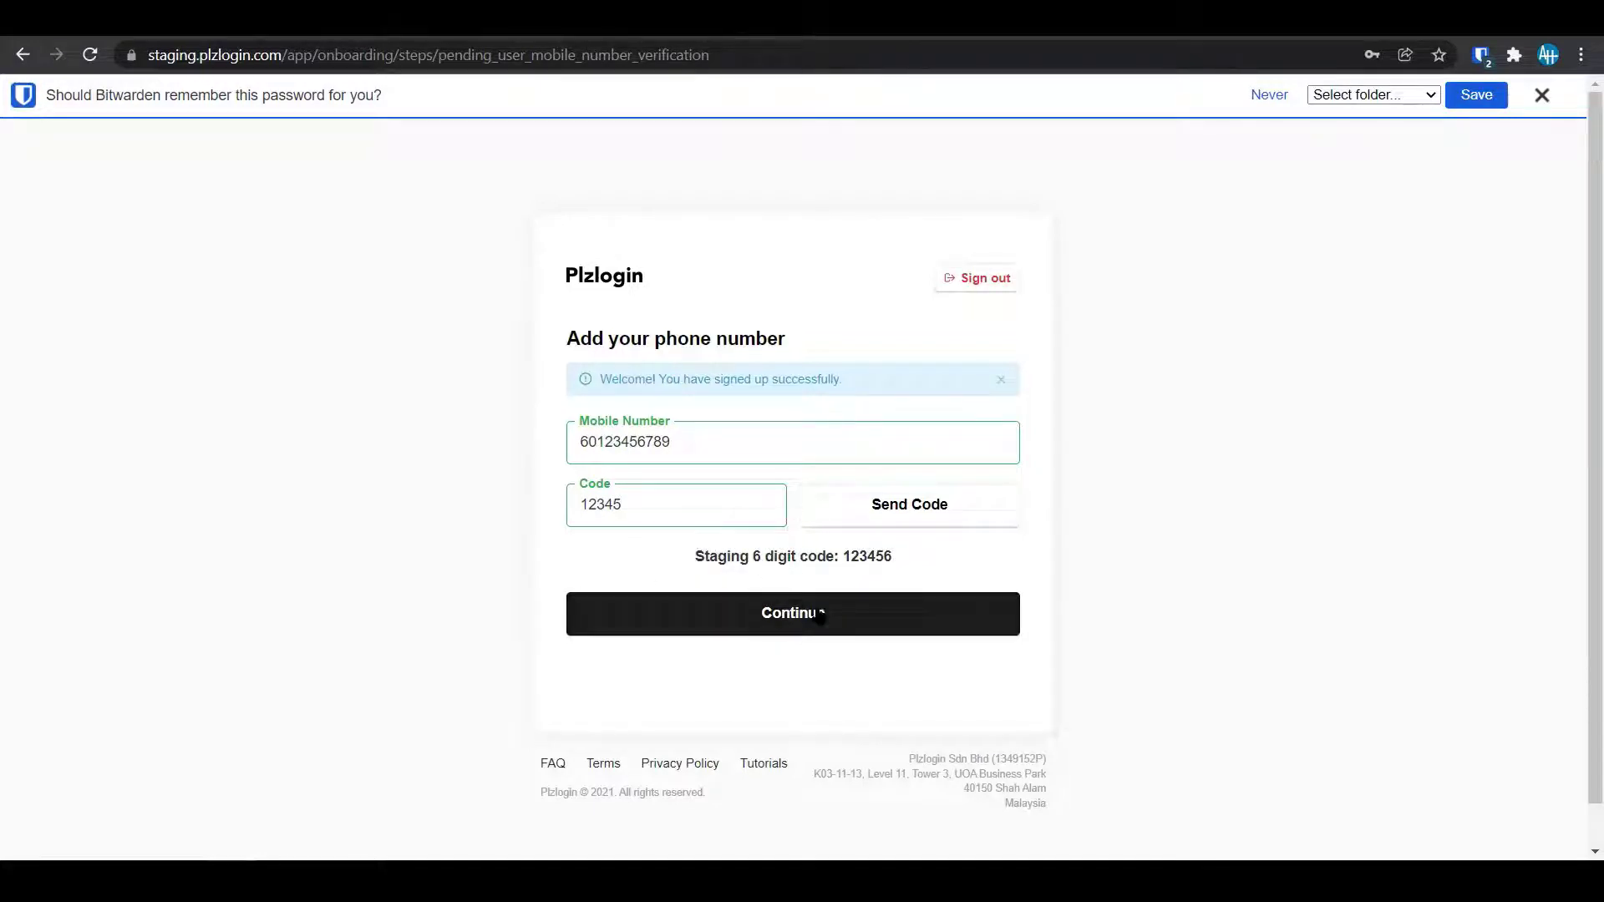
click(684, 508)
click(683, 555)
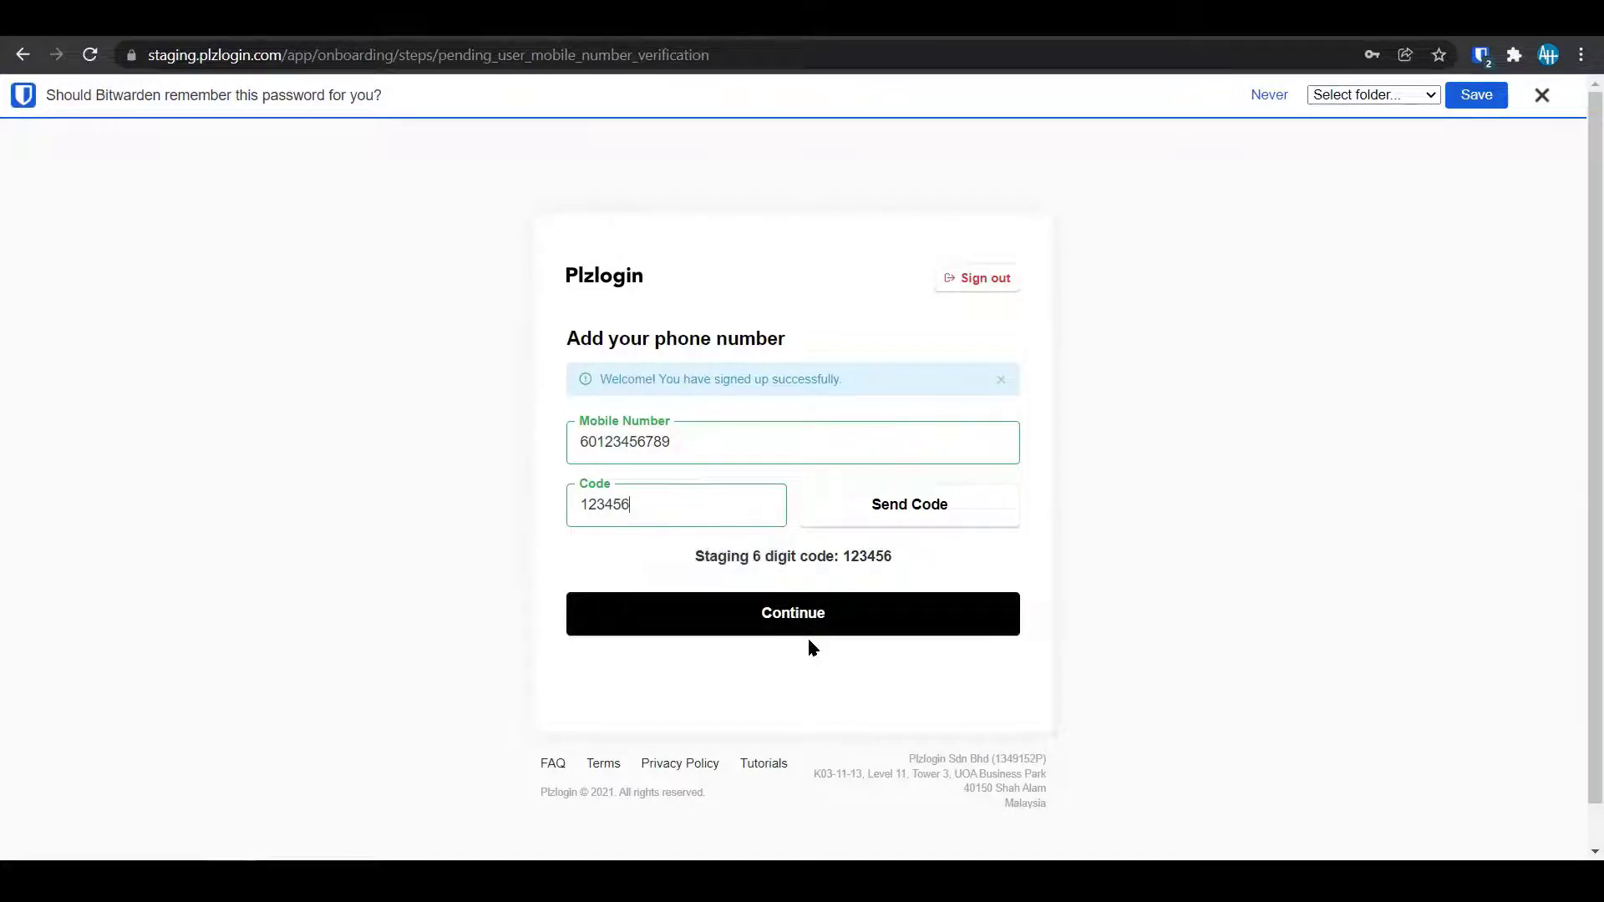
Retry phone verification using the saved mobile number suggestion and the staging code.
click(821, 620)
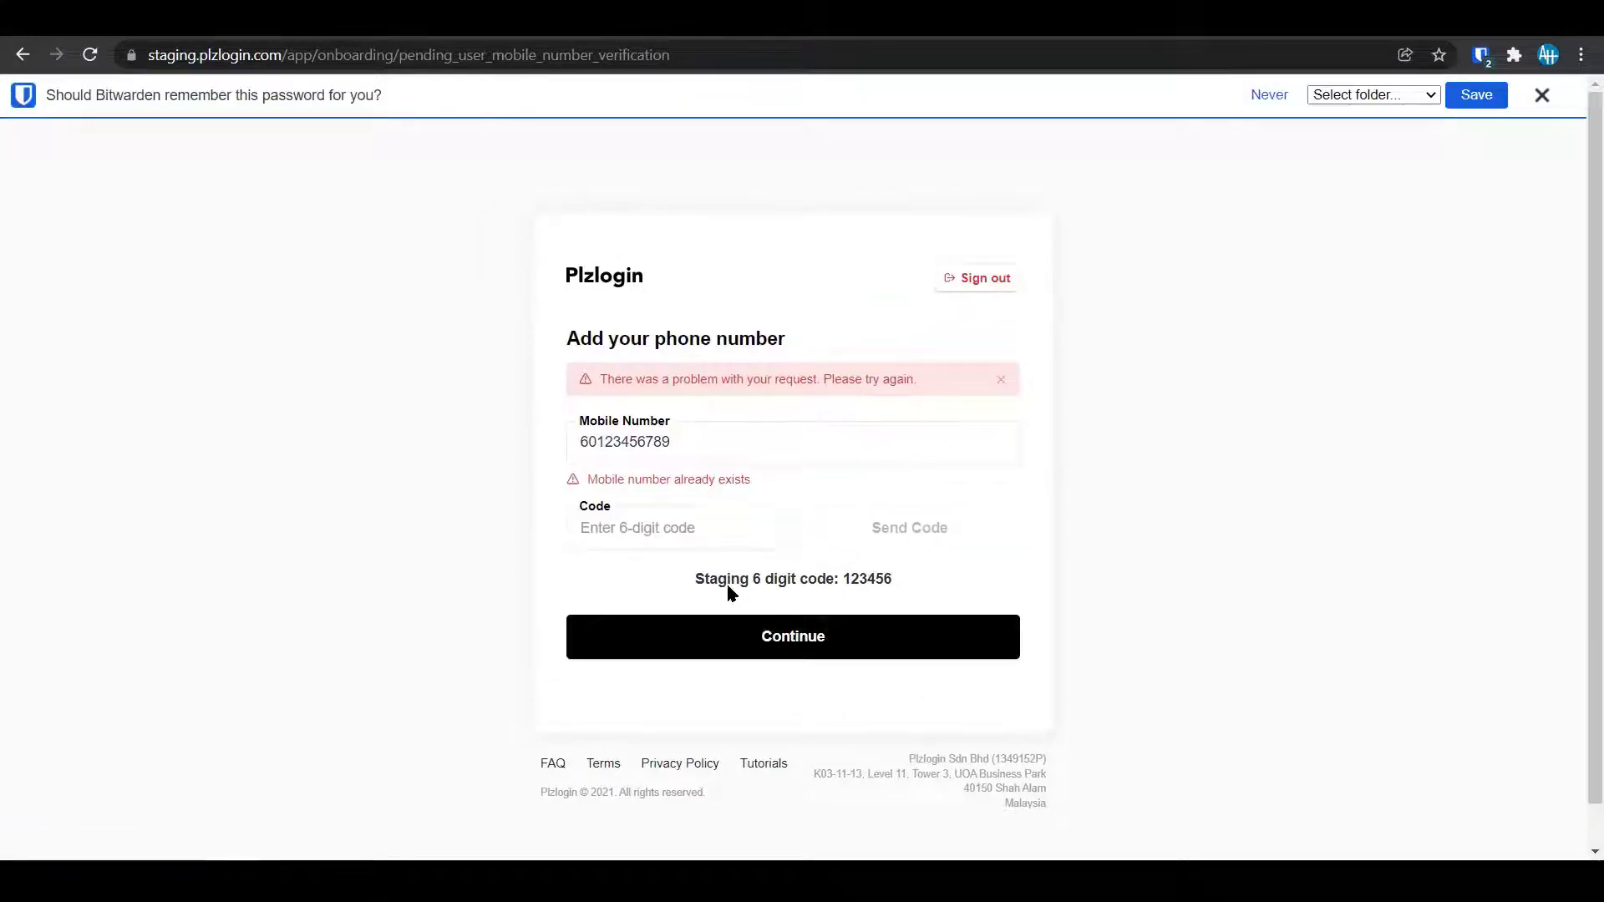
click(698, 443)
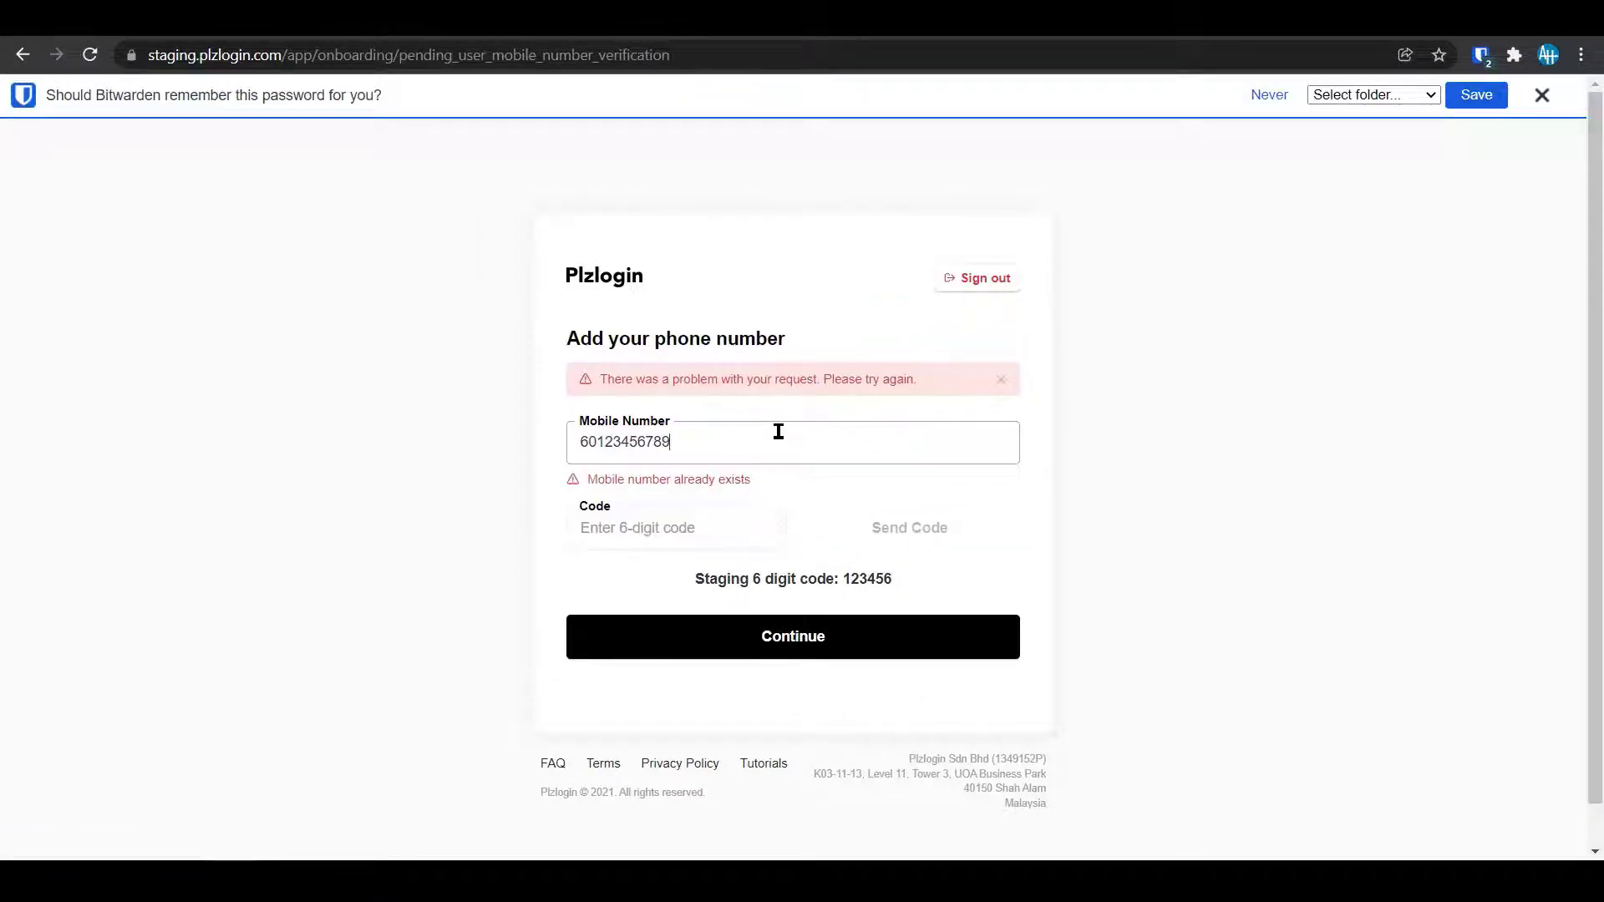
key(BackSpace)
key(BackSpace)
key(BackSpace)
key(BackSpace)
key(BackSpace)
key(BackSpace)
key(BackSpace)
key(BackSpace)
key(BackSpace)
text(19)
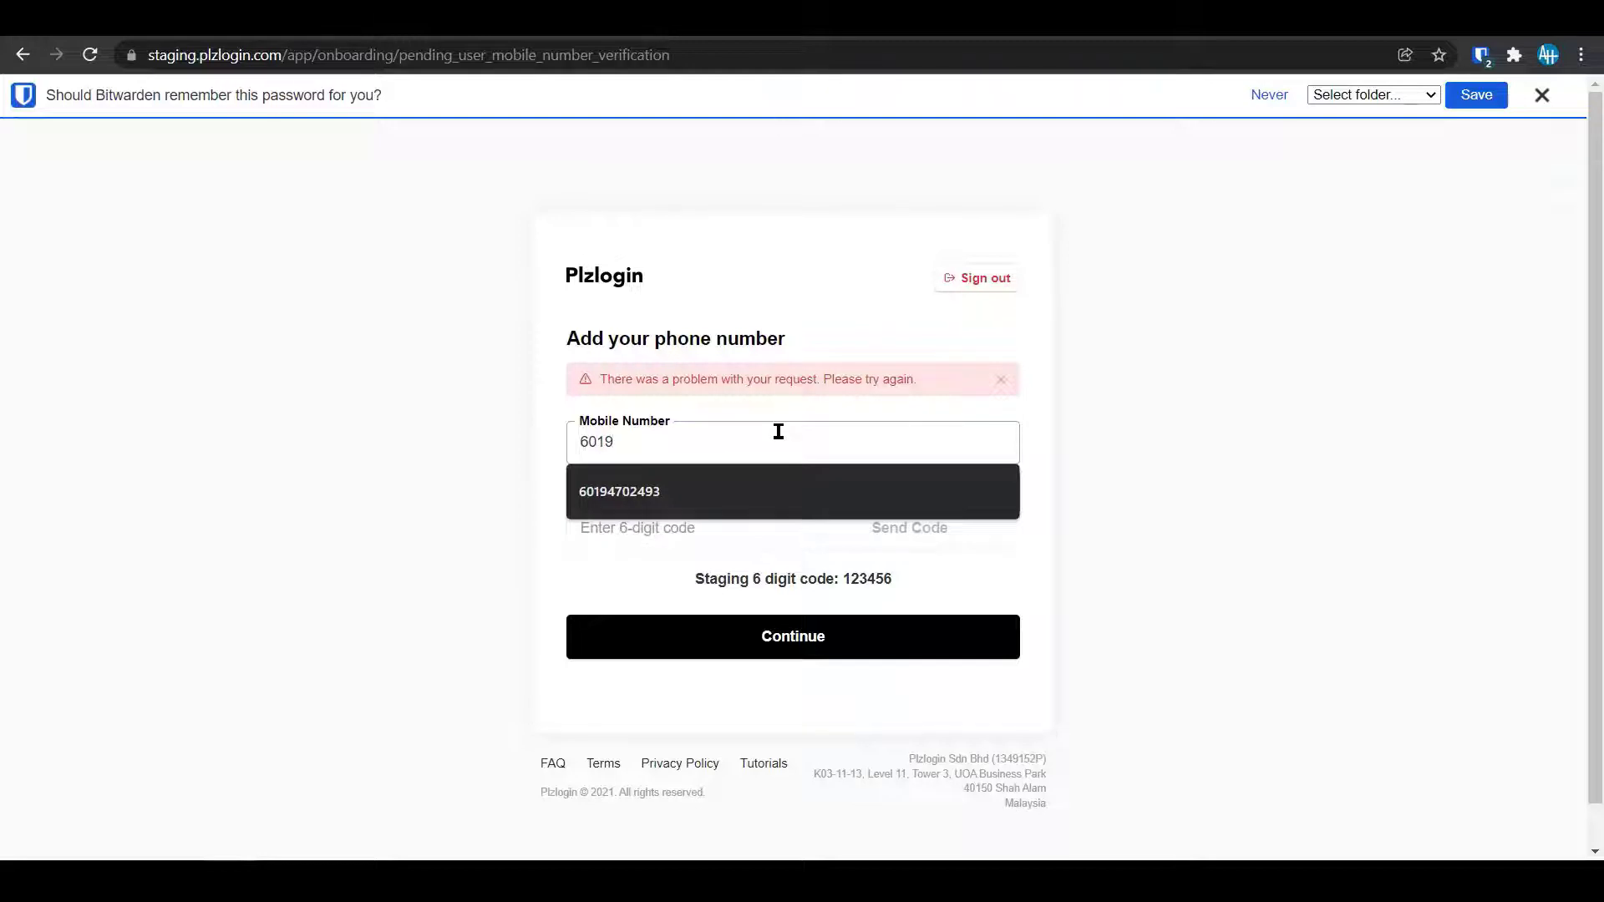
key(Down)
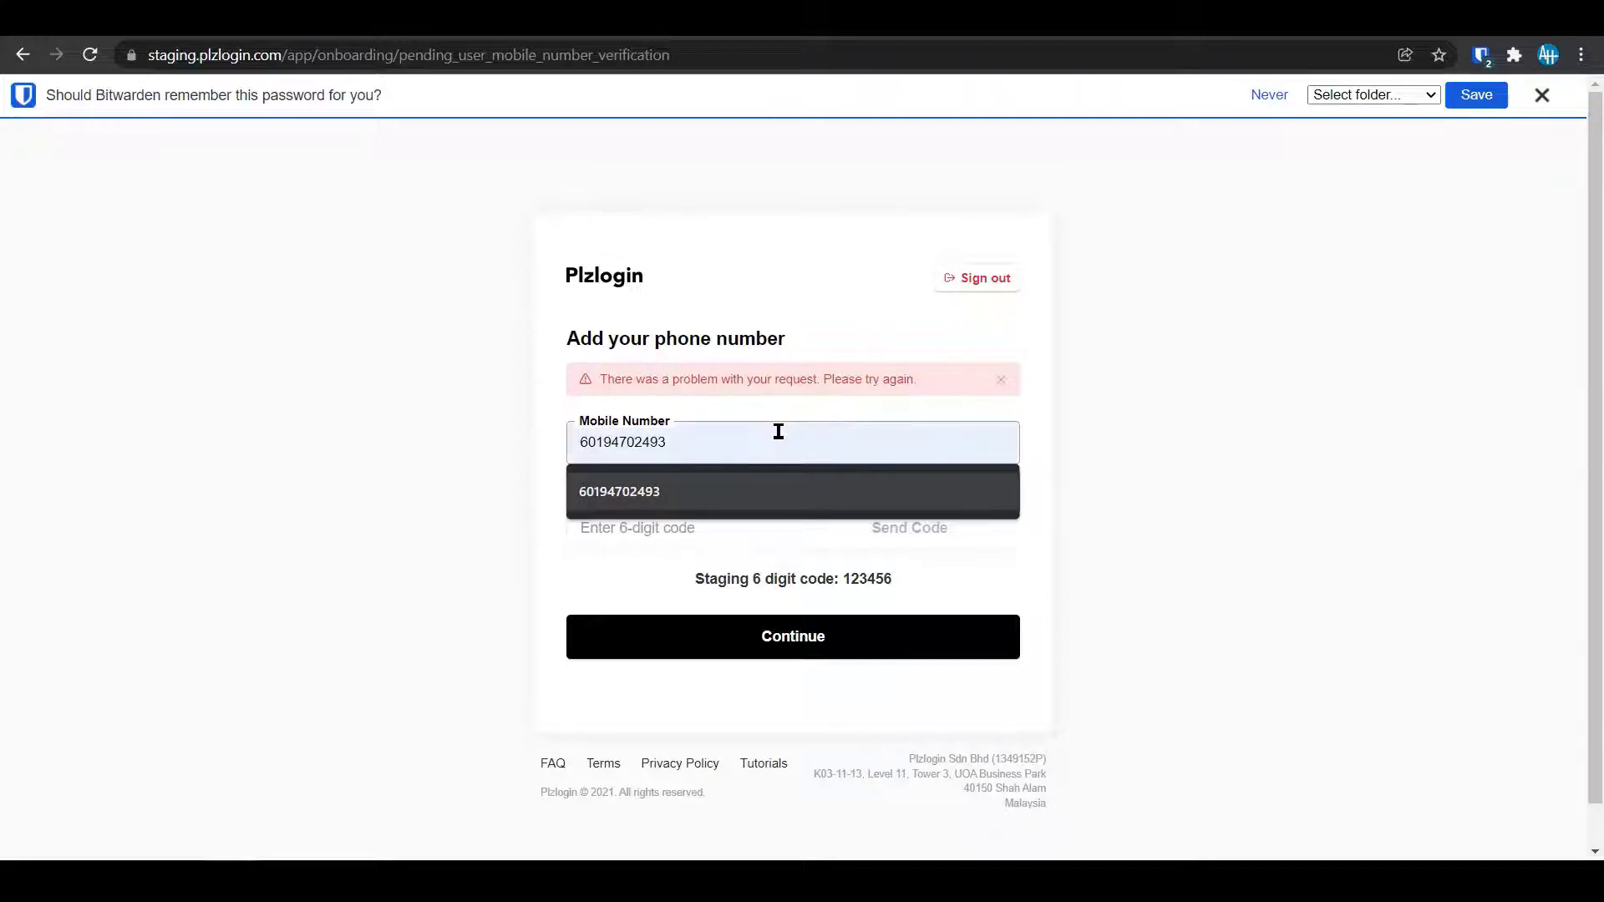
key(Escape)
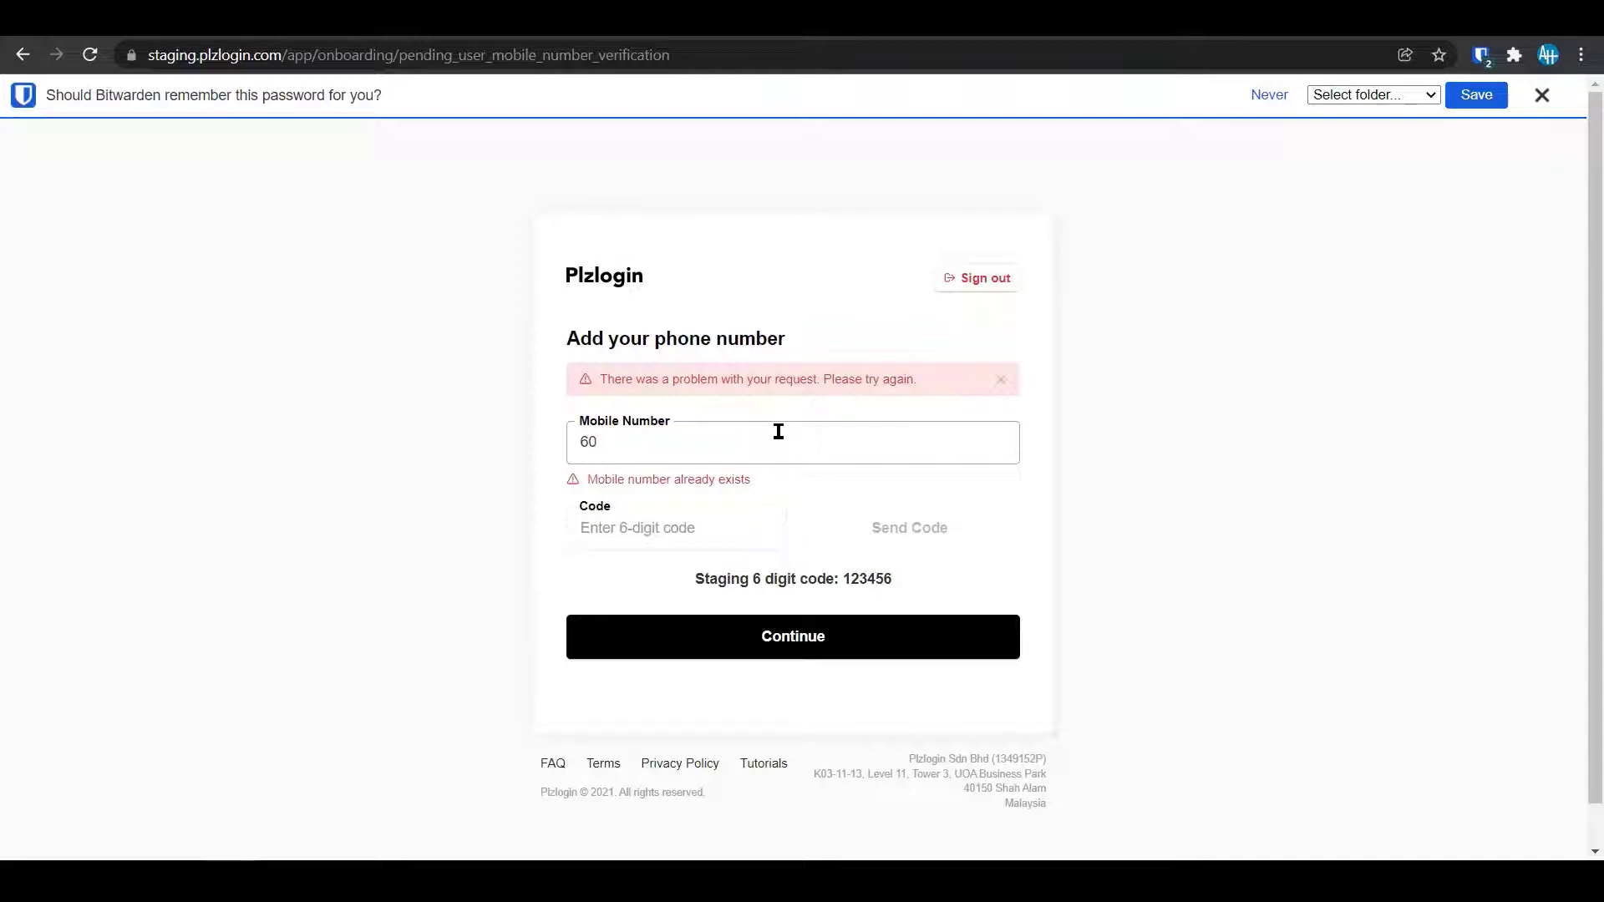
text(19)
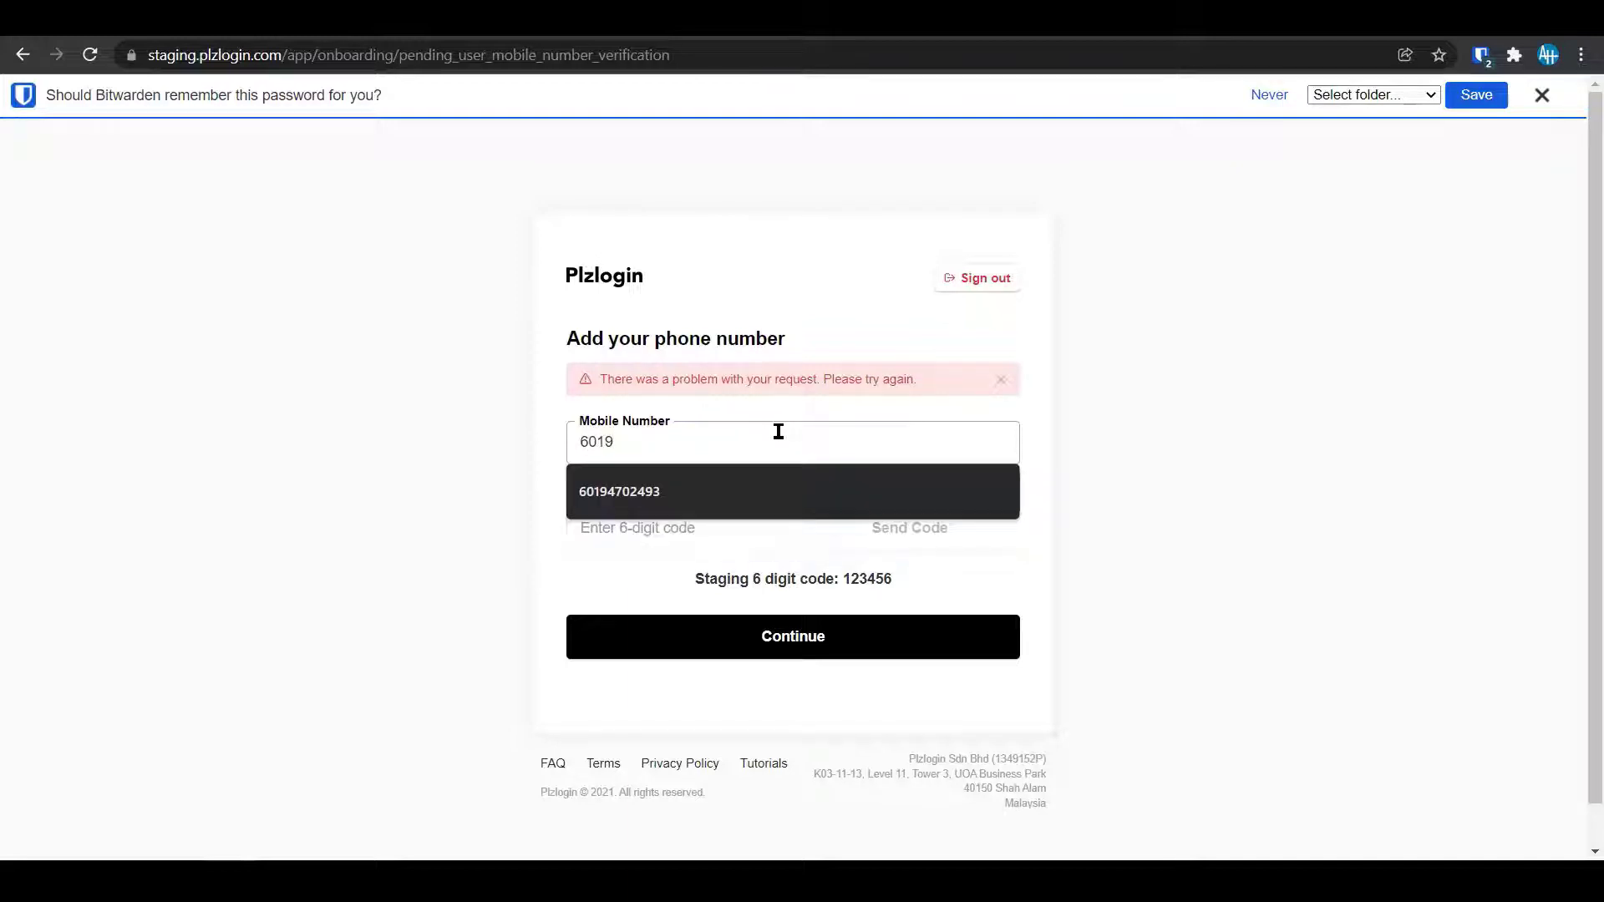
text(0)
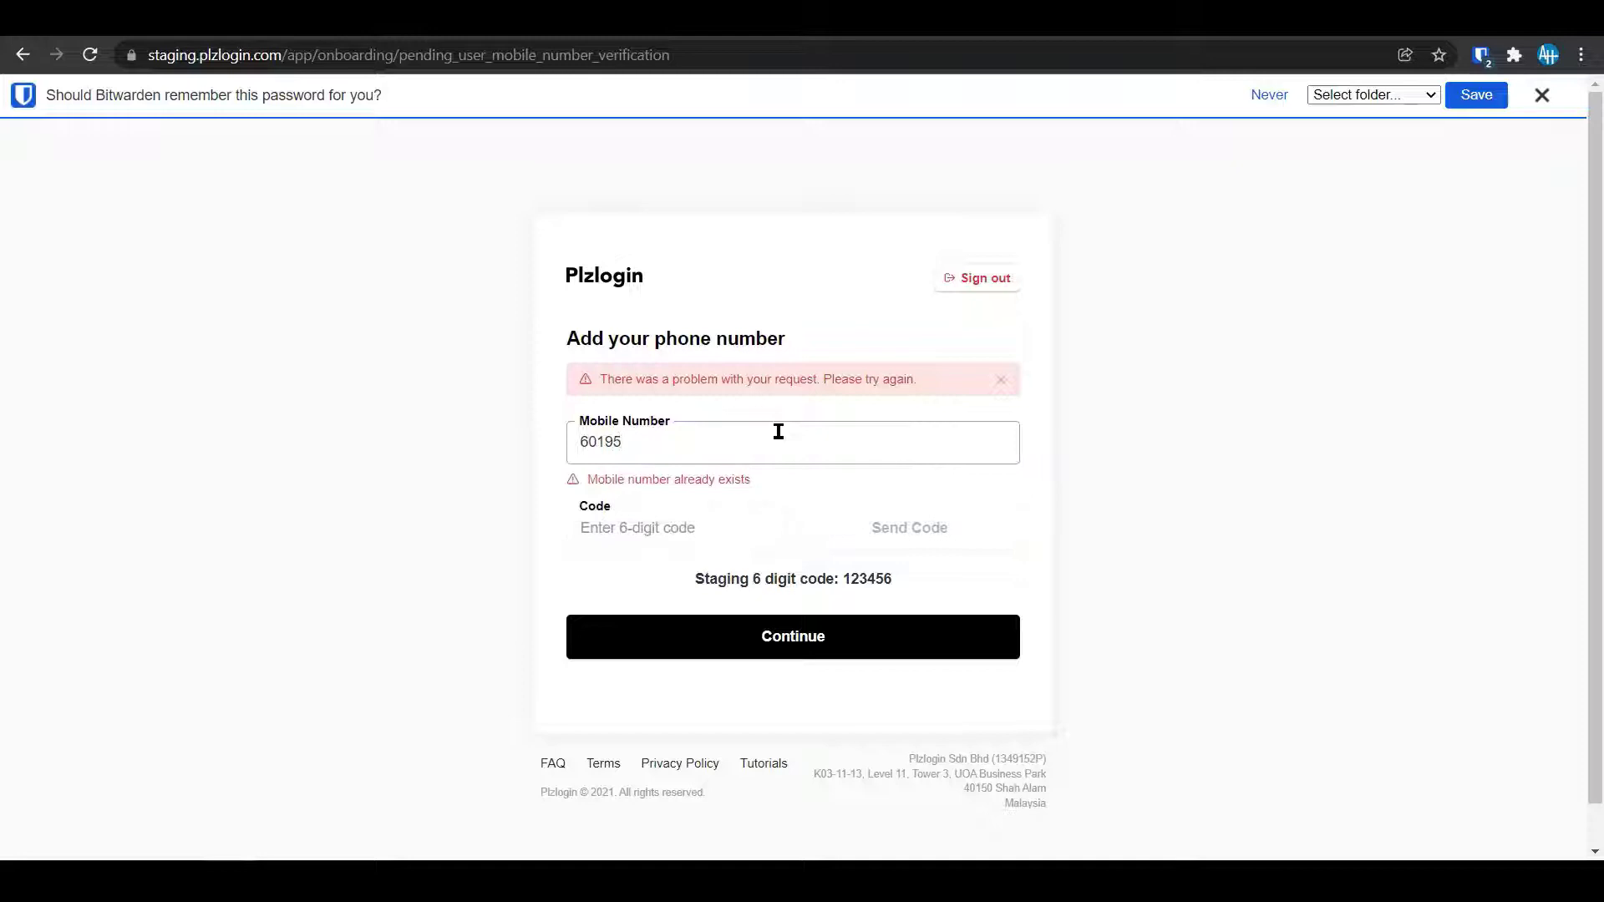
key(BackSpace)
key(Down)
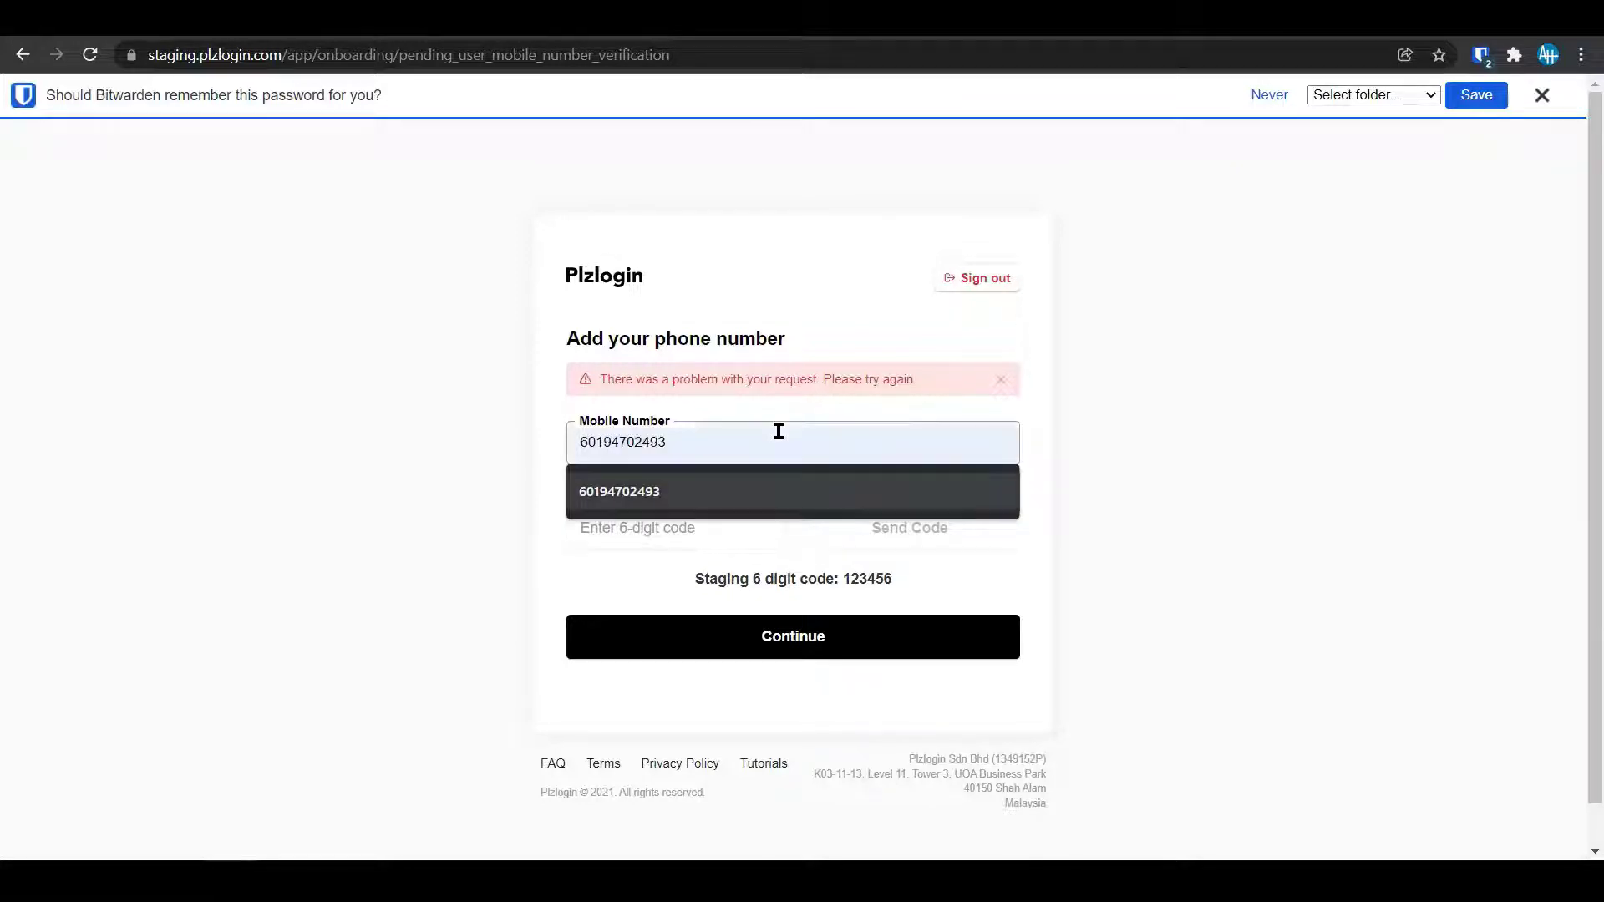
key(Return)
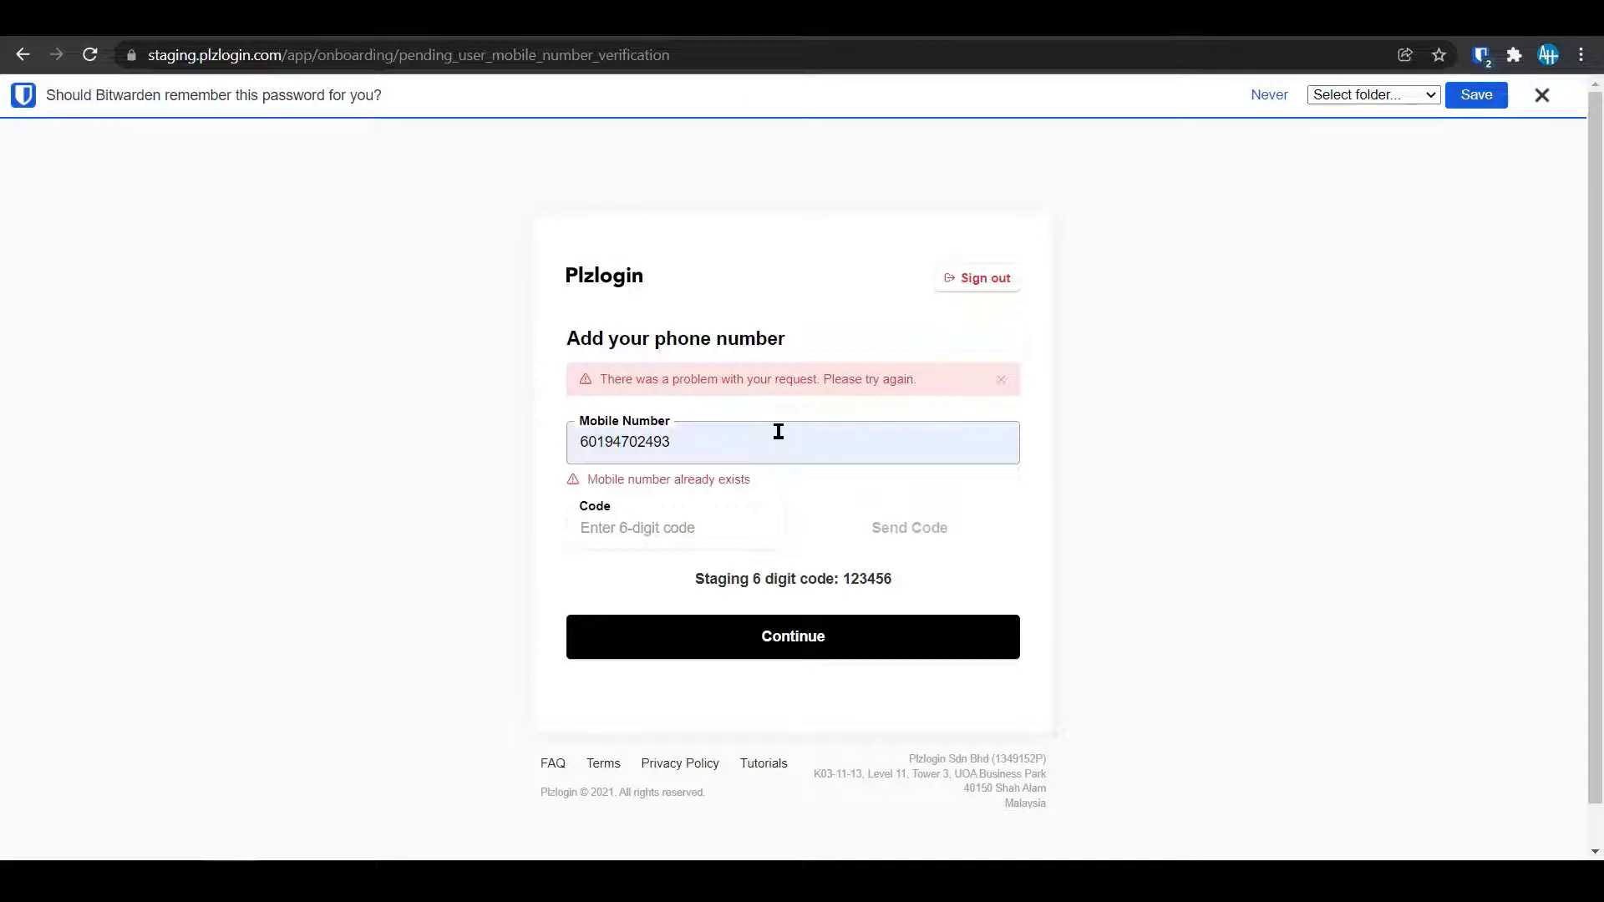
click(720, 528)
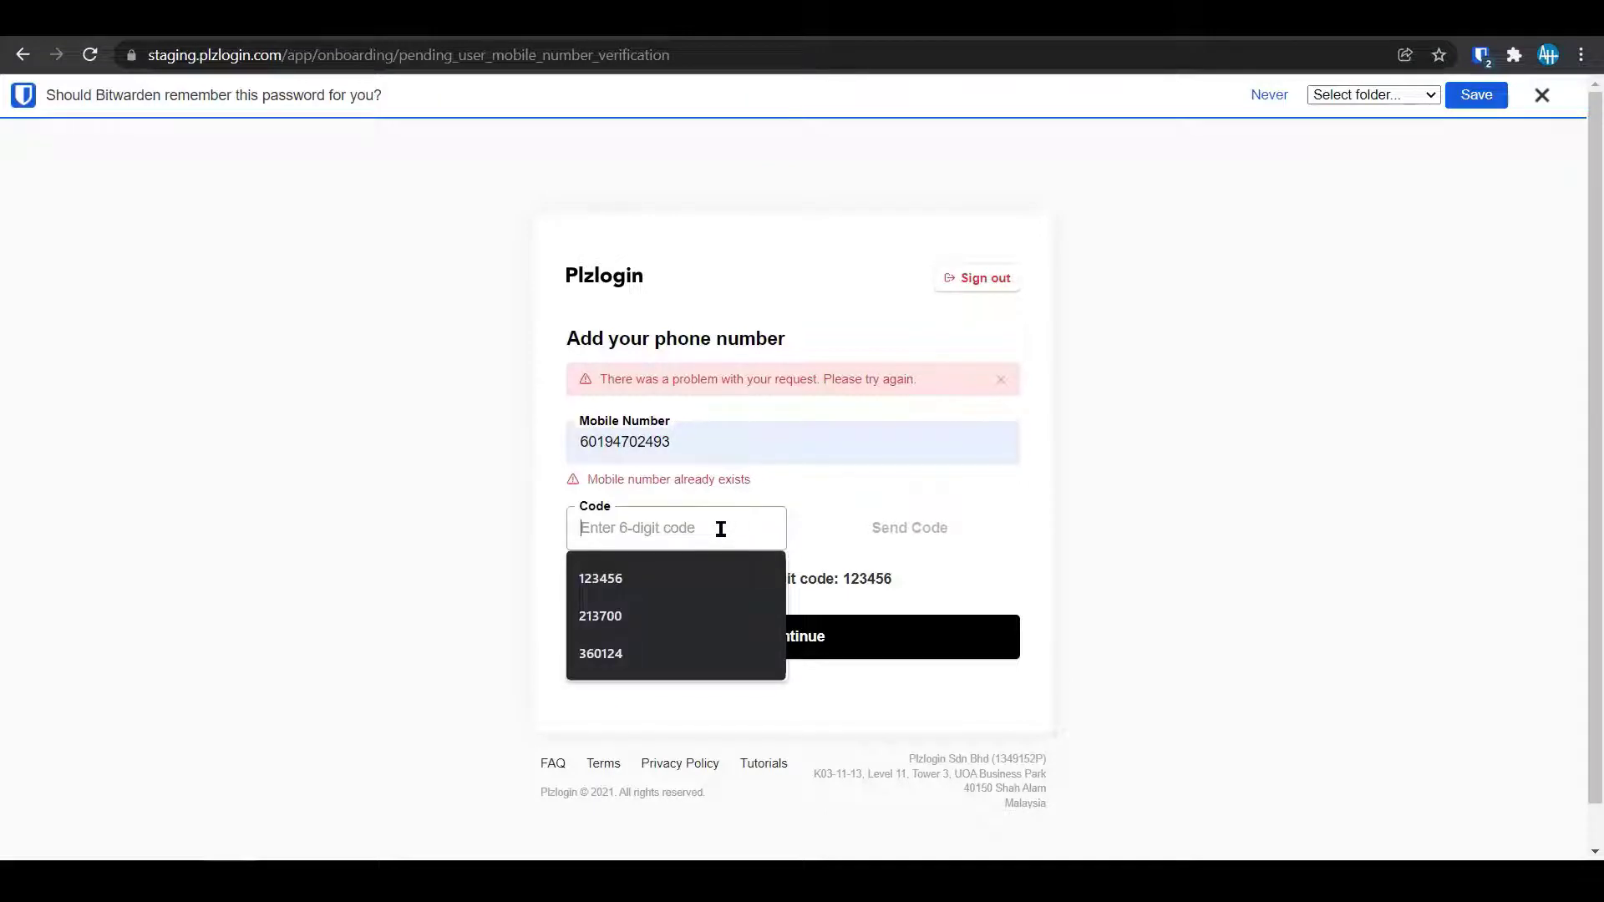
text(123456)
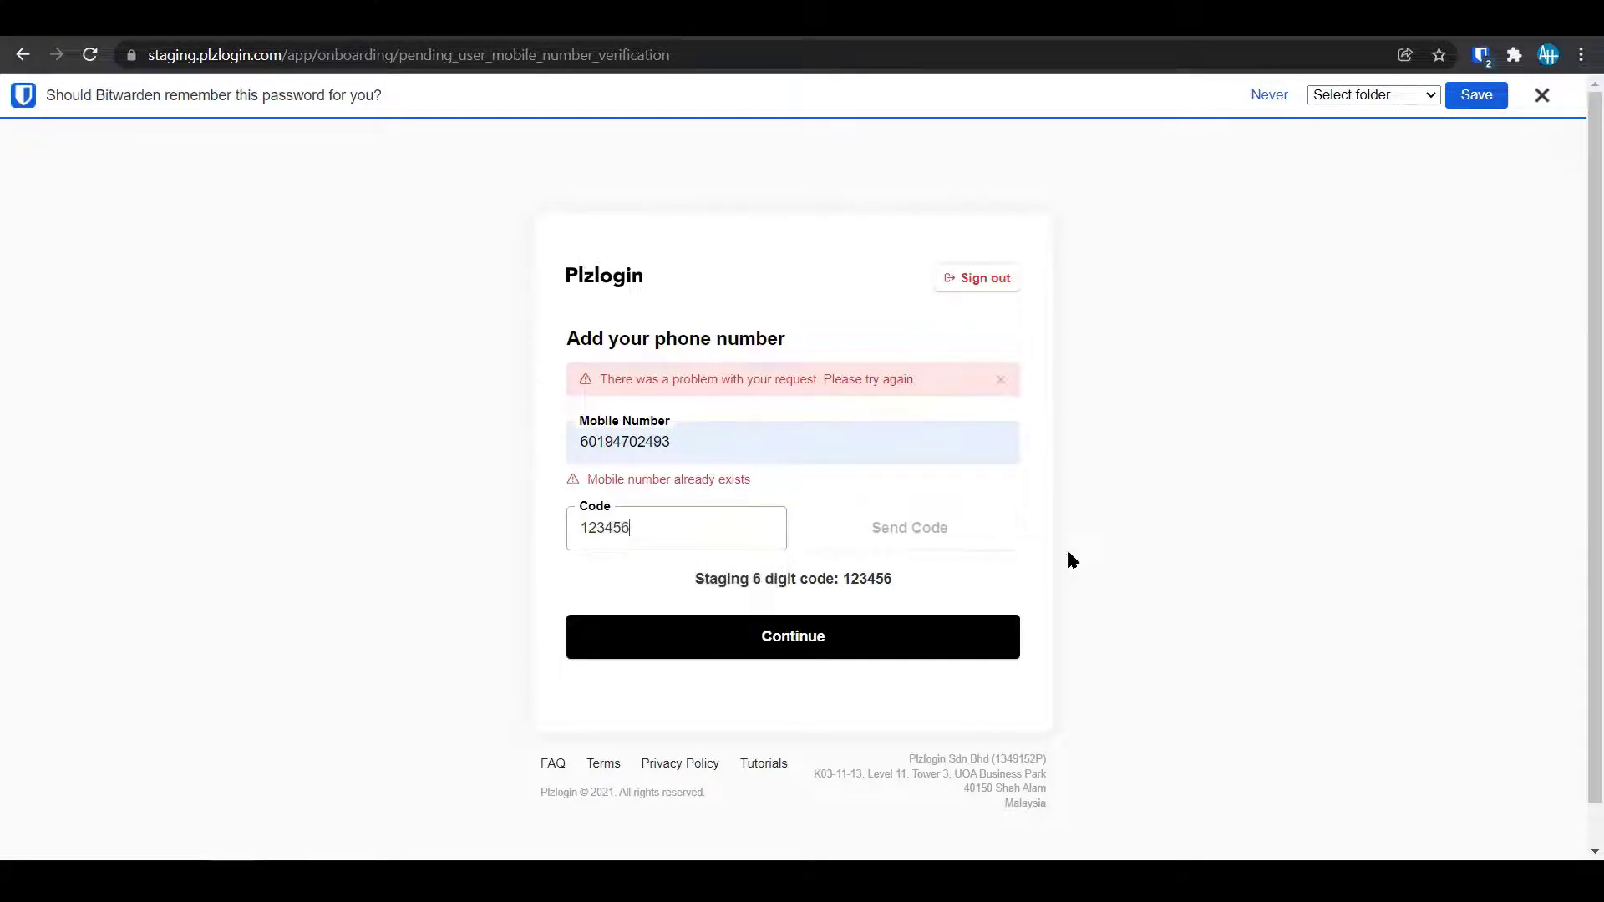
click(864, 650)
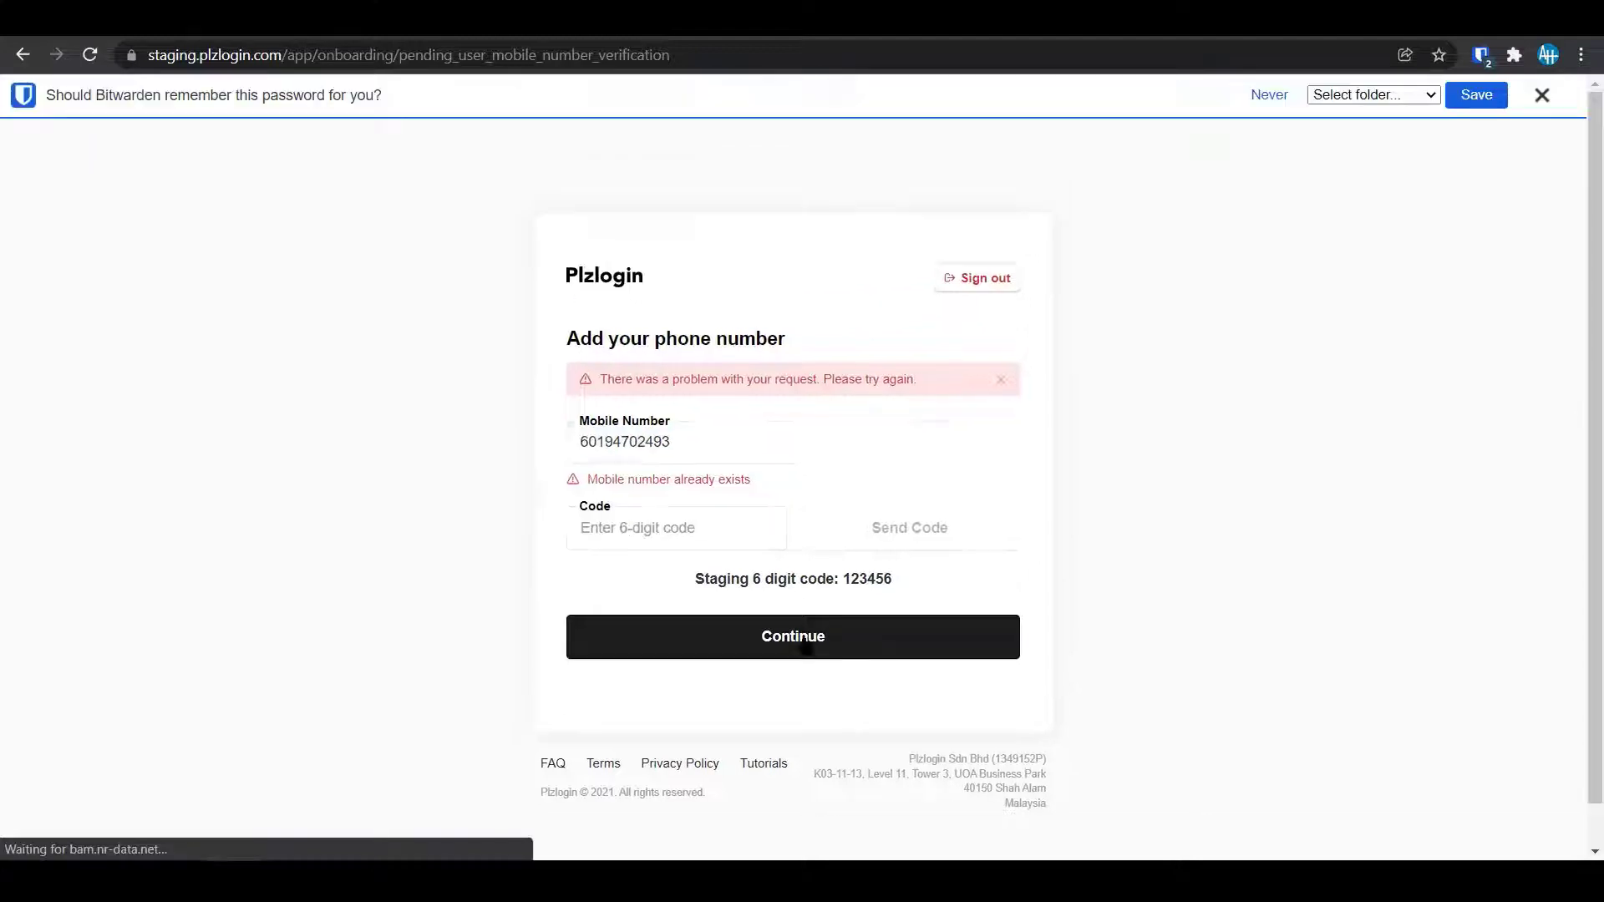
Submit a different mobile number with the staging verification code.
click(779, 437)
key(BackSpace)
key(BackSpace)
key(BackSpace)
key(BackSpace)
key(BackSpace)
key(BackSpace)
key(BackSpace)
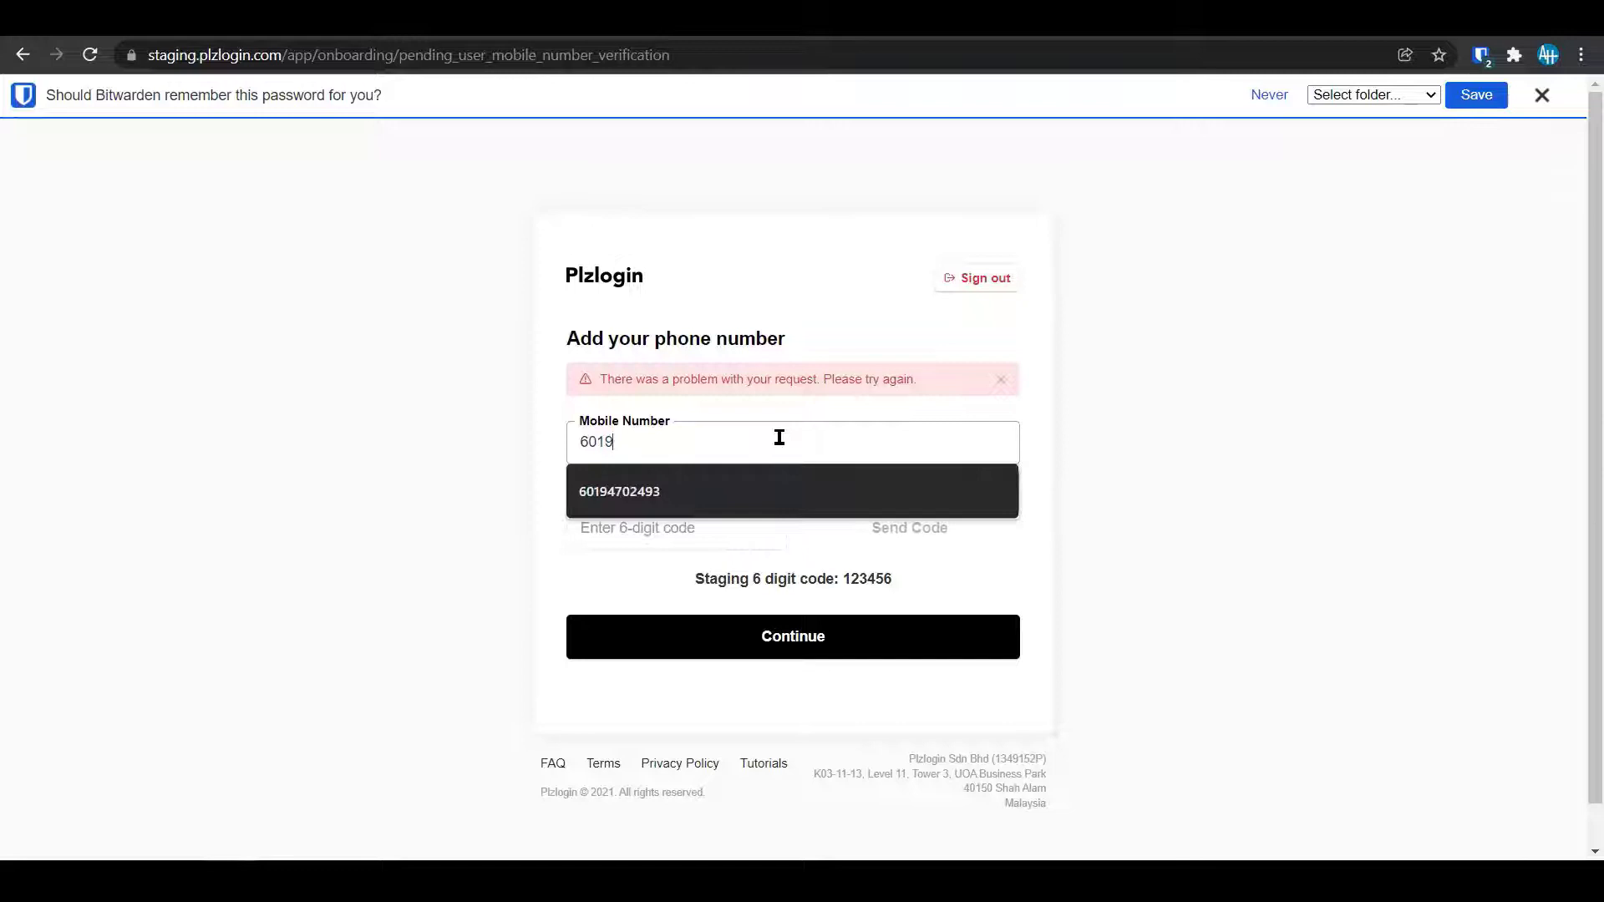
text(444)
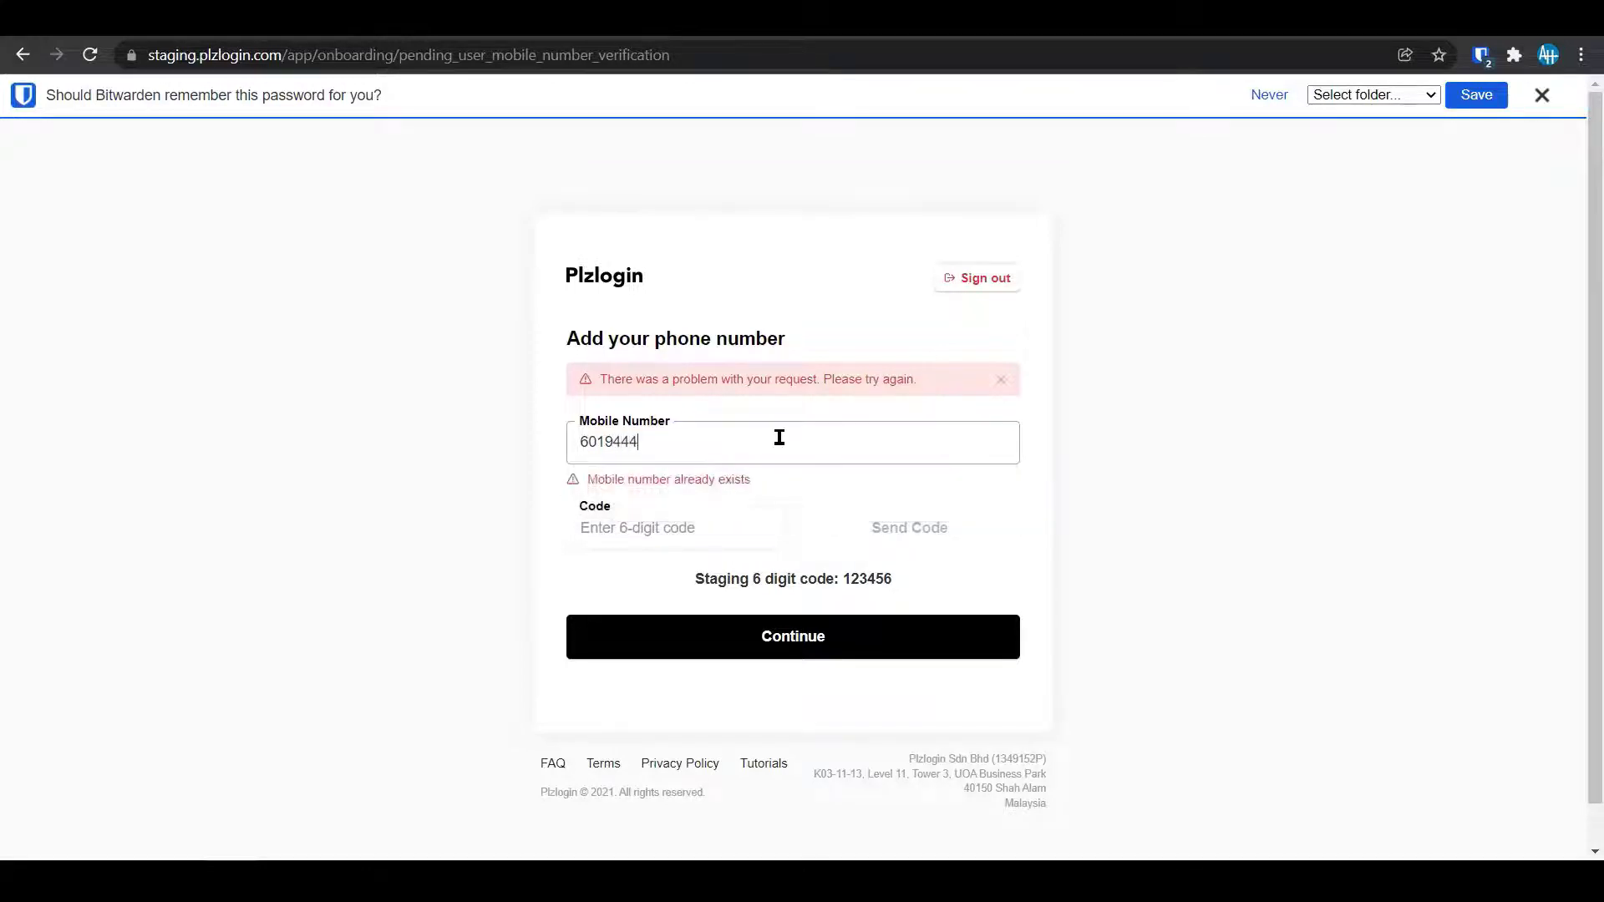
text(4444)
click(730, 526)
click(674, 580)
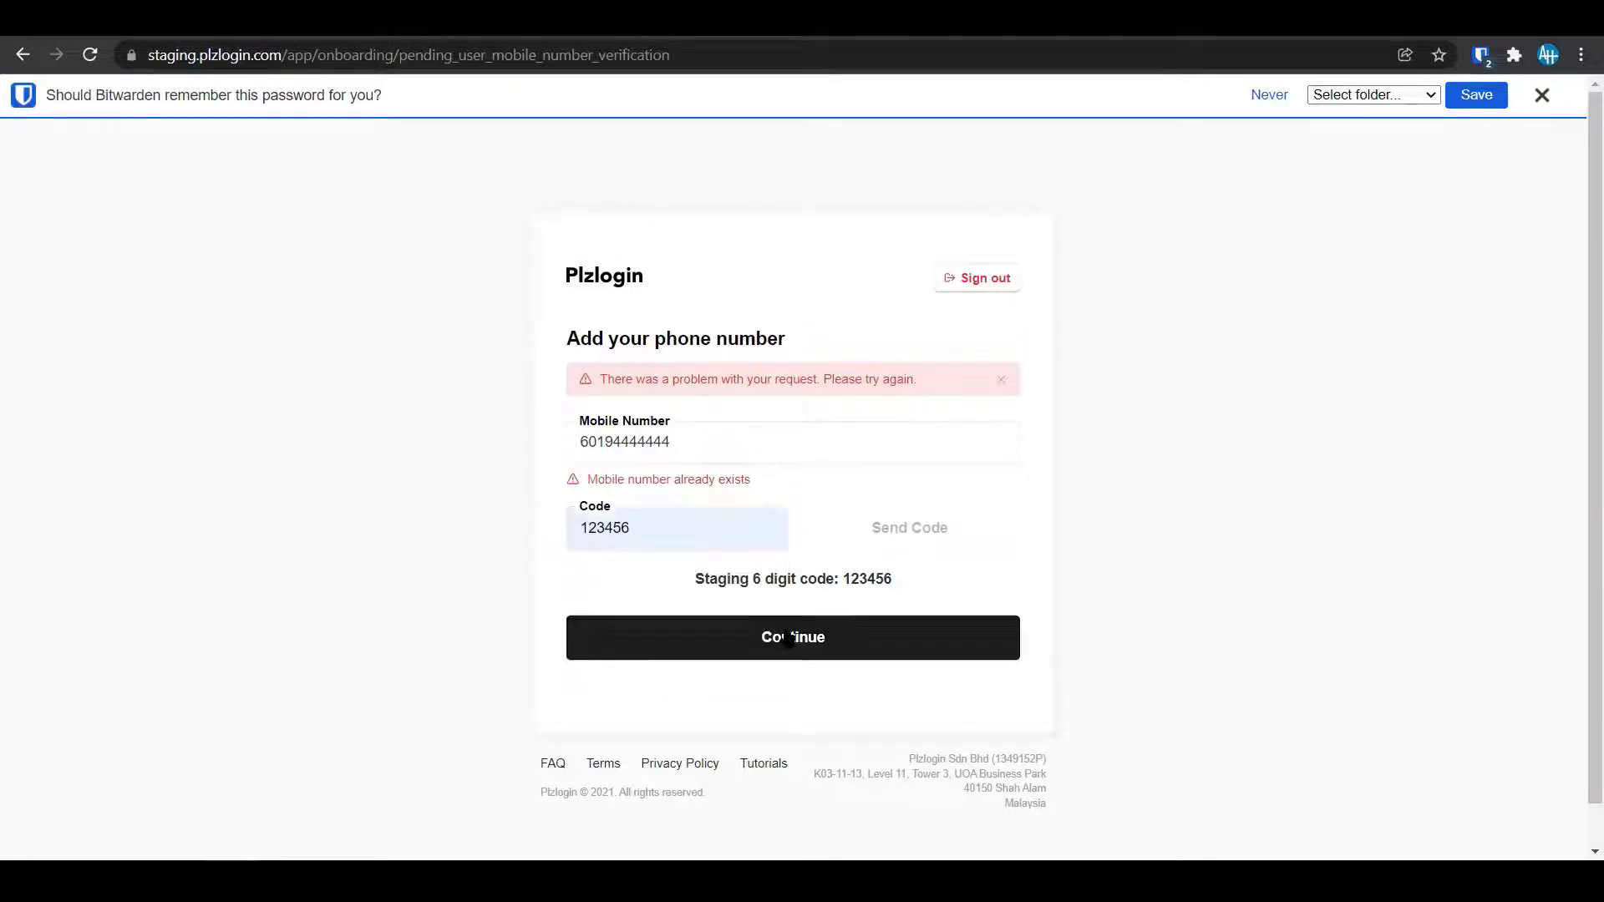
click(787, 639)
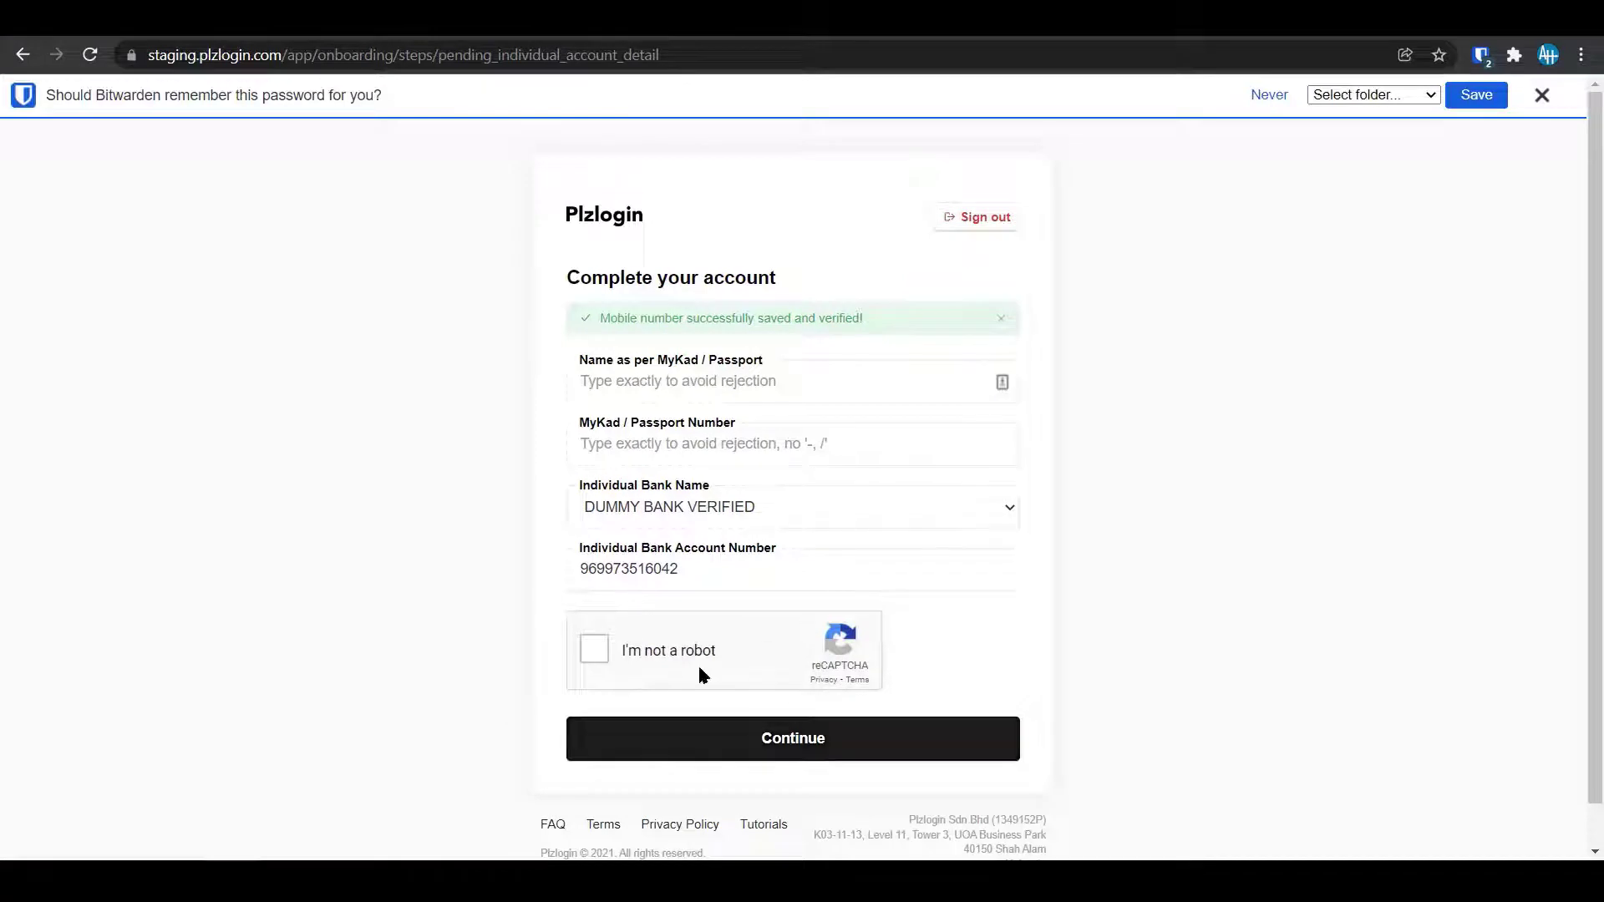
Fill the name from the saved suggestion and enter the MyKad number.
click(648, 373)
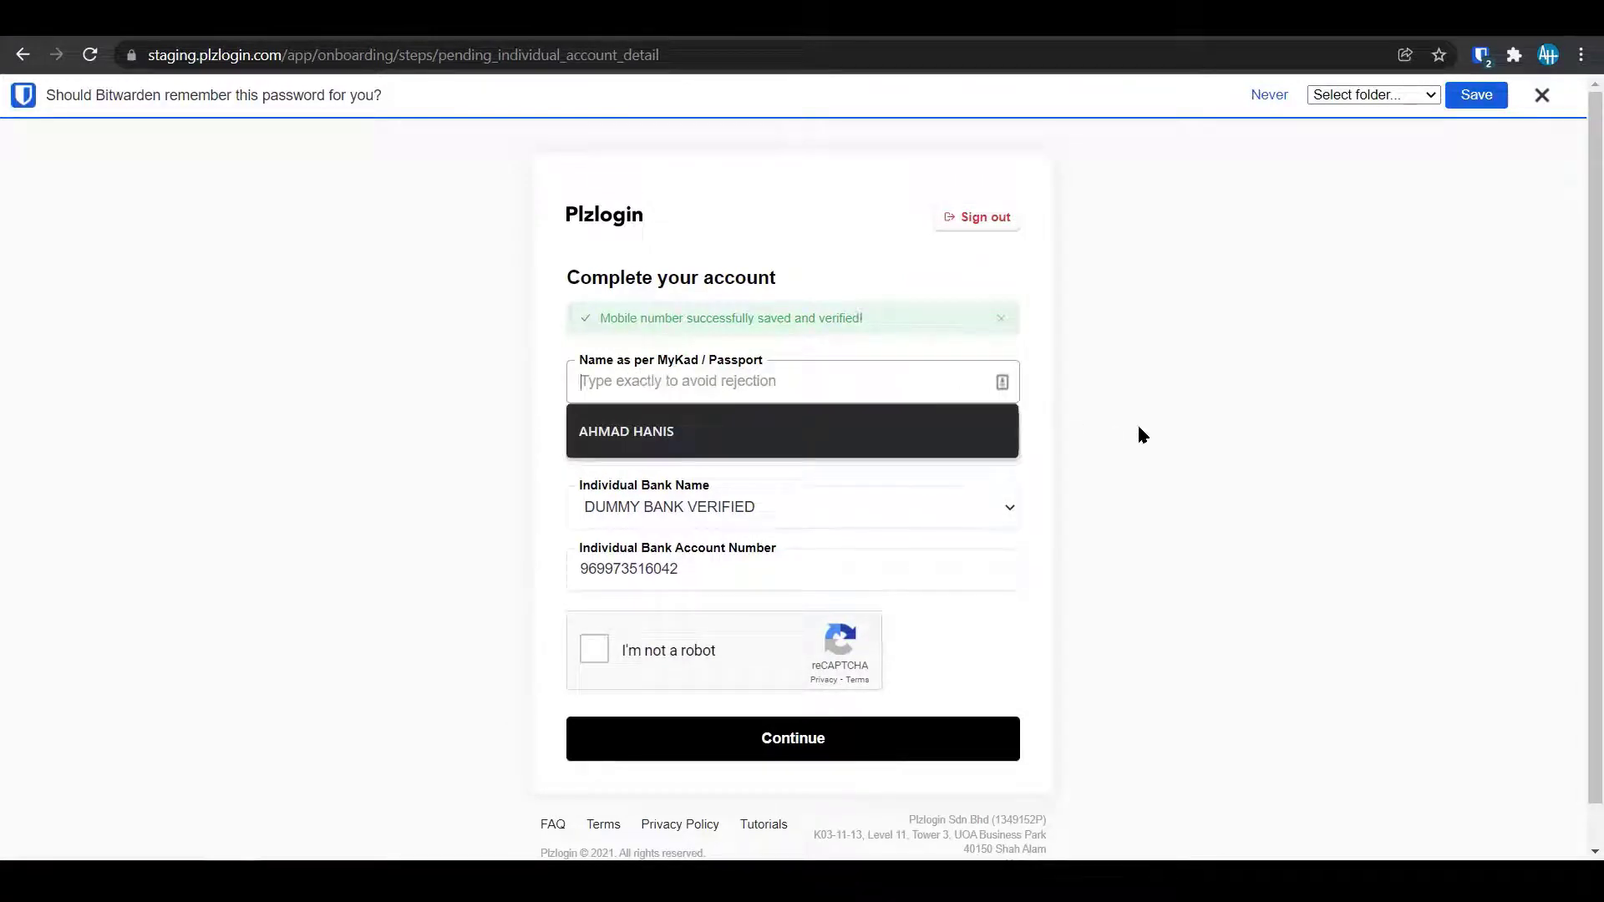
click(1192, 471)
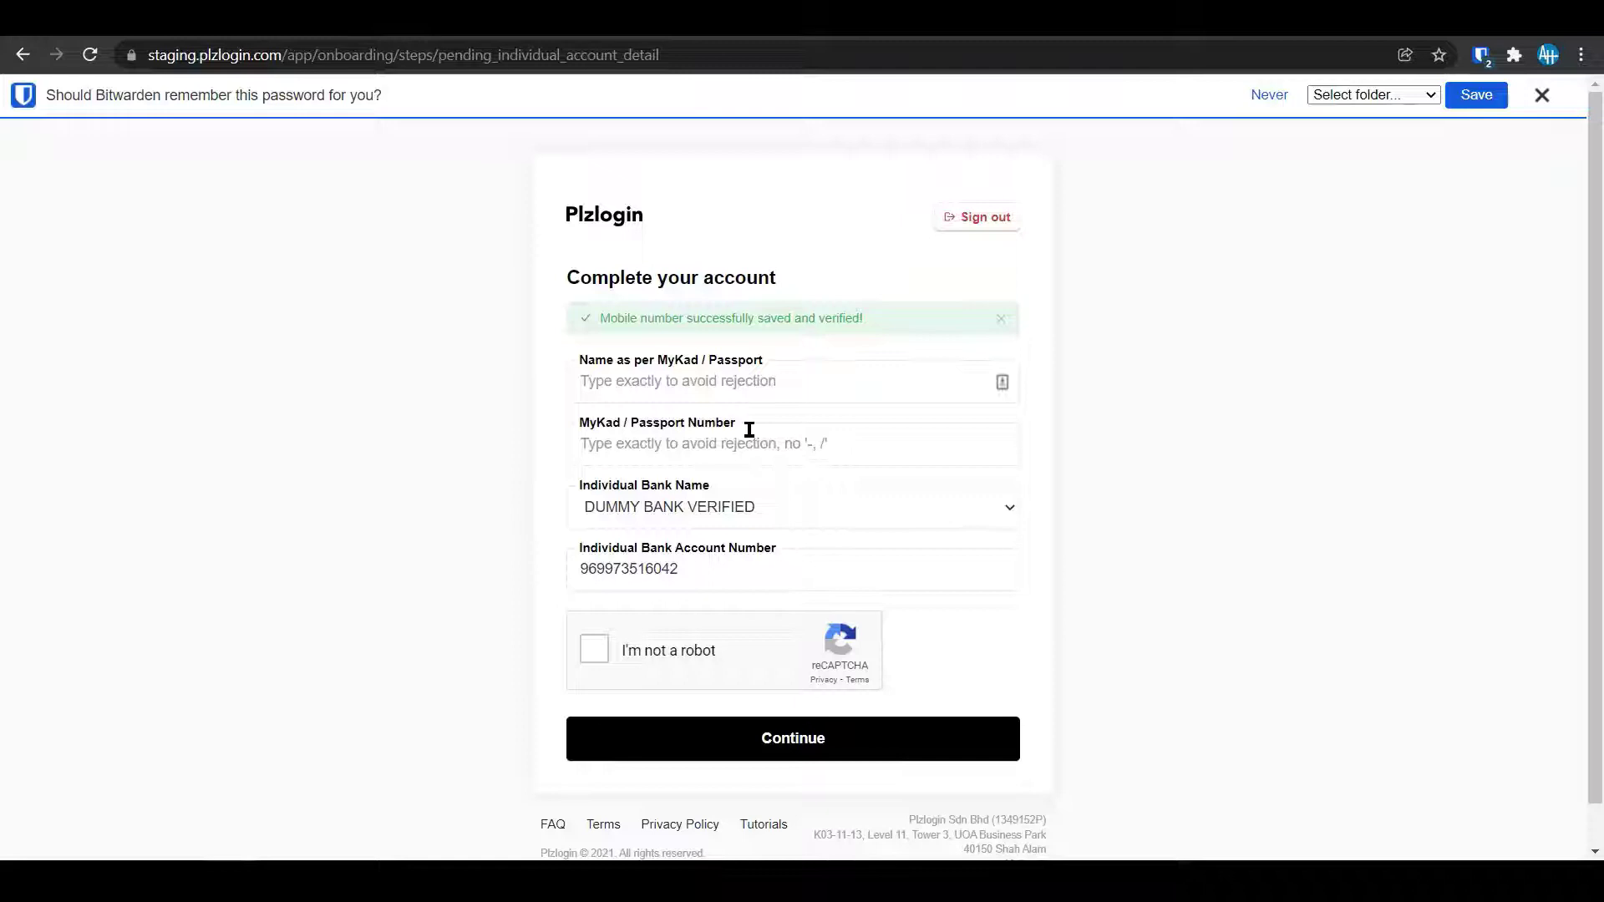
click(748, 390)
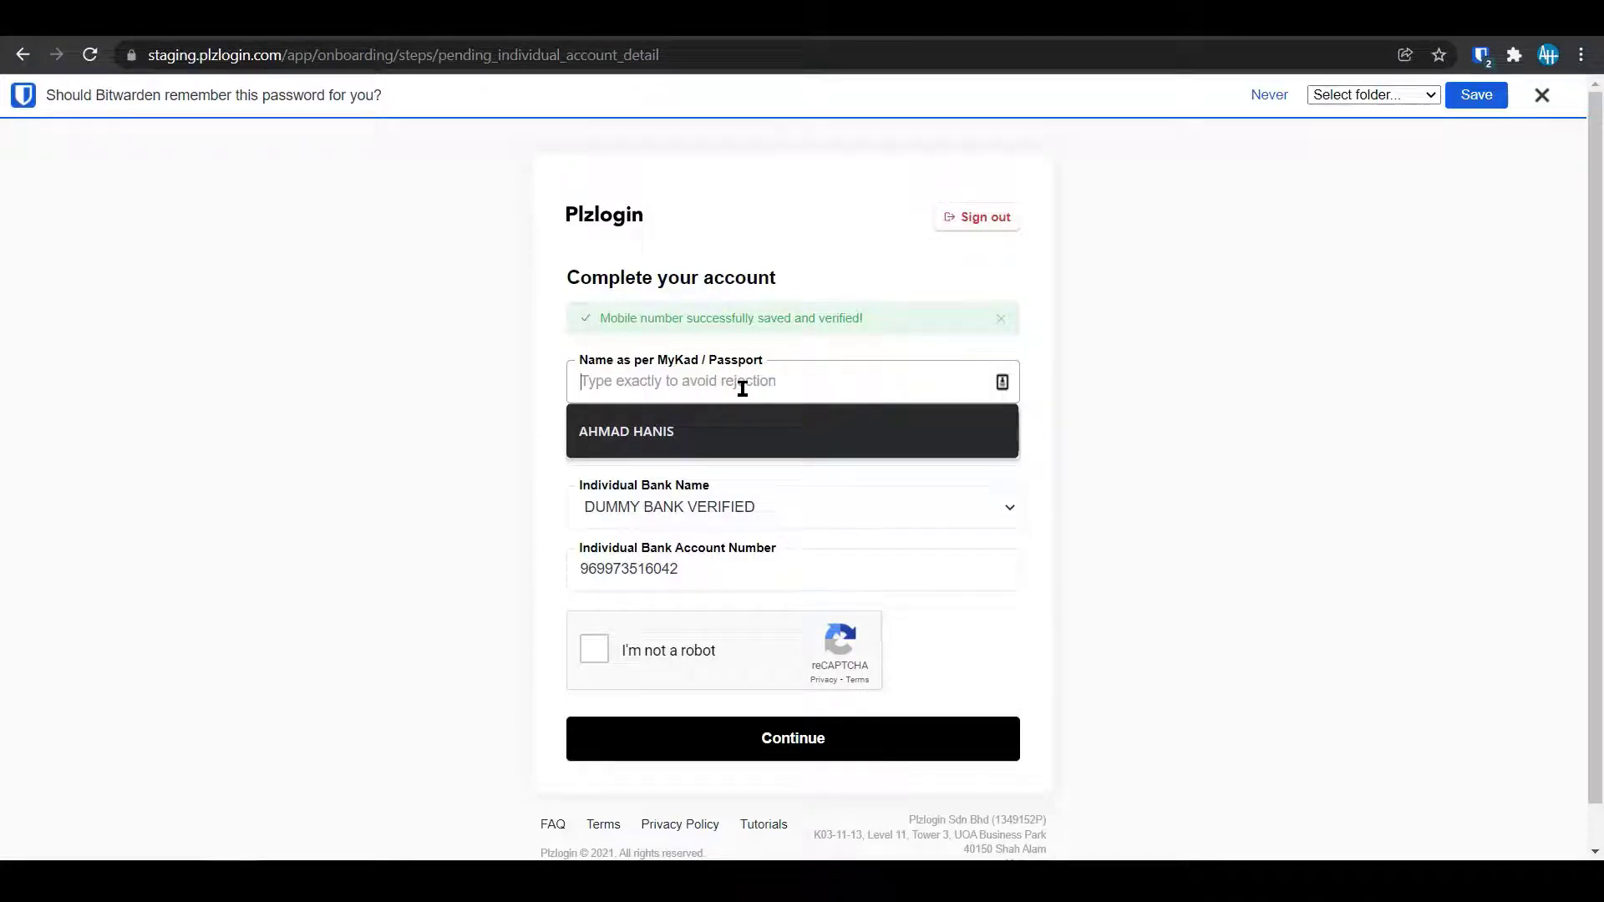
click(713, 418)
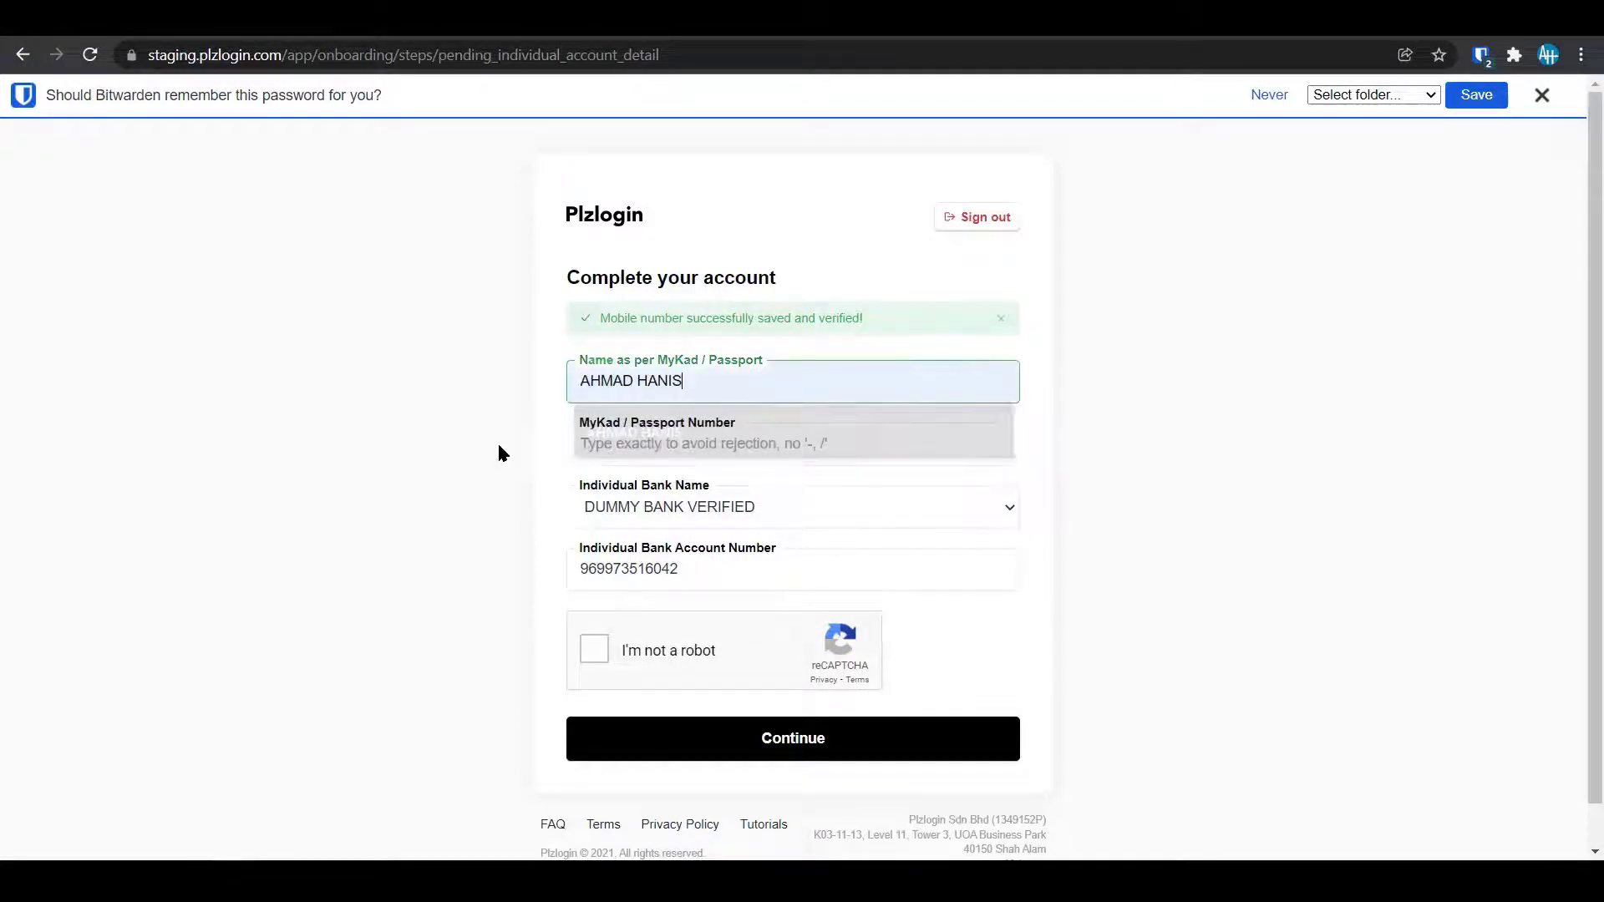
click(715, 445)
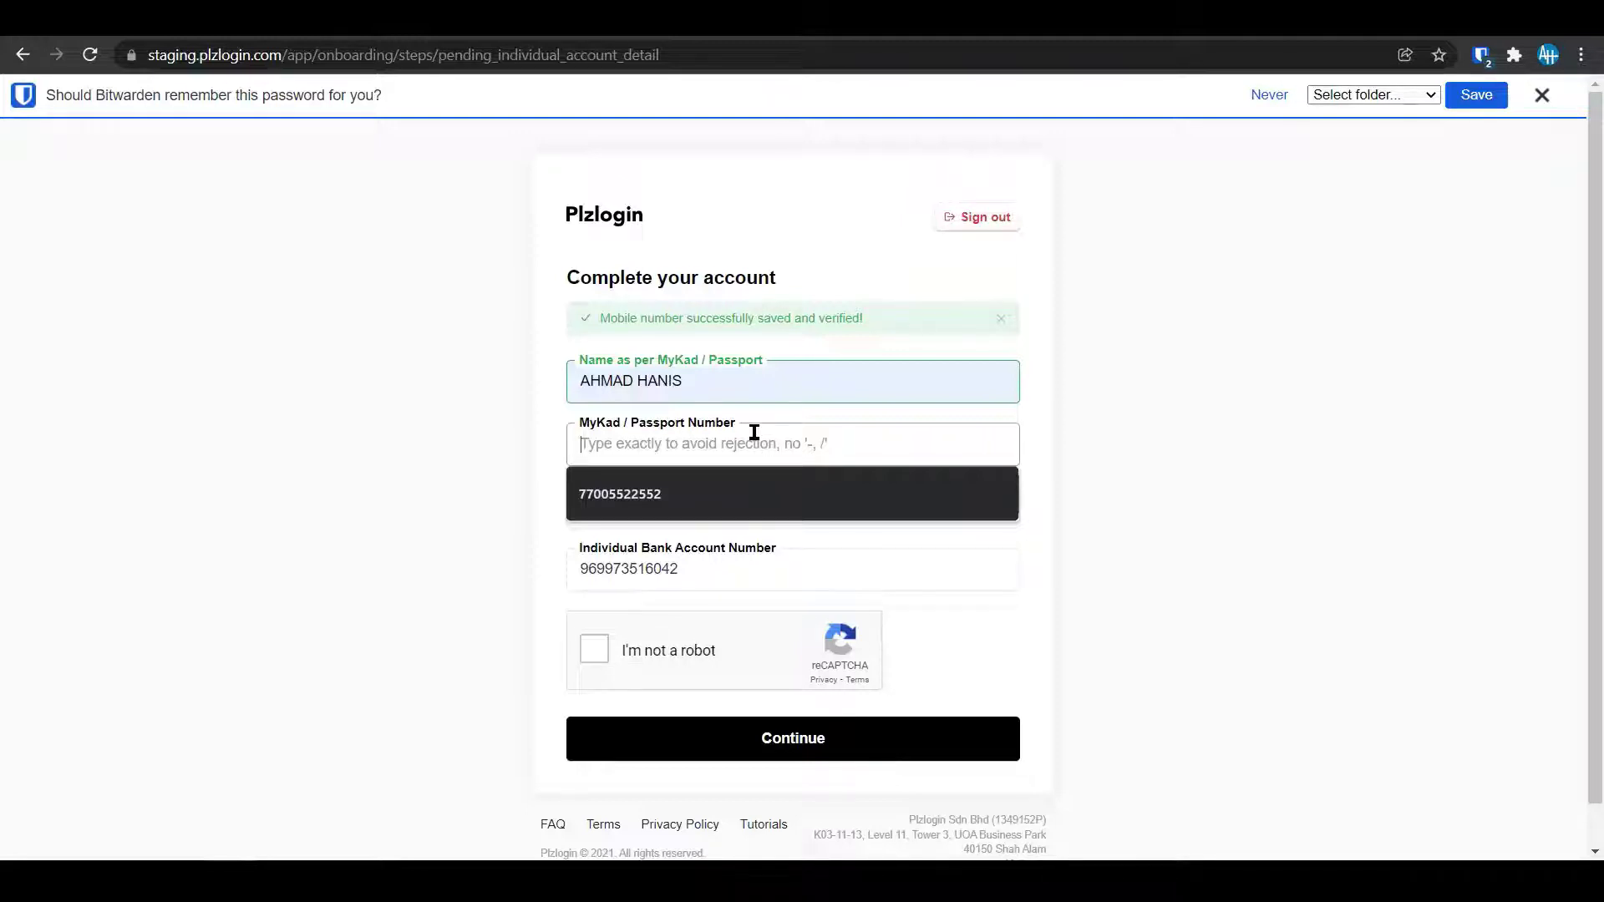
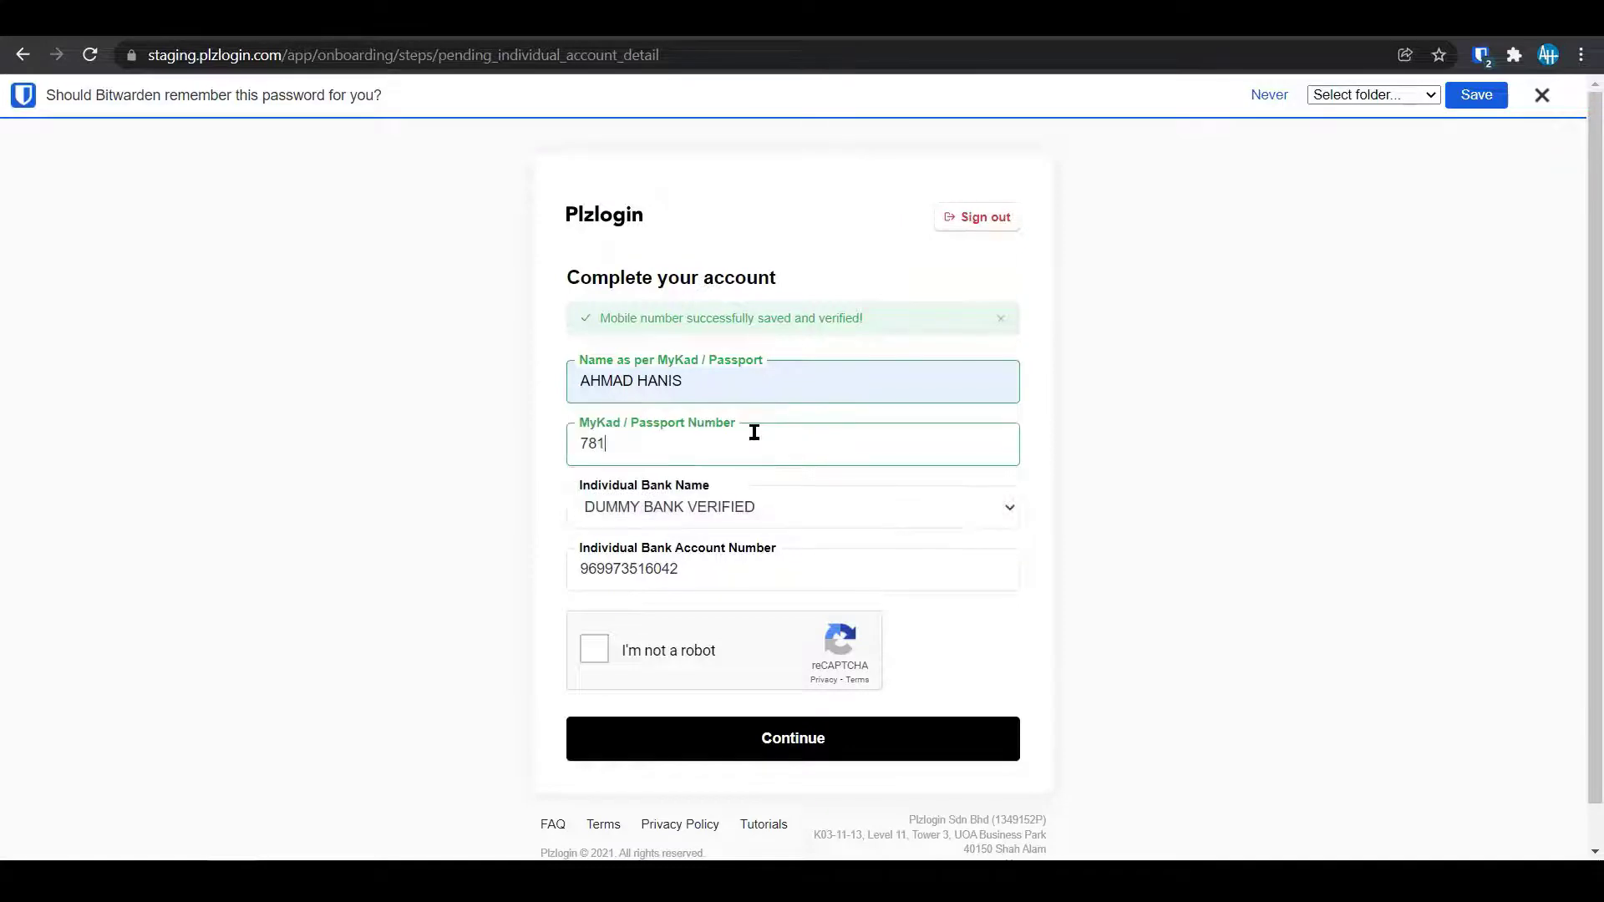
key(BackSpace)
key(BackSpace)
key(BackSpace)
key(BackSpace)
key(BackSpace)
key(BackSpace)
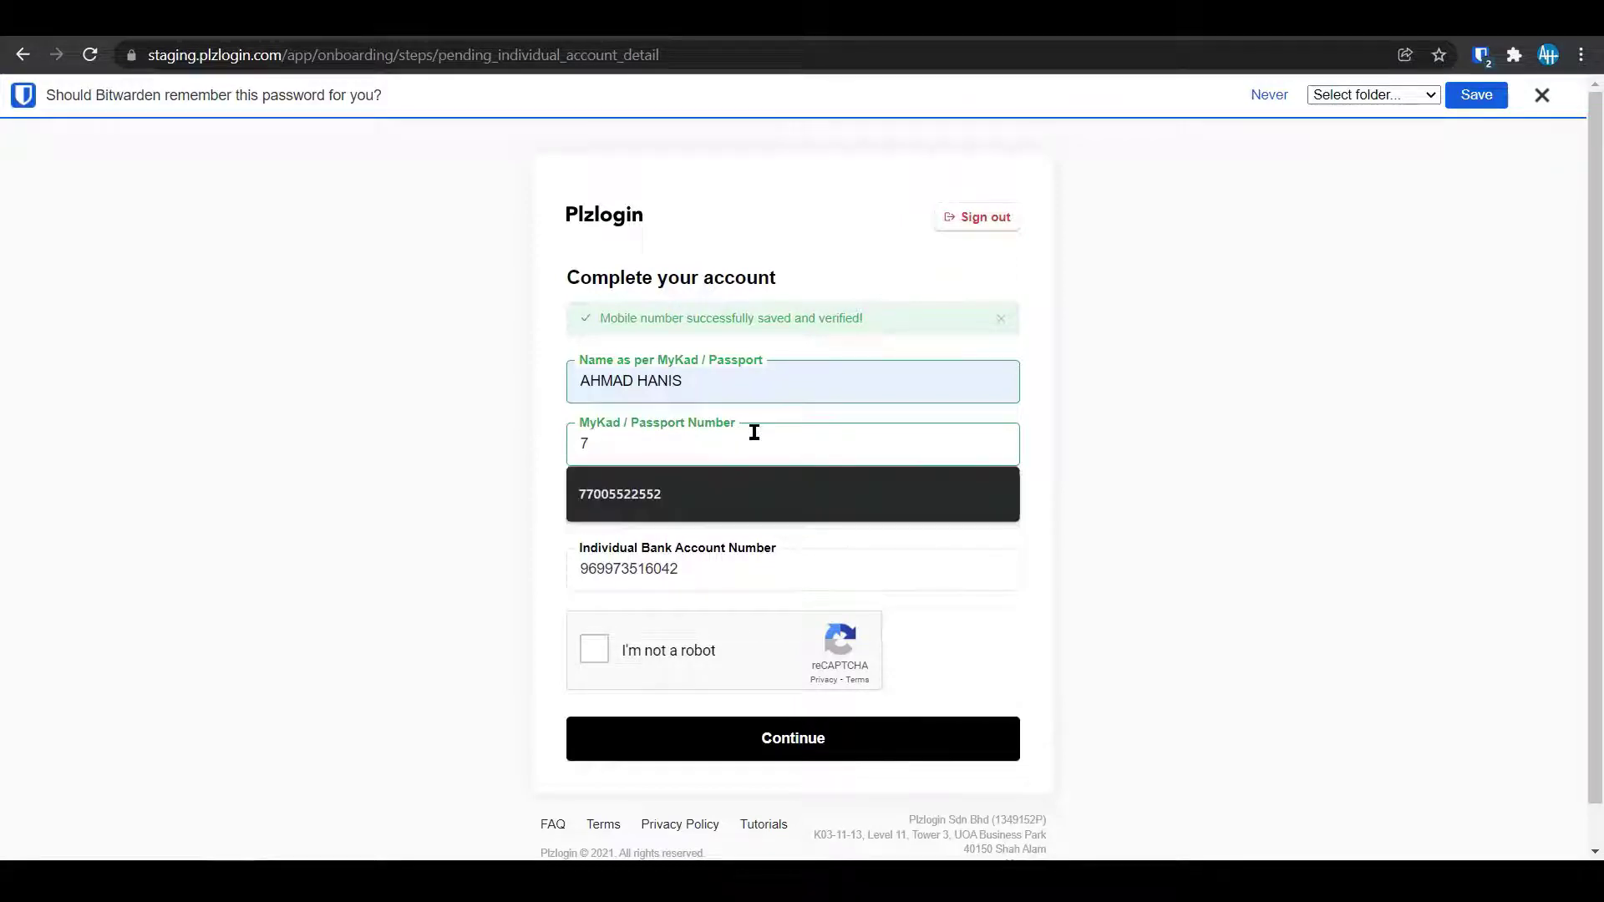
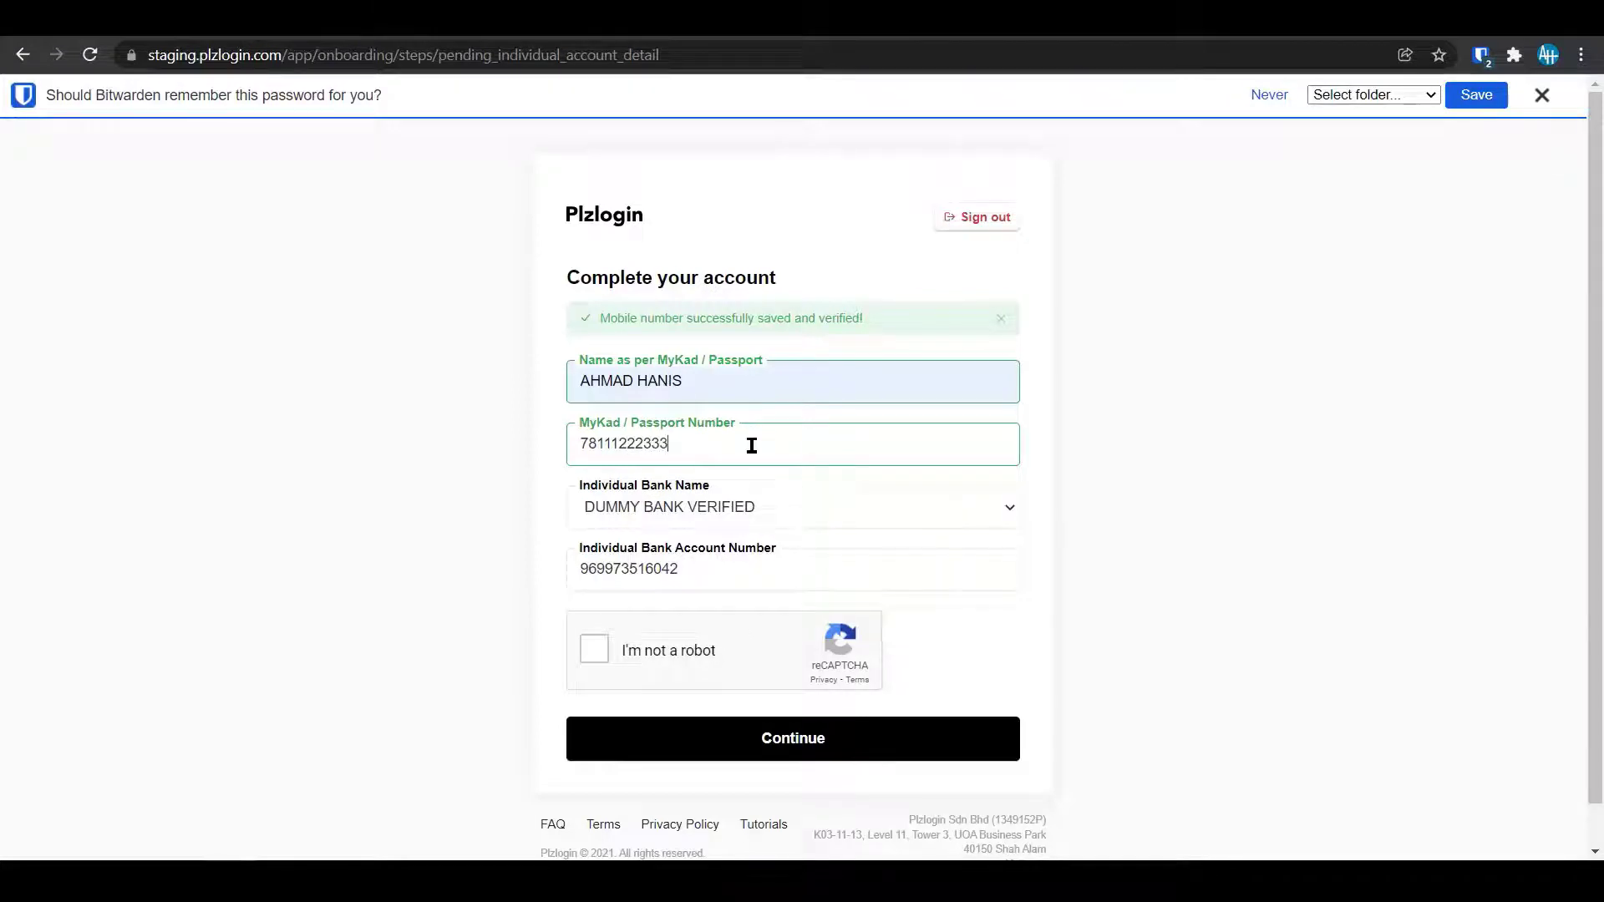
Keep DUMMY BANK VERIFIED as the bank, pass the robot check and submit the details.
click(749, 507)
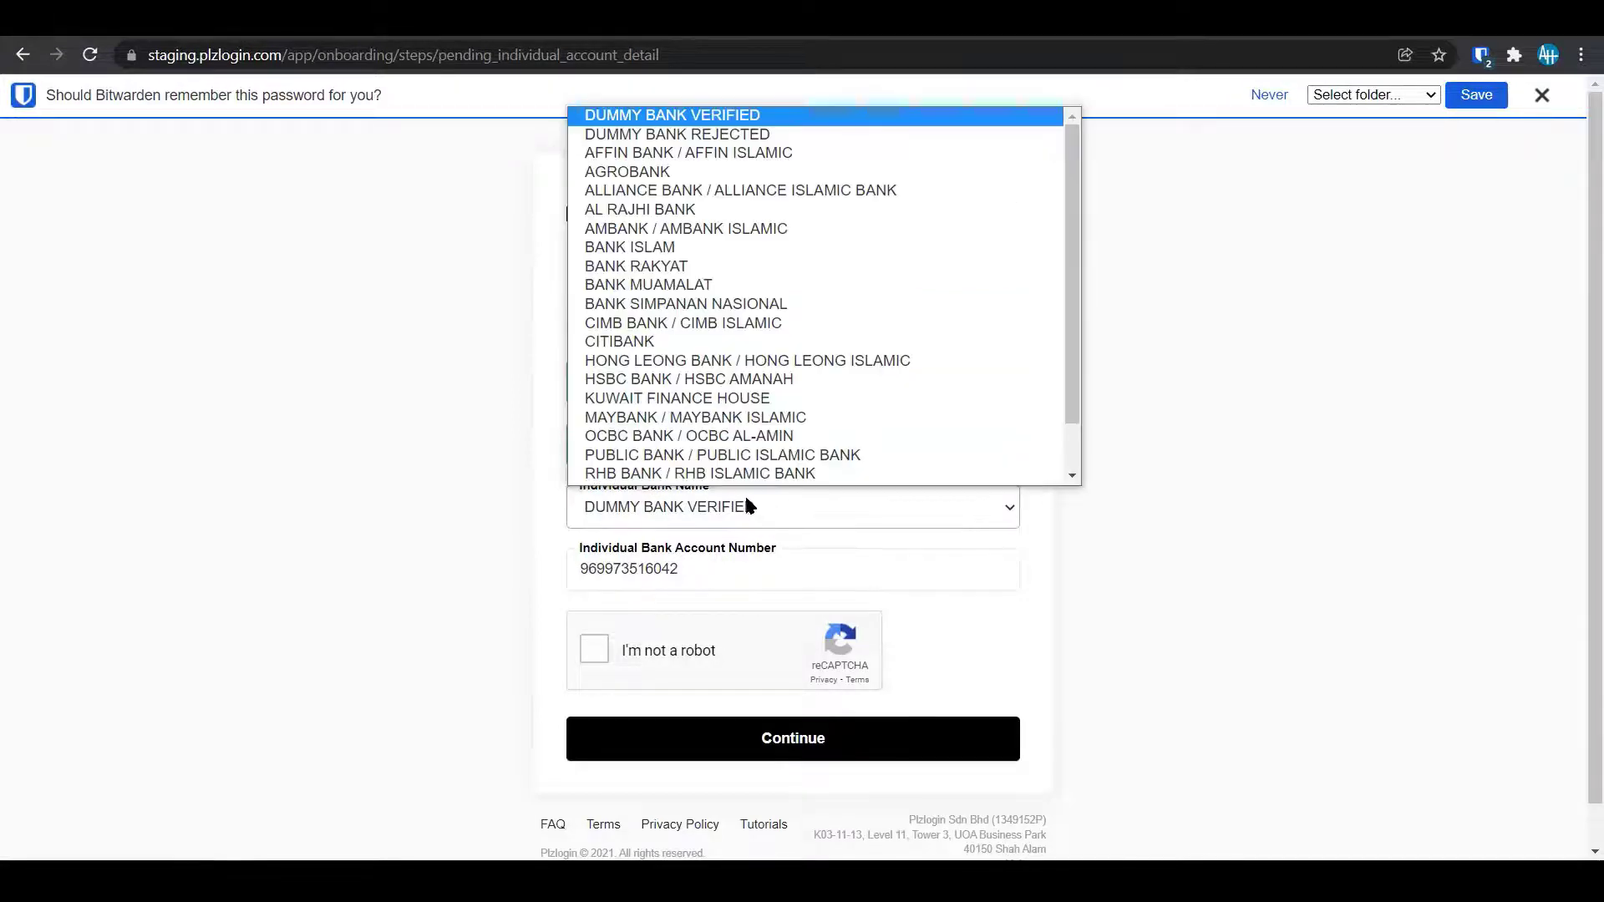
click(725, 112)
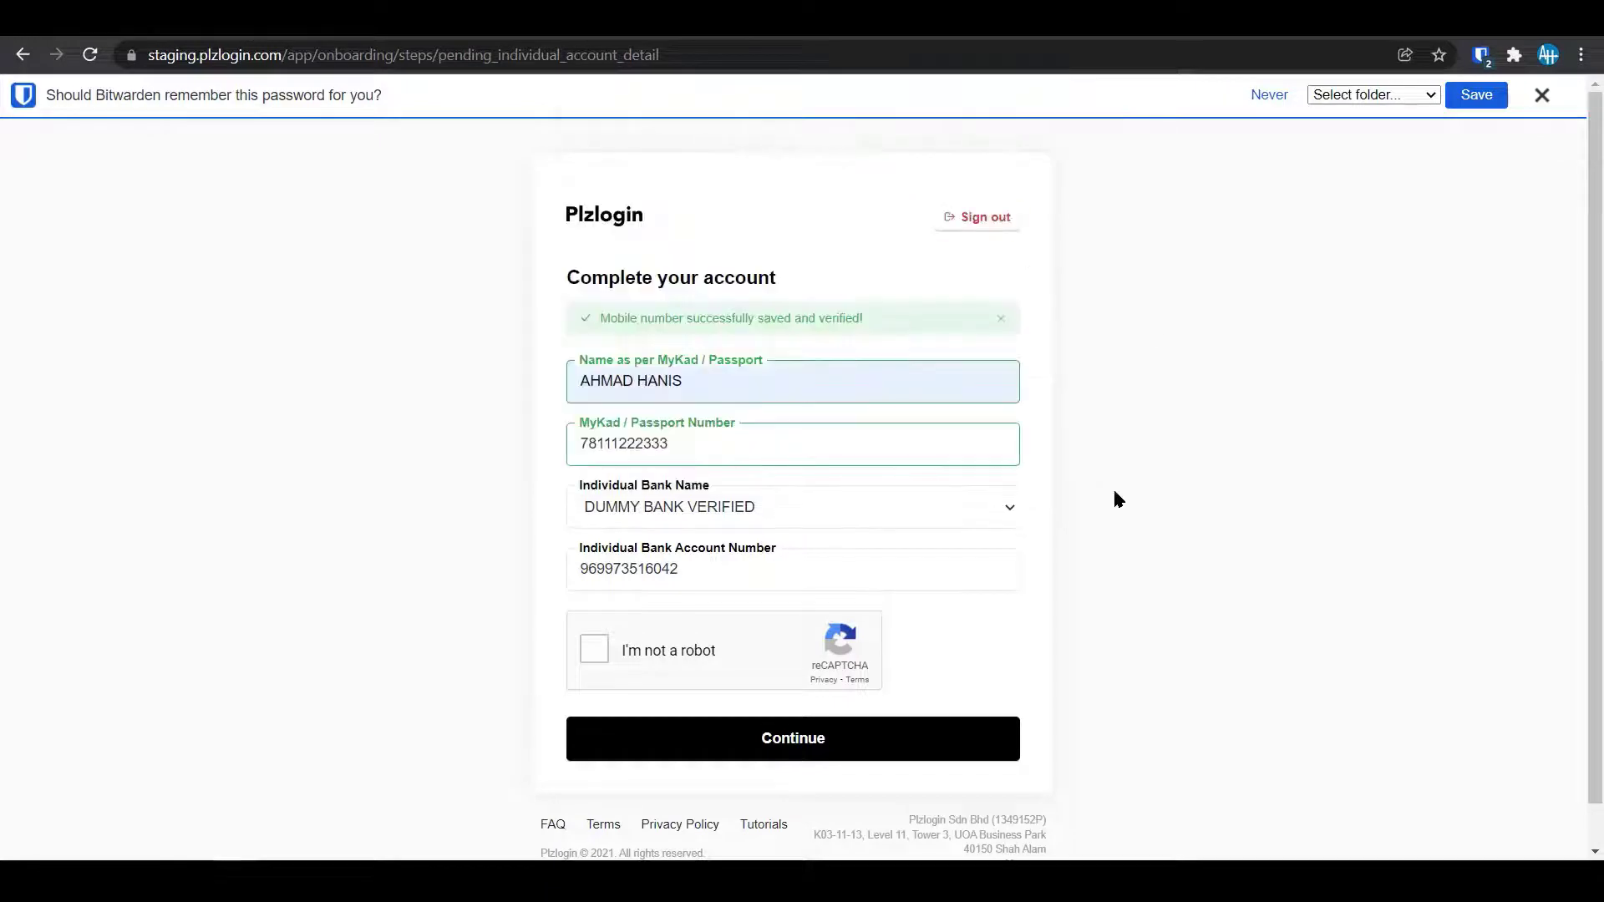
click(800, 583)
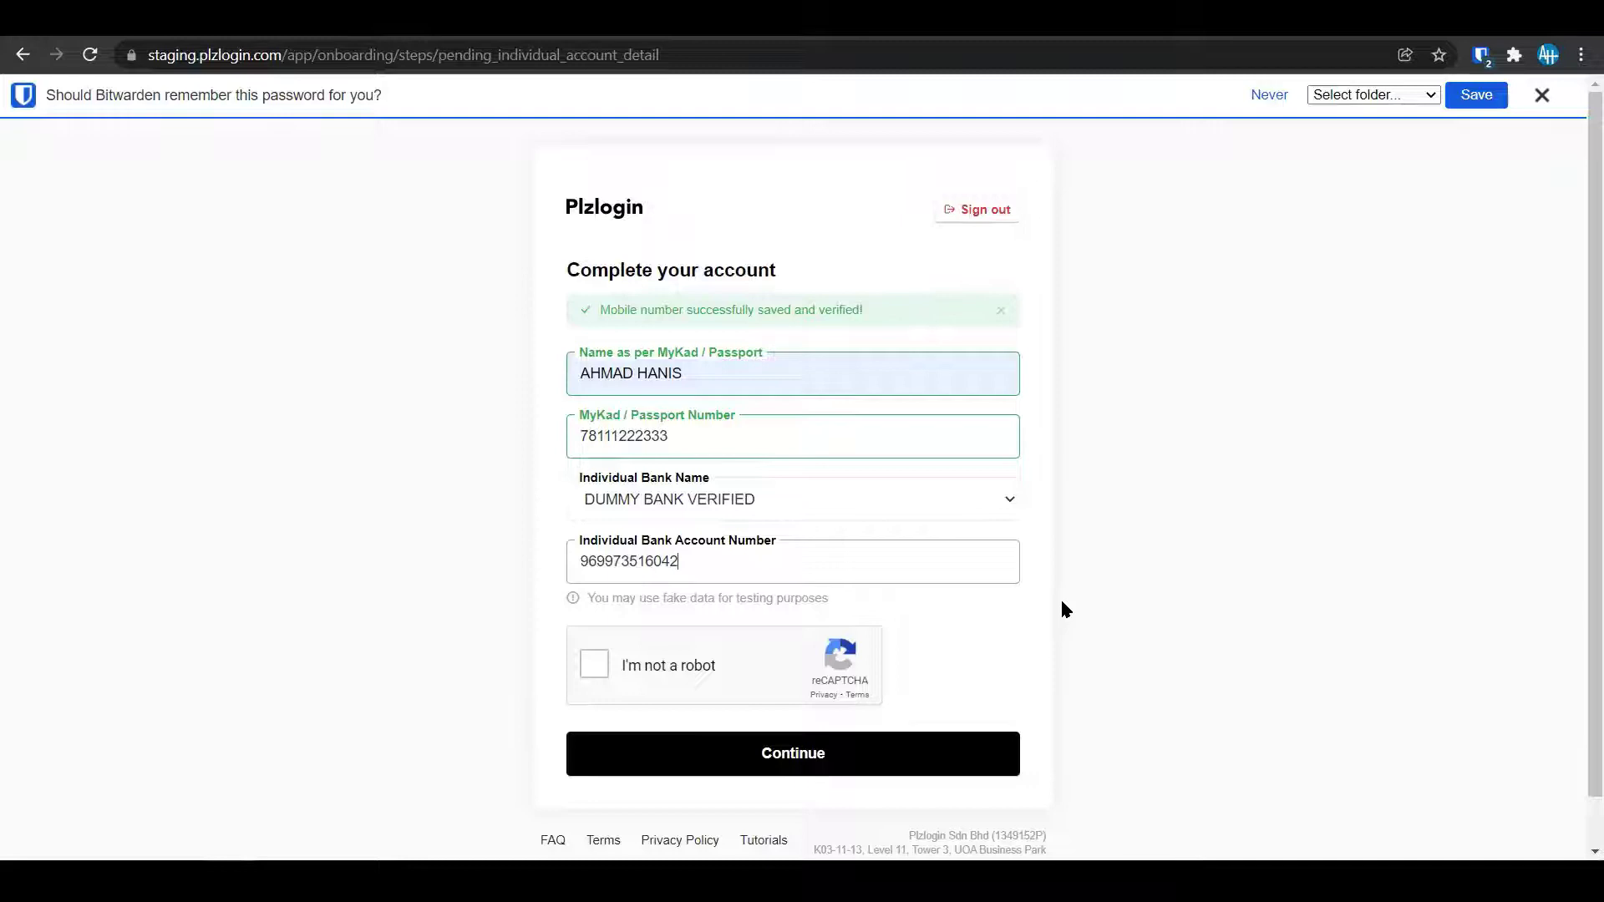
click(866, 434)
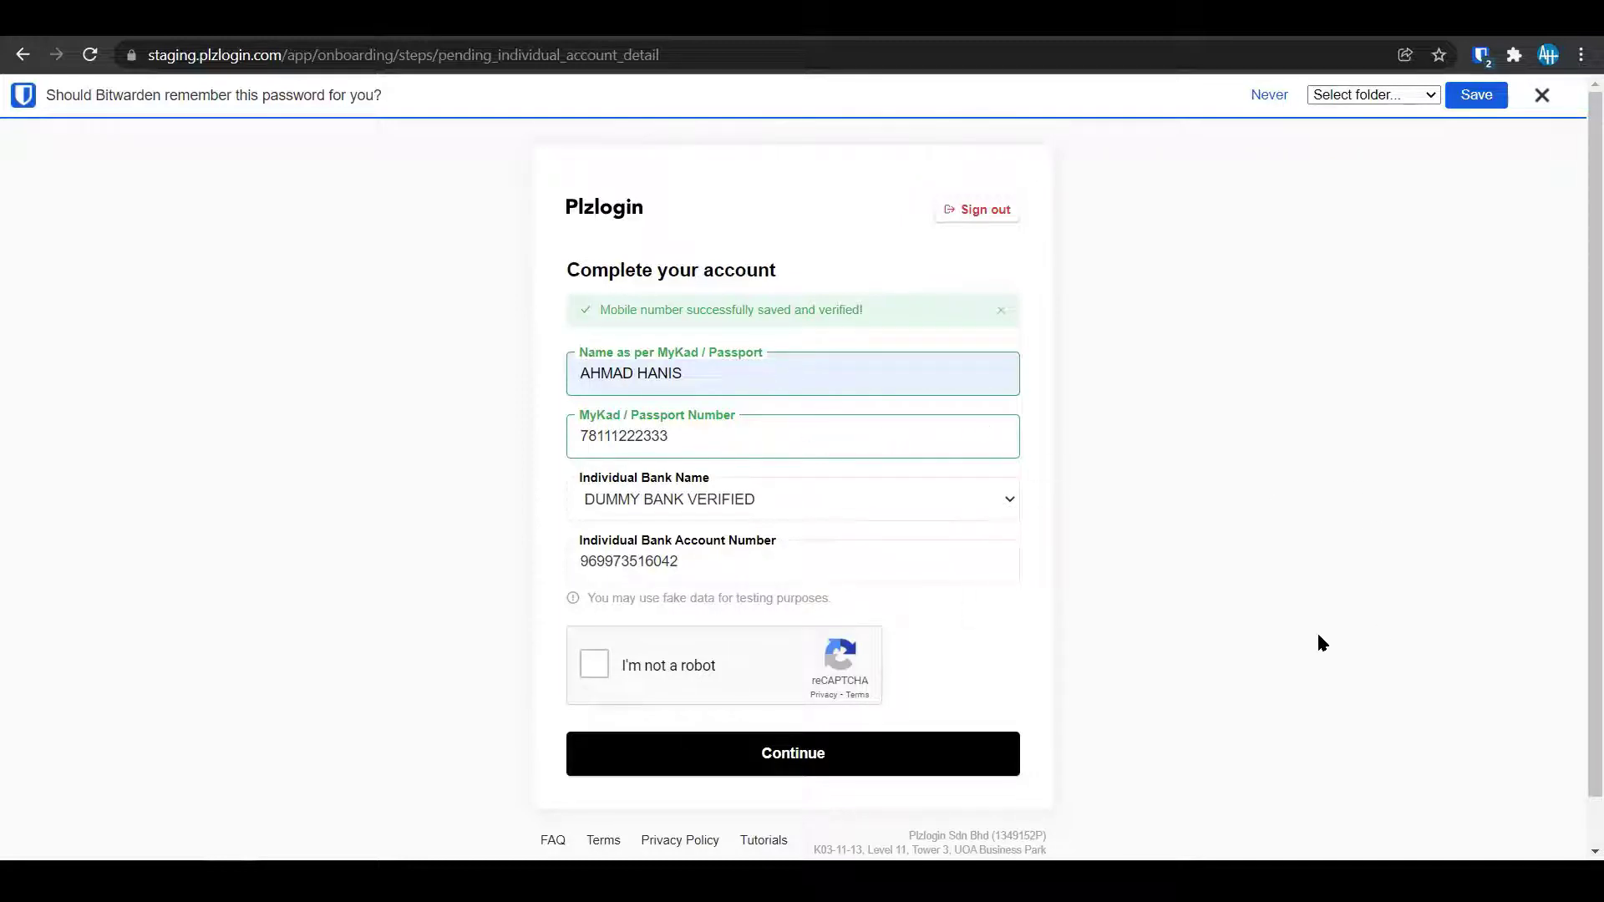
click(594, 665)
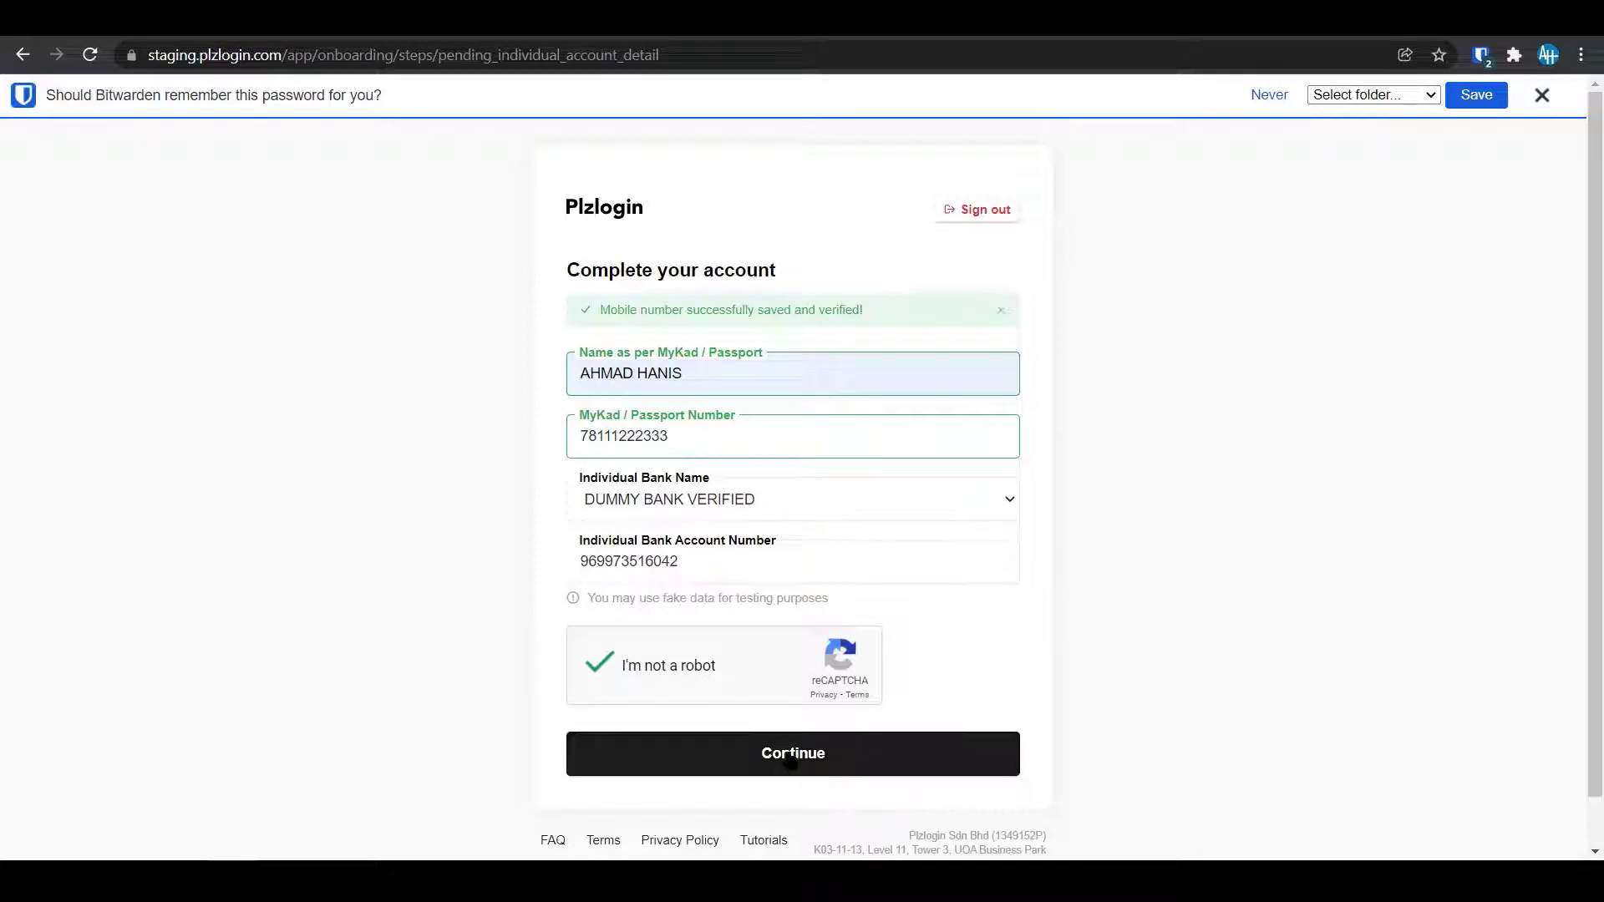
click(790, 754)
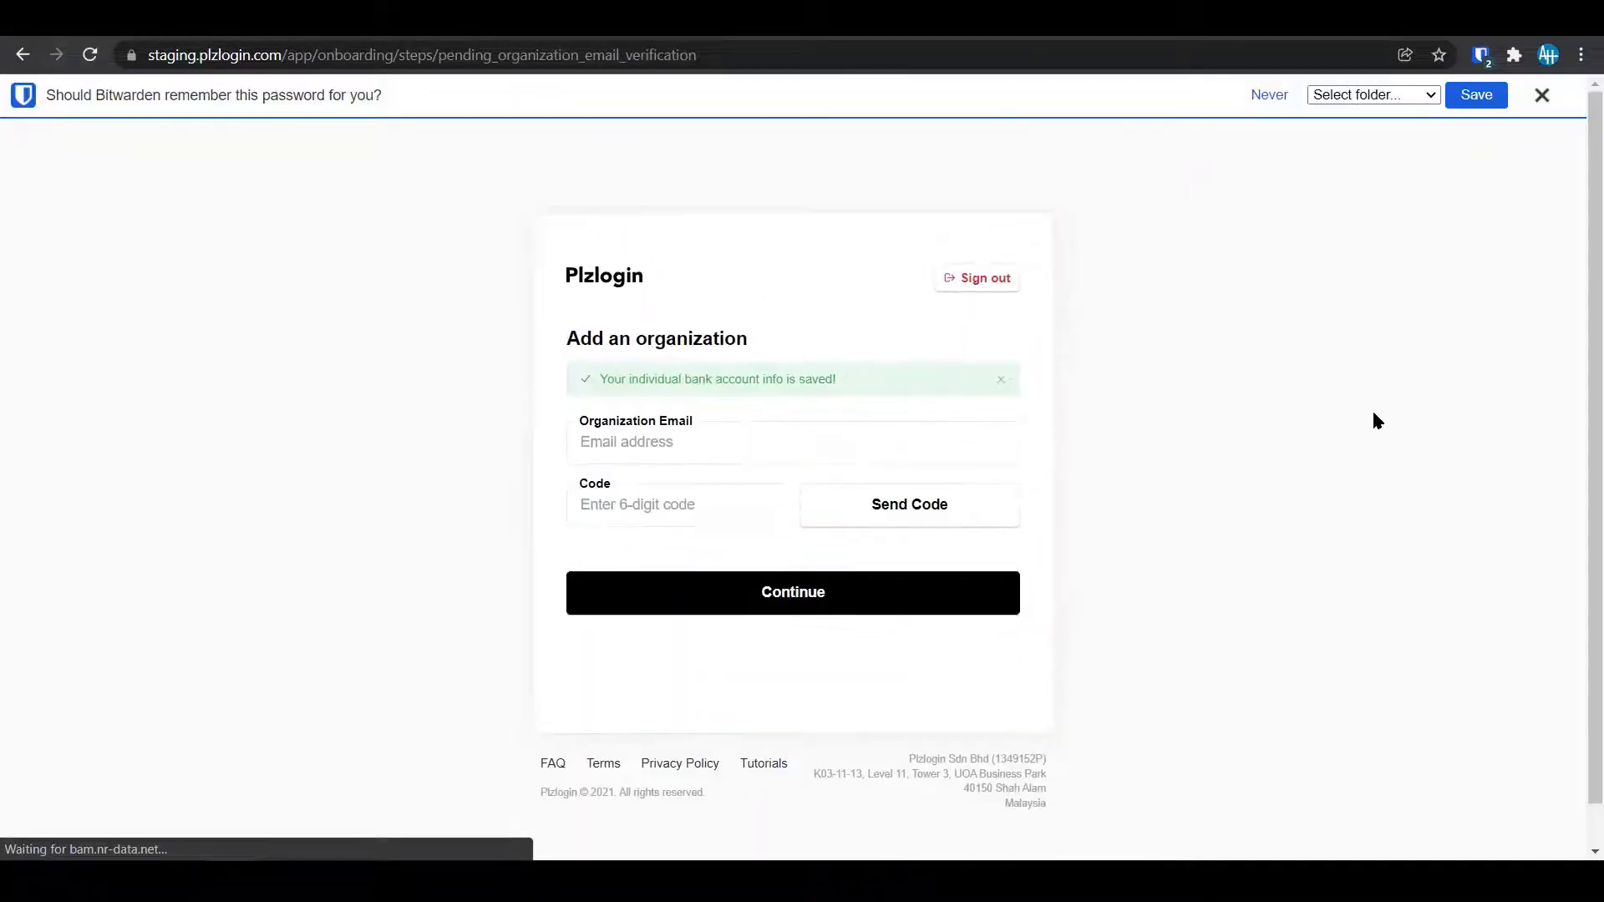
Save the password in Bitwarden and enter the organization e-mail address.
click(1476, 98)
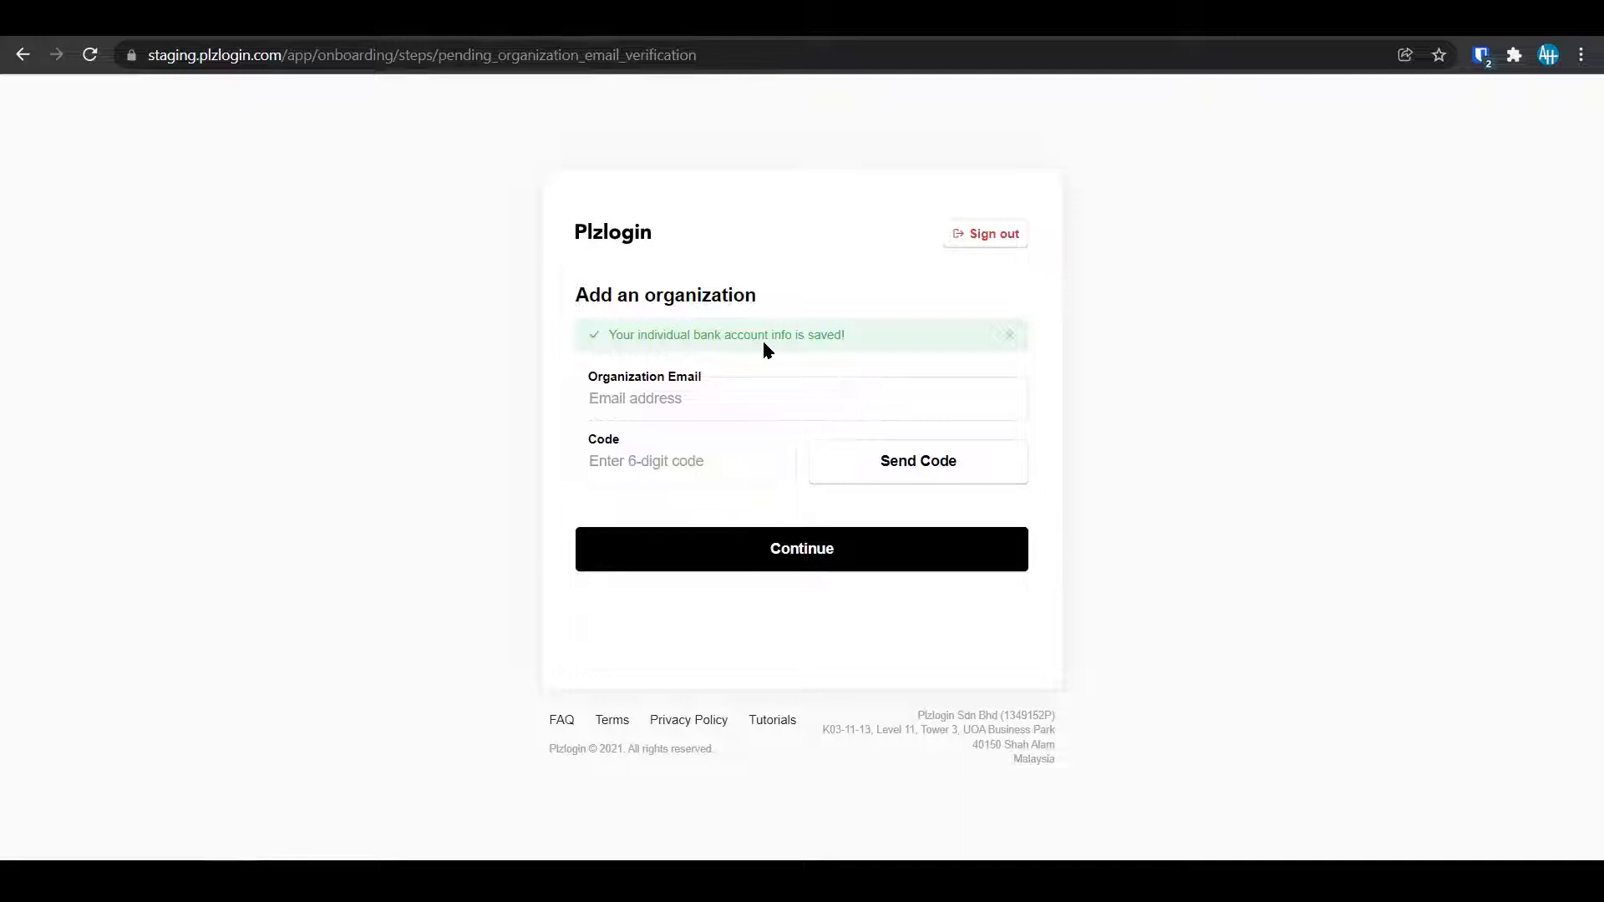
click(734, 412)
click(1235, 407)
click(861, 388)
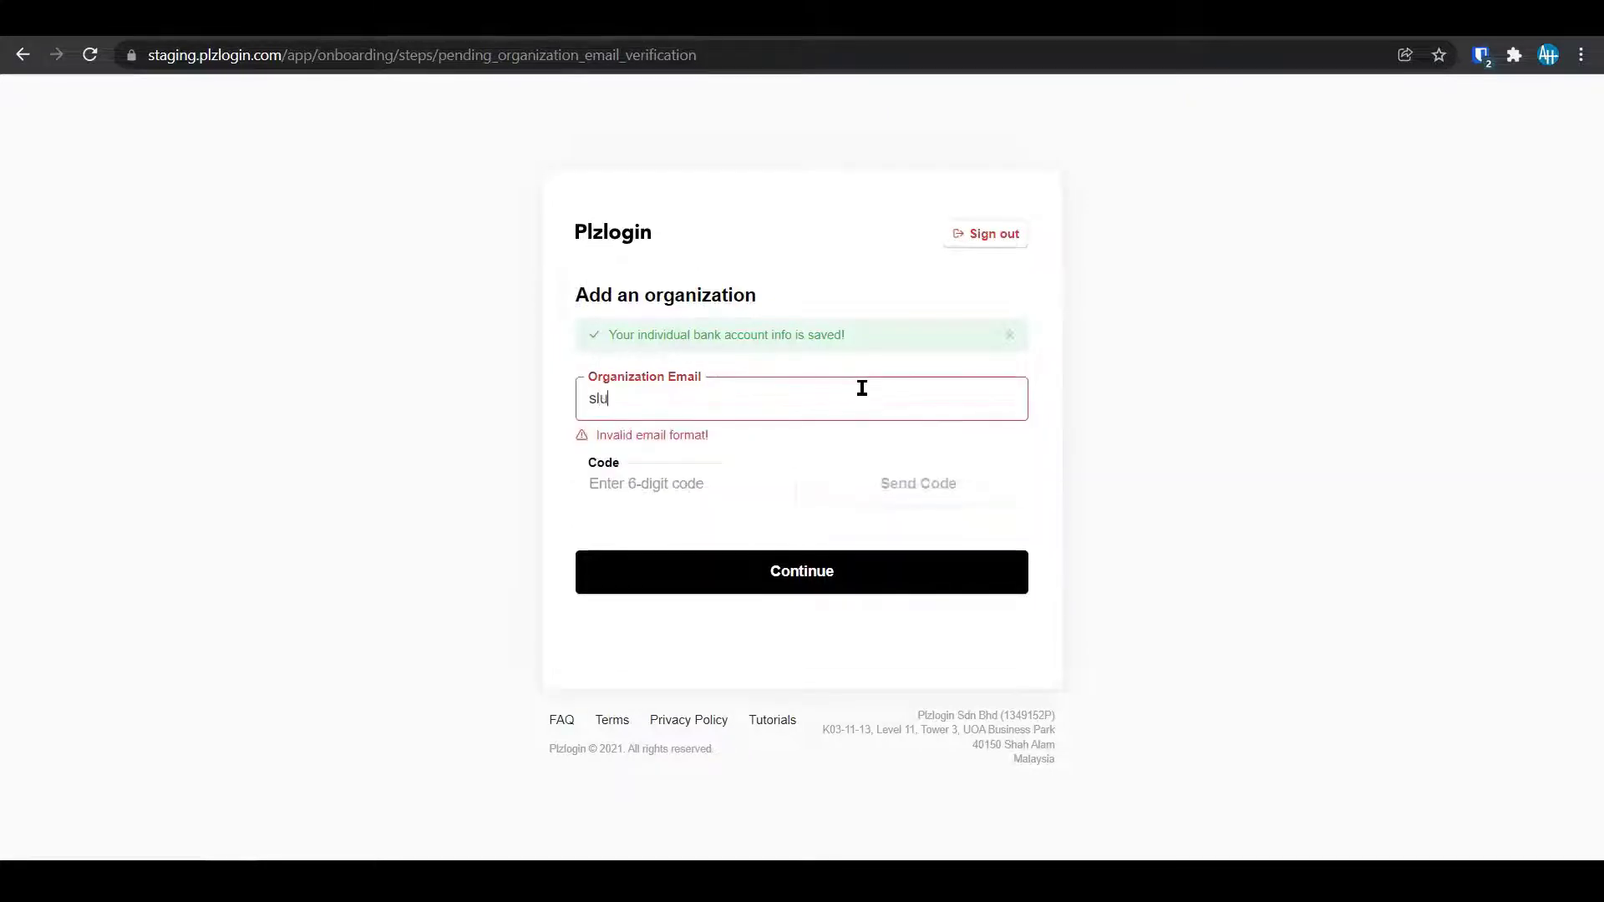
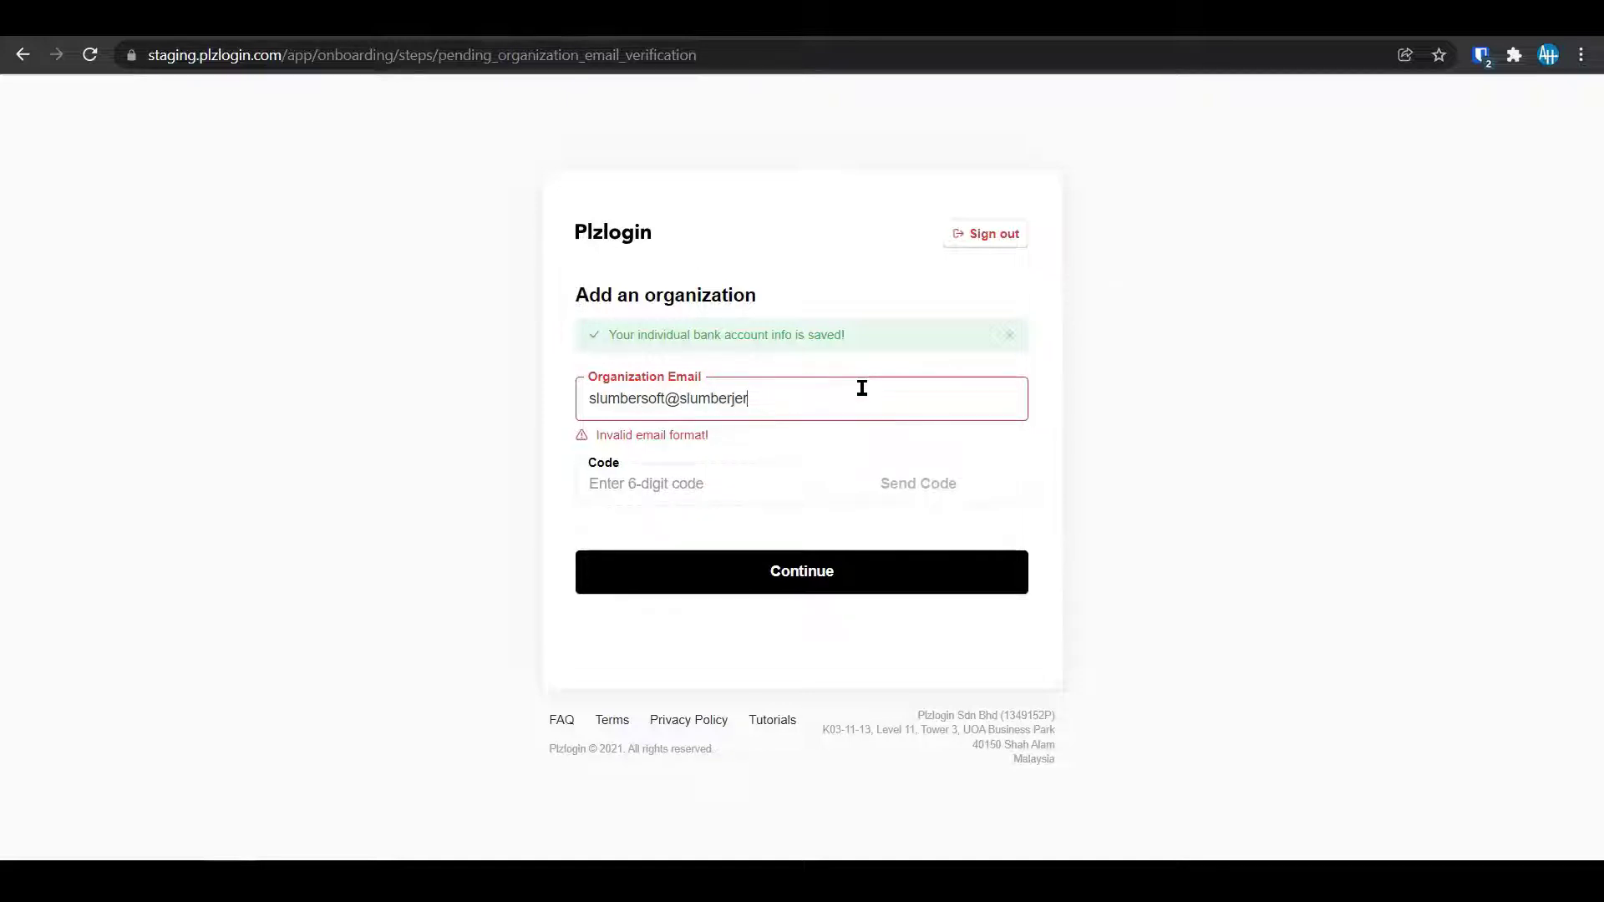
key(Tab)
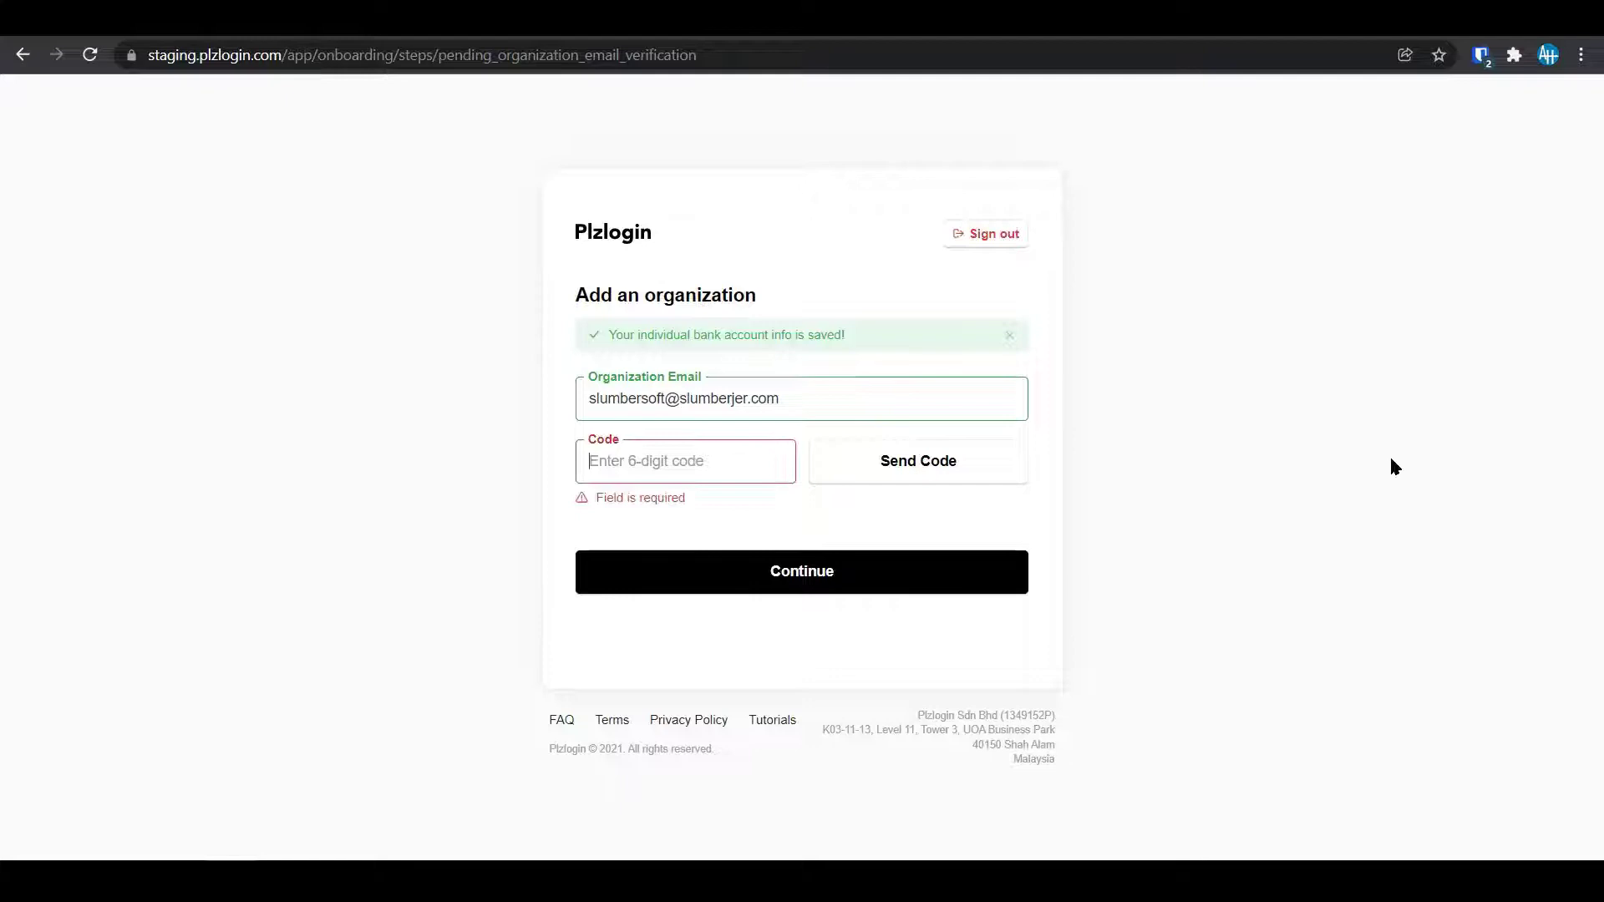
Send a verification code to the organization e-mail and go to the webmail inbox.
click(925, 463)
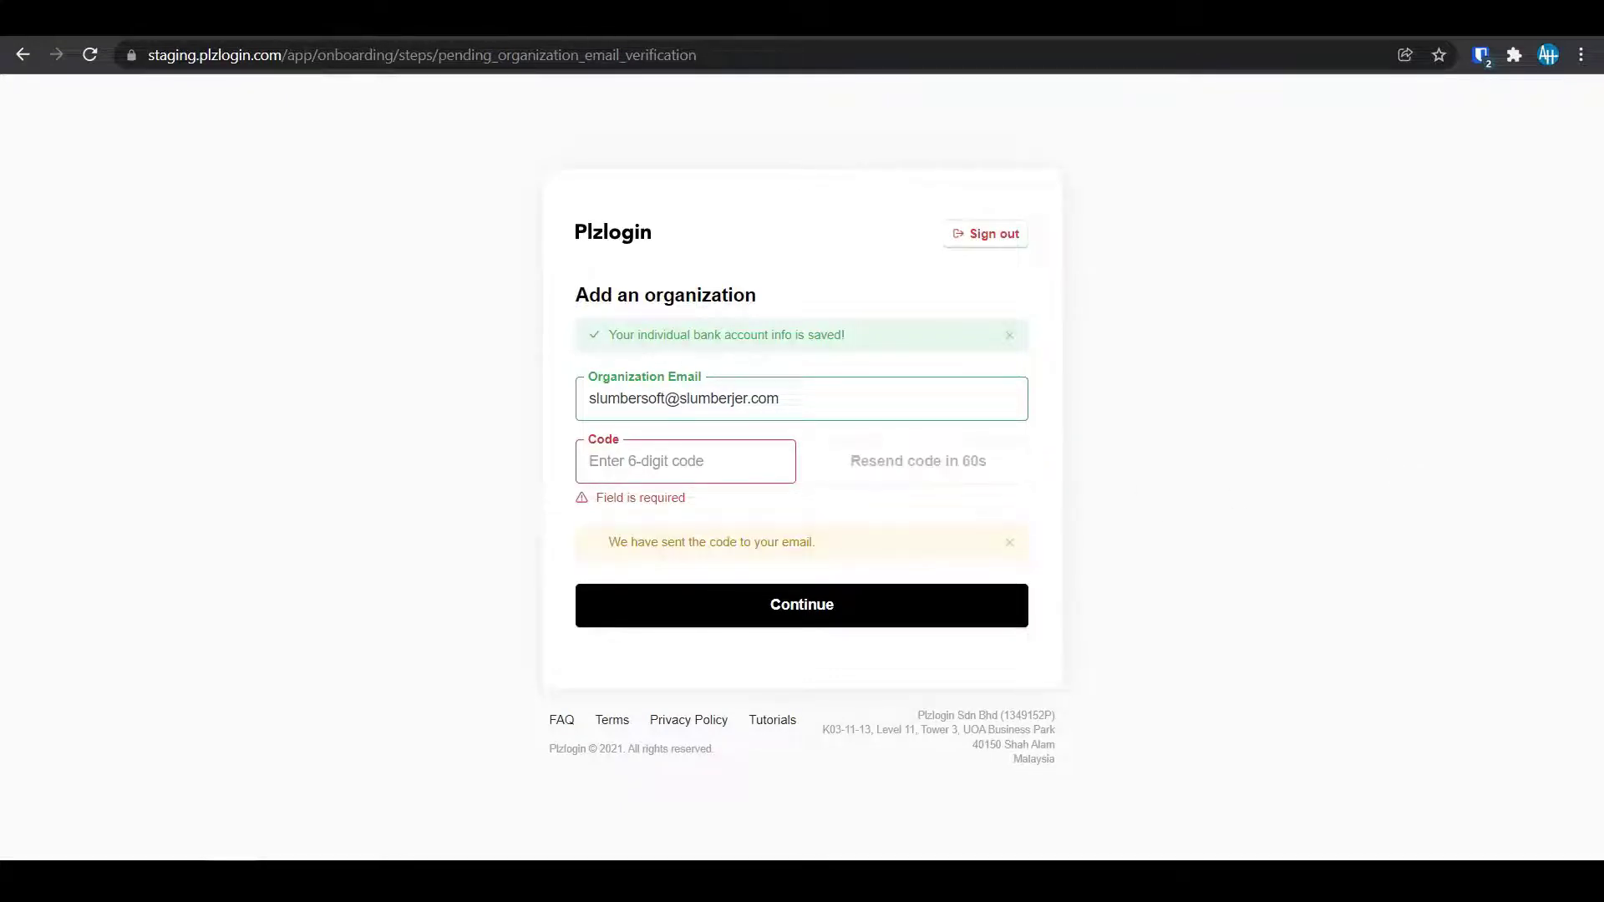
key(ctrl+Tab)
click(153, 157)
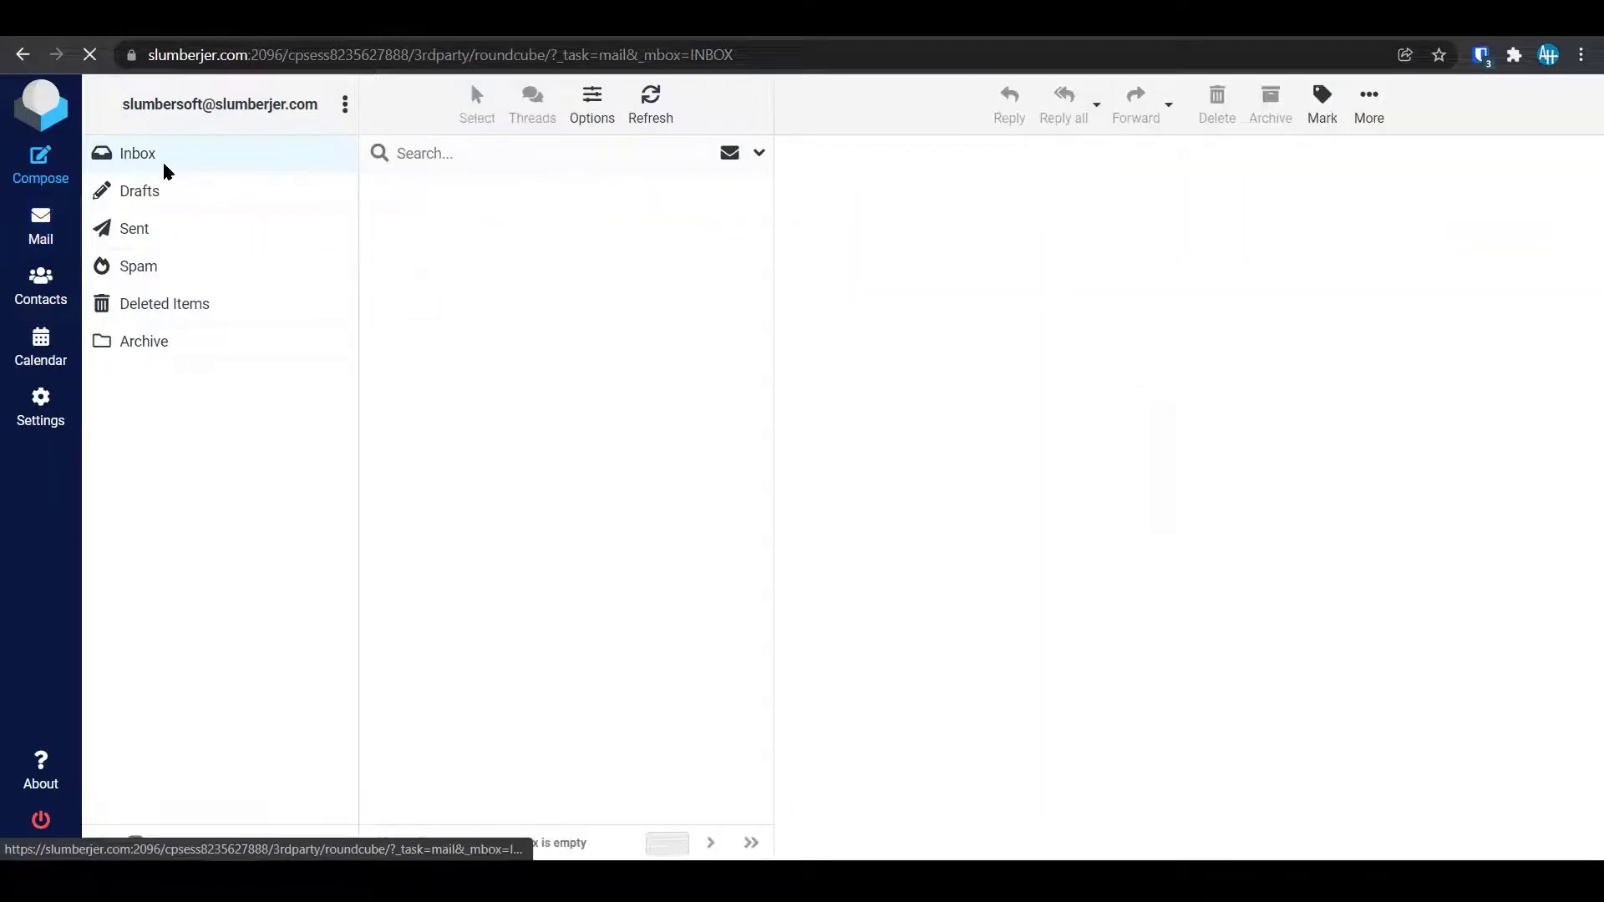
Refresh the inbox, open the newest Plzlogin message and select its verification code.
click(163, 154)
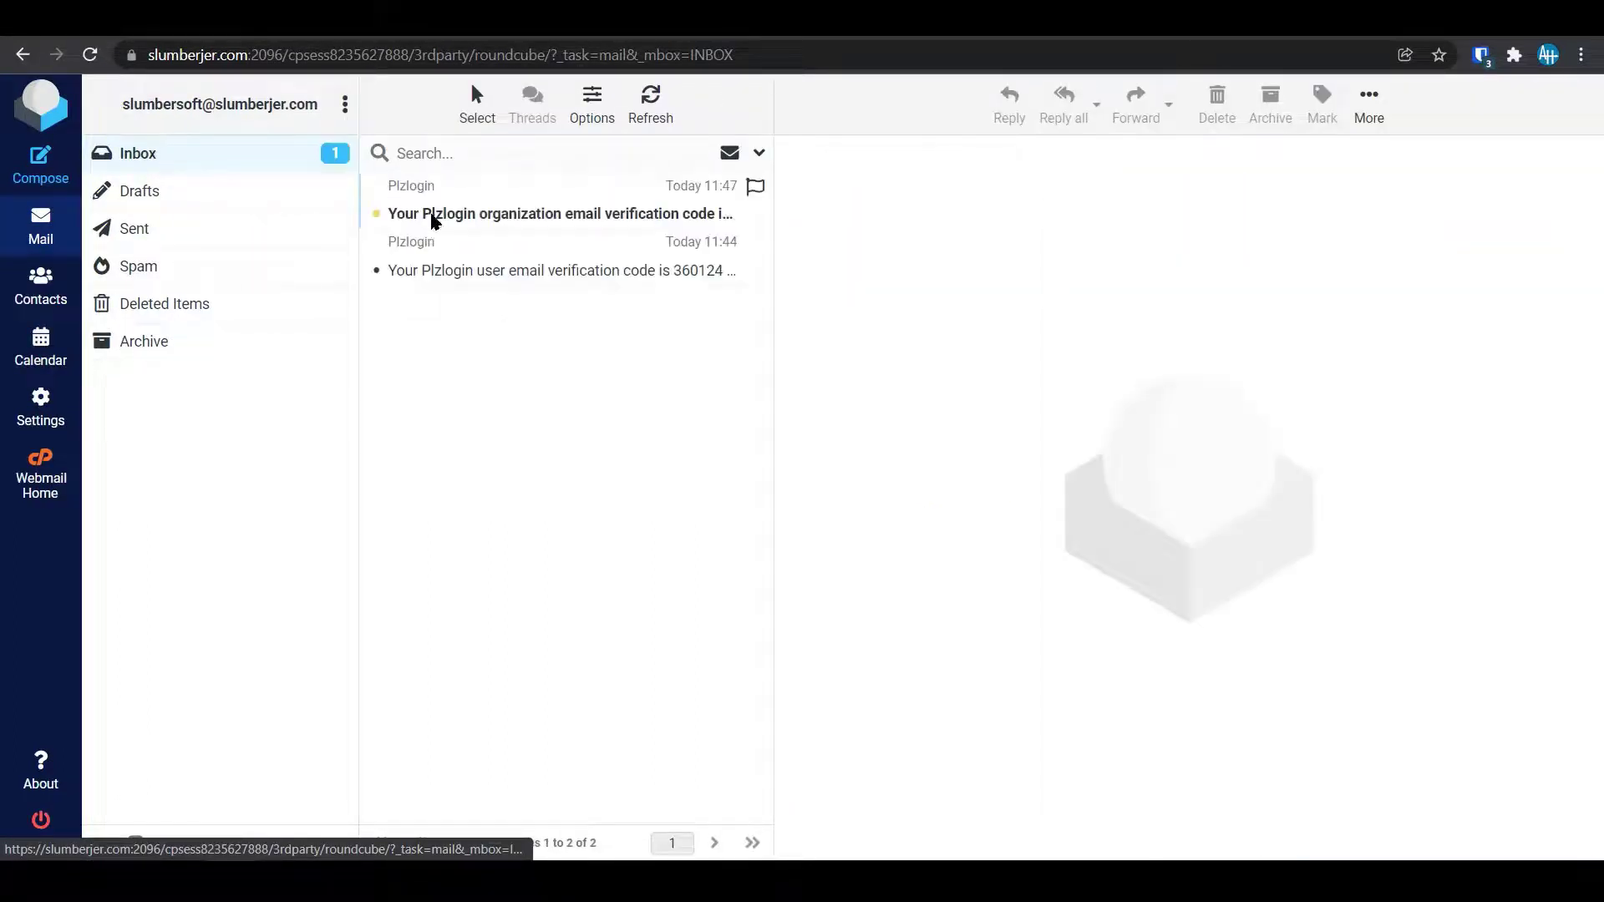
click(500, 210)
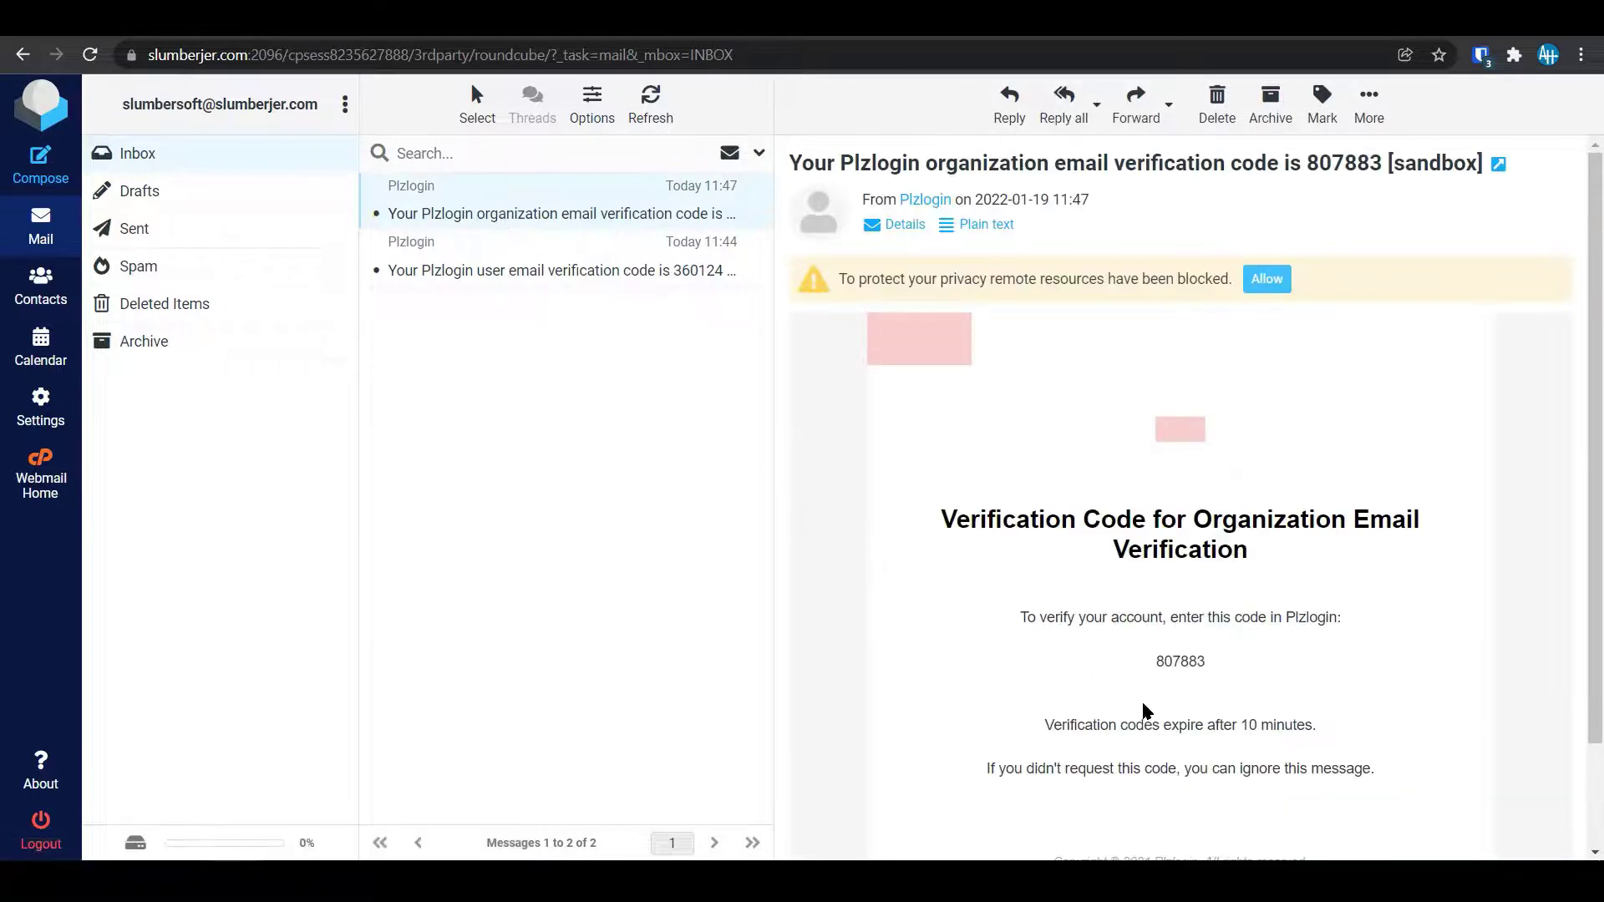
double_click(1181, 657)
key(ctrl+c)
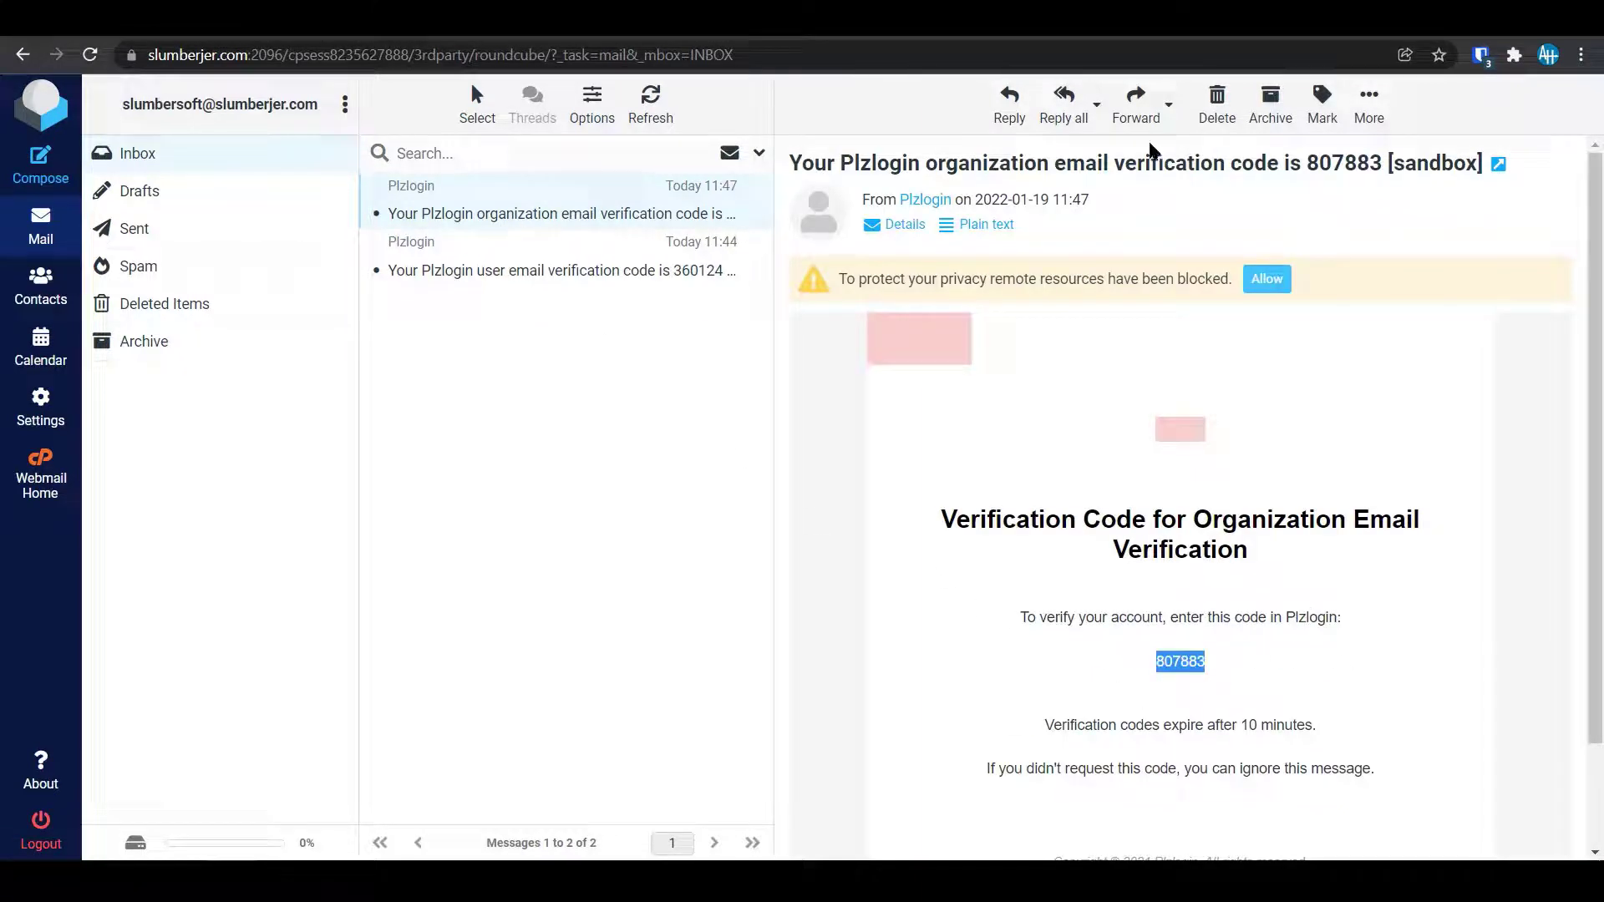
key(ctrl+Tab)
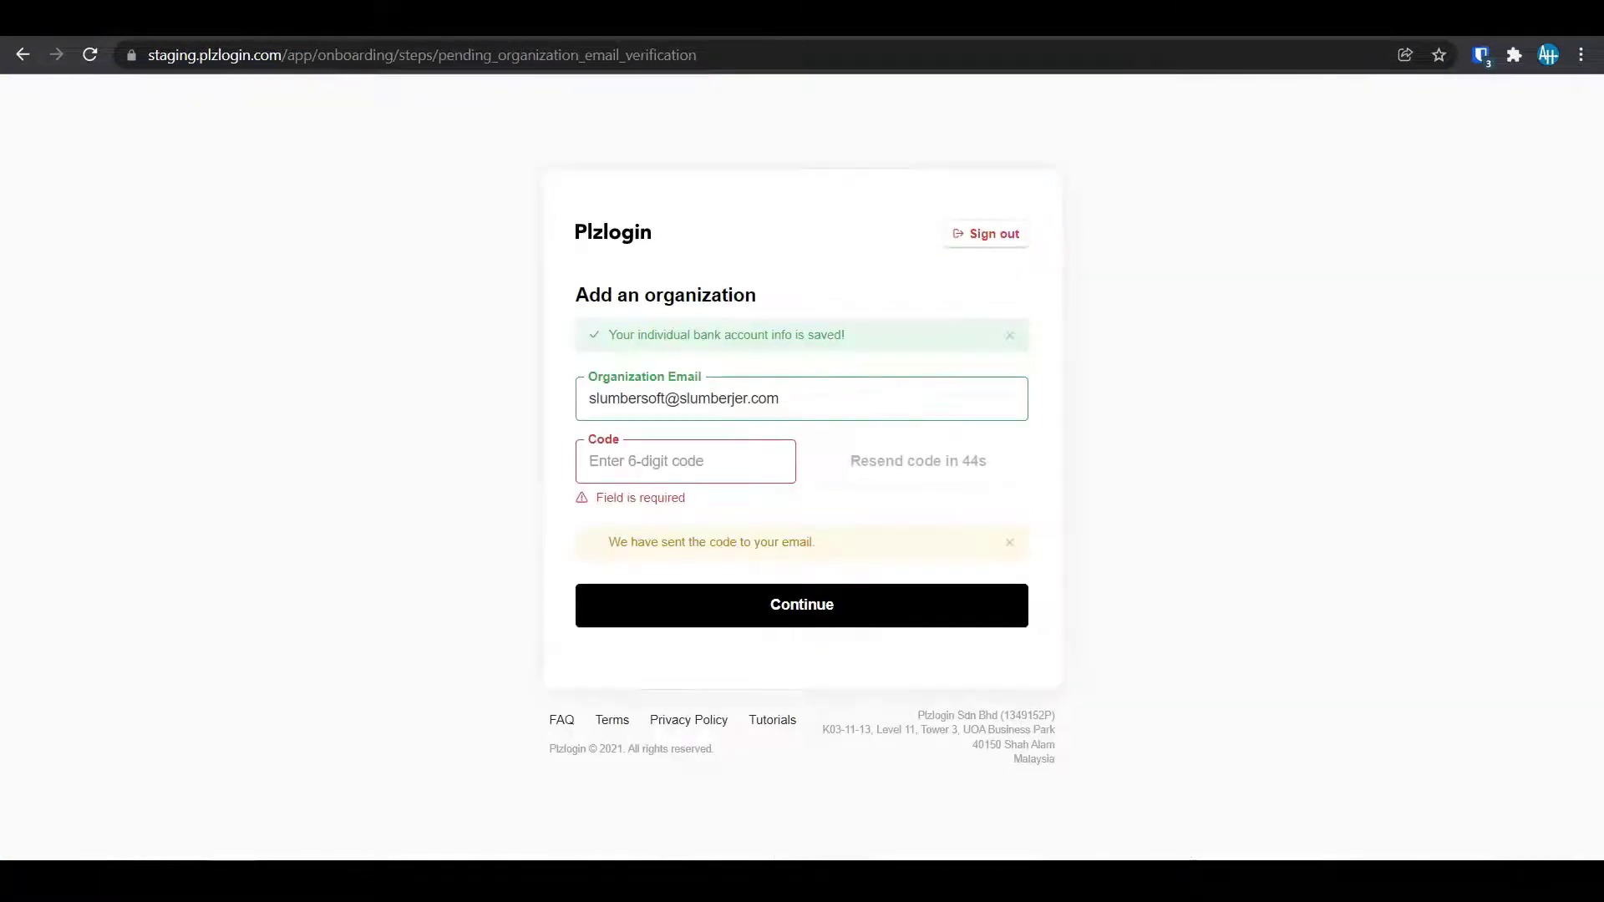
Paste the copied code and submit the organization e-mail verification.
click(644, 462)
key(ctrl+v)
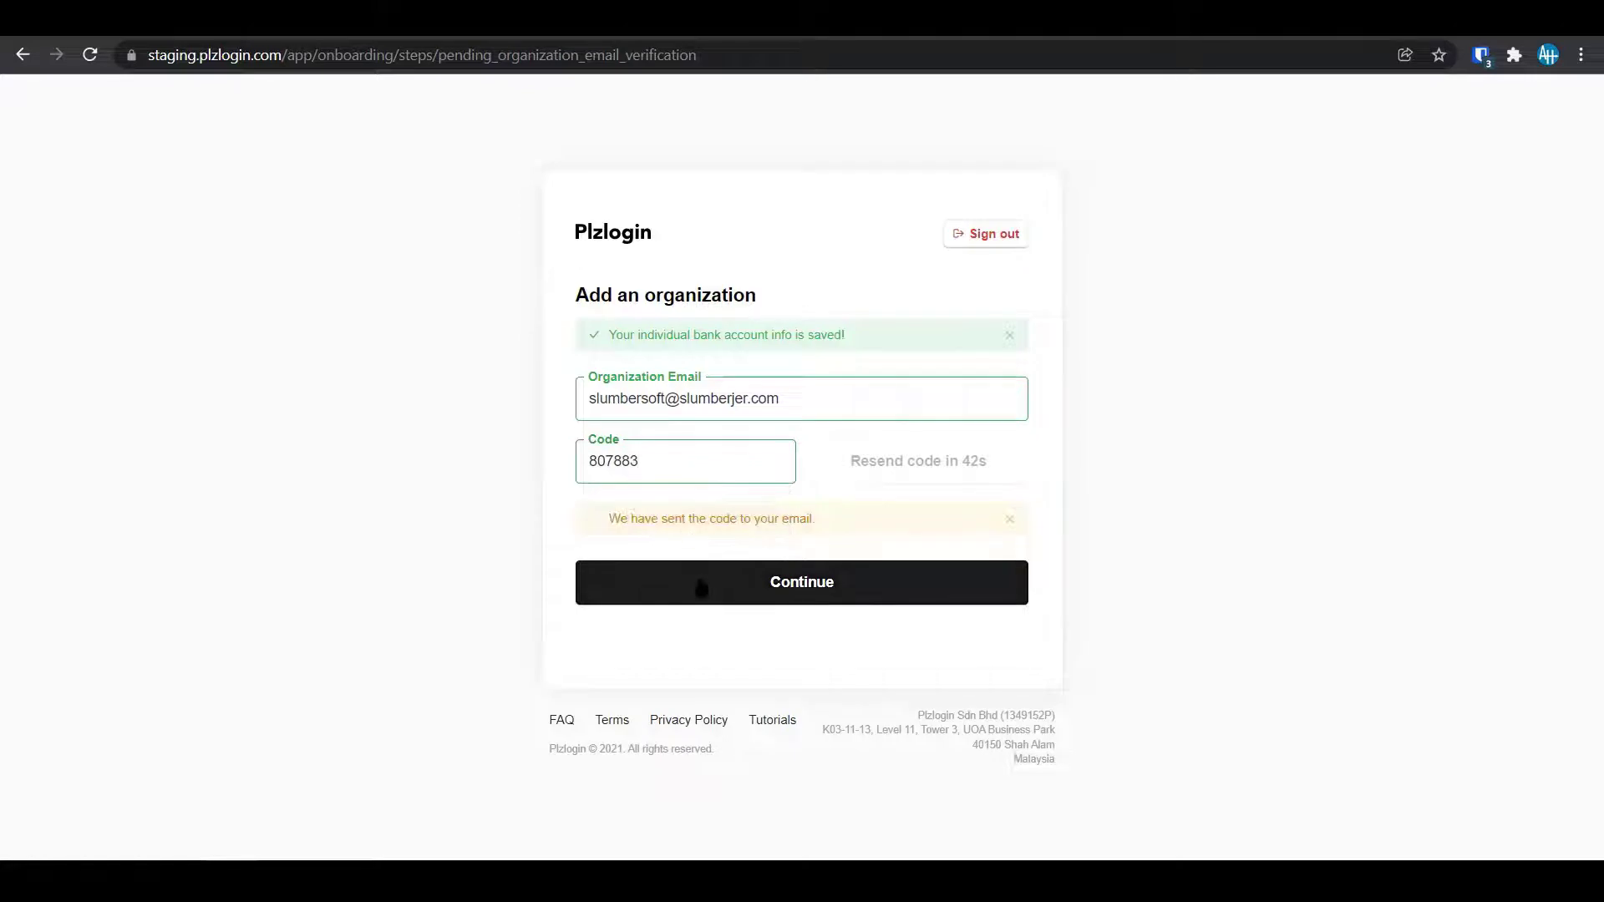
click(701, 587)
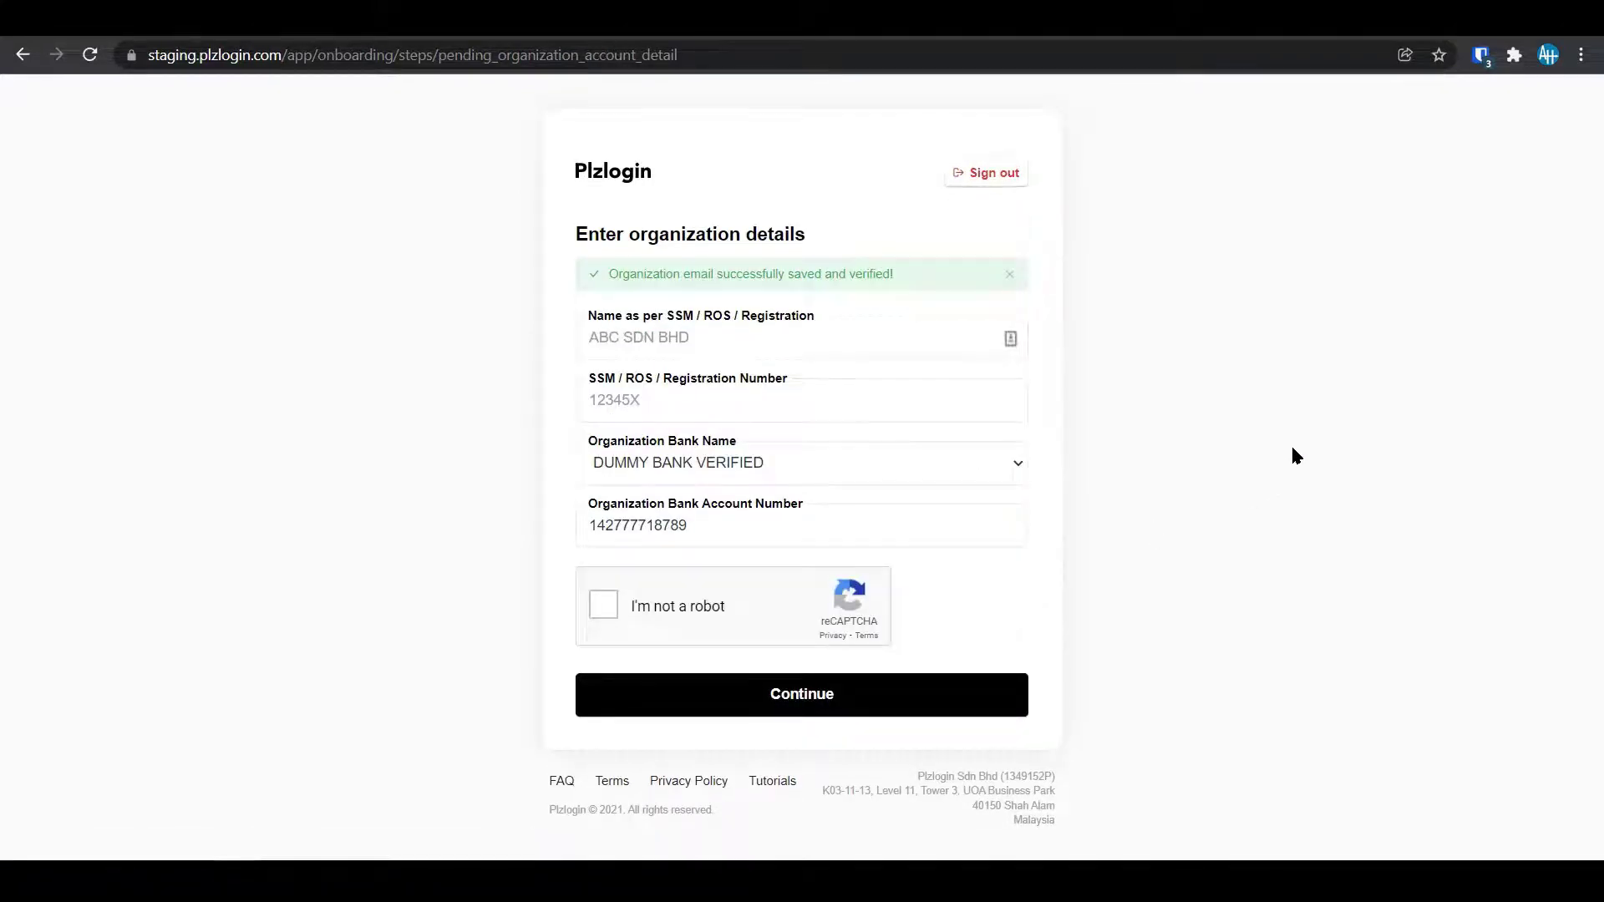
Enter organization name CDE SDN BHD and SSM/ROS registration number 7777111X.
click(742, 339)
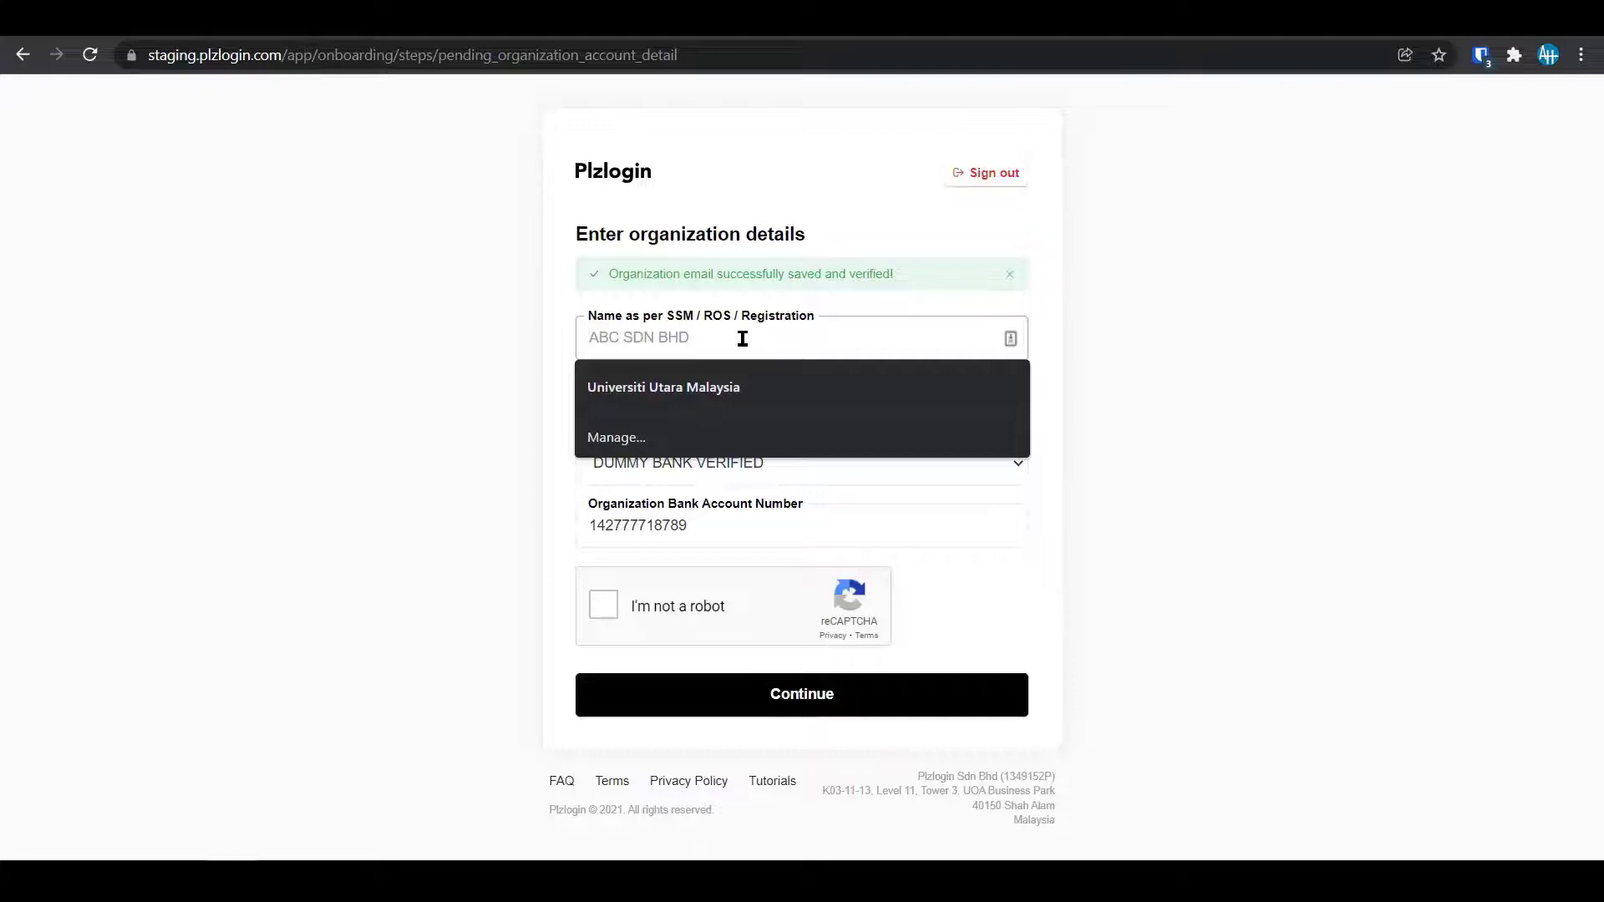
text(ED)
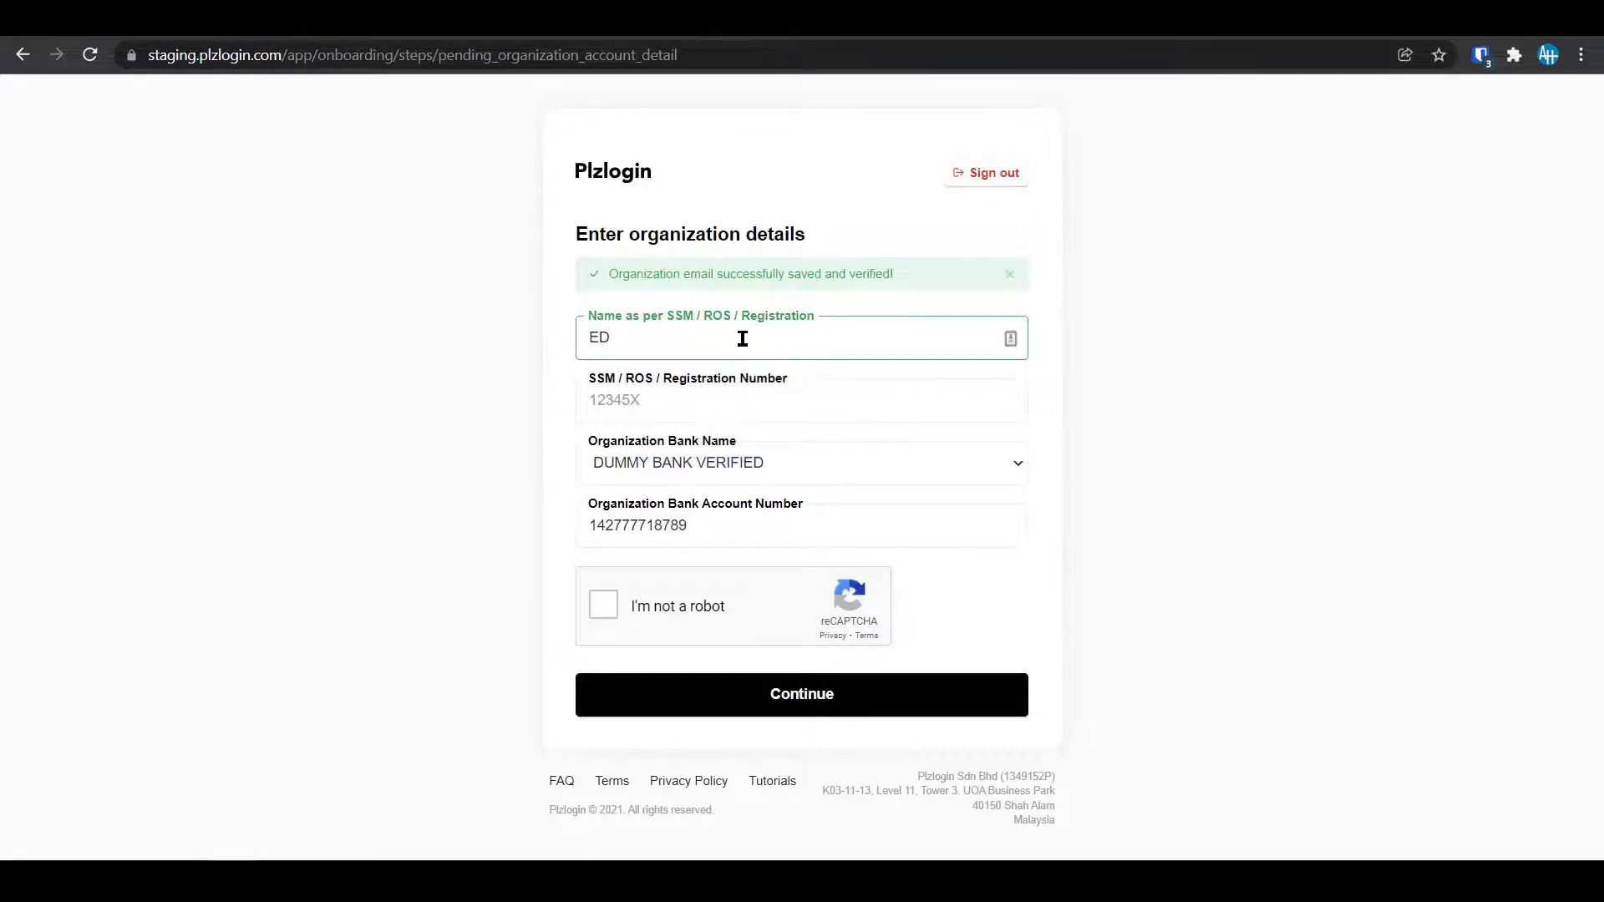
text(C)
key(BackSpace)
key(BackSpace)
key(BackSpace)
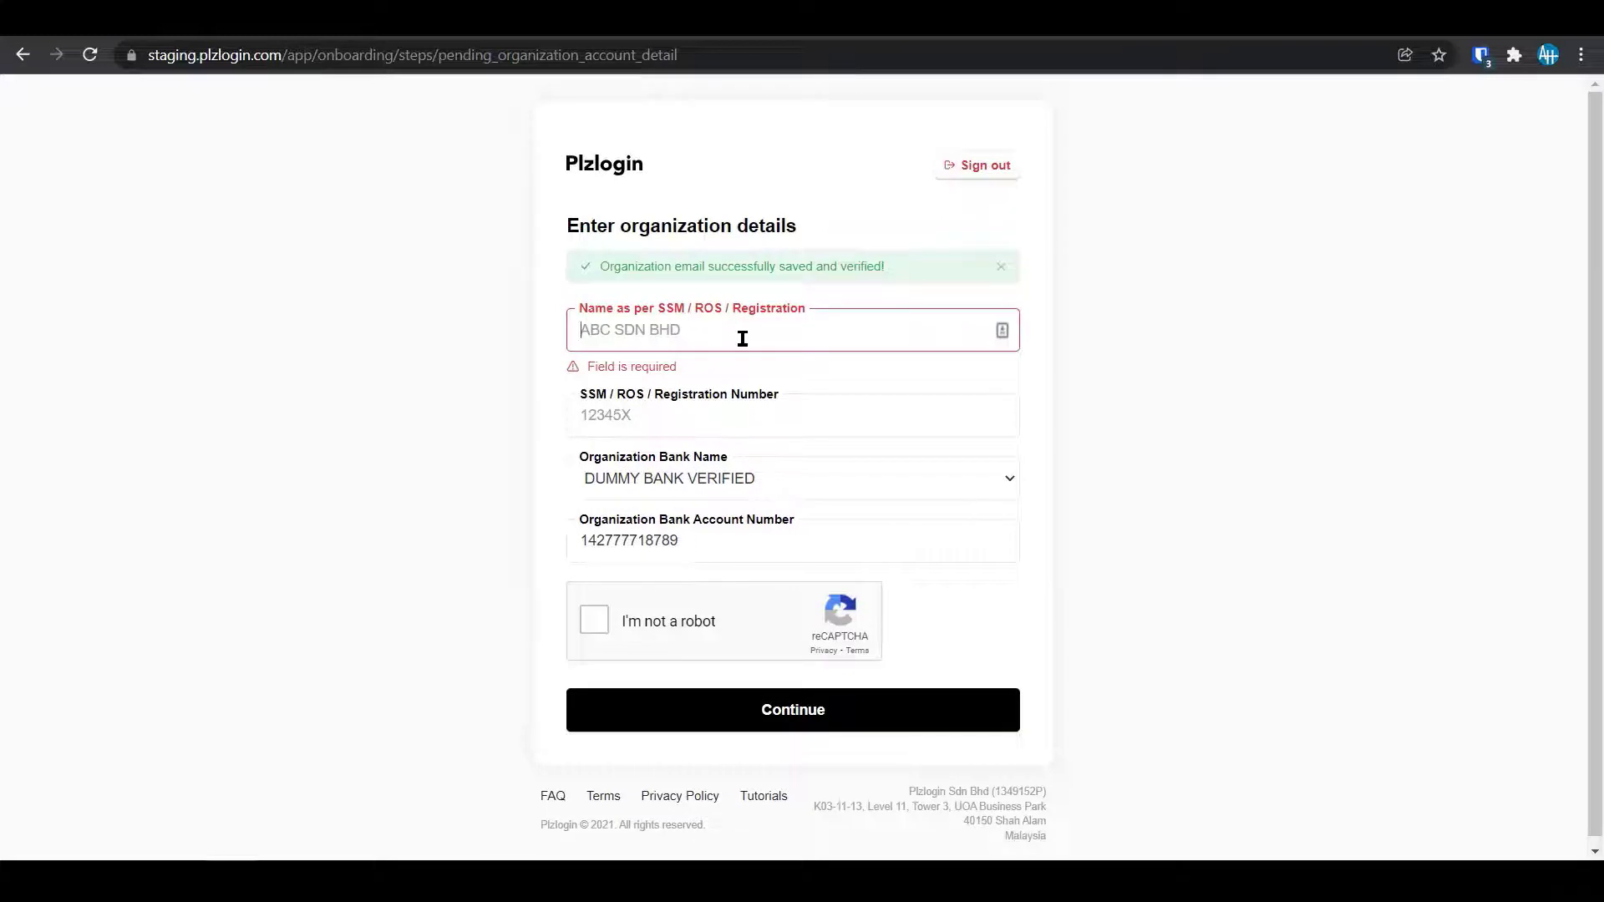
text(CDE)
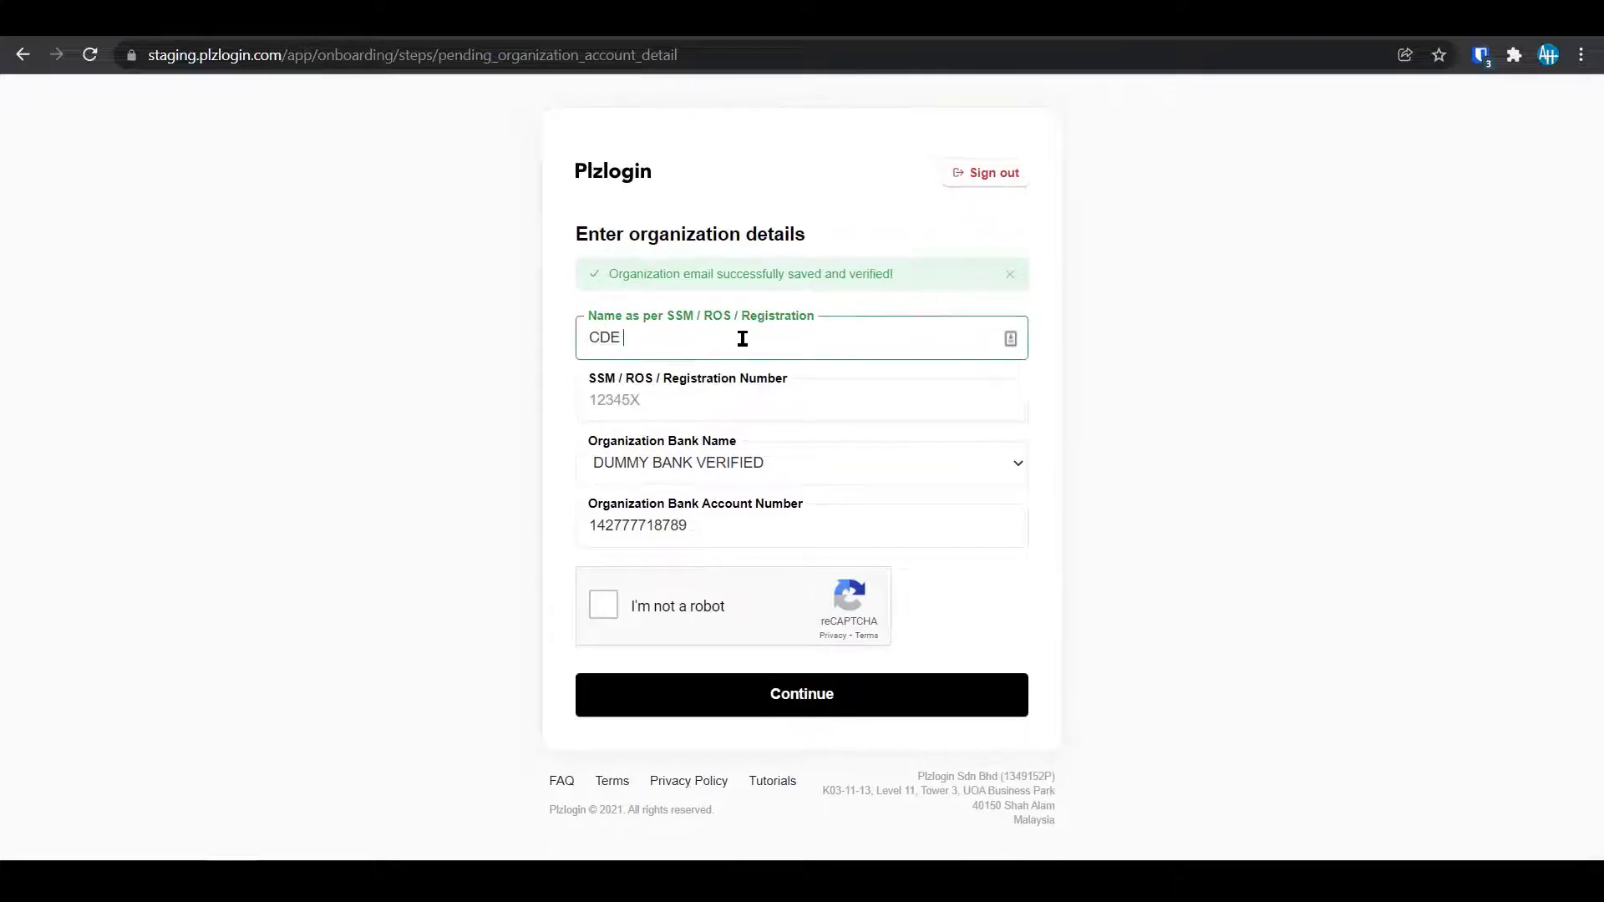
text( SDN BHD)
key(Tab)
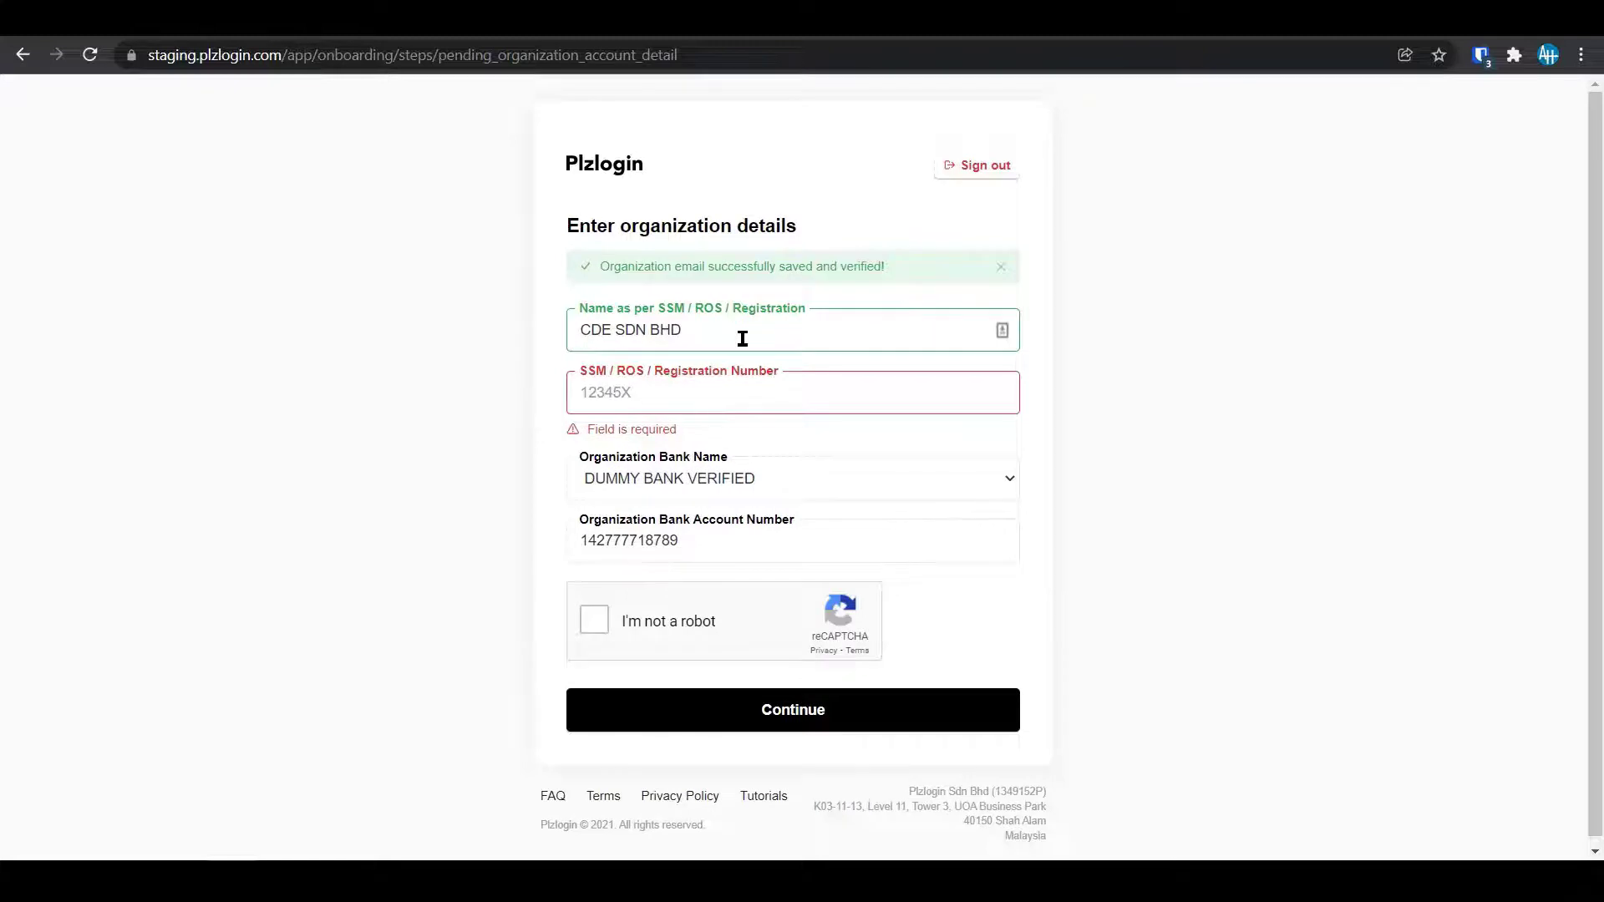
text(43222)
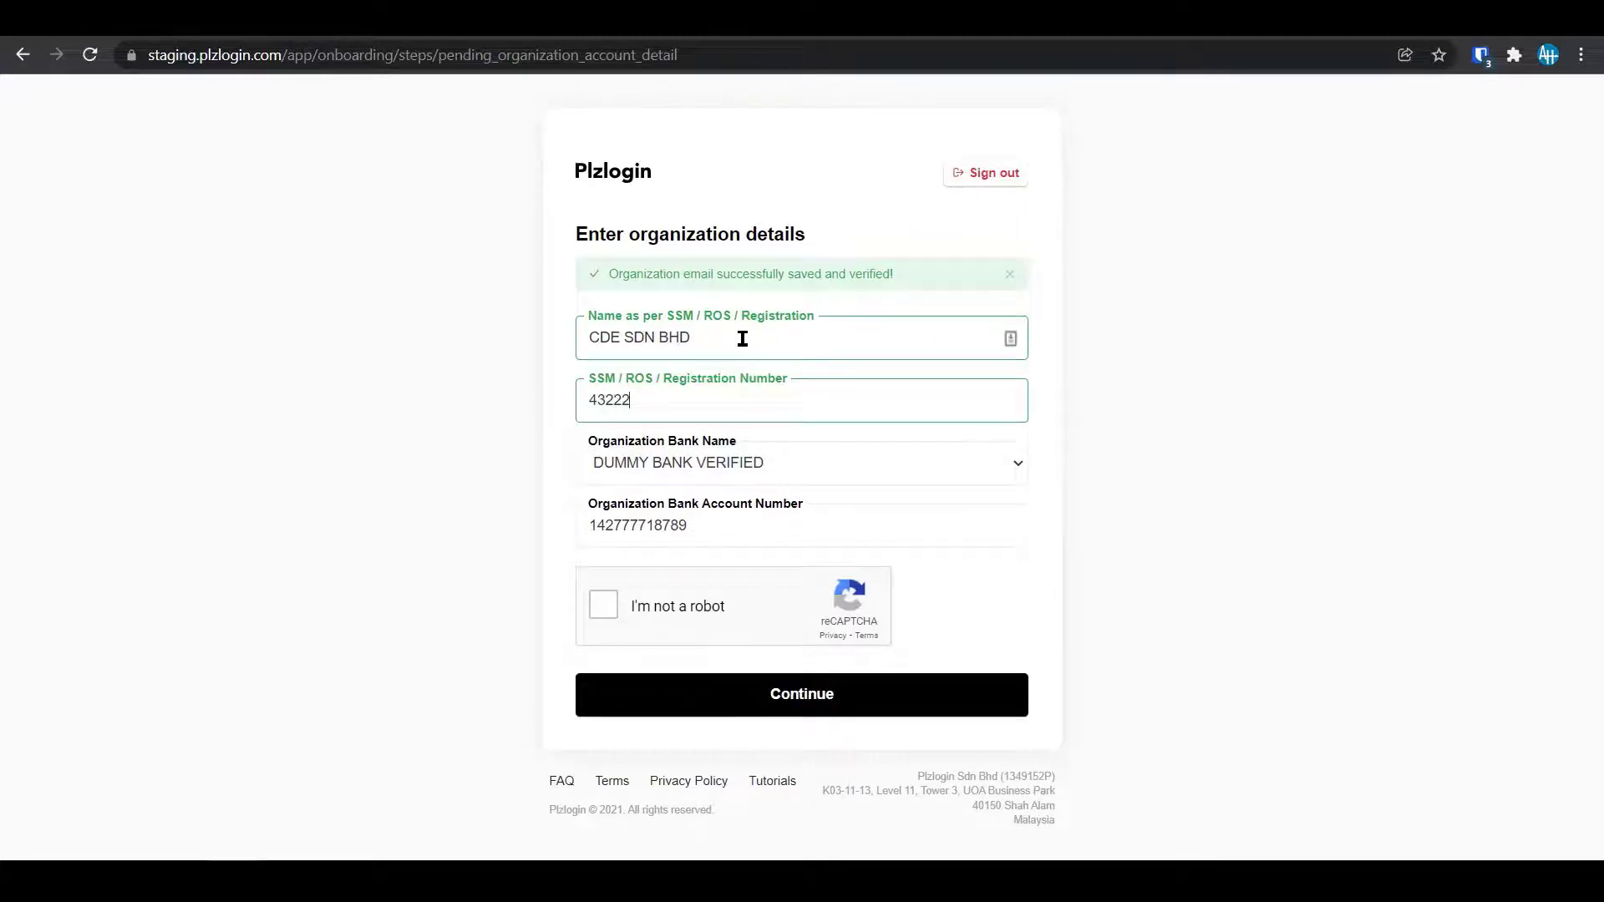
text(X)
key(Home)
key(shift+Right)
key(shift+Right)
key(shift+Right)
key(shift+Right)
key(shift+Right)
text(7777111)
Pass the robot check, submit the organization, and choose the CDE SDN BHD account.
click(594, 605)
click(729, 706)
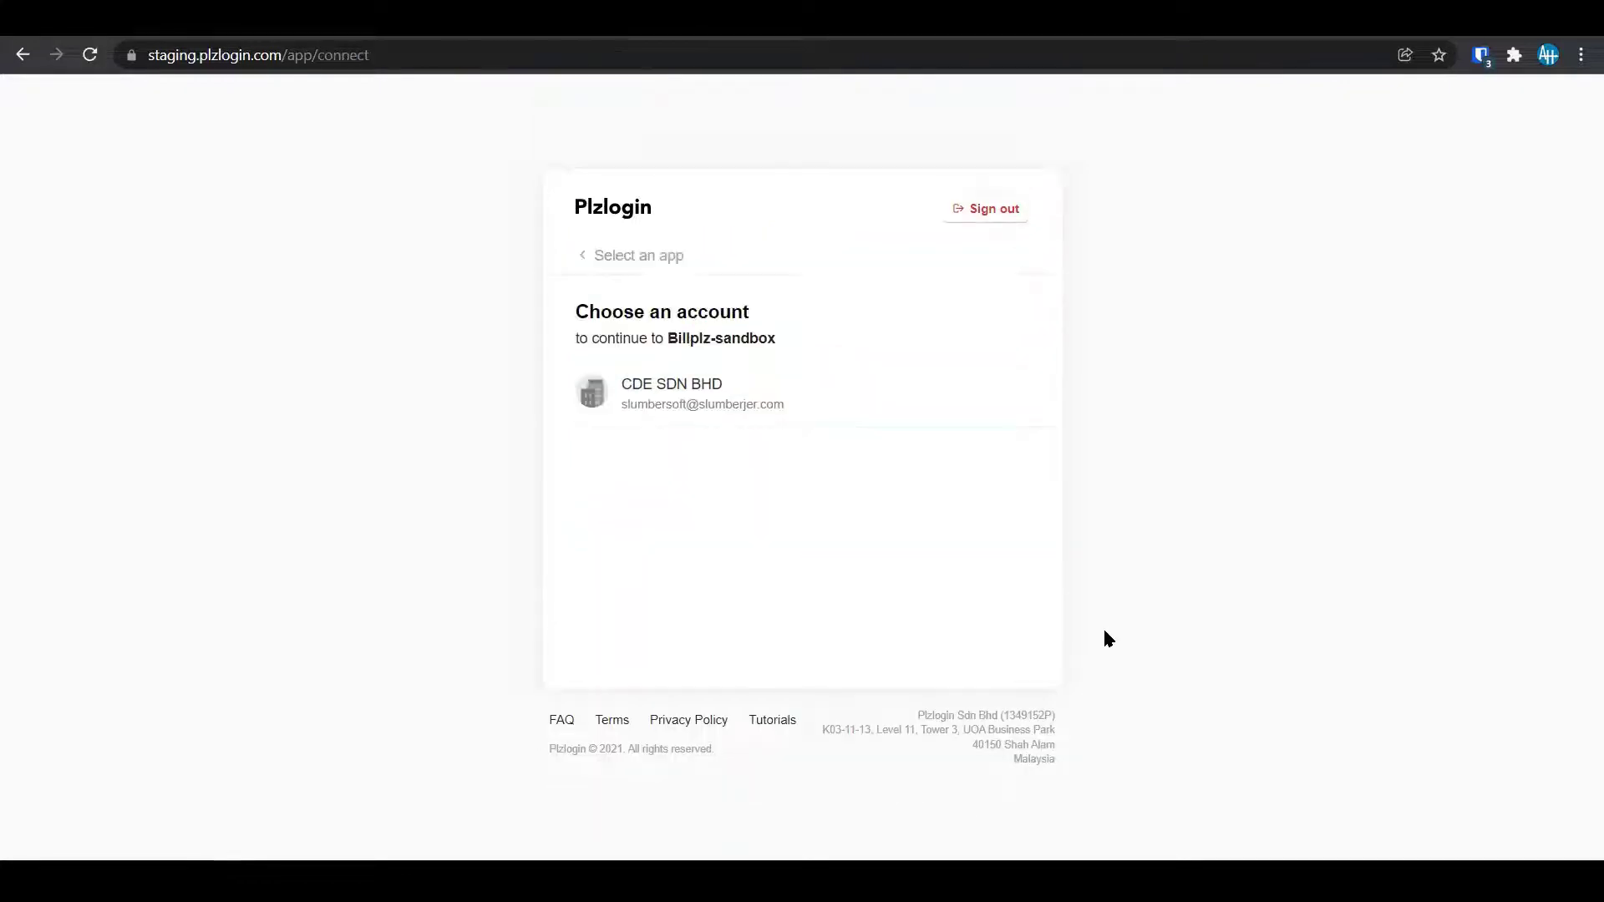
click(669, 401)
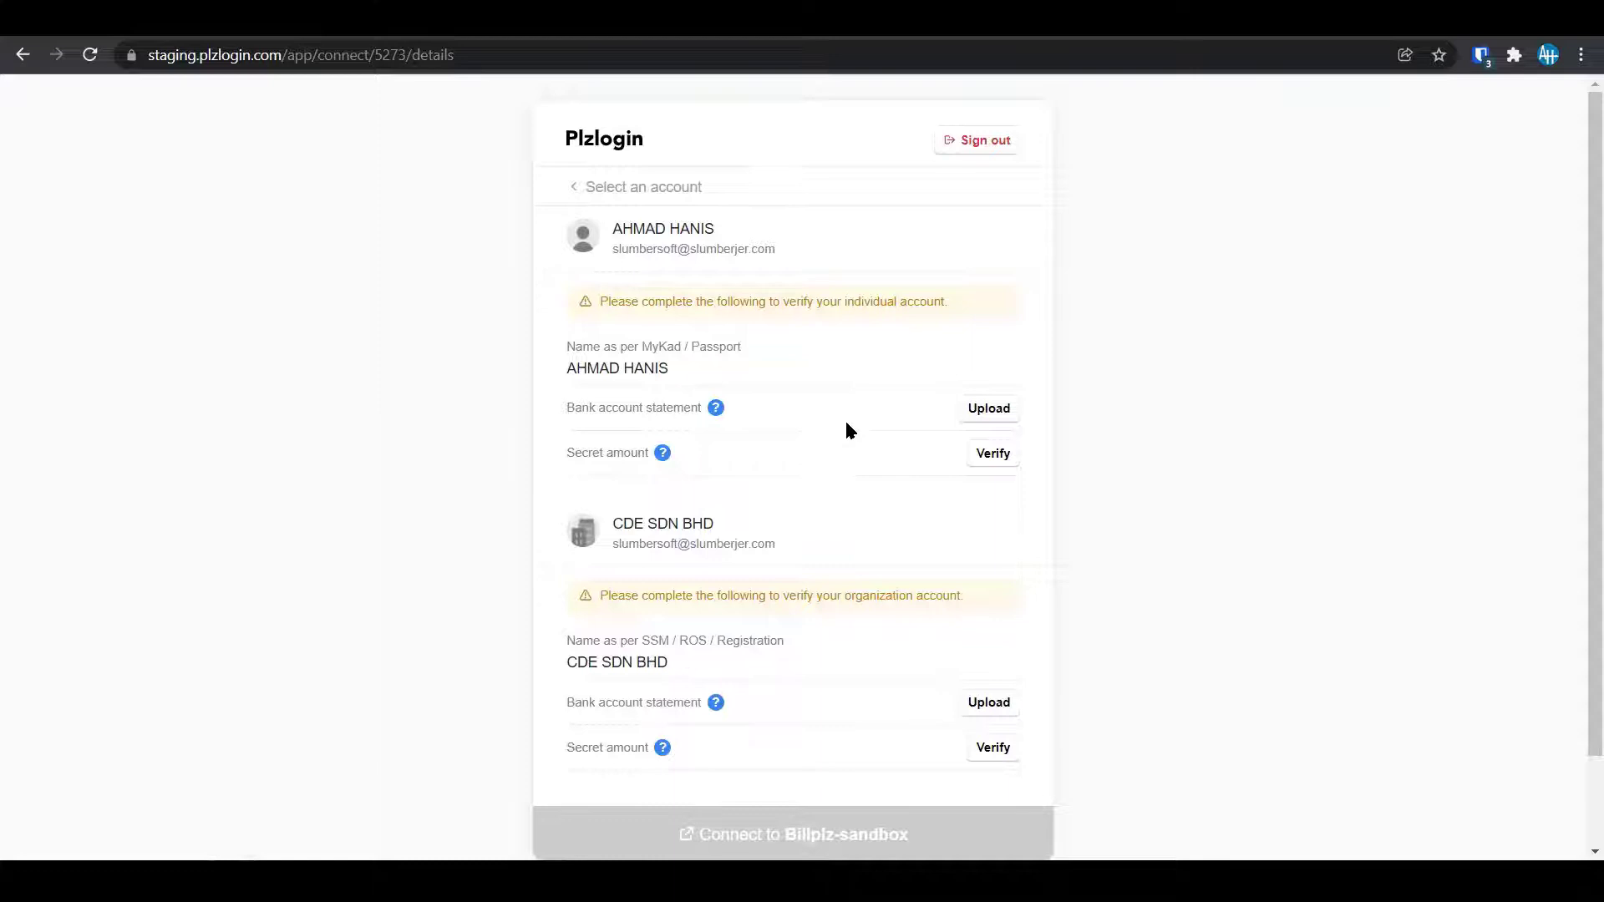
key(super)
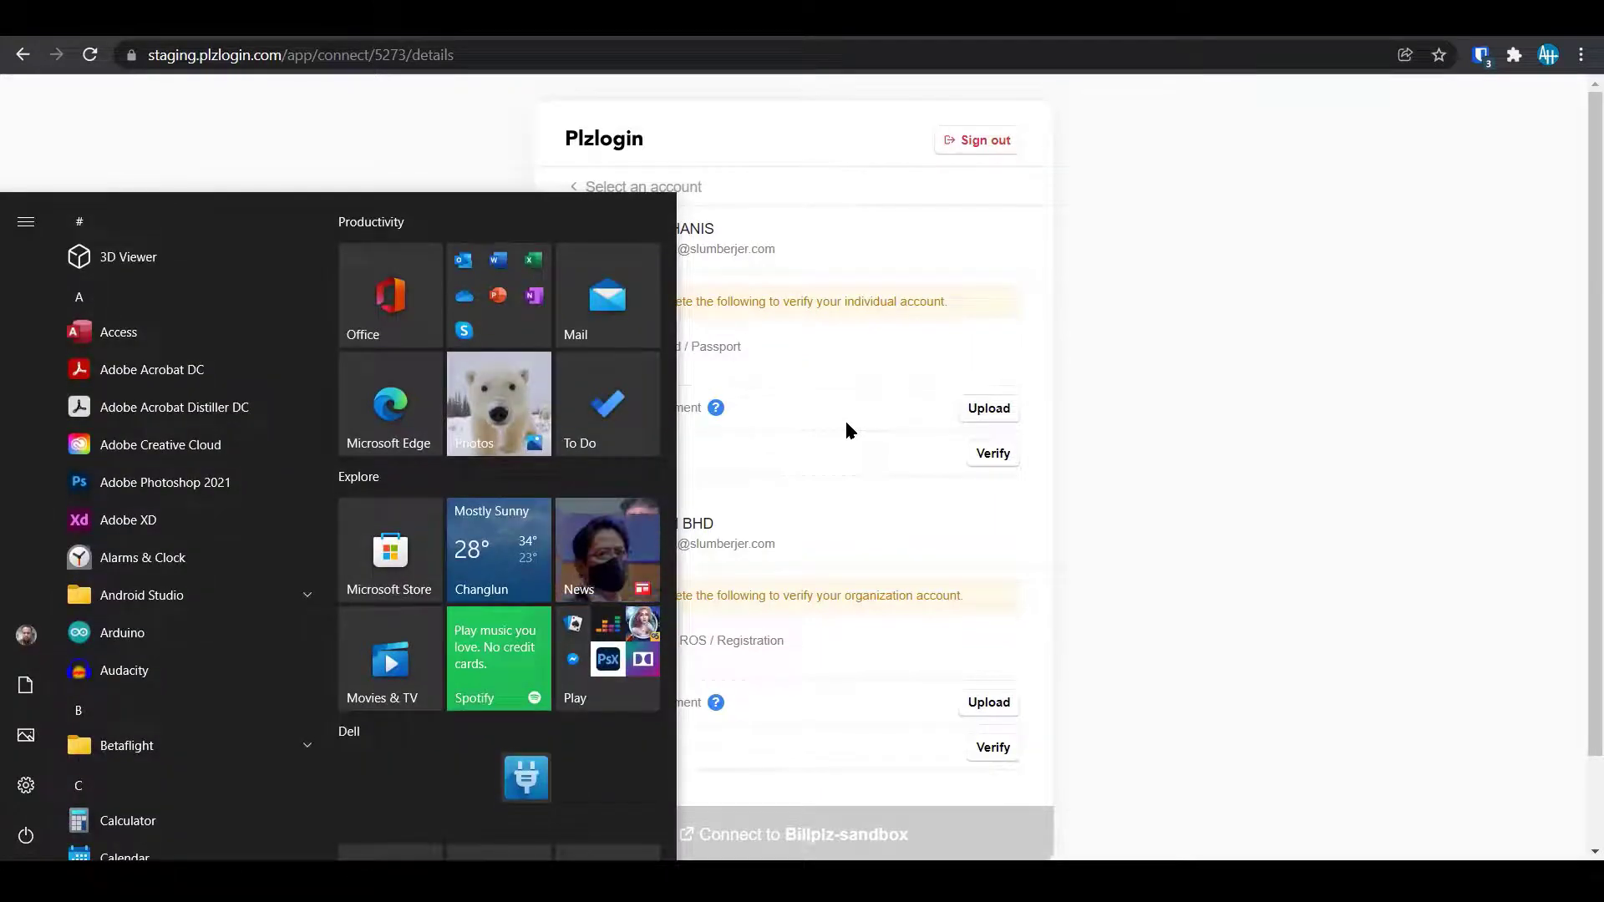
key(super)
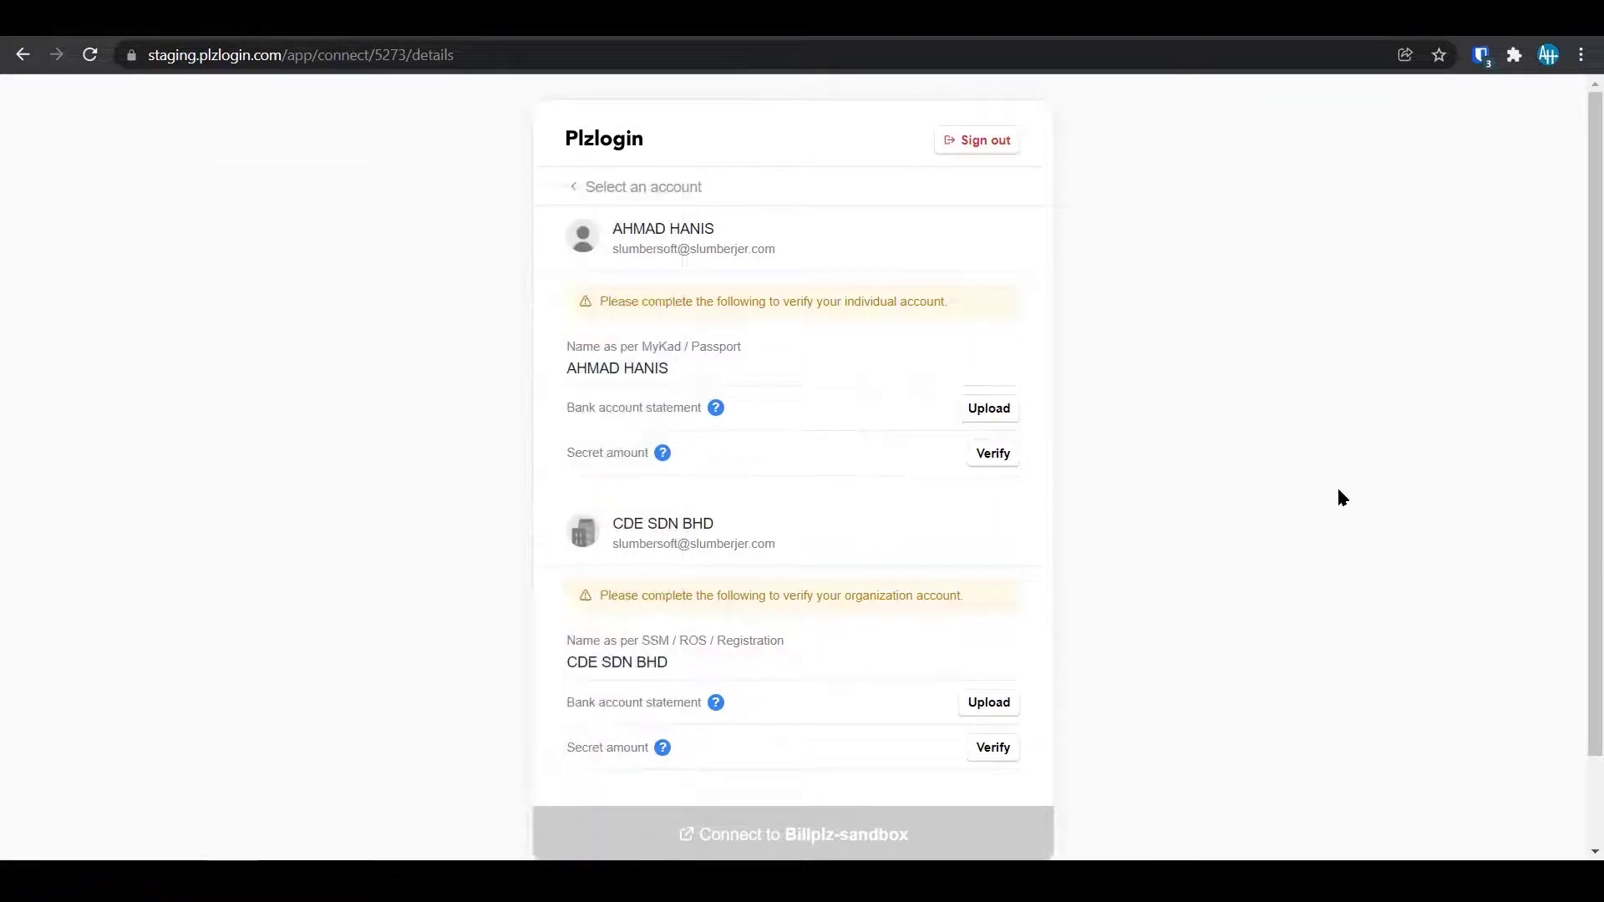
mouse_move(718, 416)
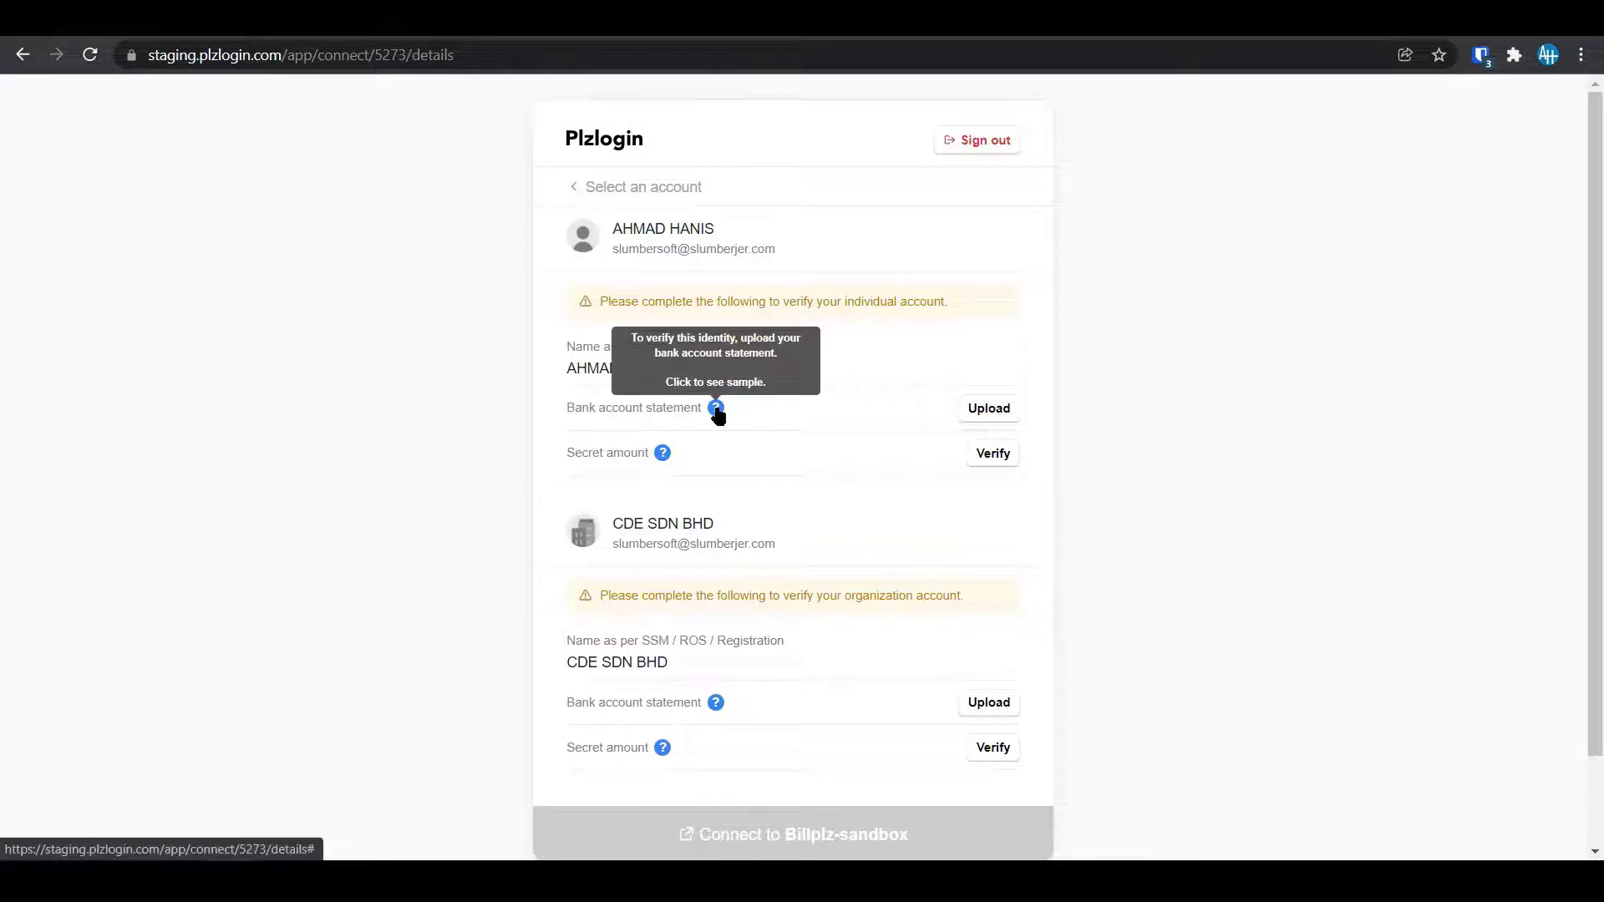
mouse_move(665, 453)
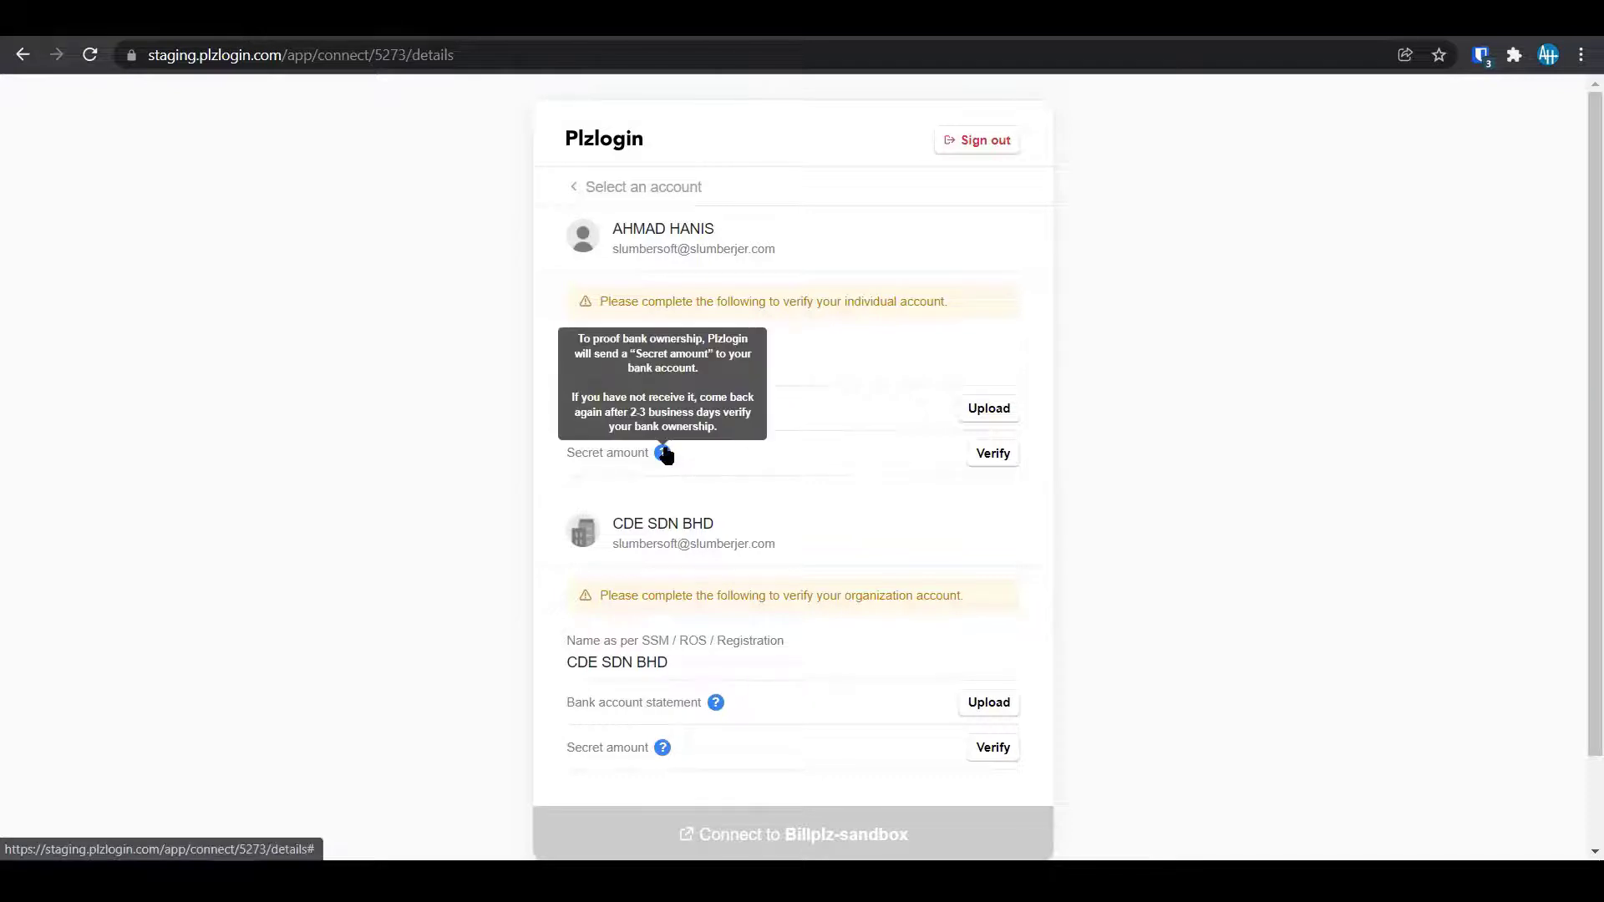
Start the individual bank account statement upload and browse the Documents folder for a statement file.
click(988, 409)
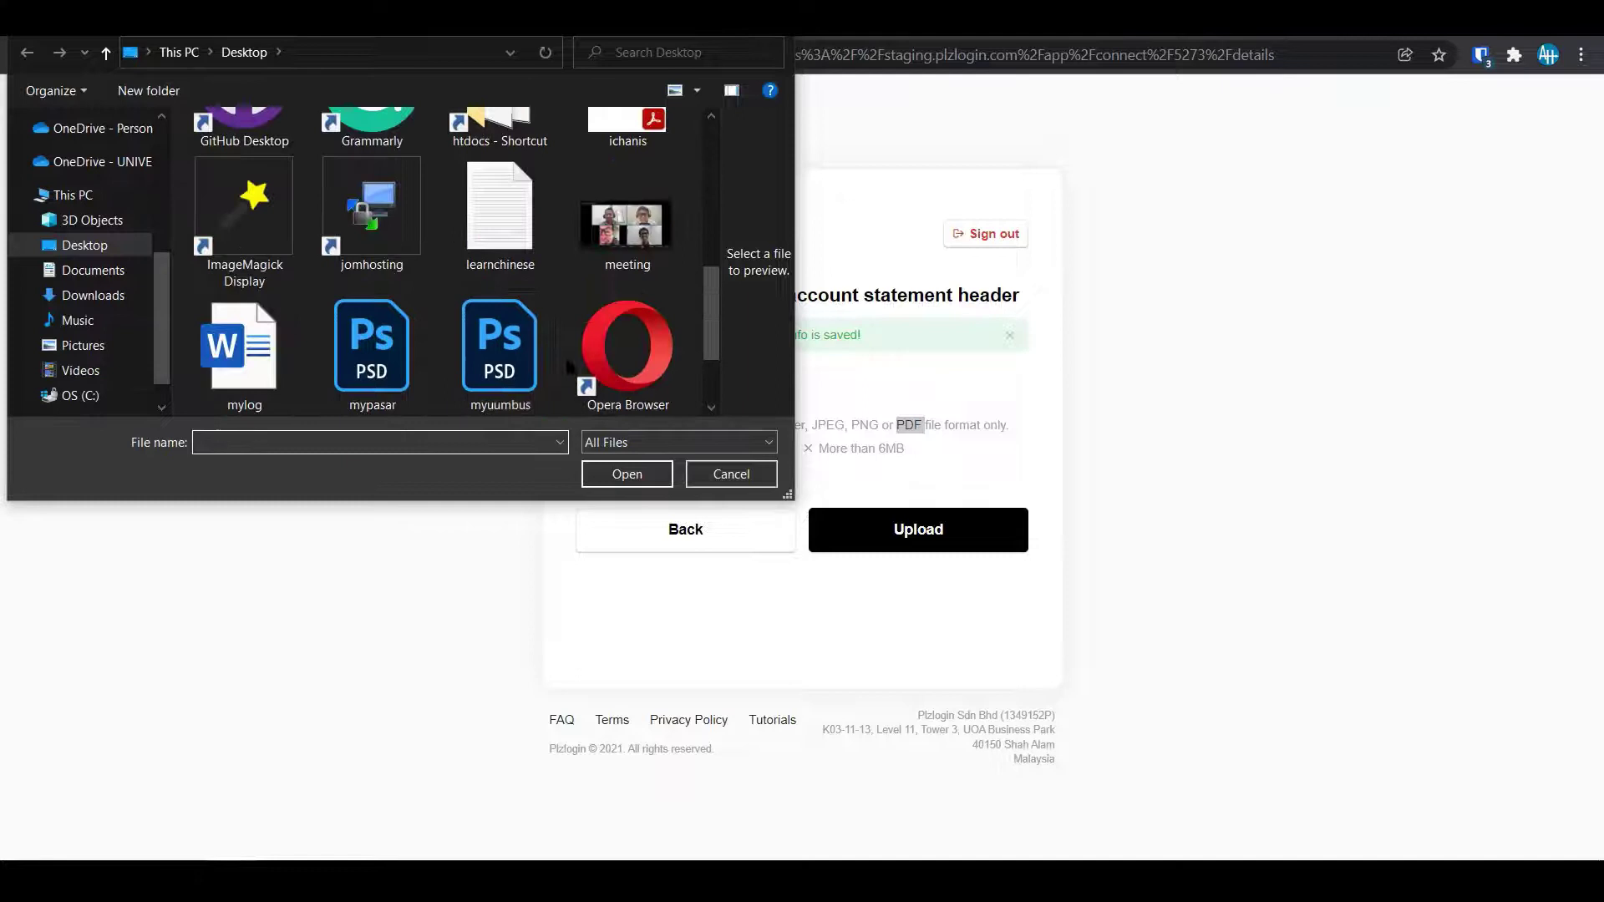
scroll(573, 354, down, 2)
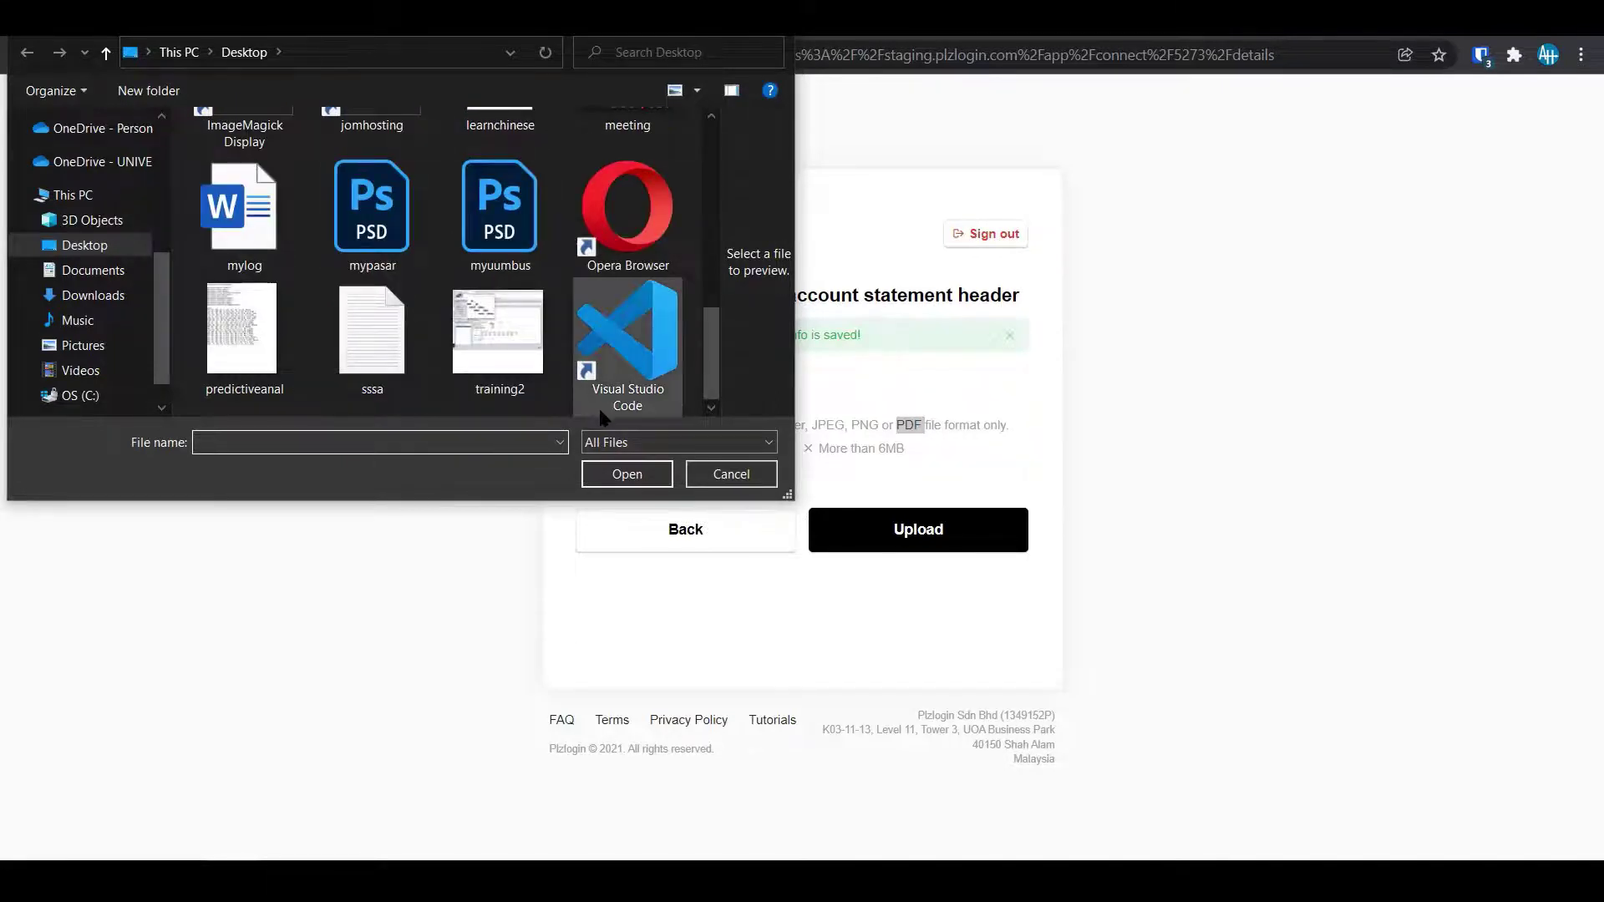
scroll(318, 393, up, 5)
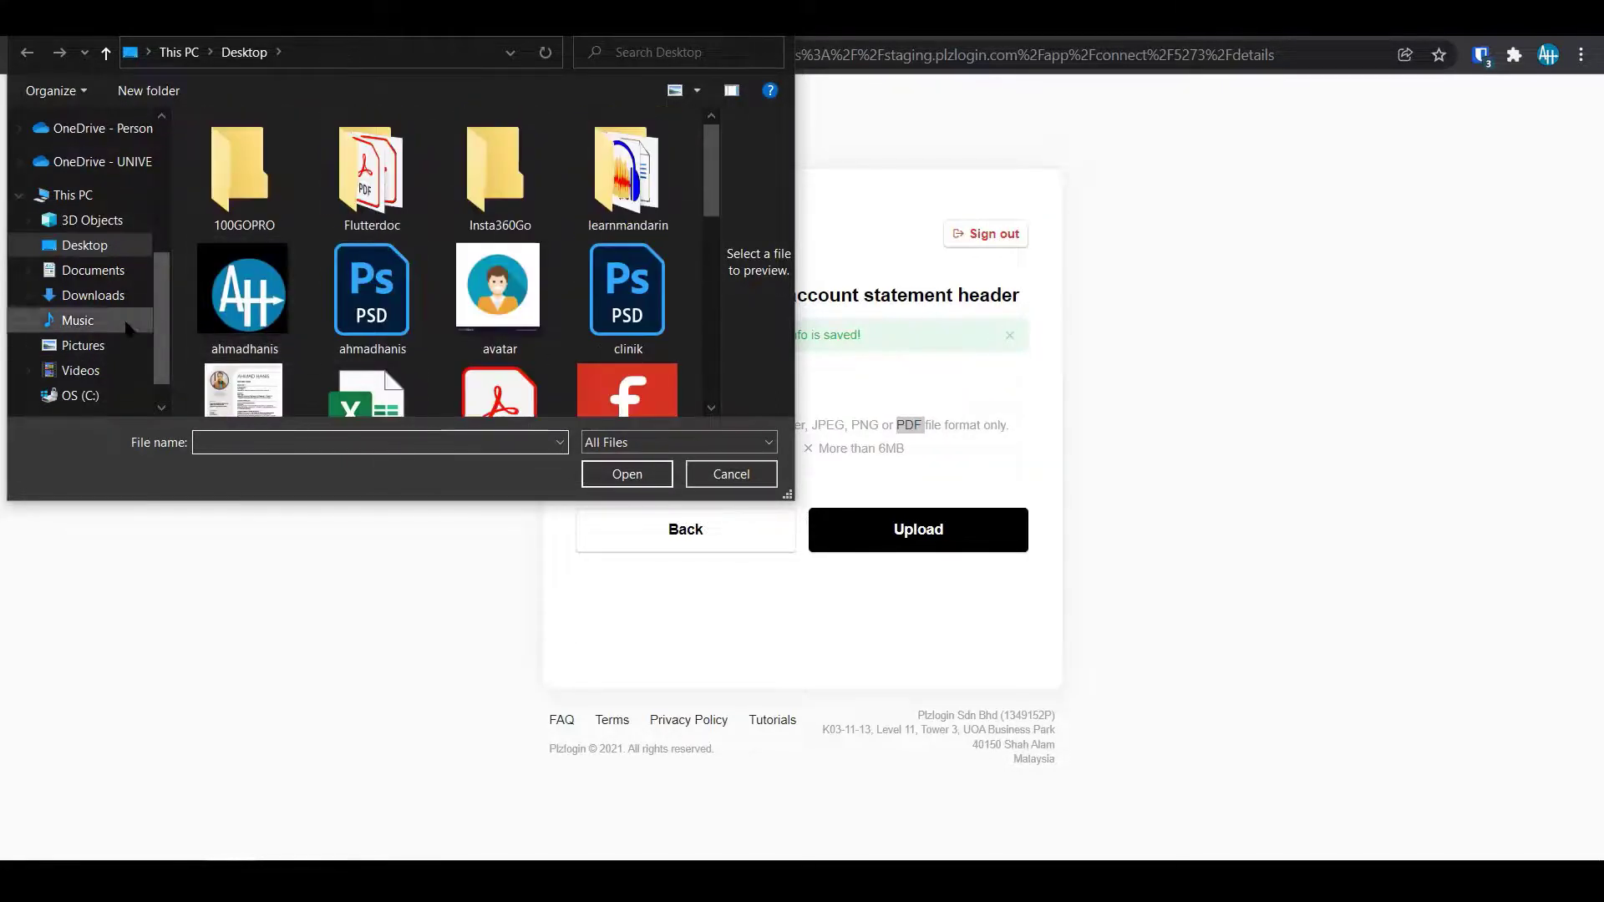
click(87, 270)
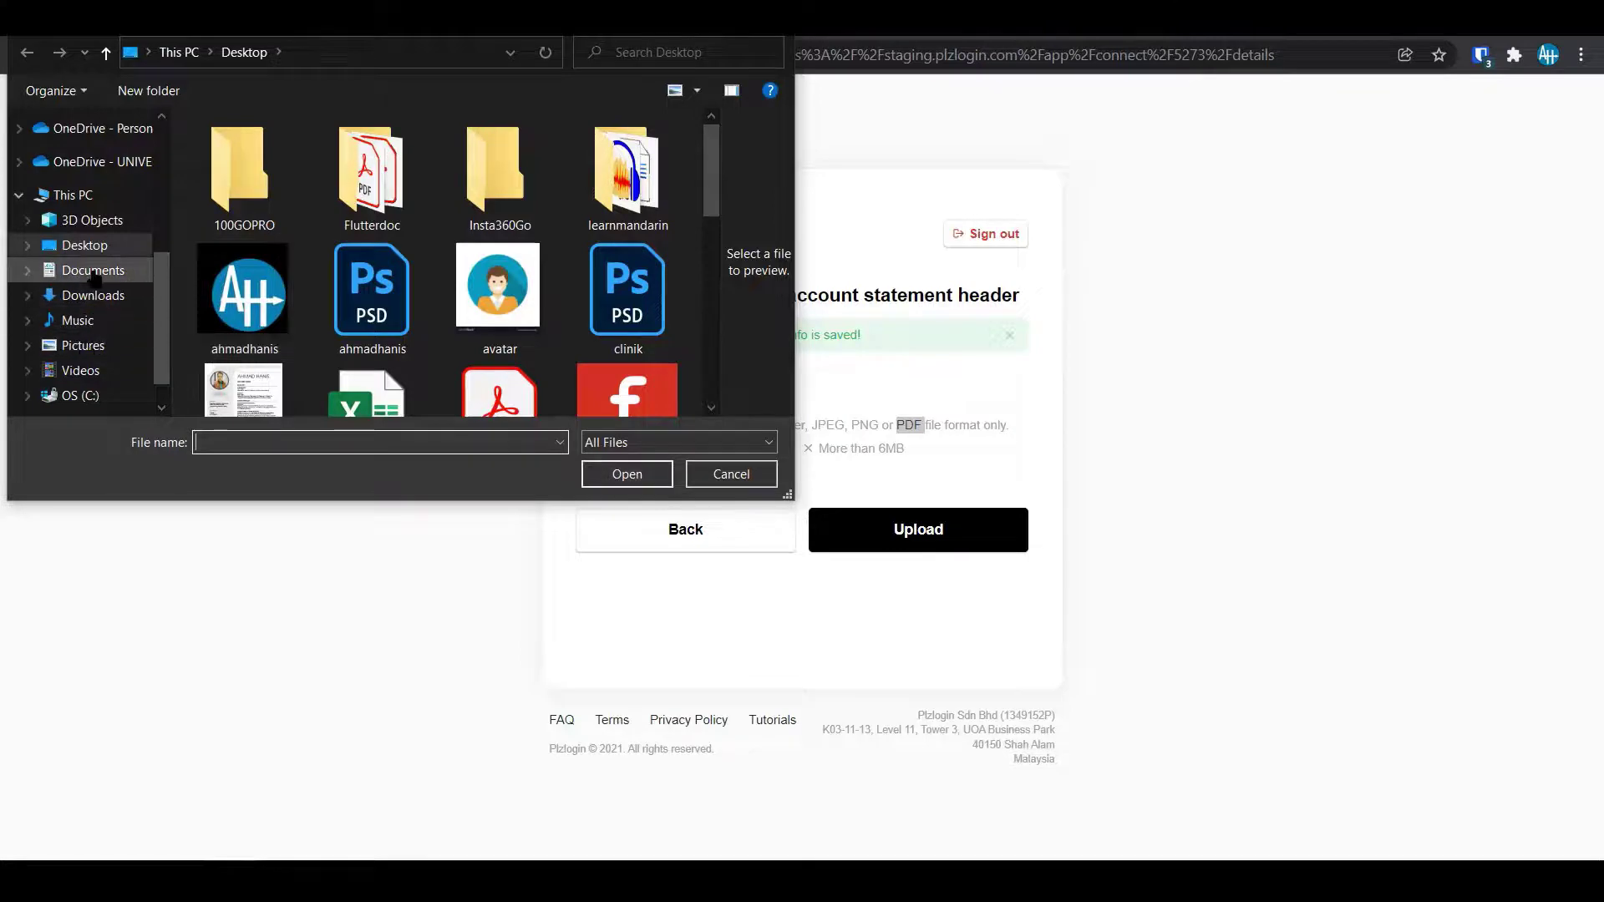
scroll(393, 320, down, 7)
scroll(393, 320, down, 1)
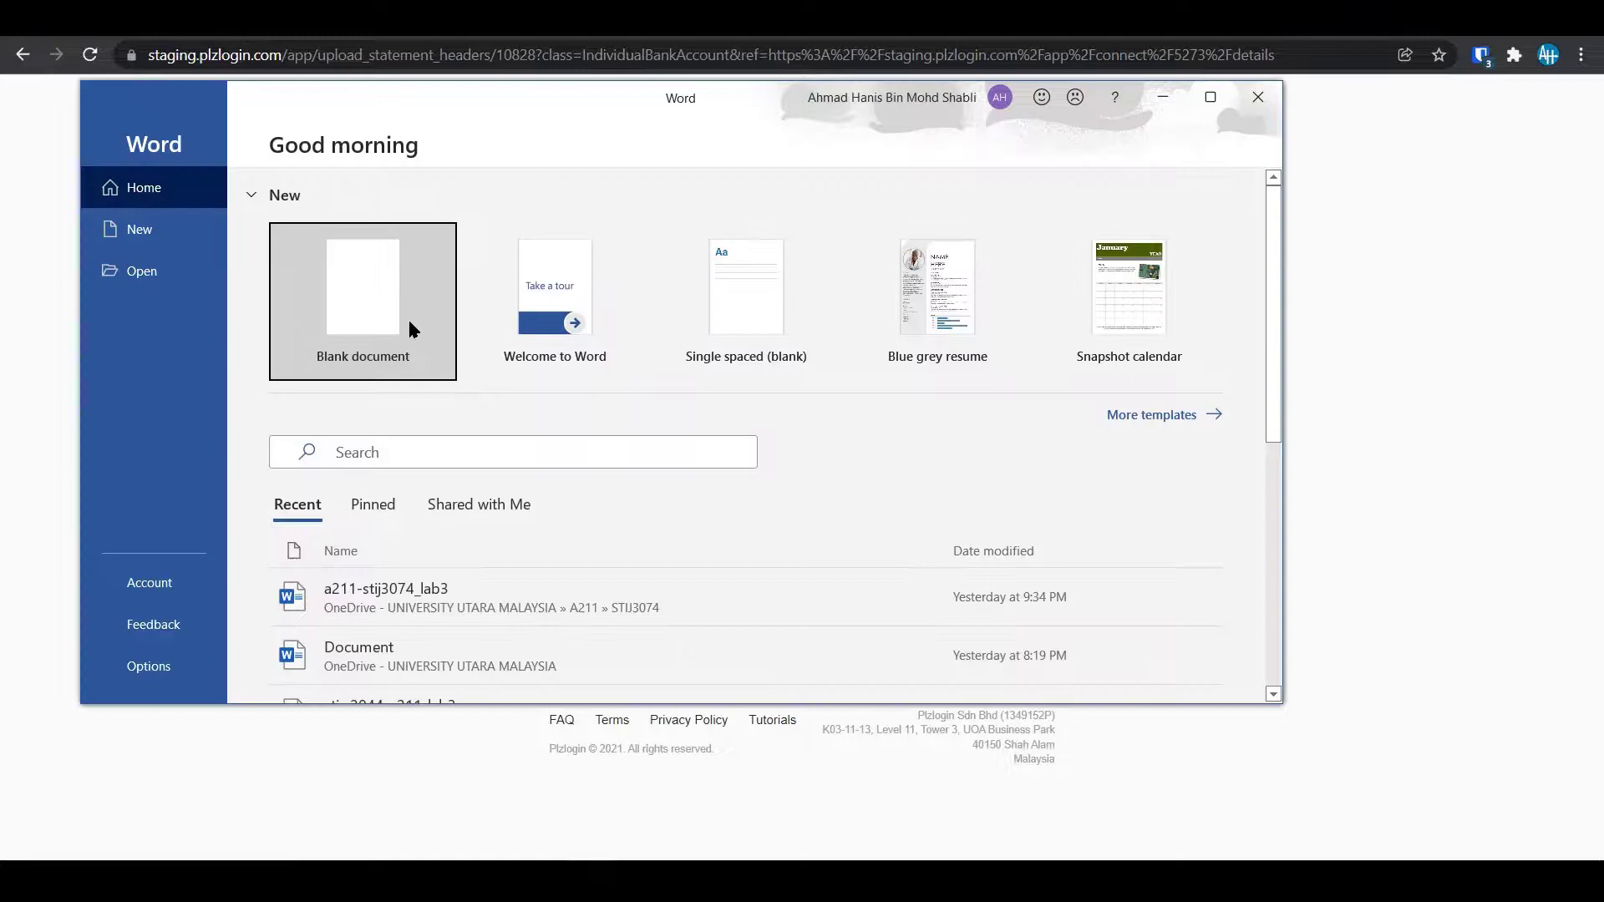
Create a blank Word document containing the text BANK ACCOUNT.
click(410, 324)
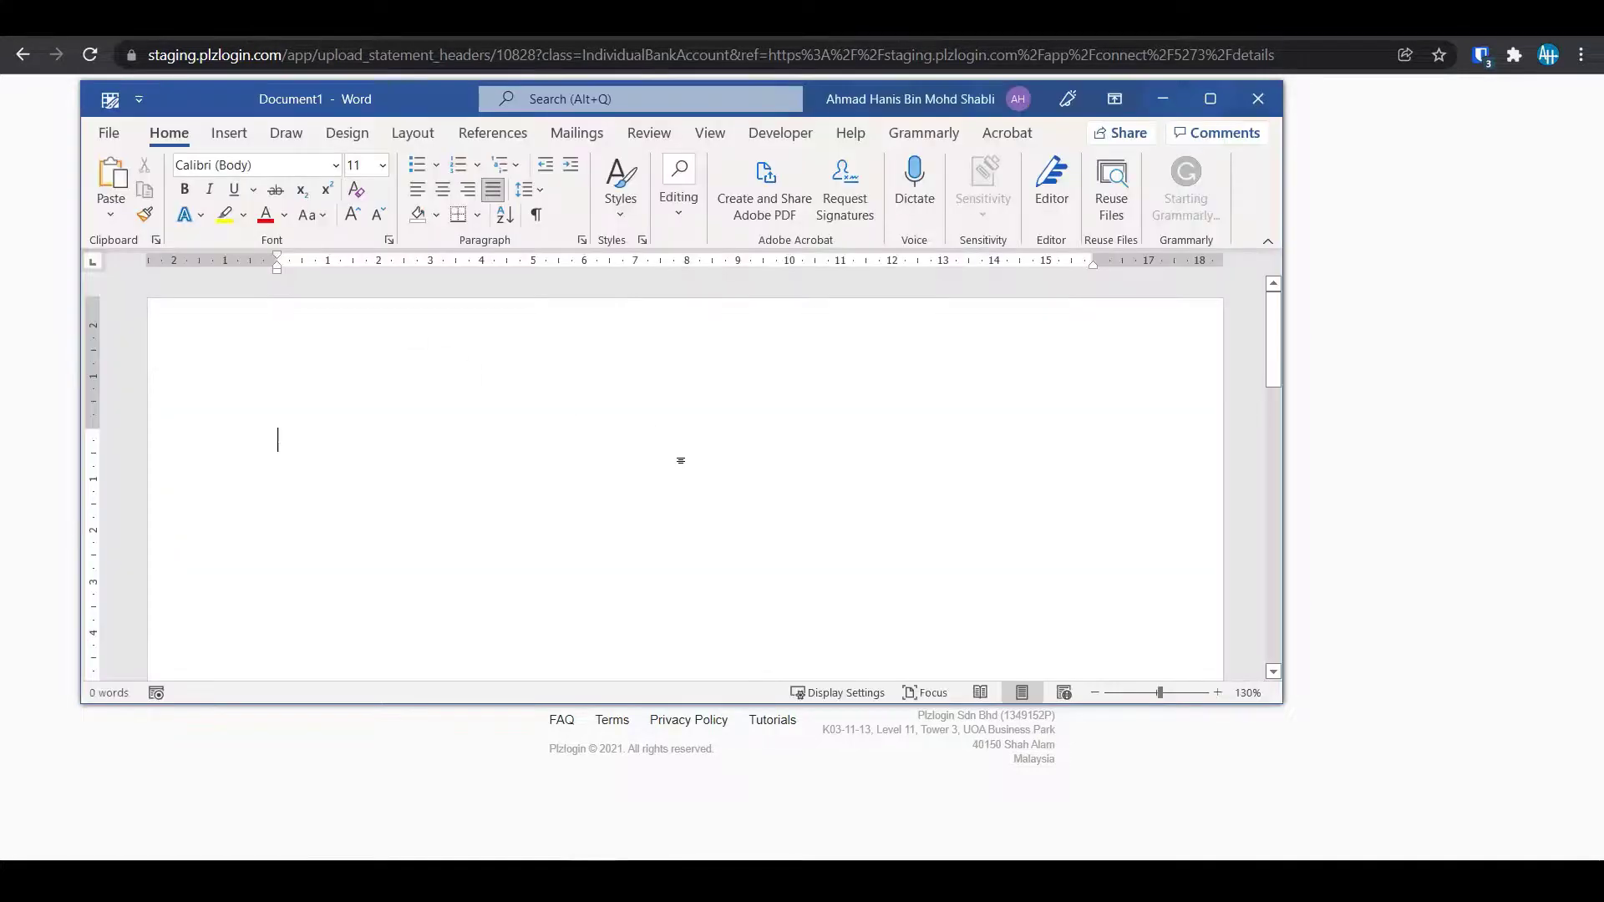
text(ACCO)
key(ctrl+z)
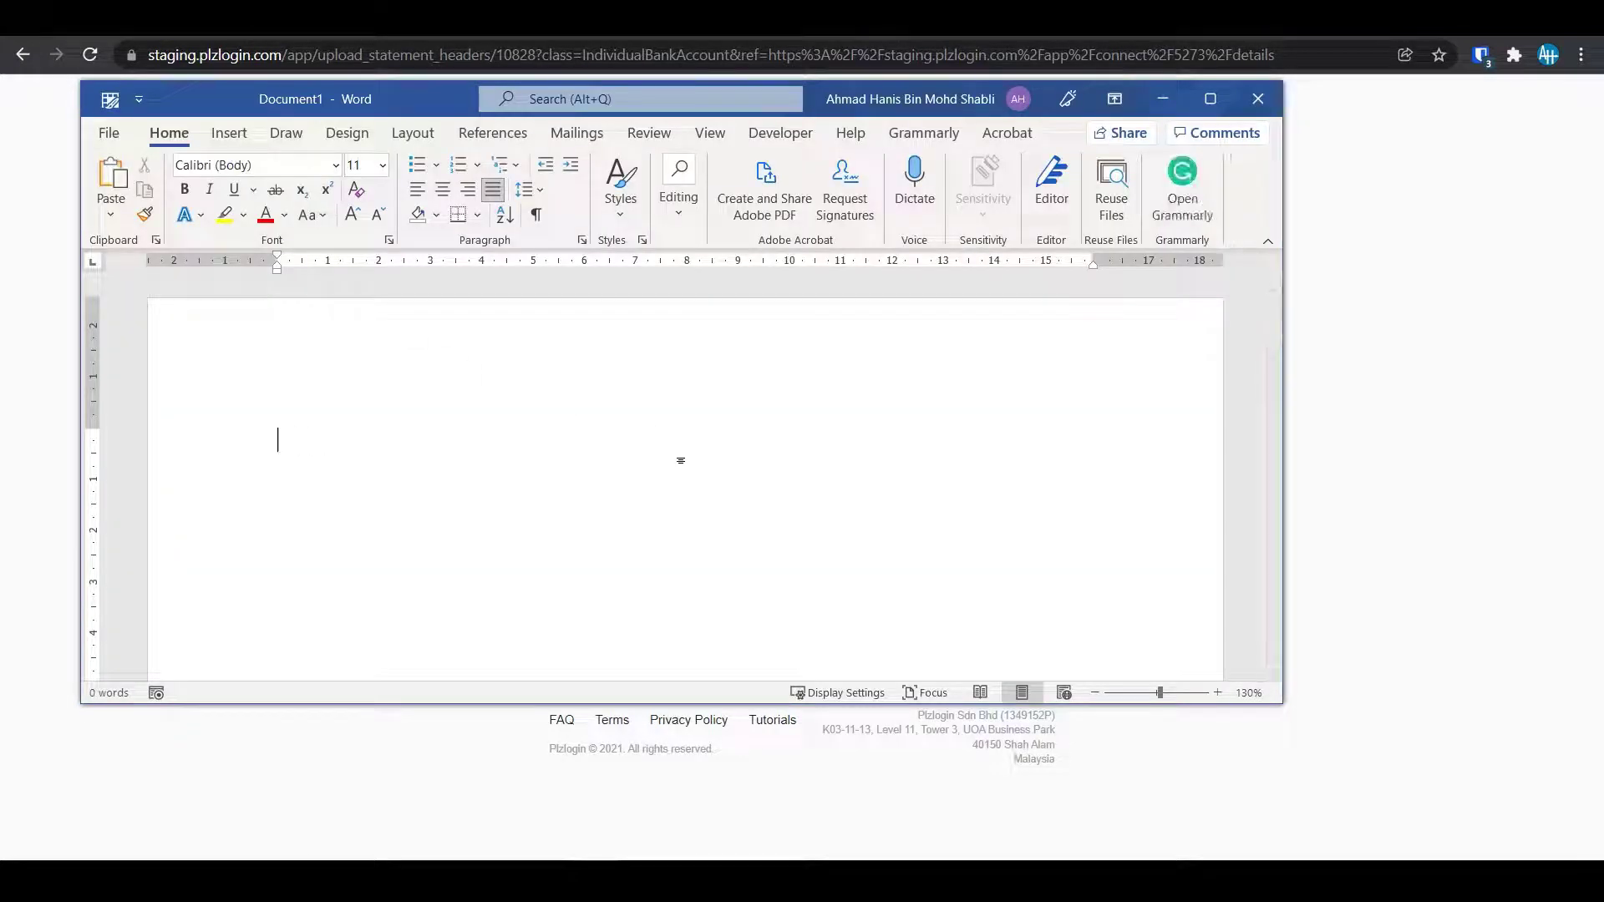
text(BANK ACC)
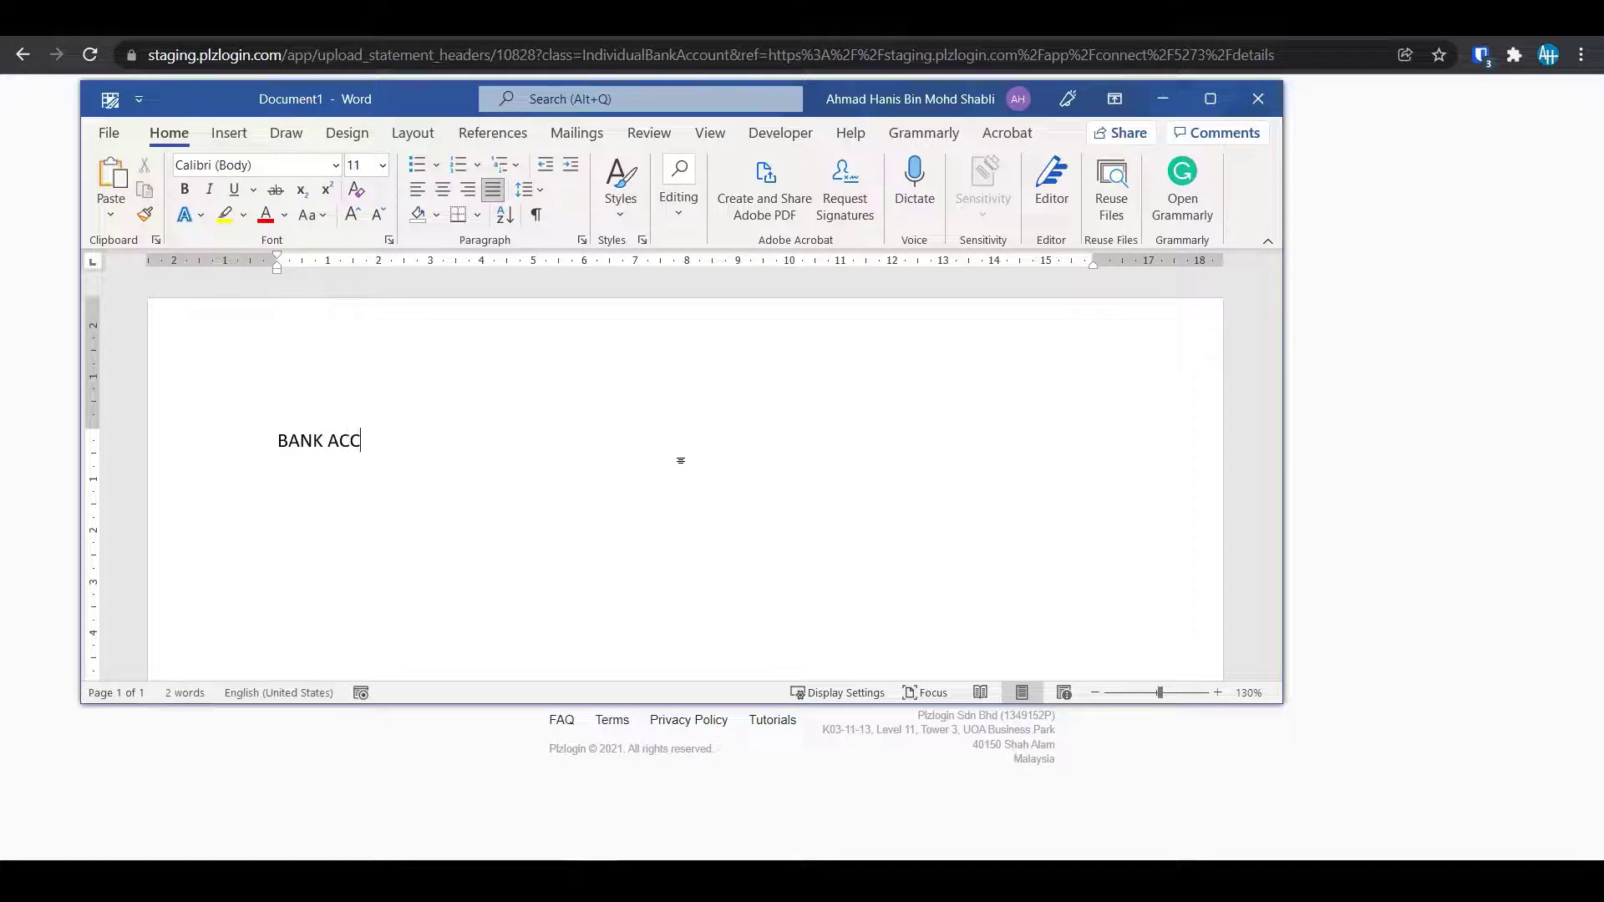
text(OUNT)
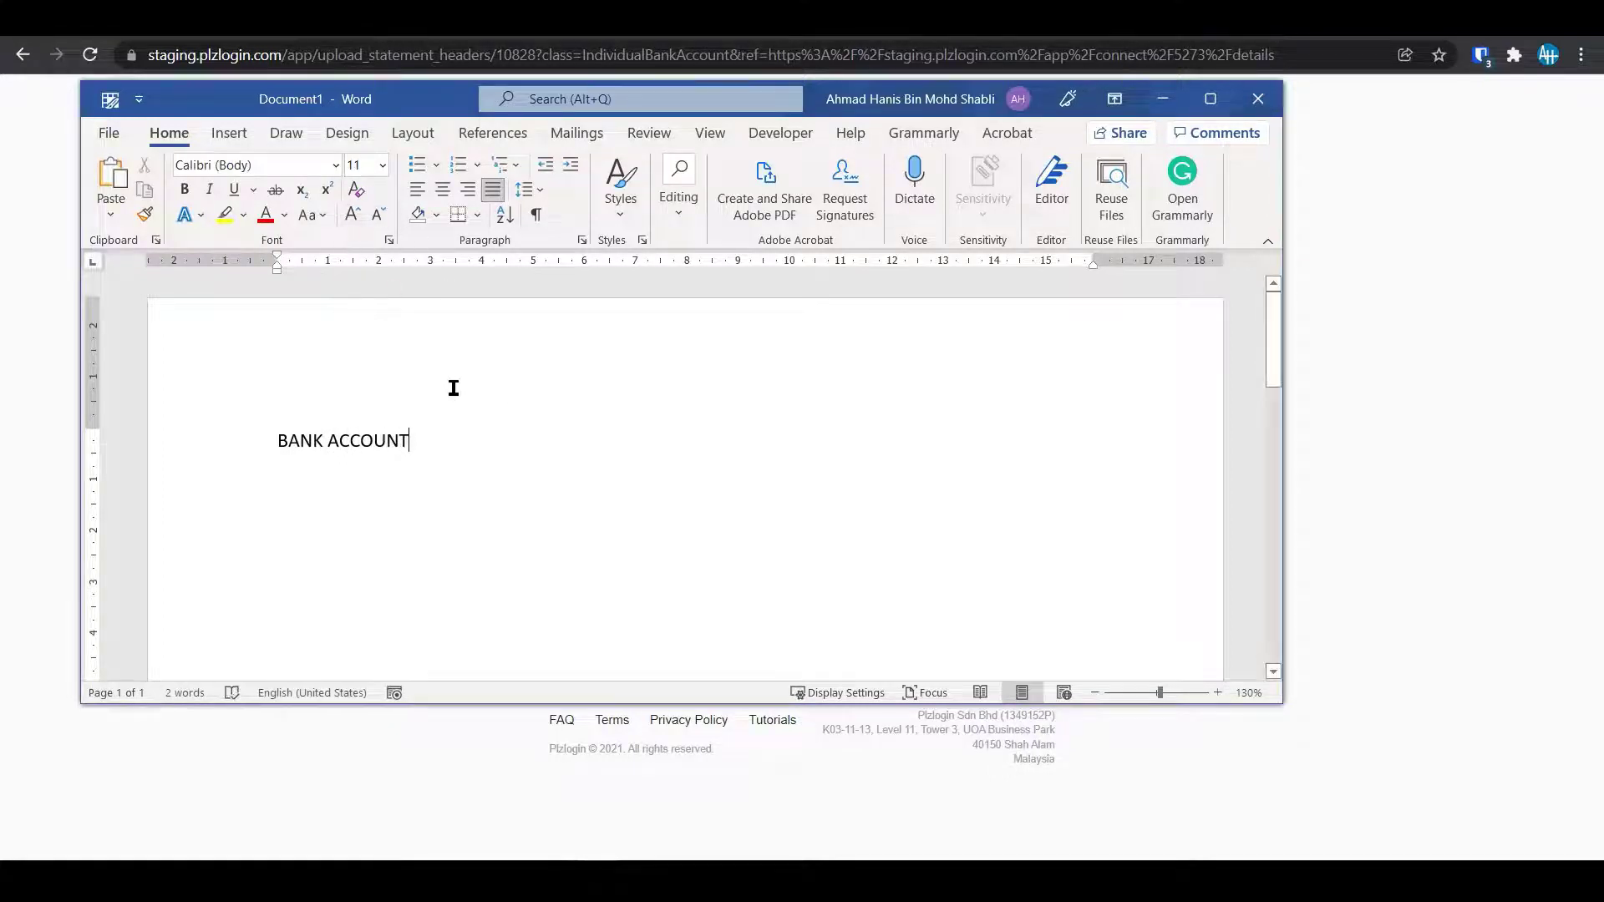
Print the document to the Adobe PDF printer, saving it as bankacc.pdf on the Desktop.
key(ctrl+p)
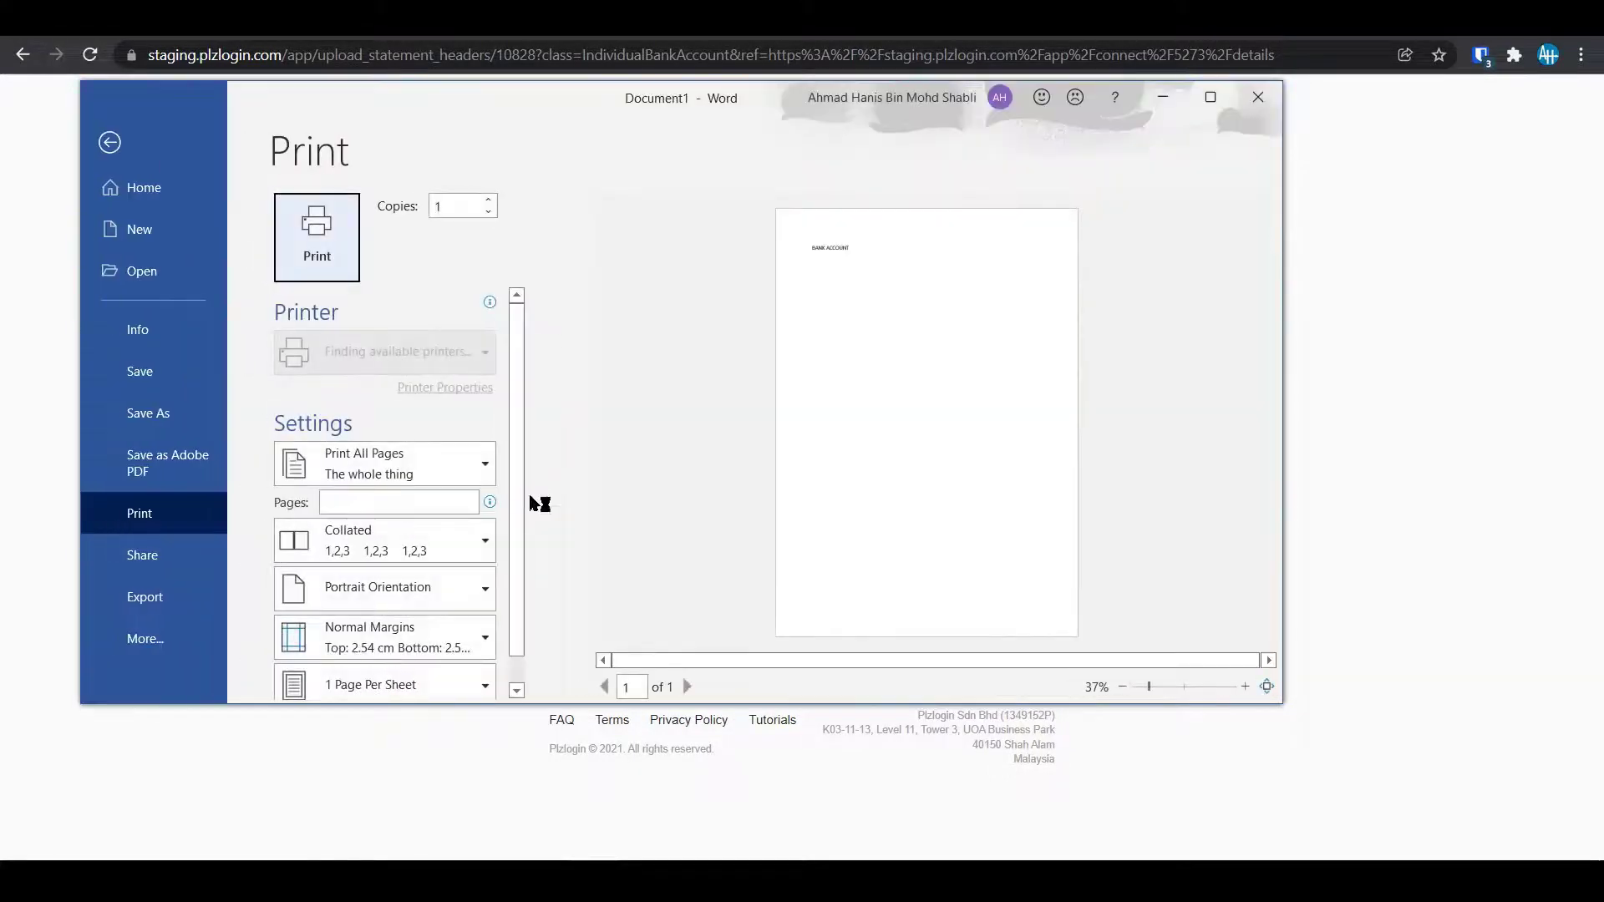
click(398, 368)
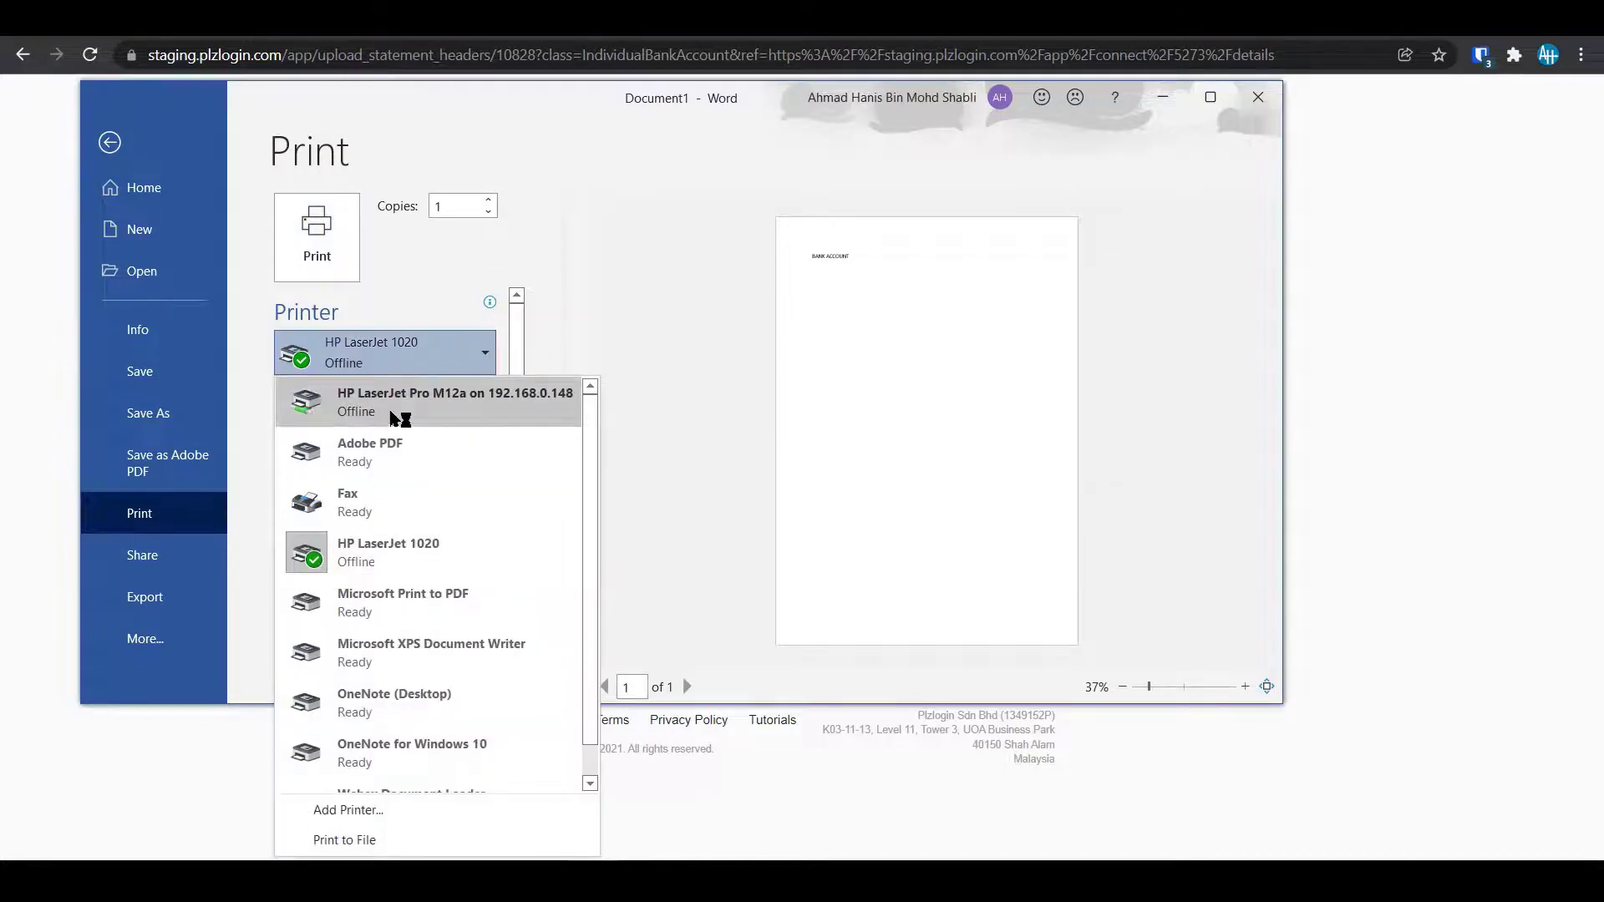
click(403, 450)
click(315, 254)
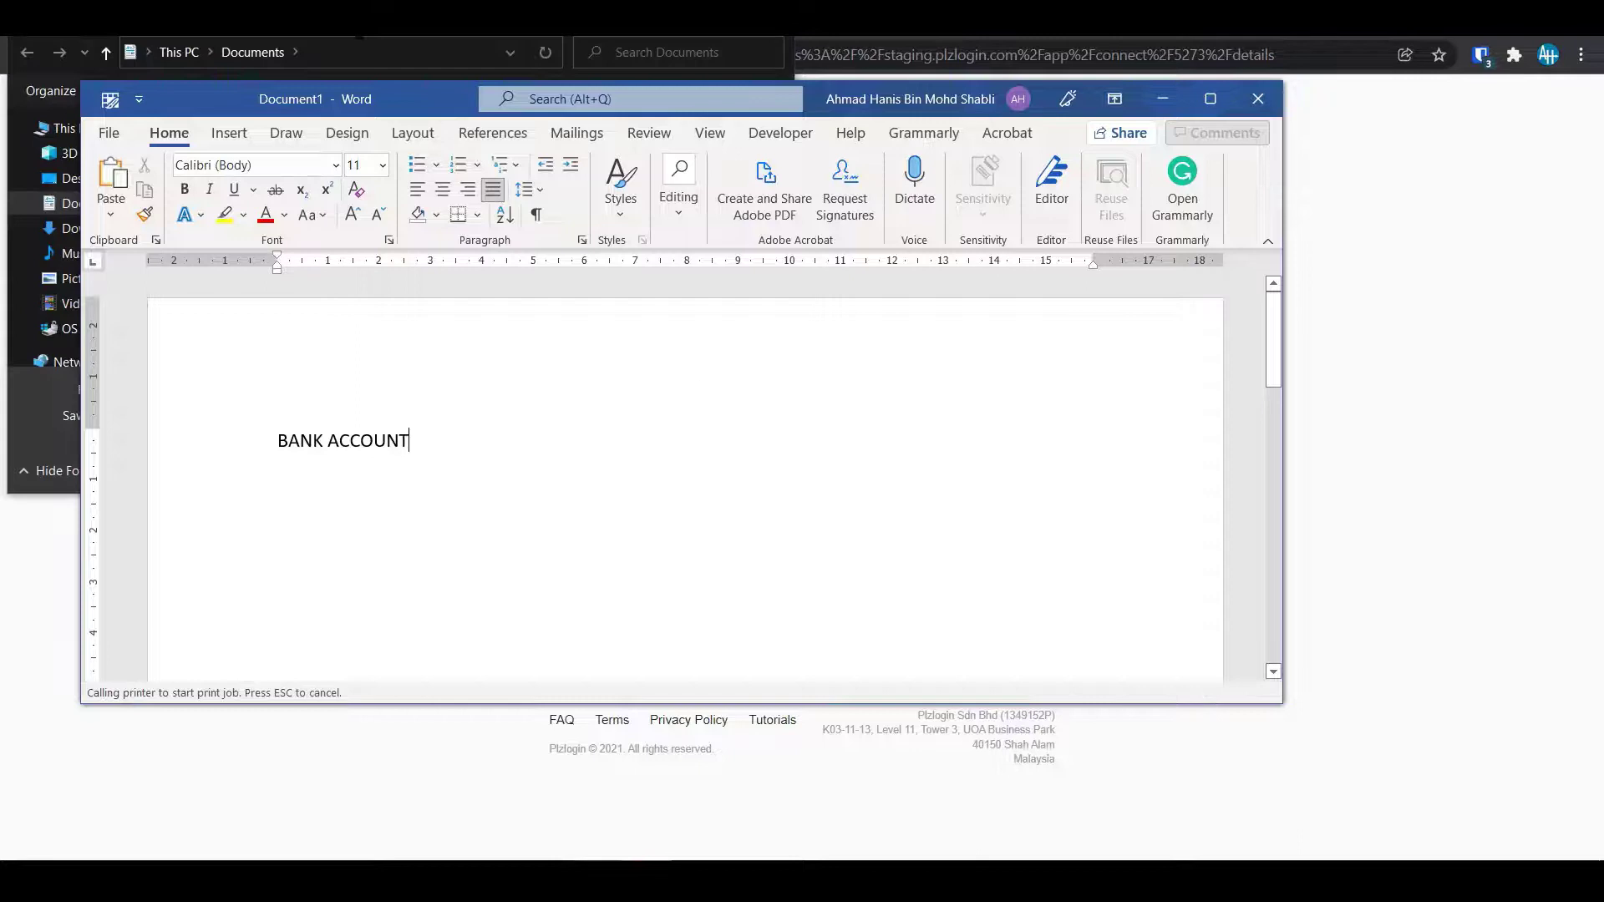
click(300, 236)
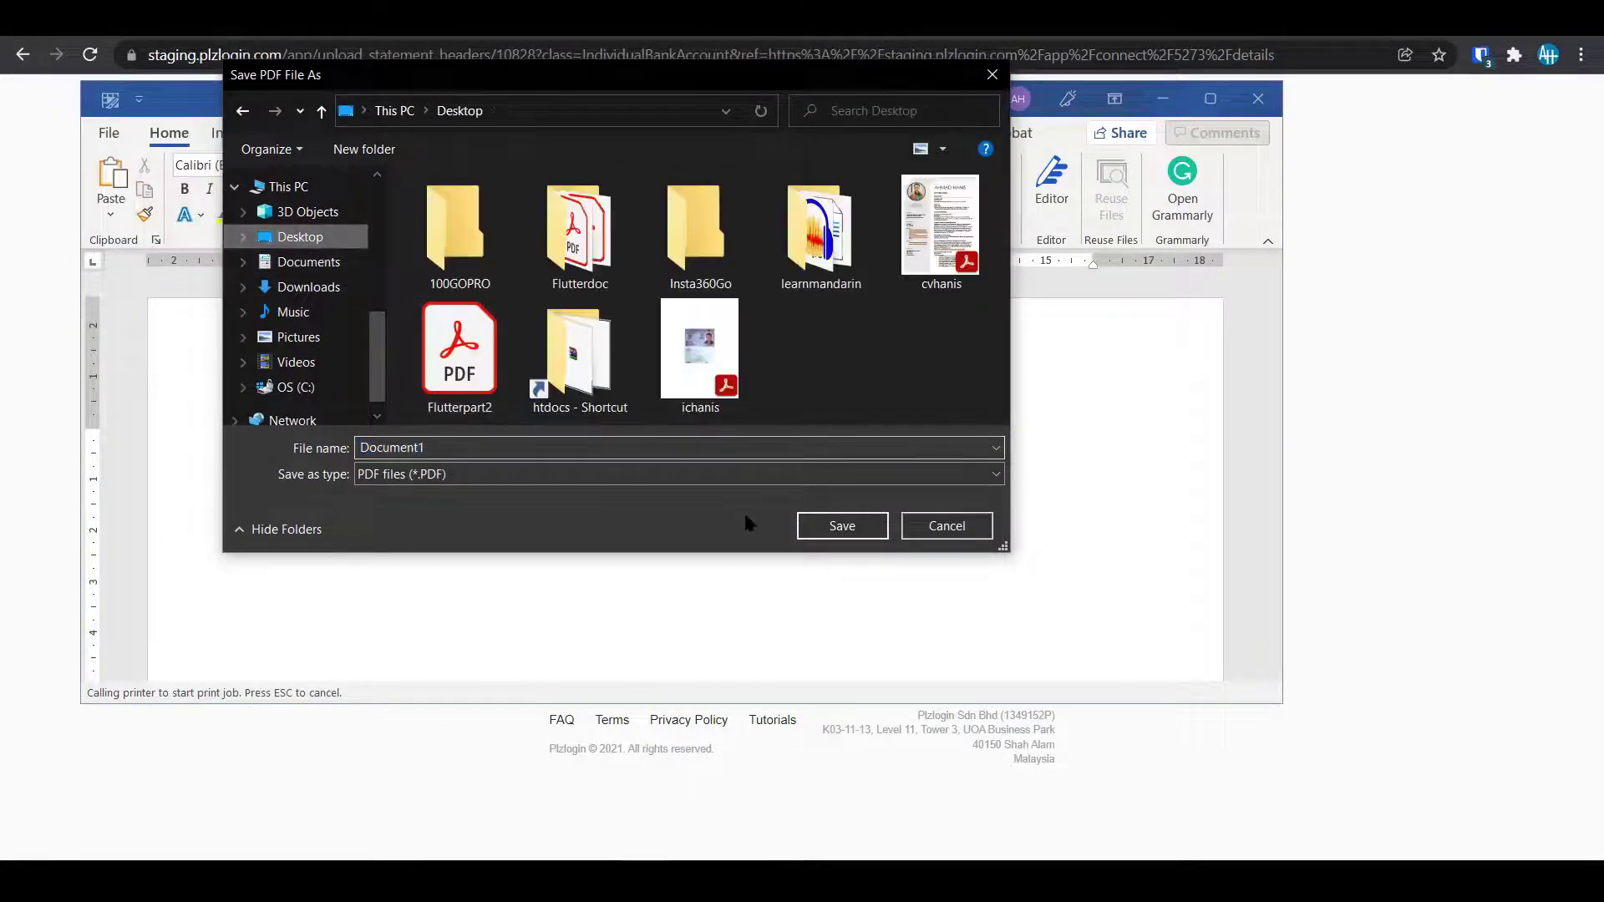
text(ban)
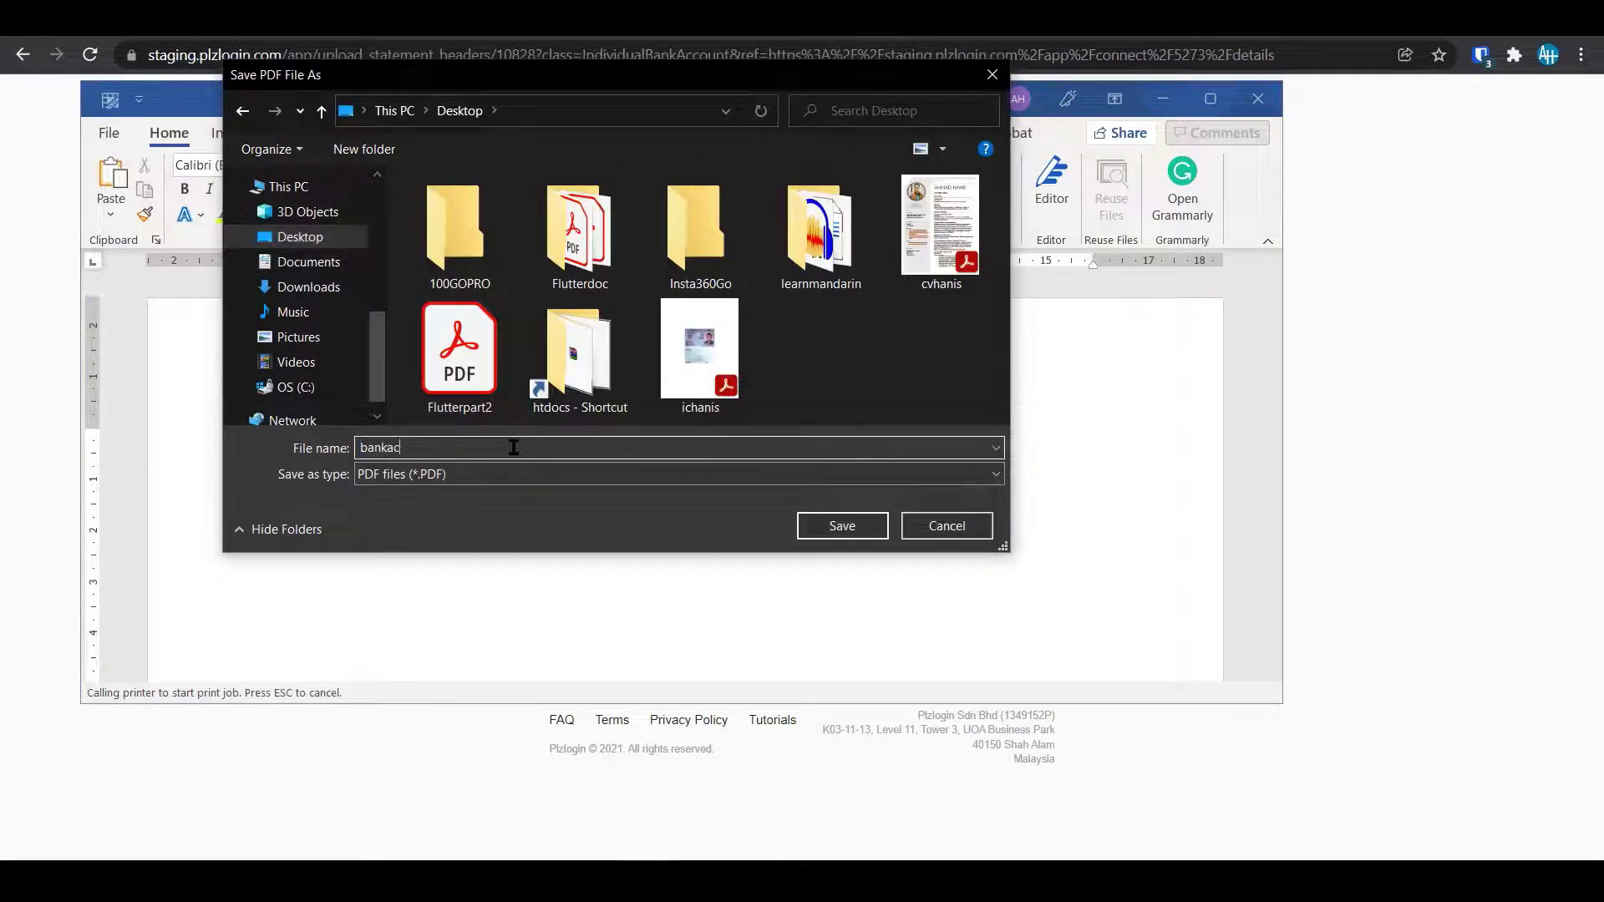
text(kac)
click(834, 527)
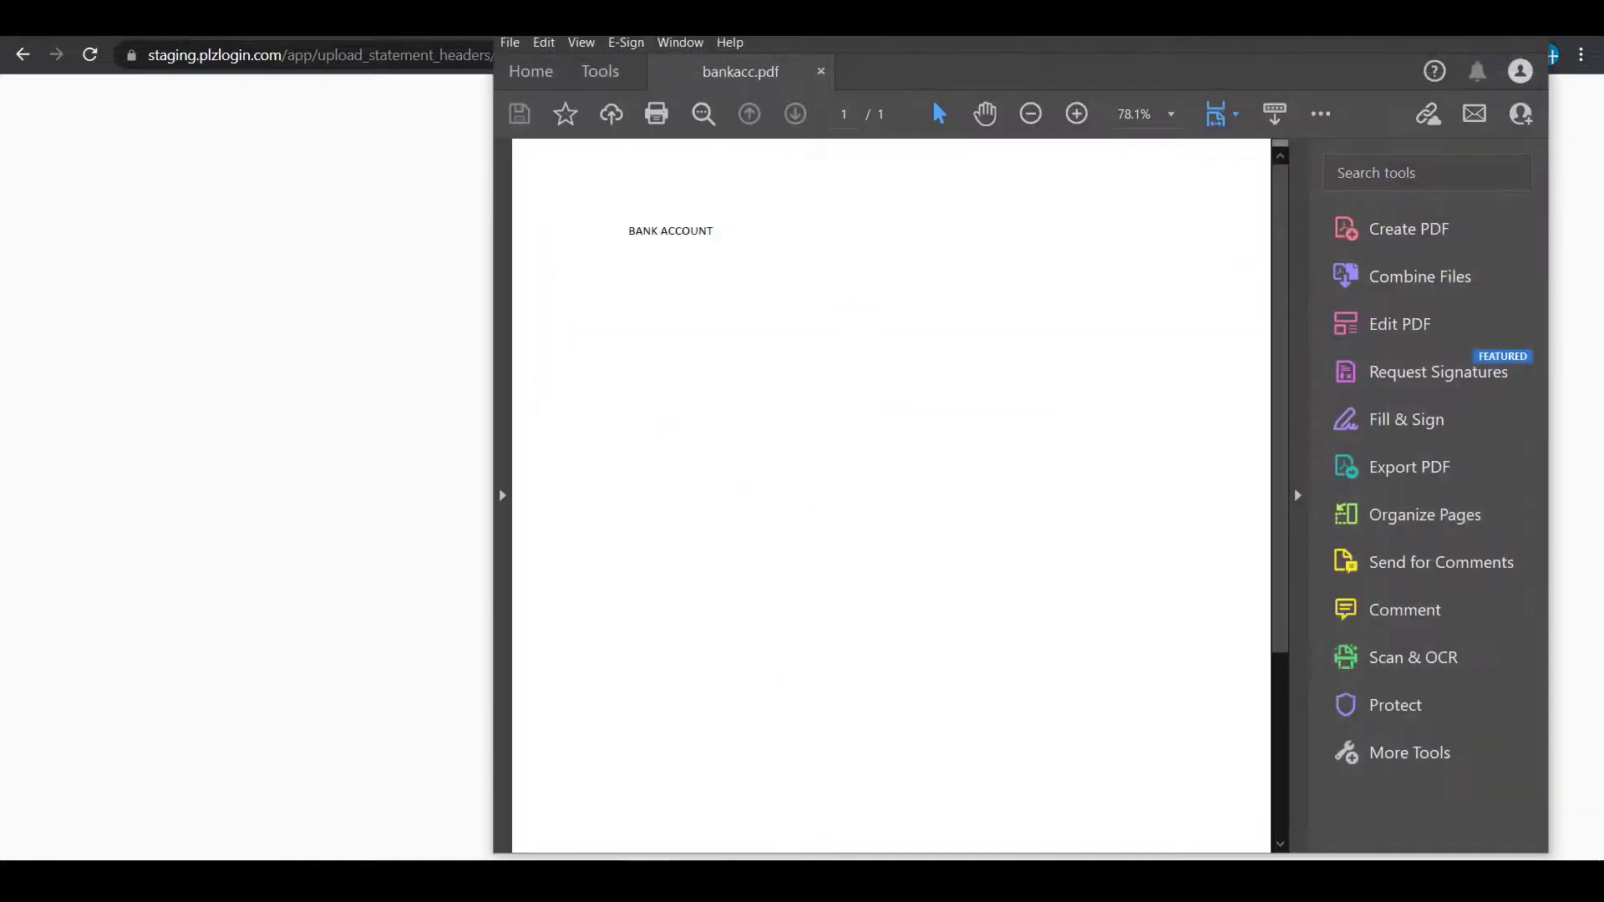
Close Acrobat and upload bankacc.pdf as the individual account's bank statement header.
key(alt+F4)
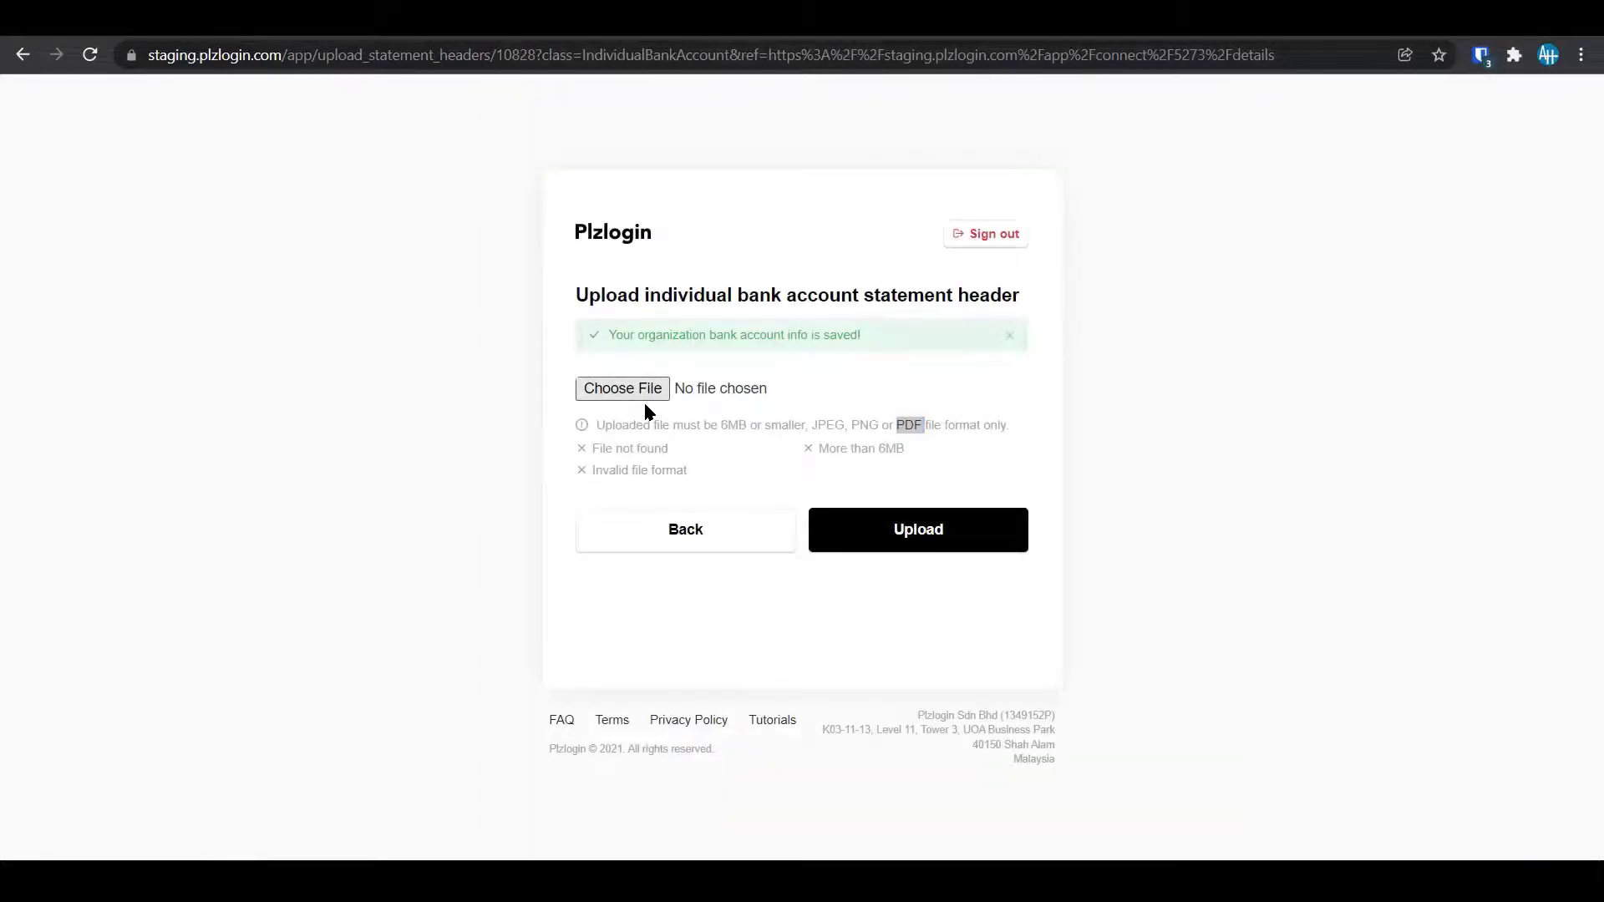
click(643, 393)
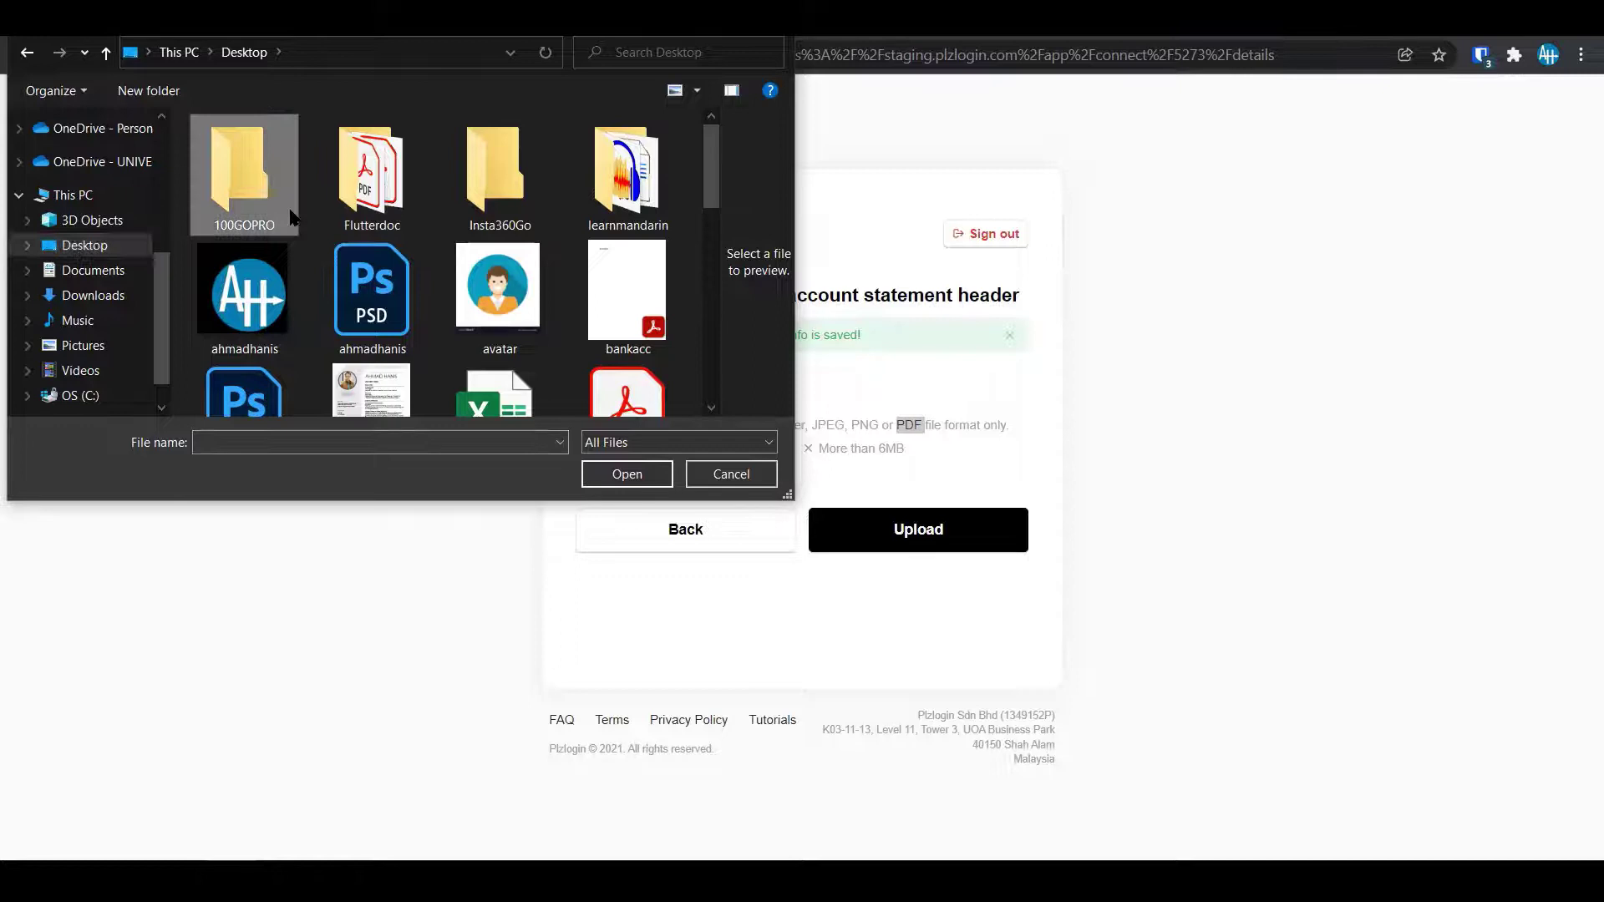
click(656, 473)
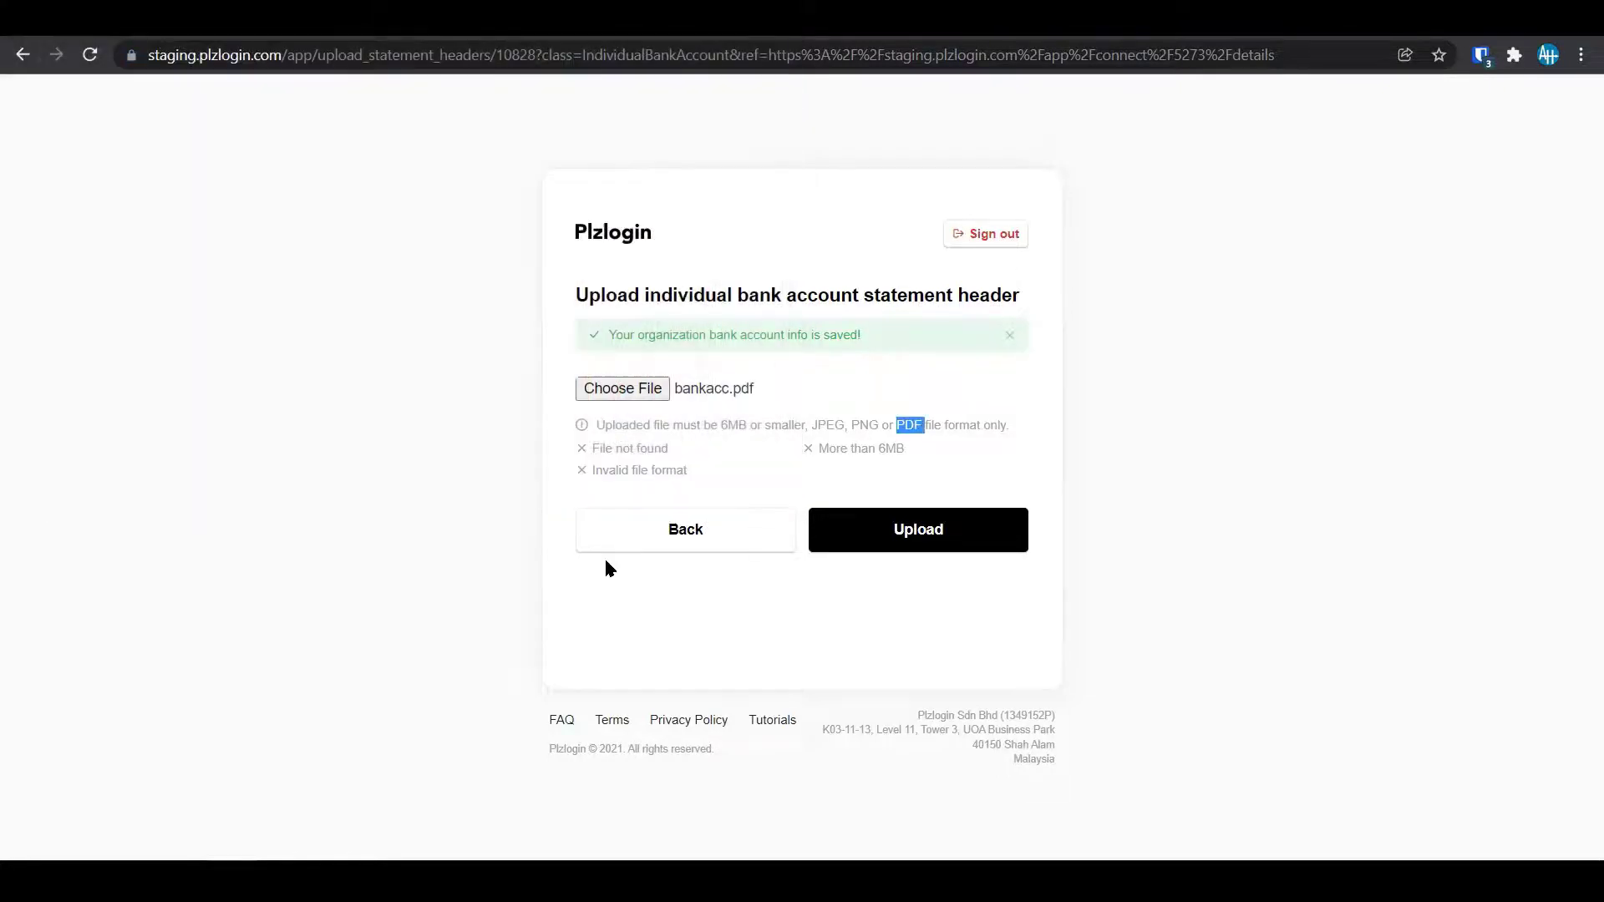
click(846, 547)
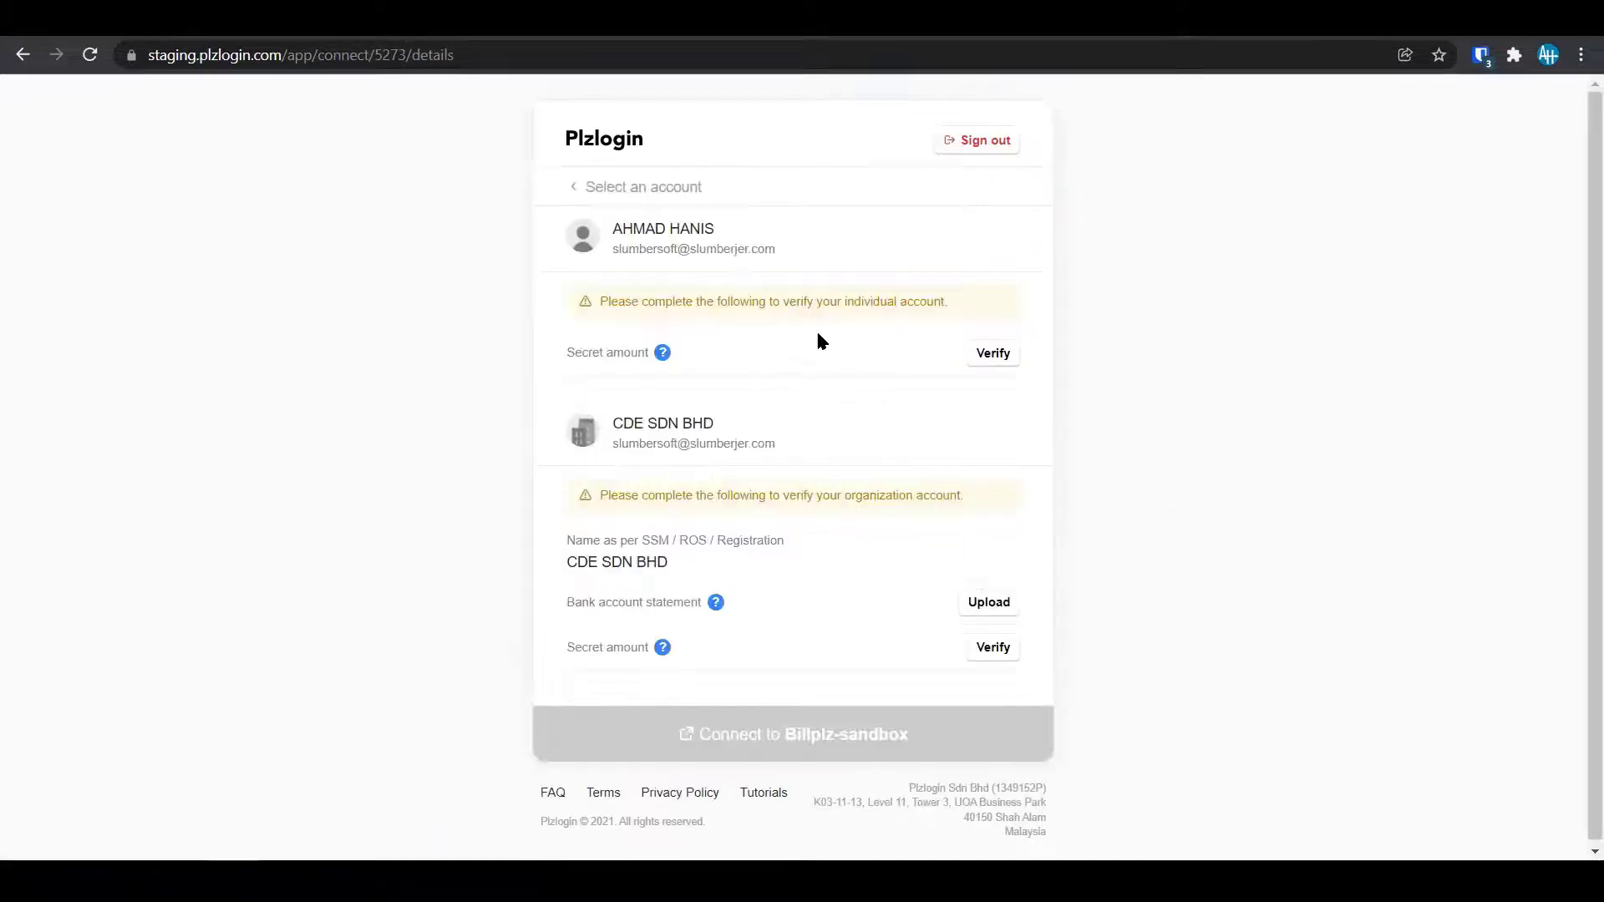
click(1000, 357)
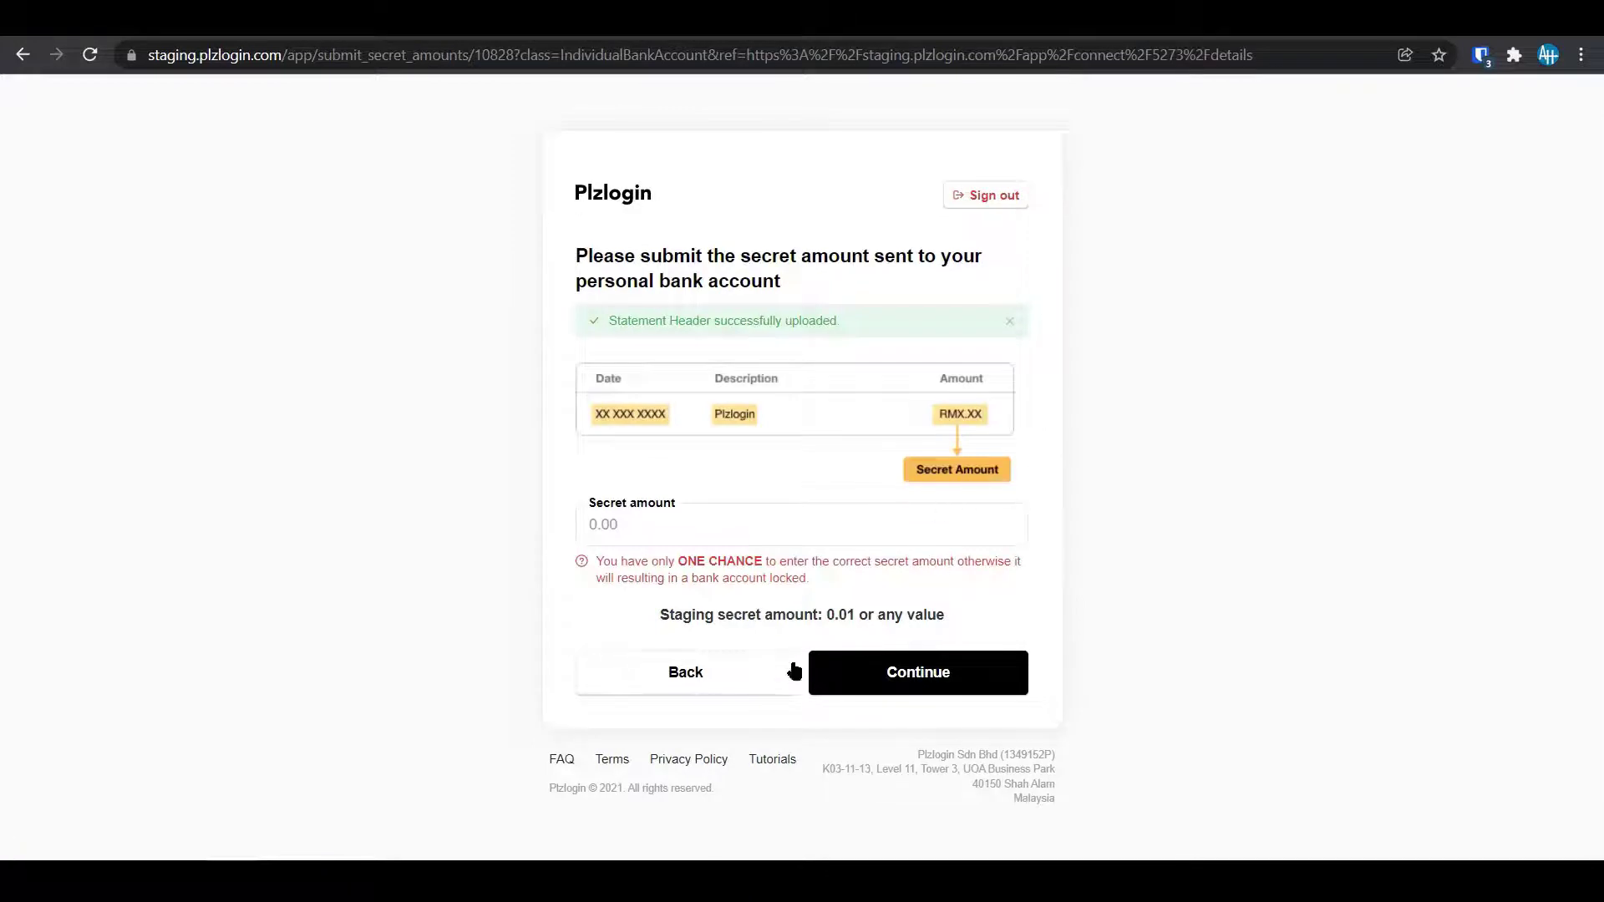
Submit 0.01 as the personal account's secret amount and confirm it.
click(708, 527)
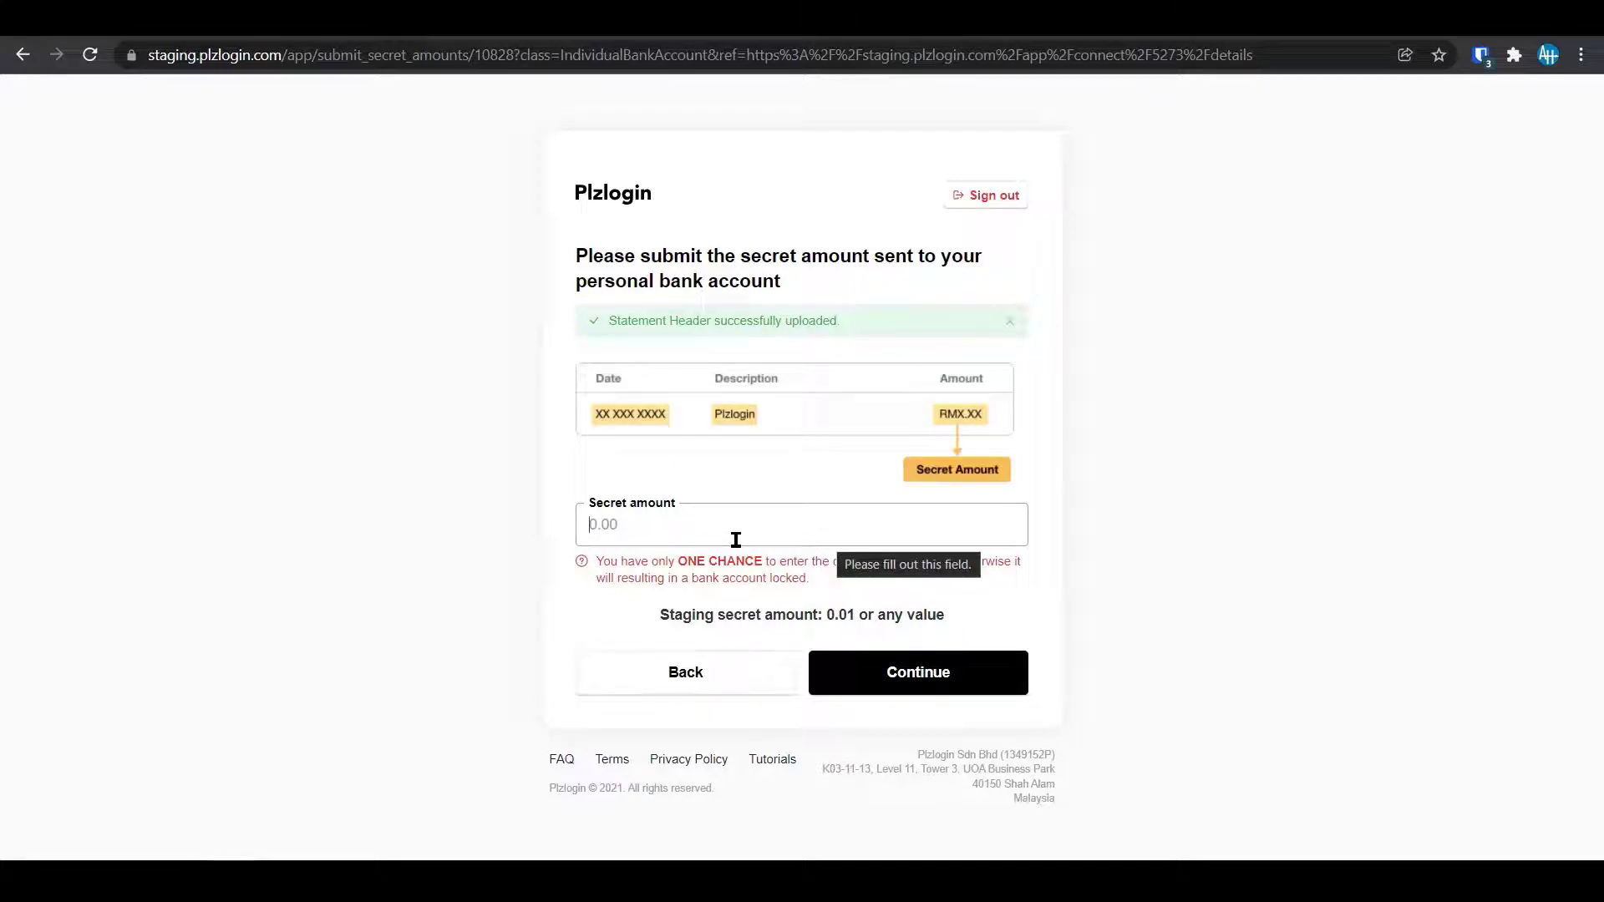
text(0.01)
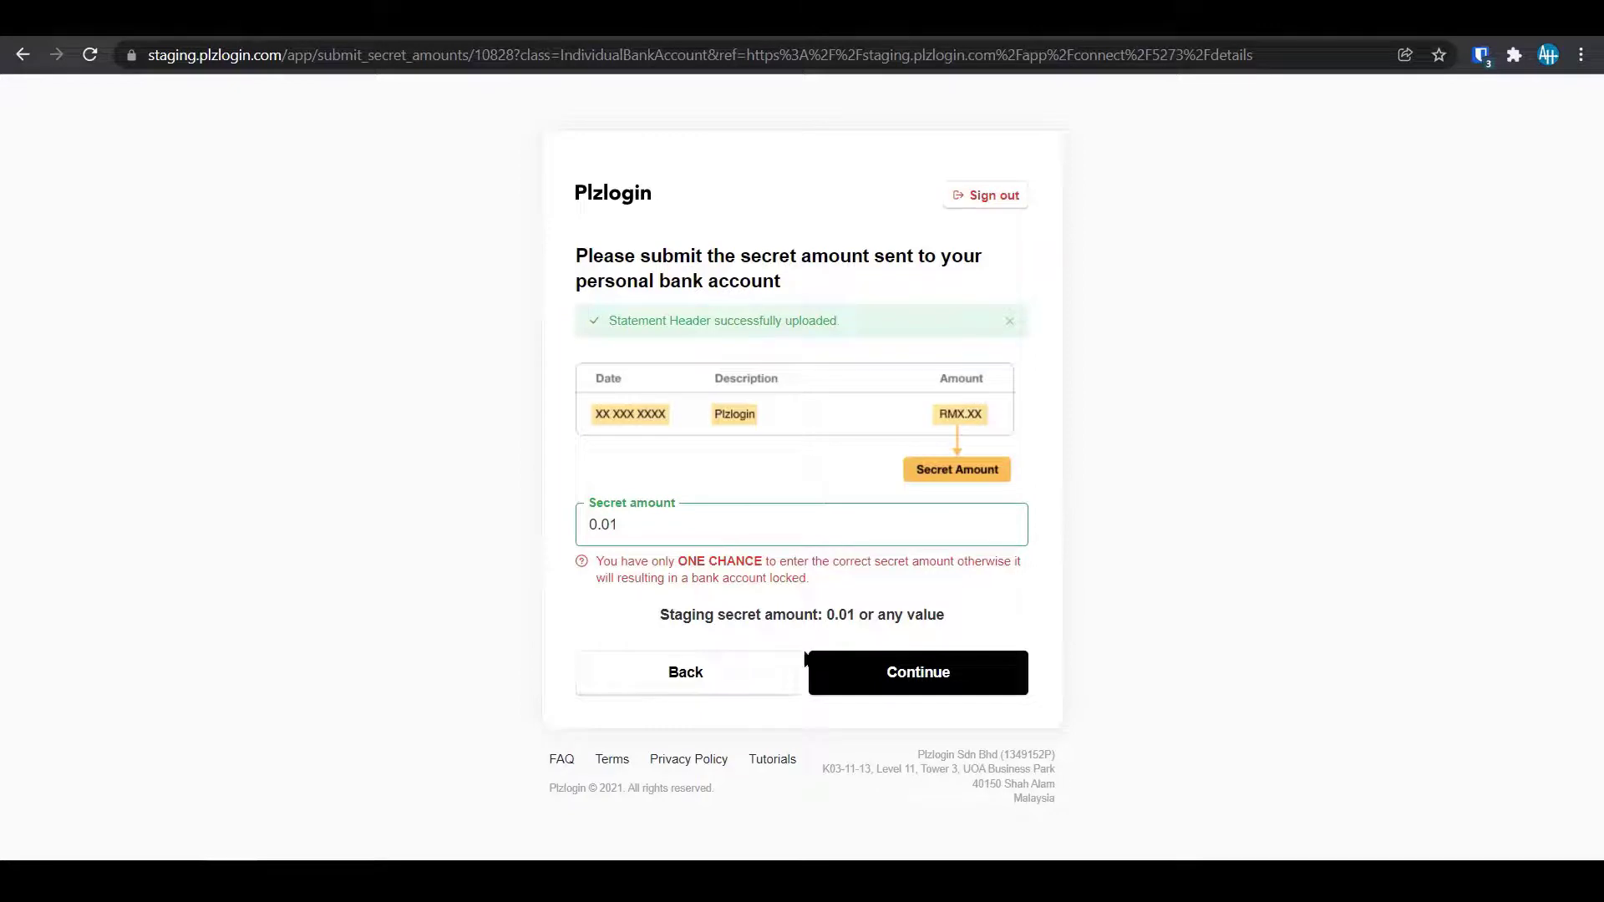
click(812, 661)
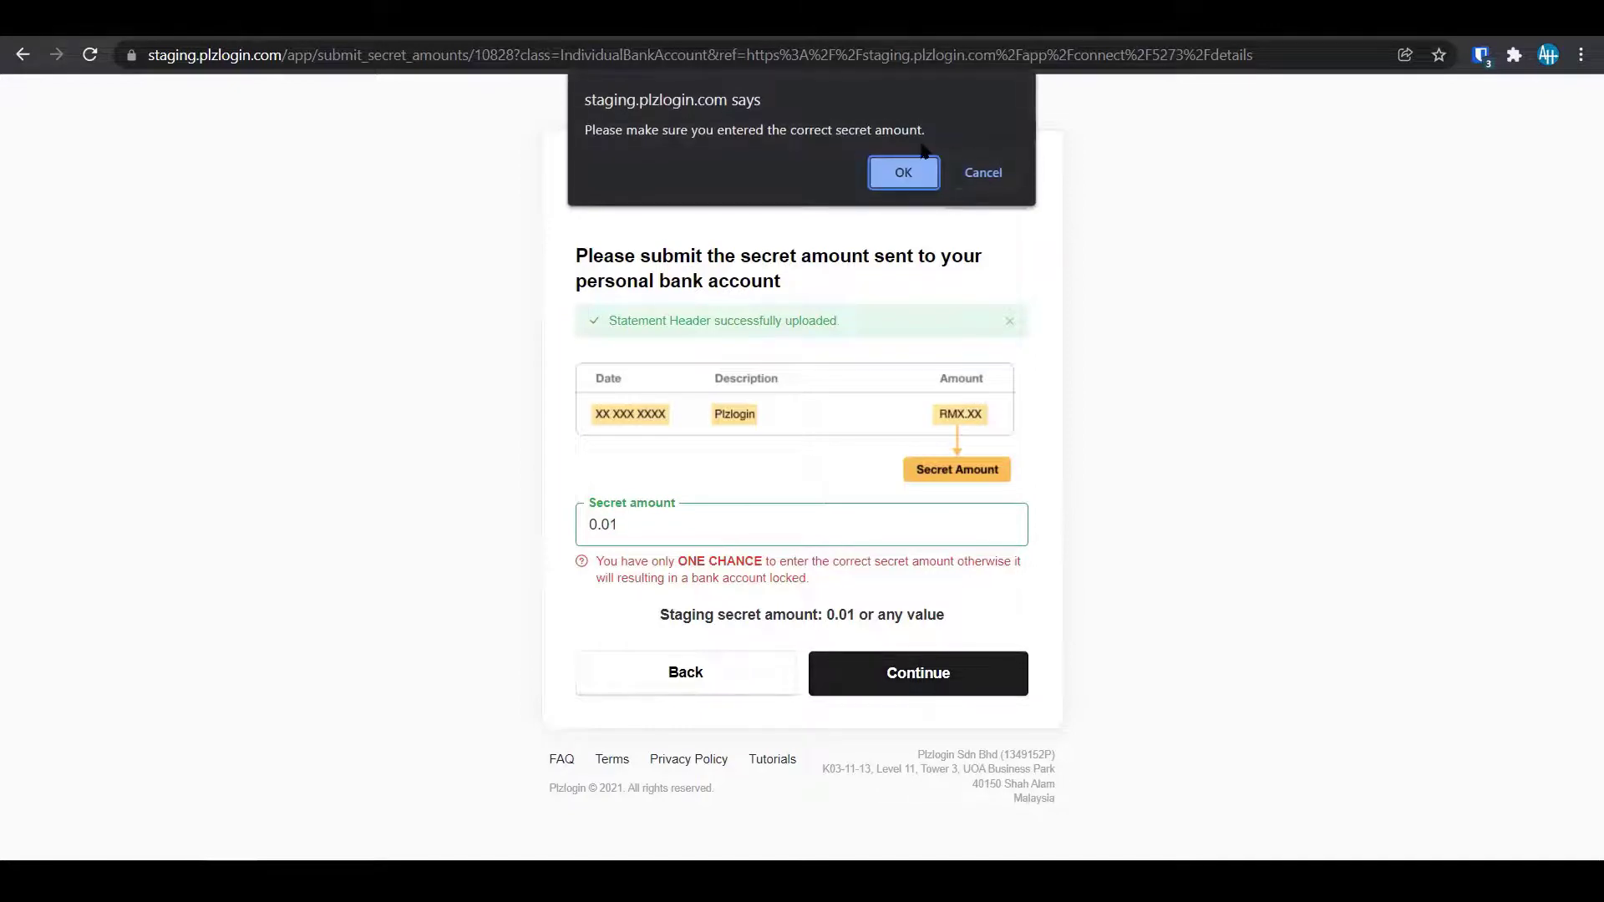
click(904, 167)
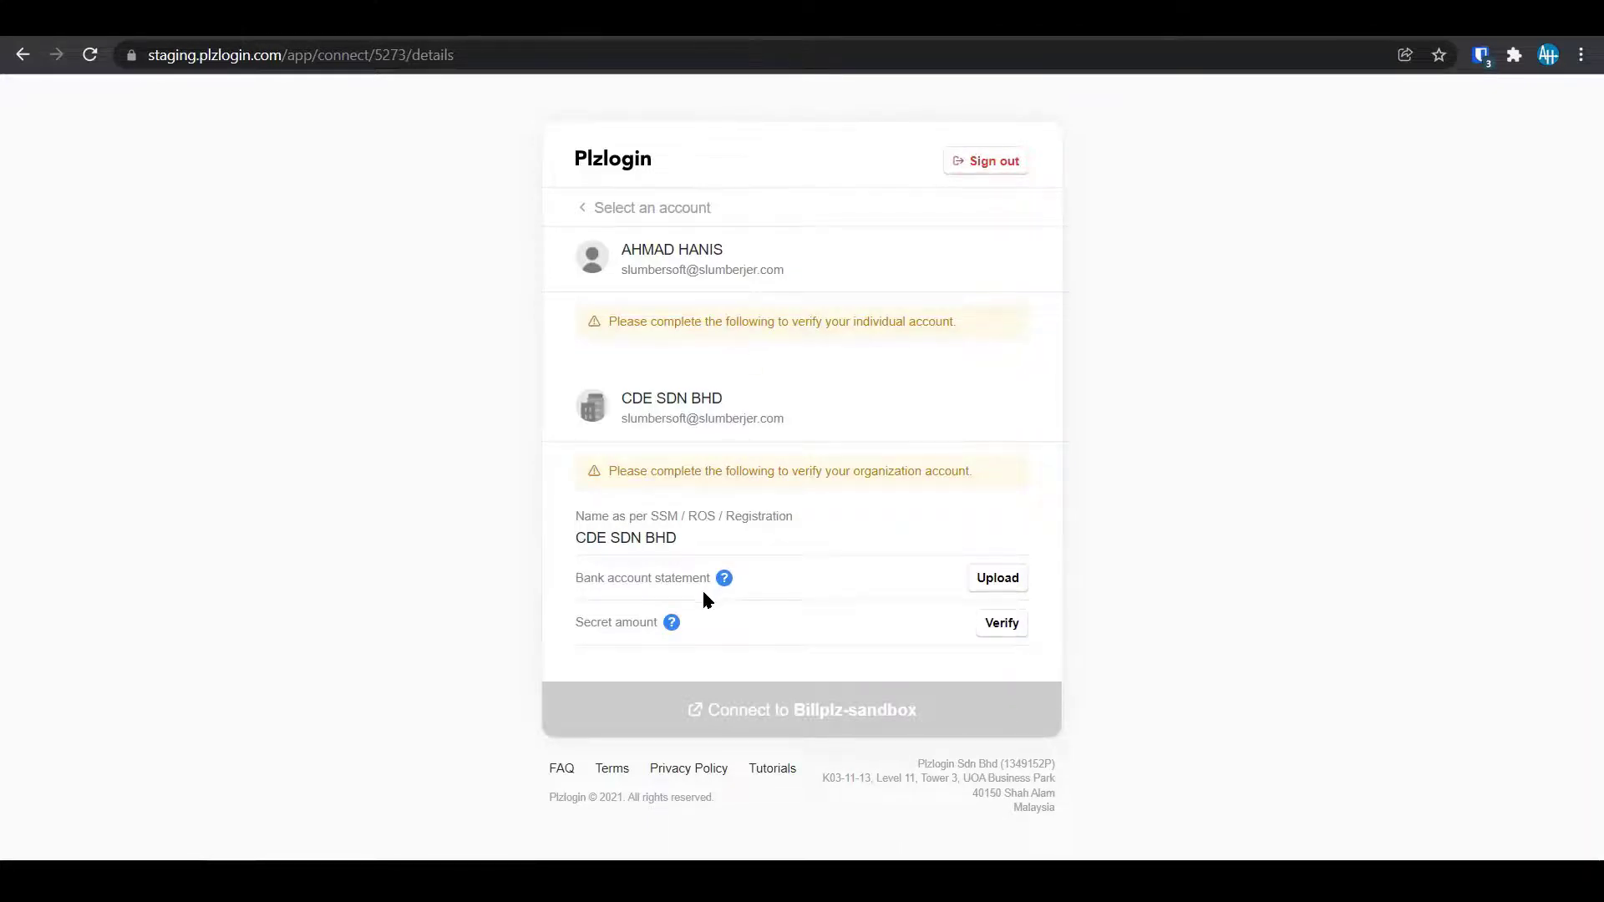
Upload bankacc.pdf as the organization's bank statement header.
click(1005, 578)
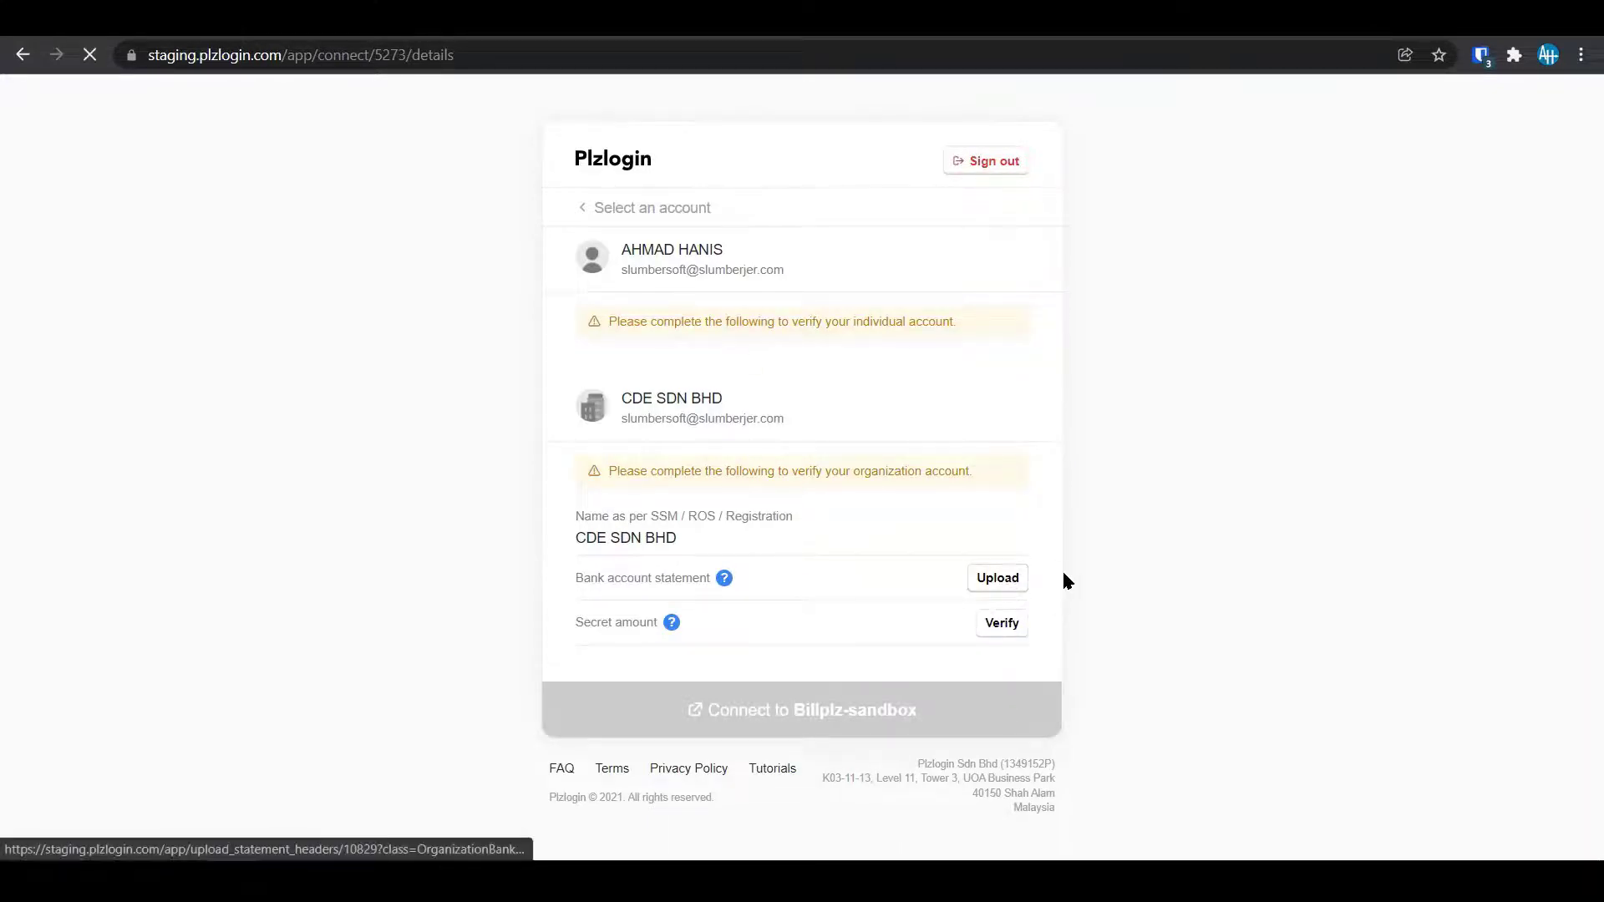
click(635, 412)
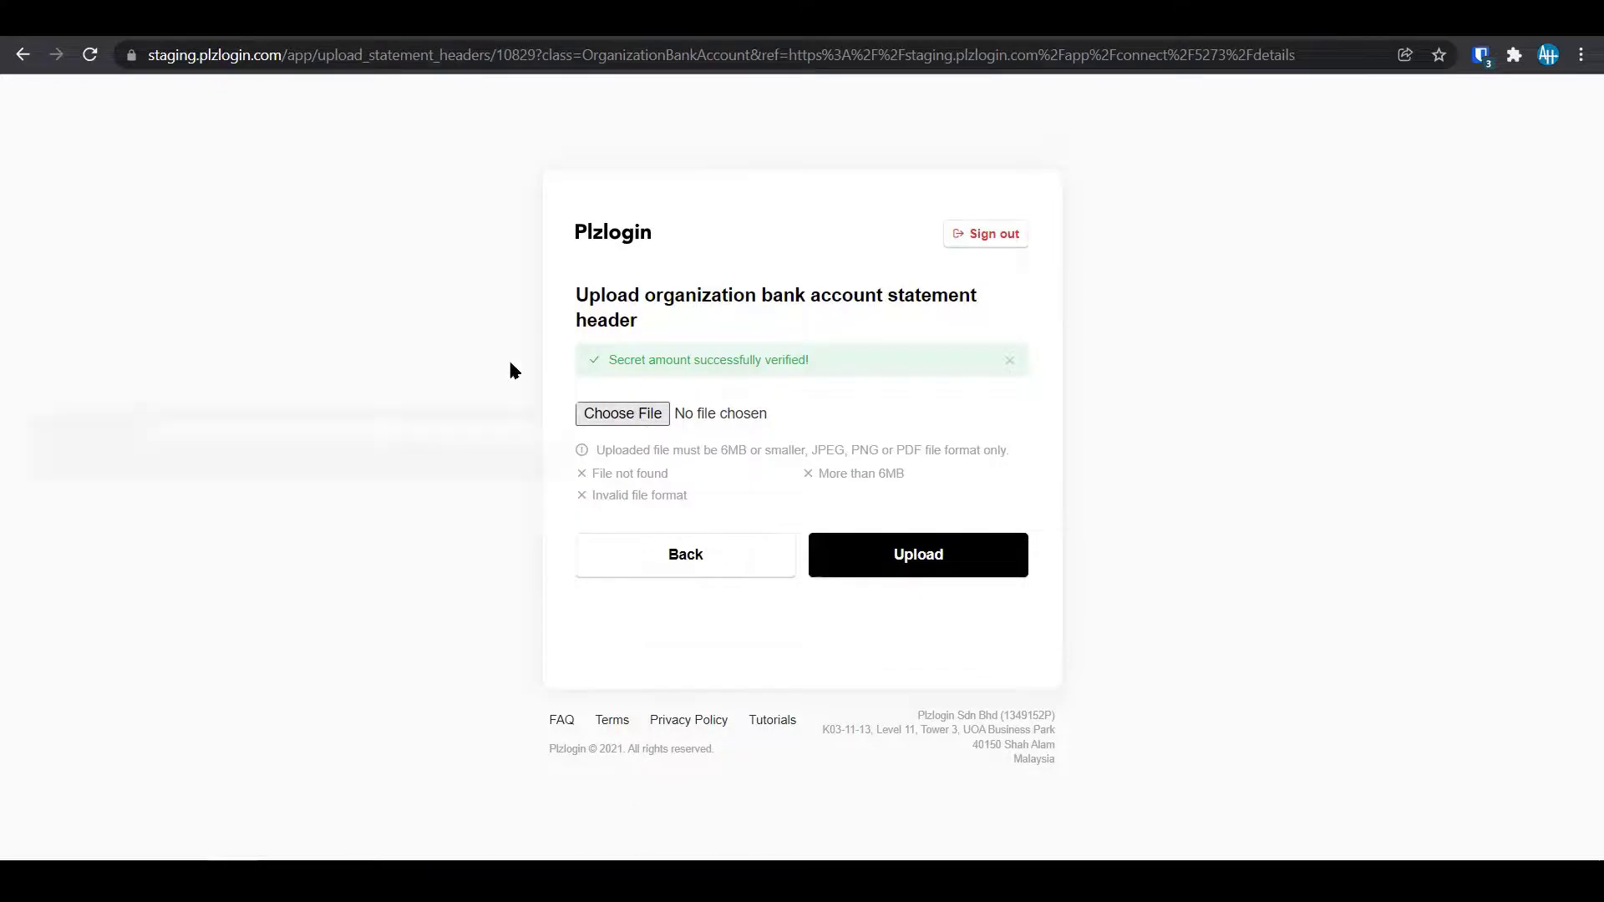
click(392, 269)
double_click(627, 293)
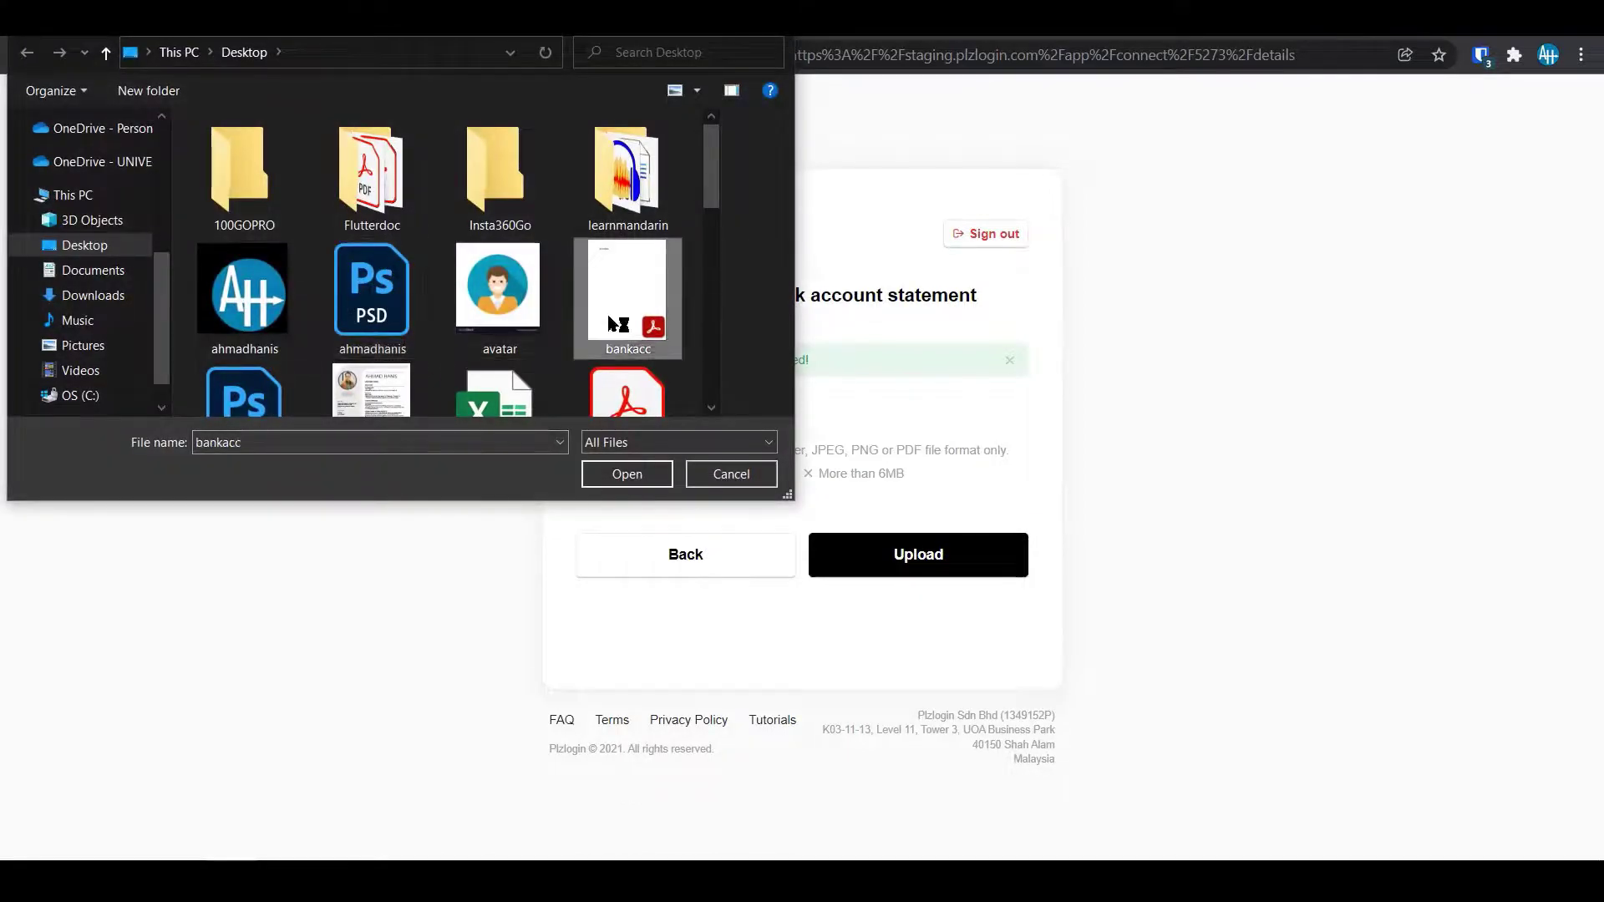
click(897, 575)
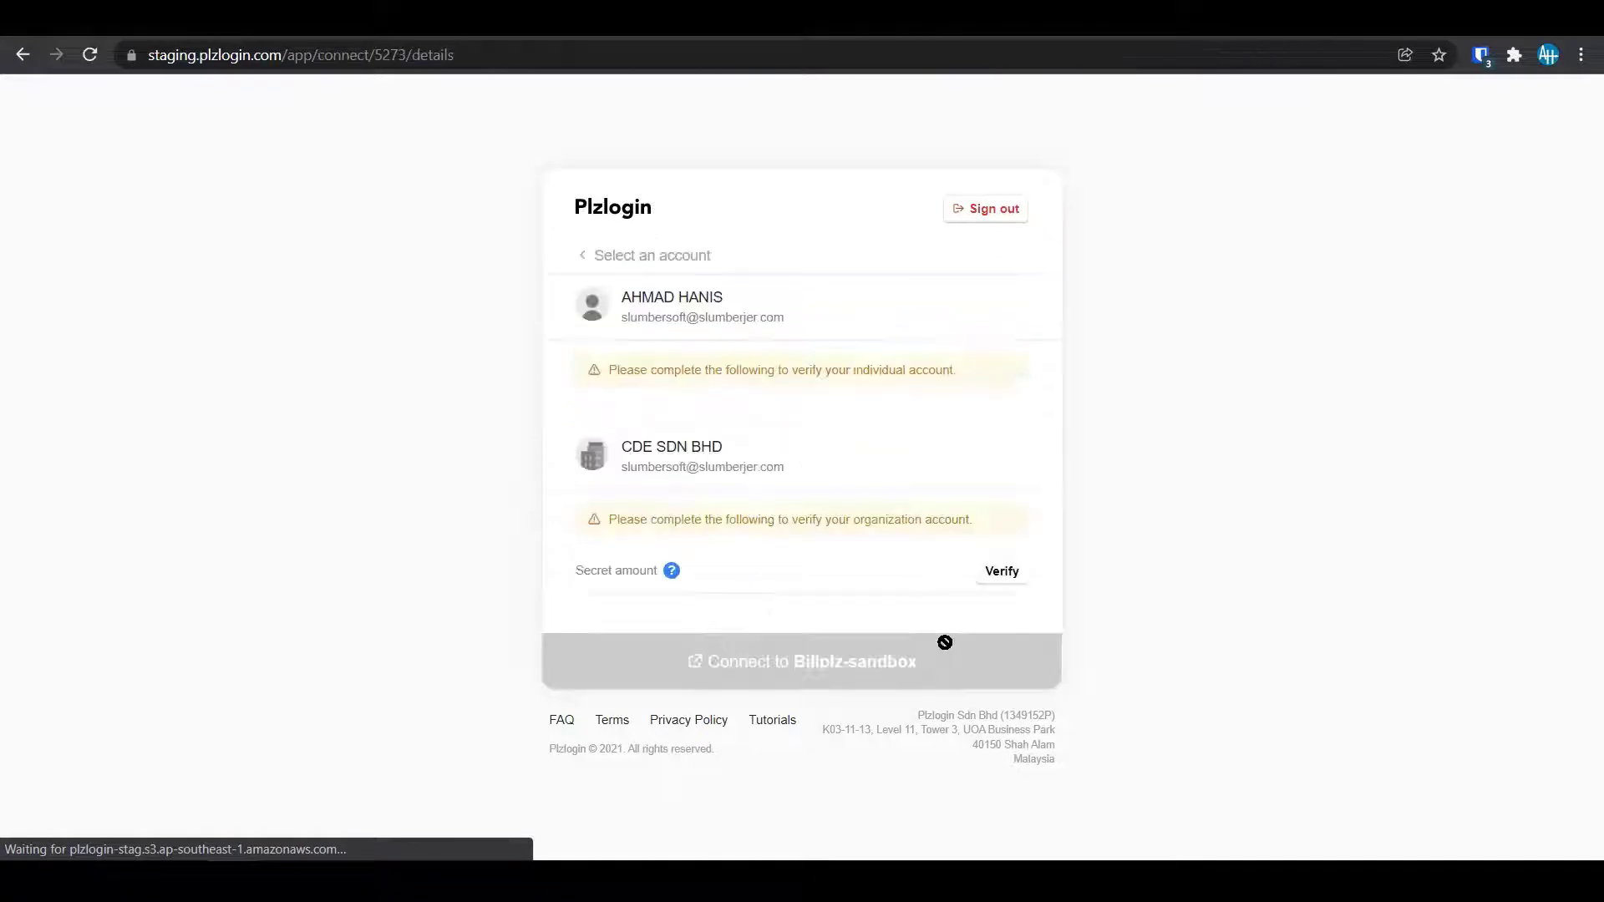
Verify the organization account with a secret amount of 0.01 and confirm it.
click(1009, 603)
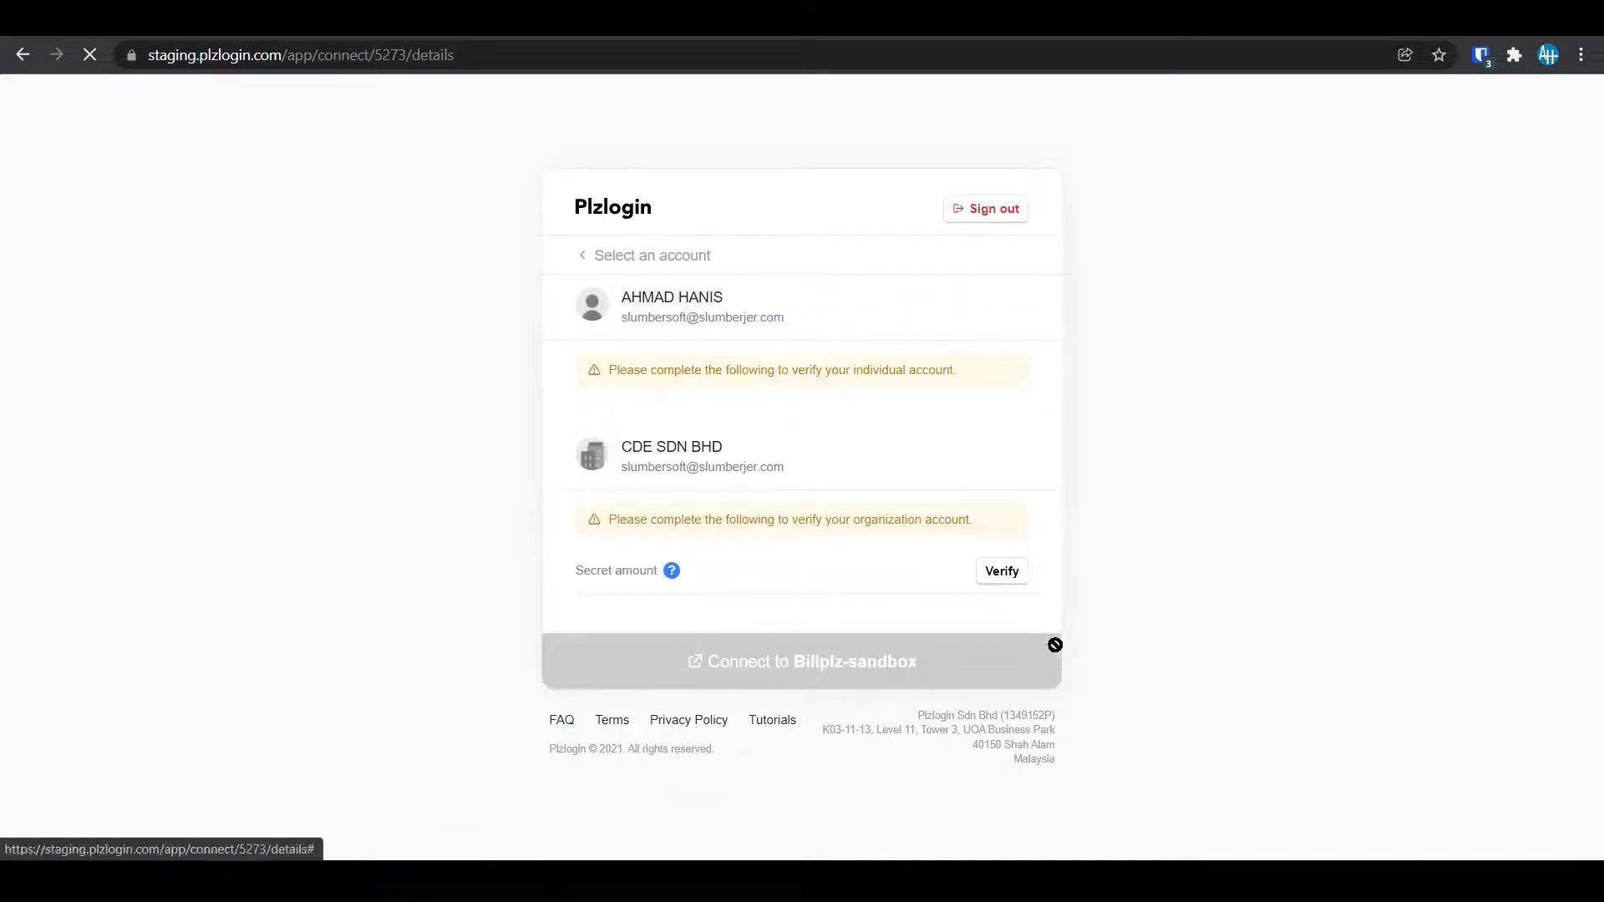
click(731, 529)
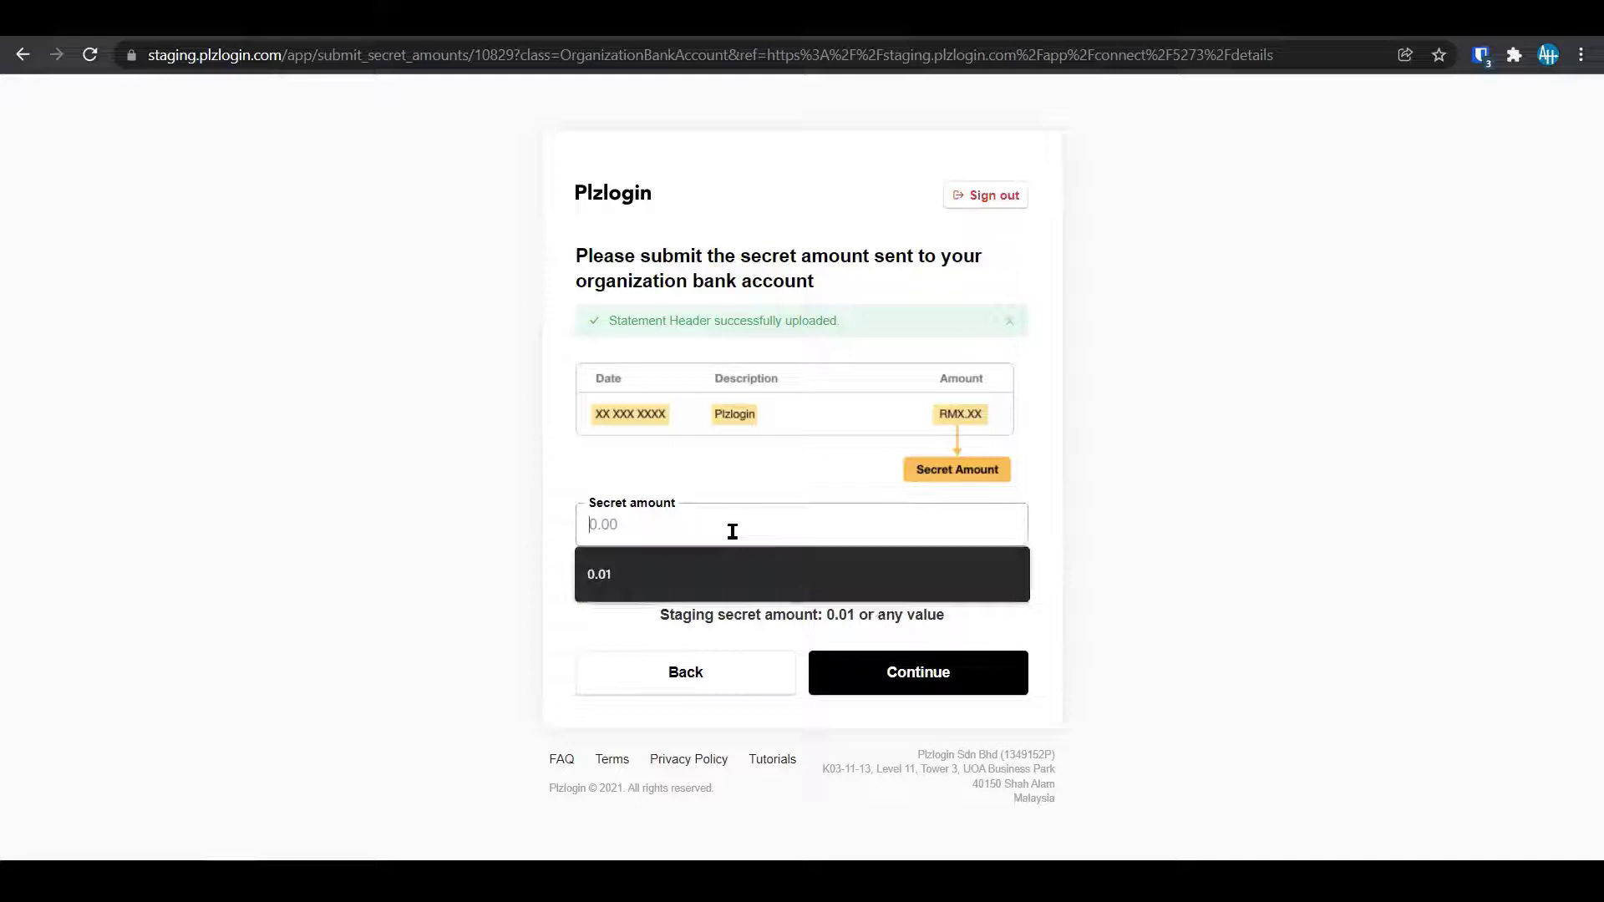
text(0.01)
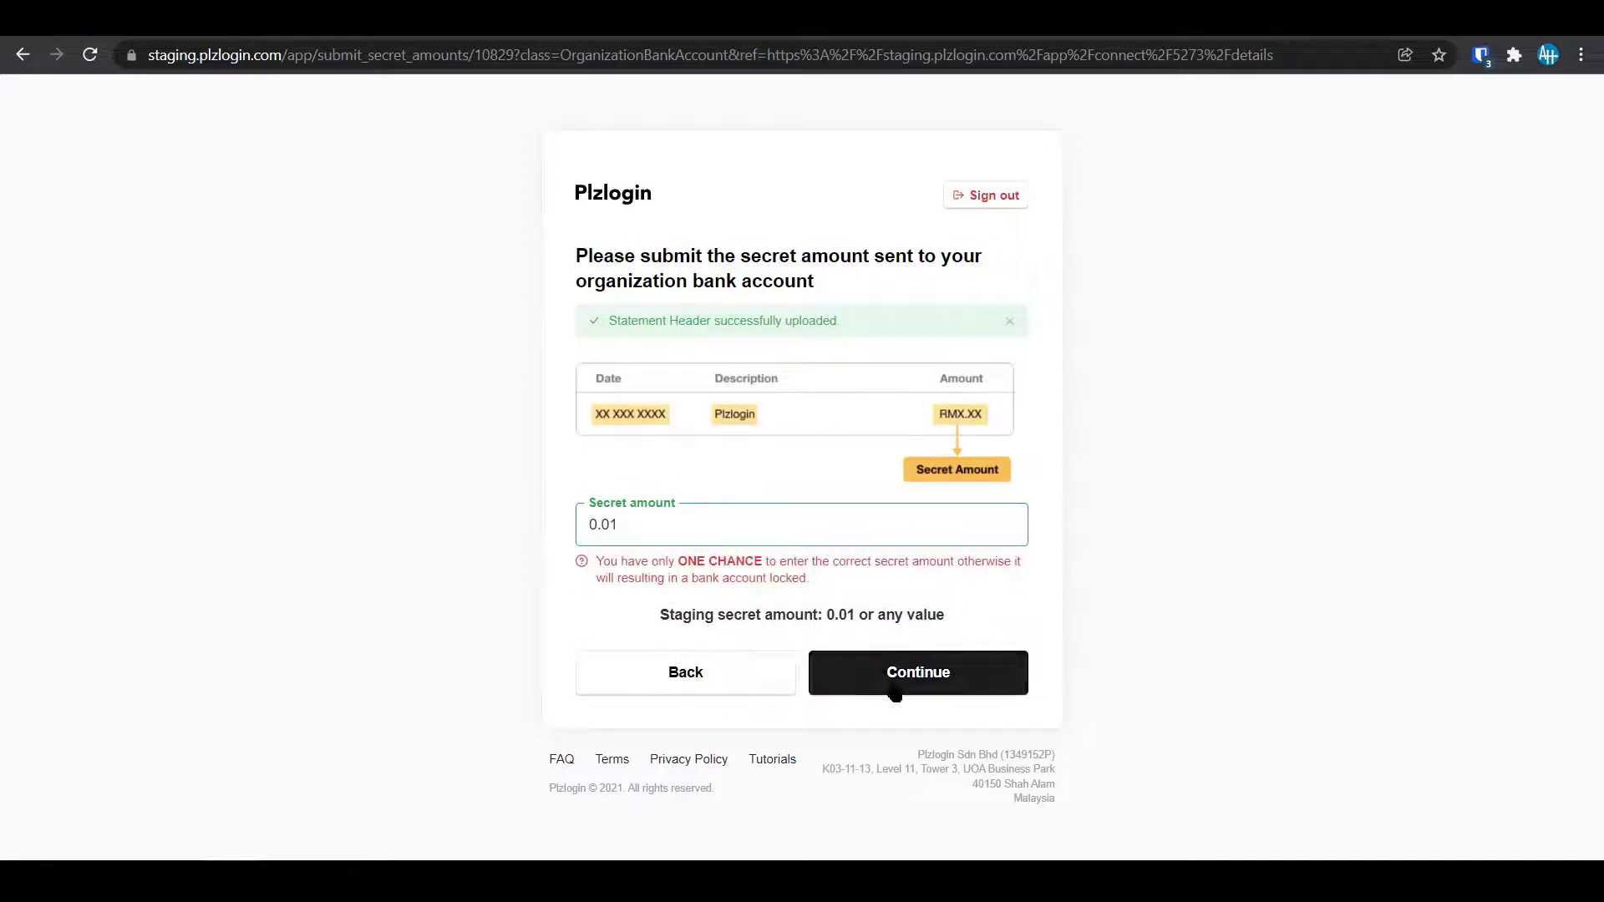
click(894, 680)
click(903, 174)
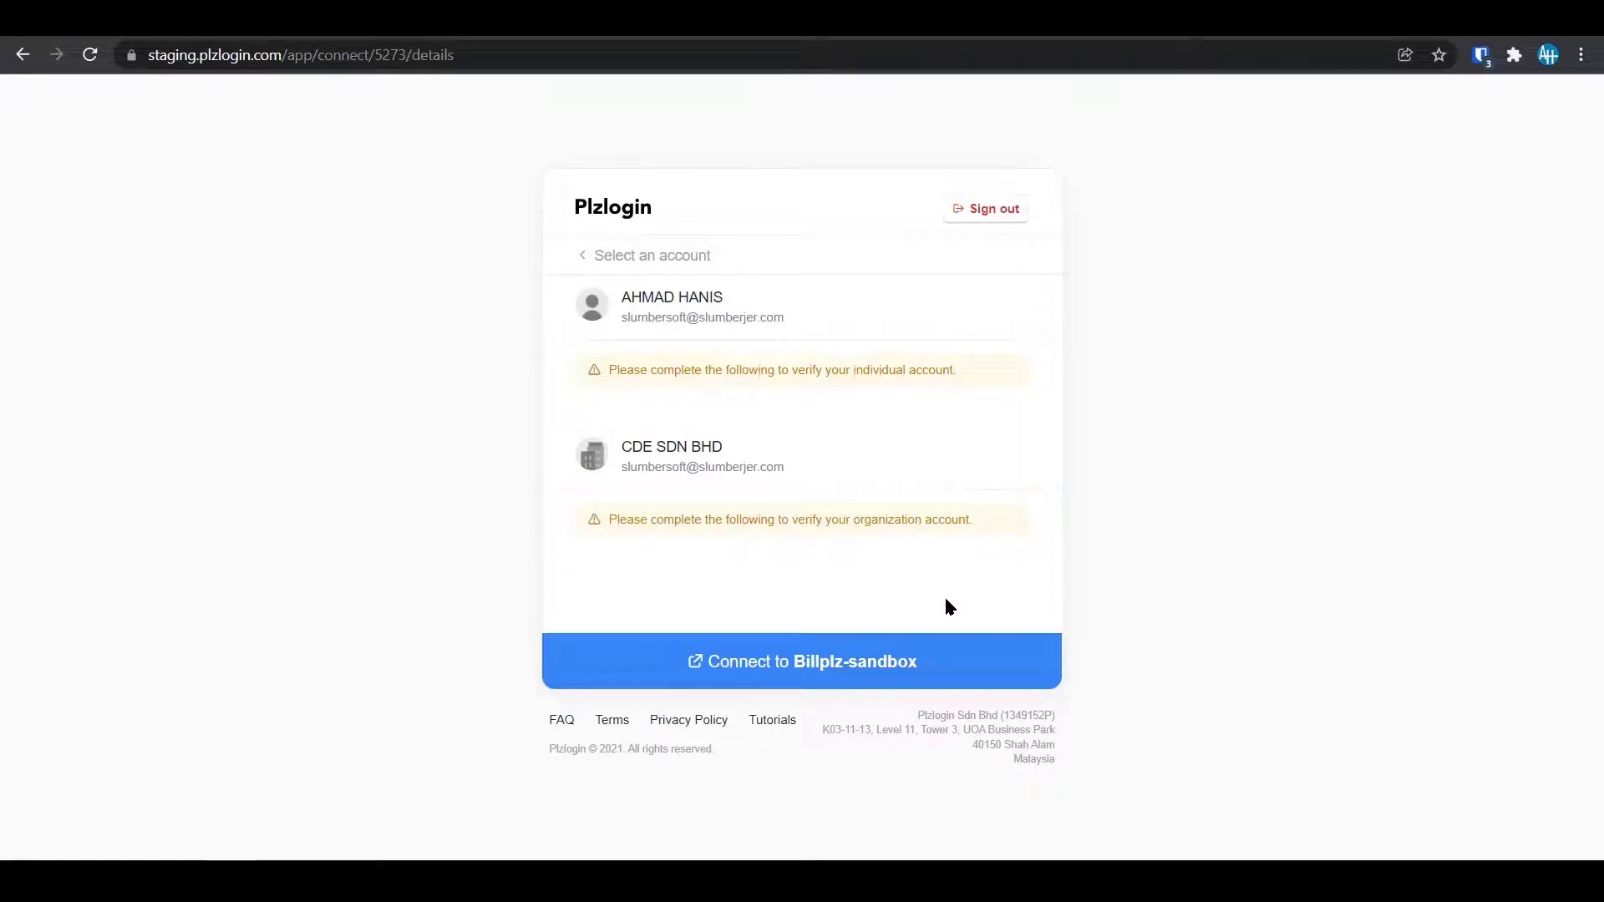
Connect to Billplz-sandbox, paste 'billplz-sandbox' as the app name, and authorize it.
click(846, 664)
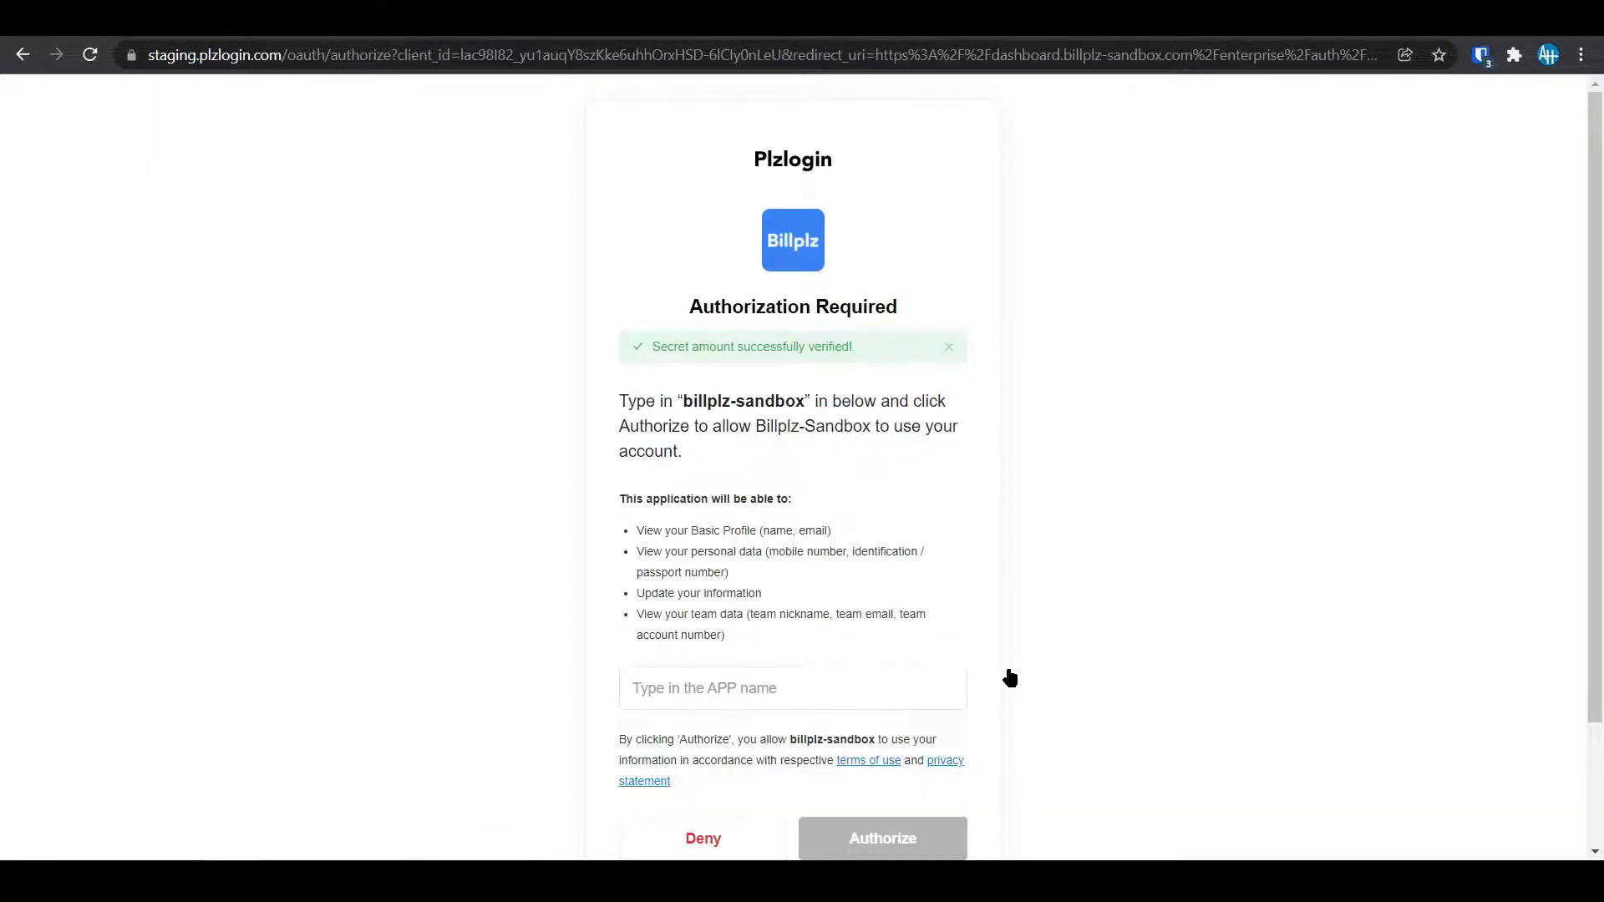
scroll(1011, 659, down, 3)
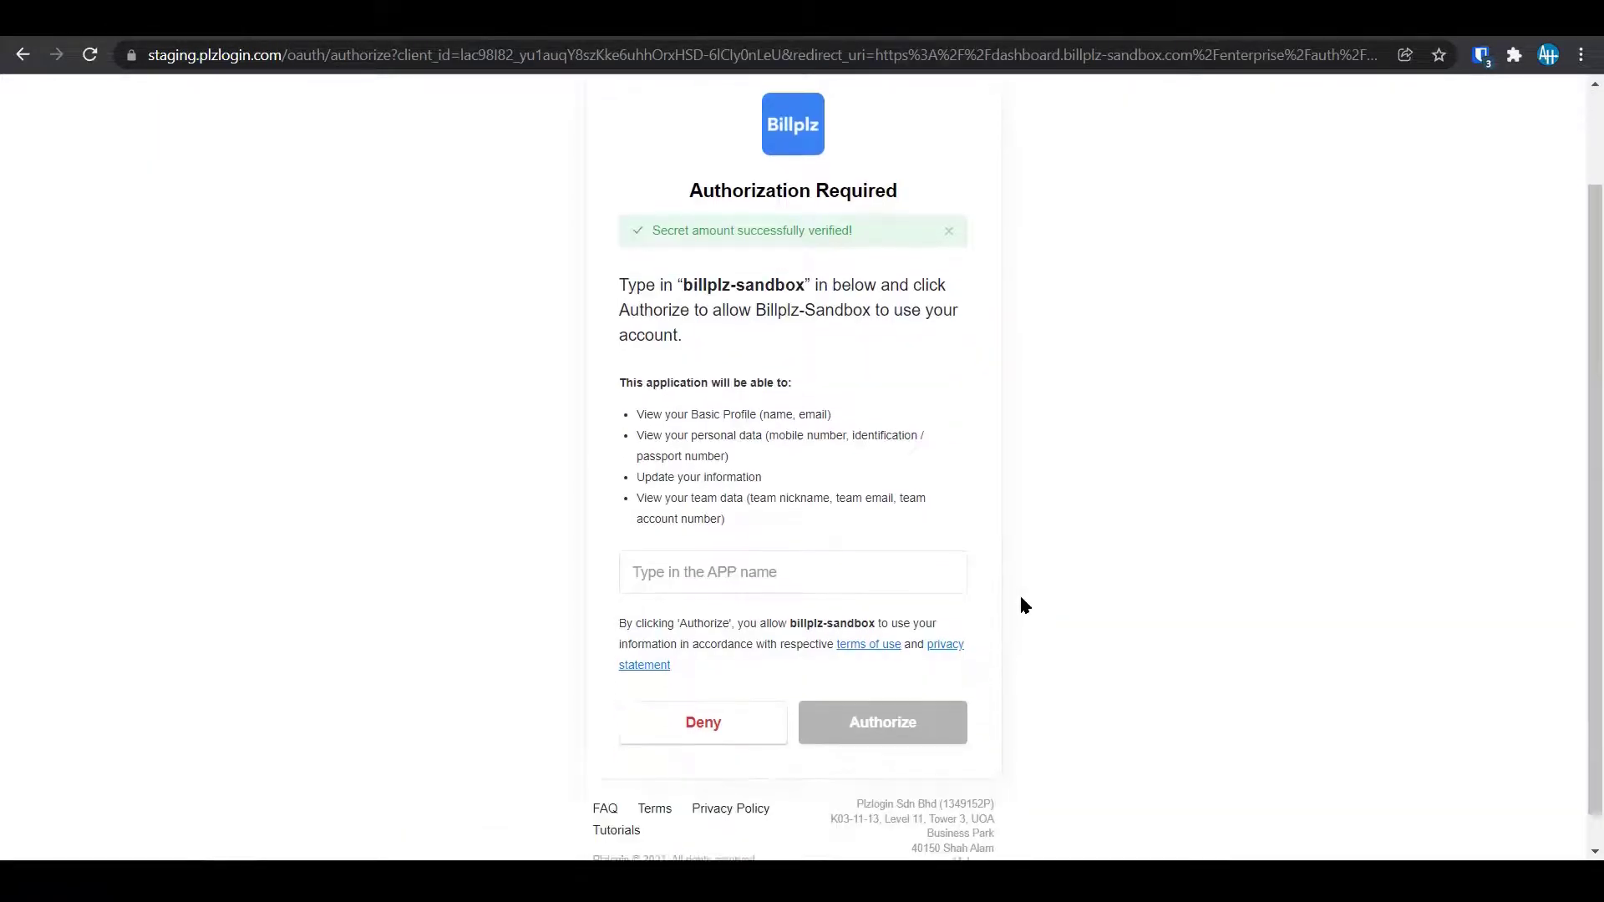
click(717, 548)
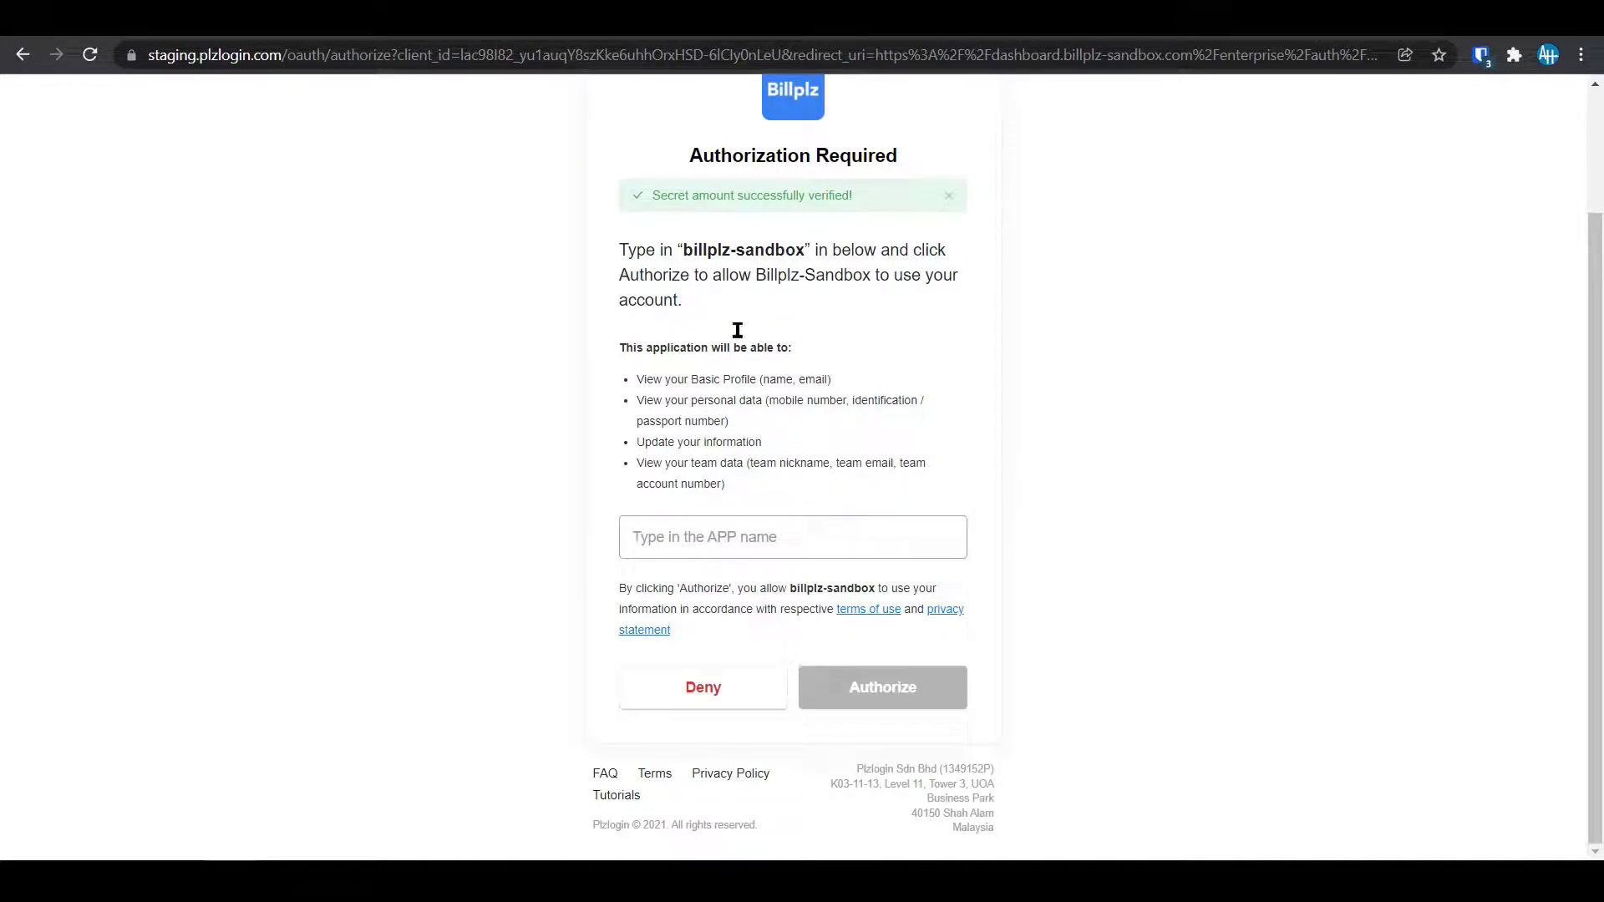
drag(684, 250, 807, 251)
key(ctrl+c)
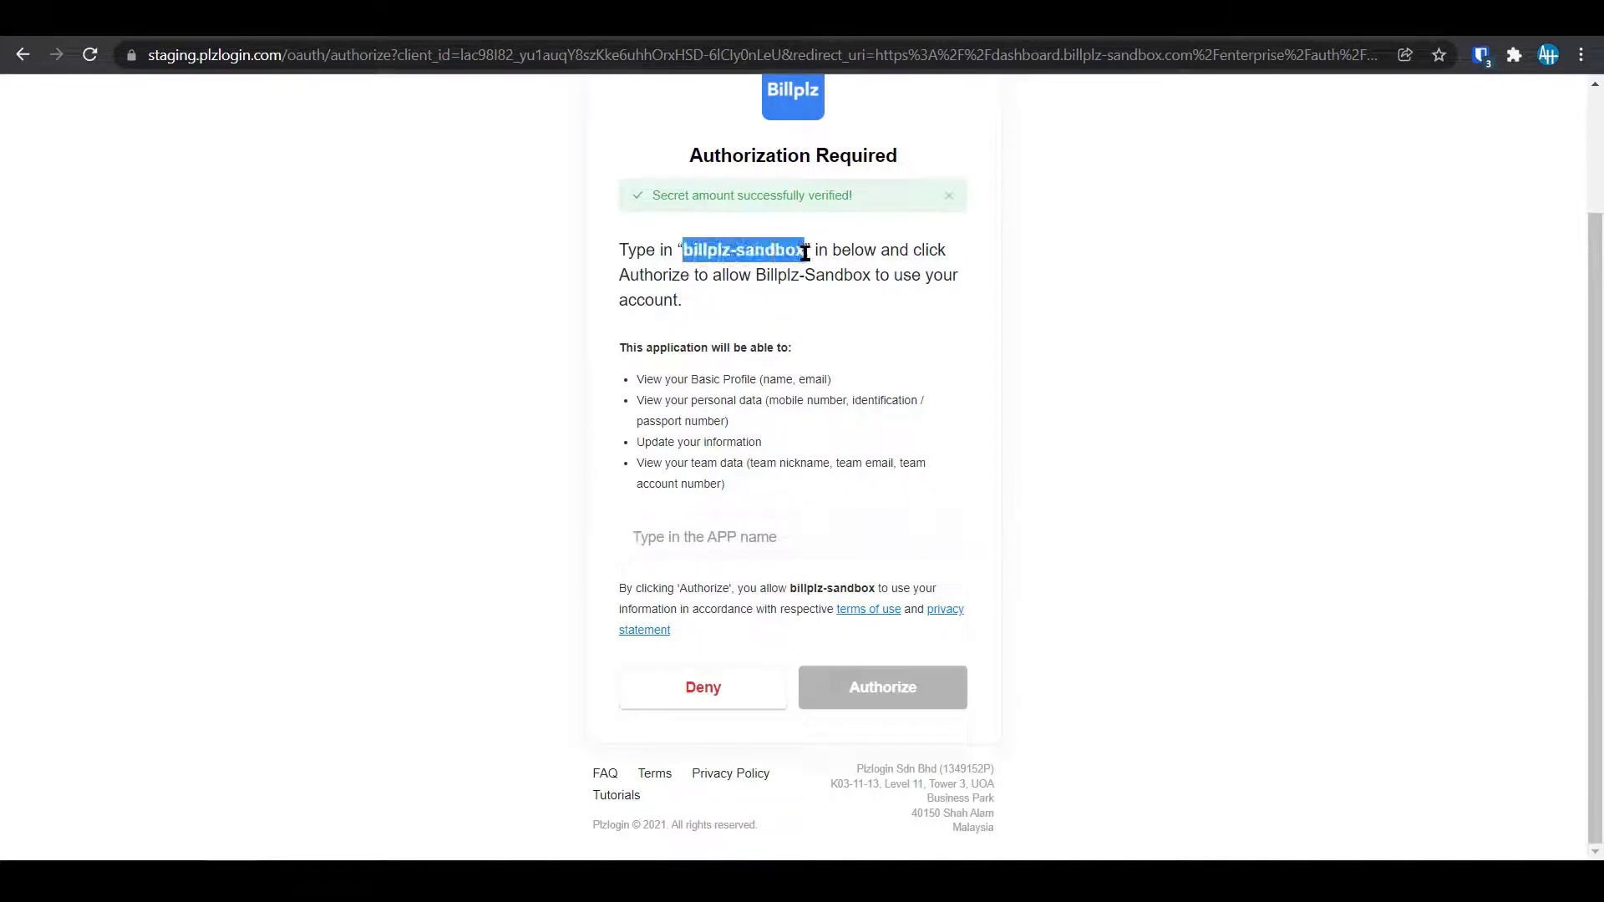
click(779, 541)
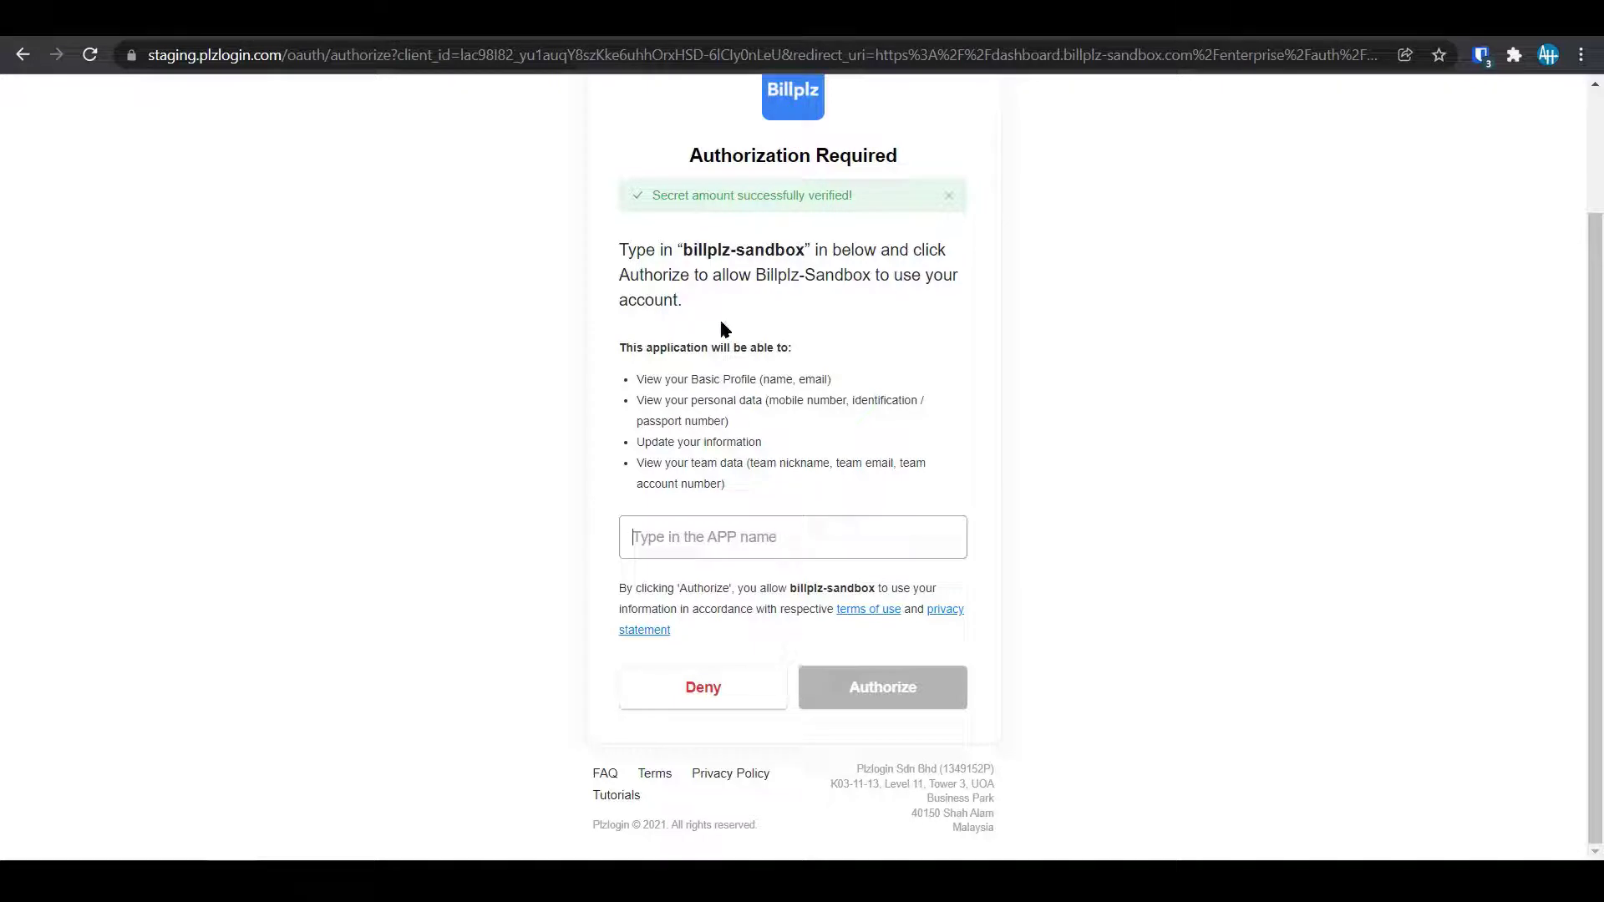
double_click(720, 244)
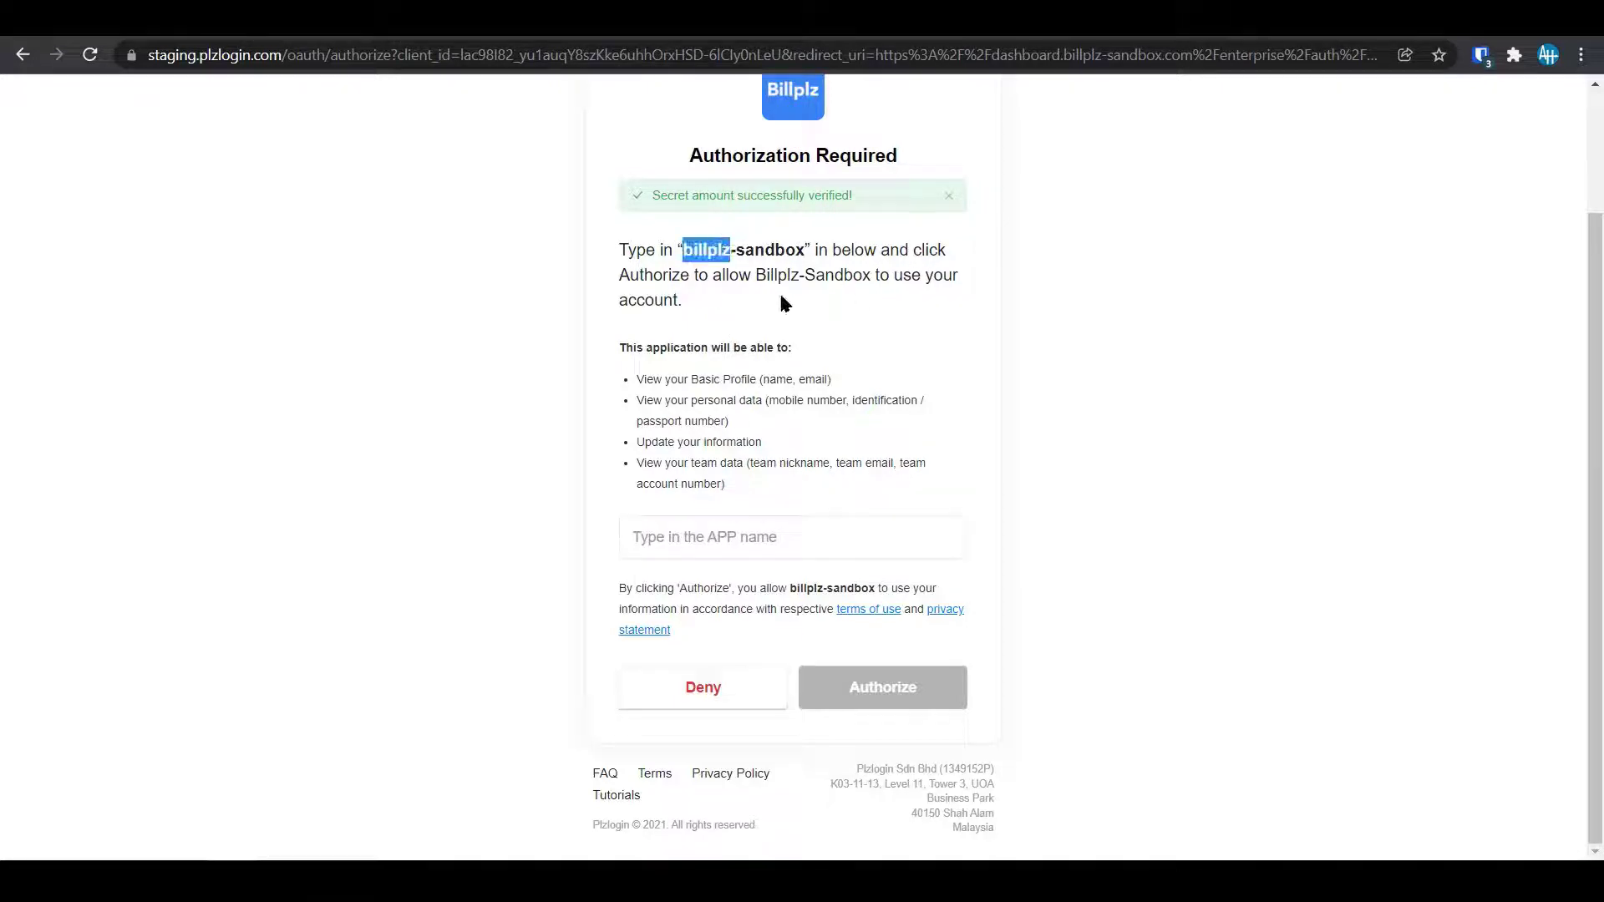
click(715, 545)
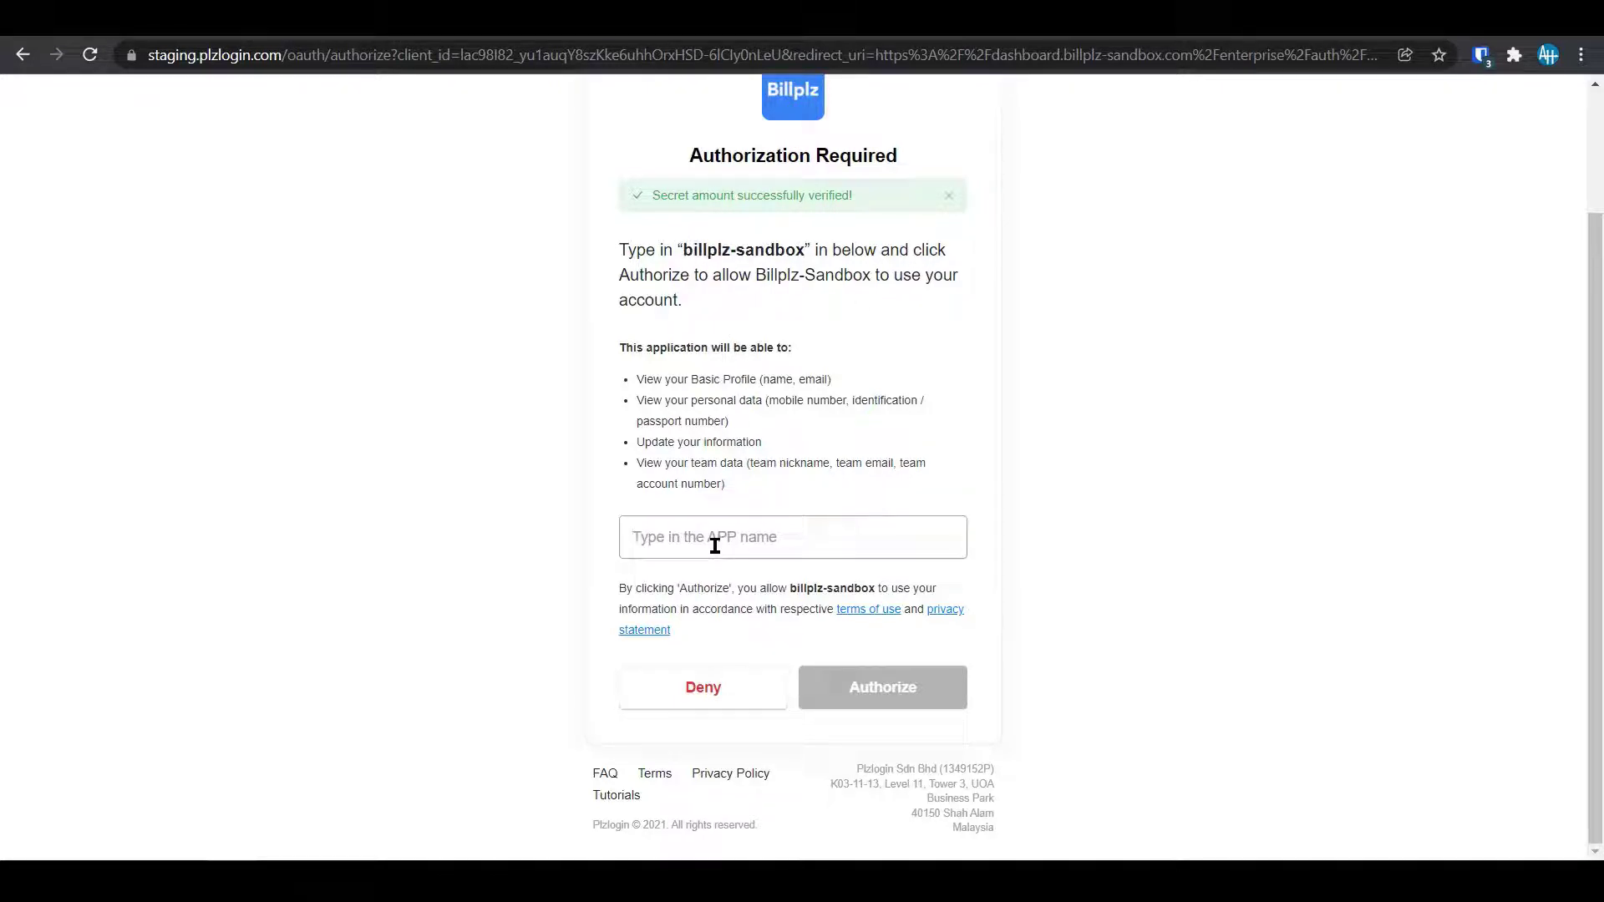
key(ctrl+v)
click(911, 687)
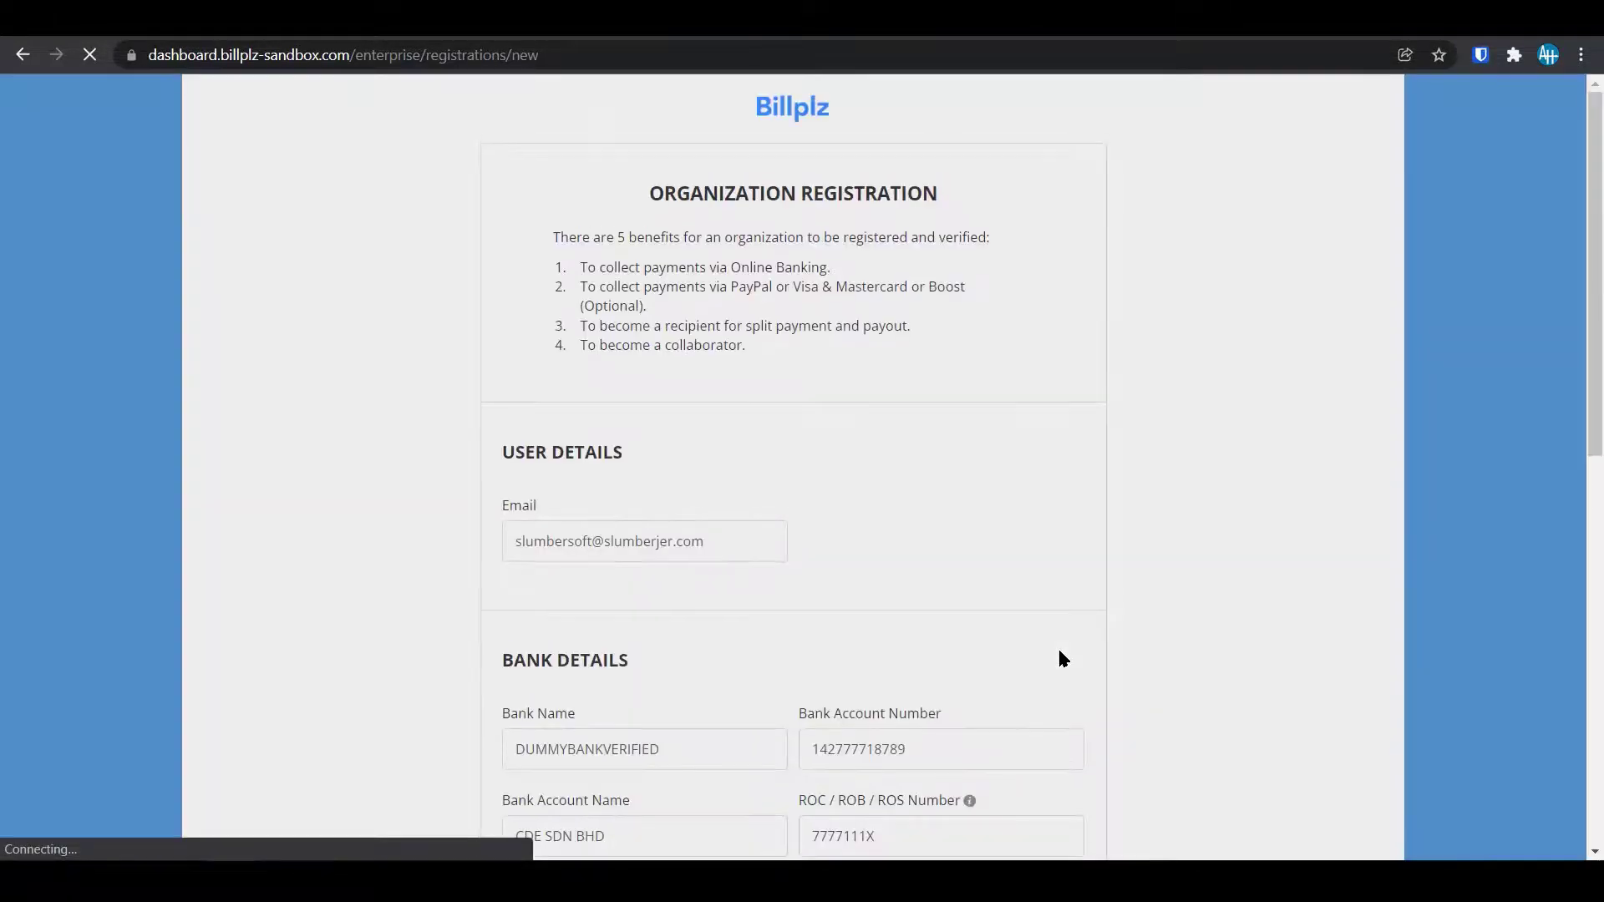
Pass the 'I'm not a robot' check by selecting the taxi pictures.
scroll(1059, 651, down, 7)
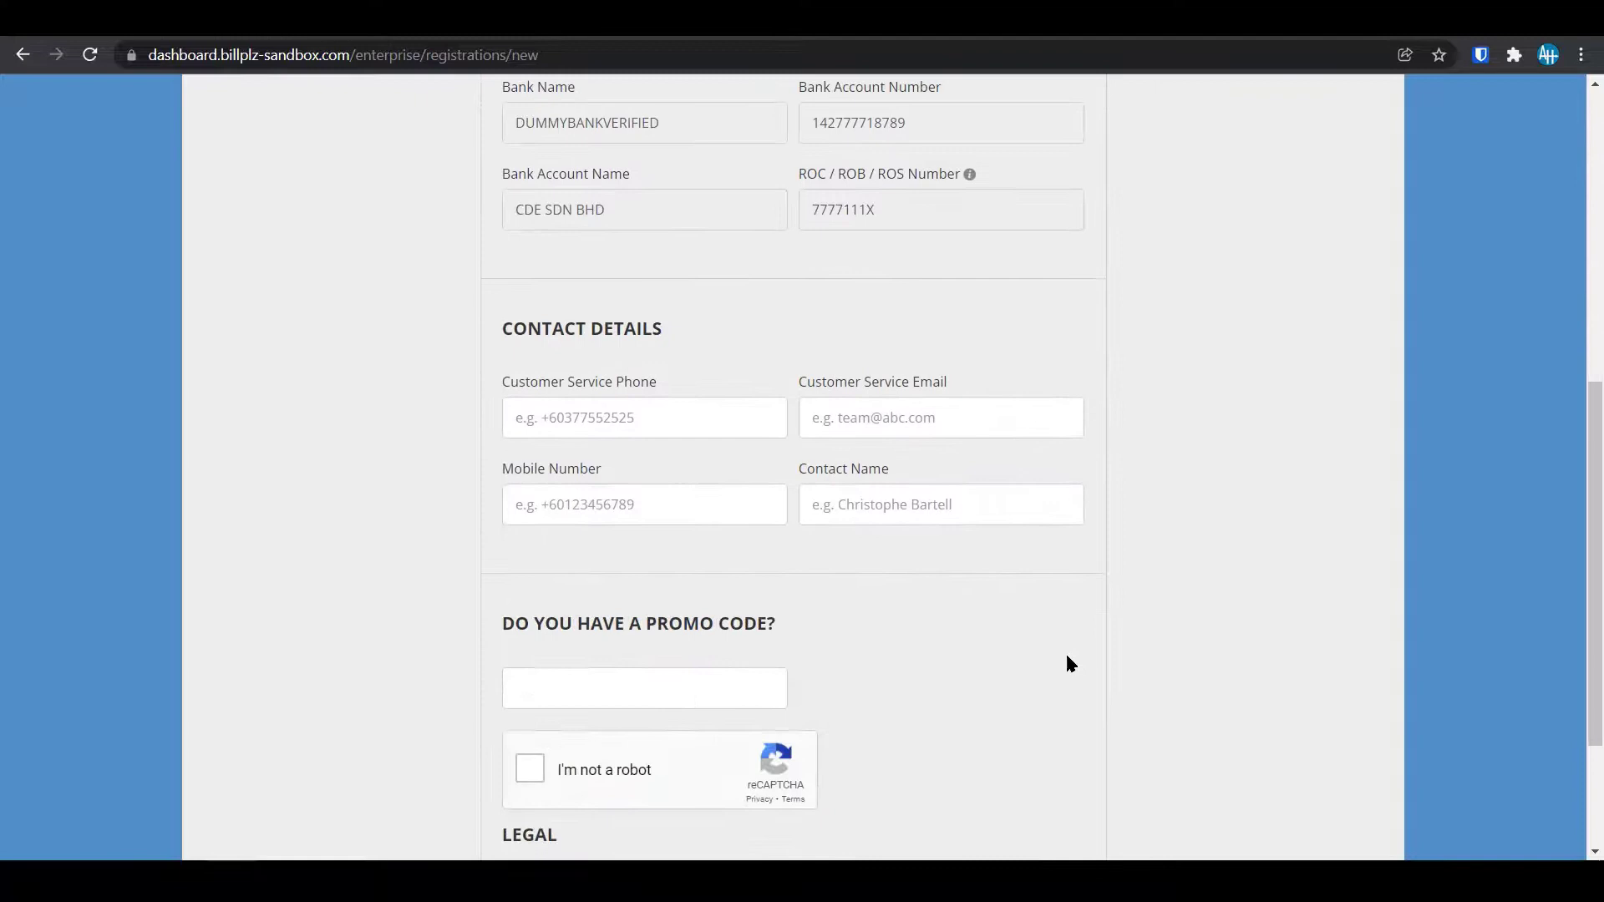
scroll(994, 651, down, 3)
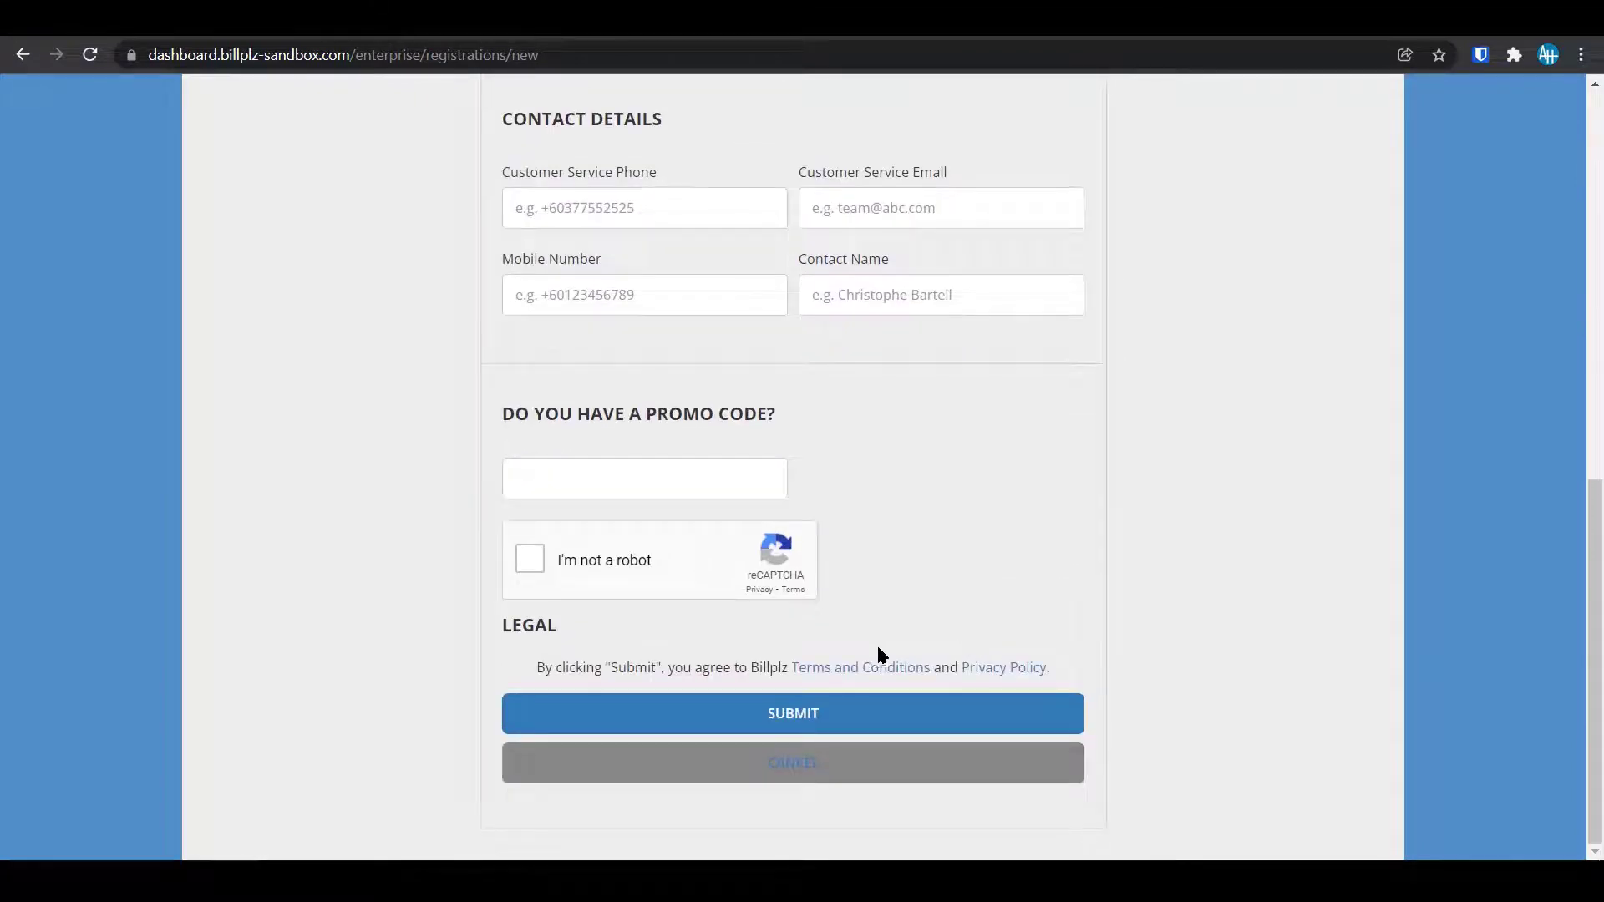
click(529, 560)
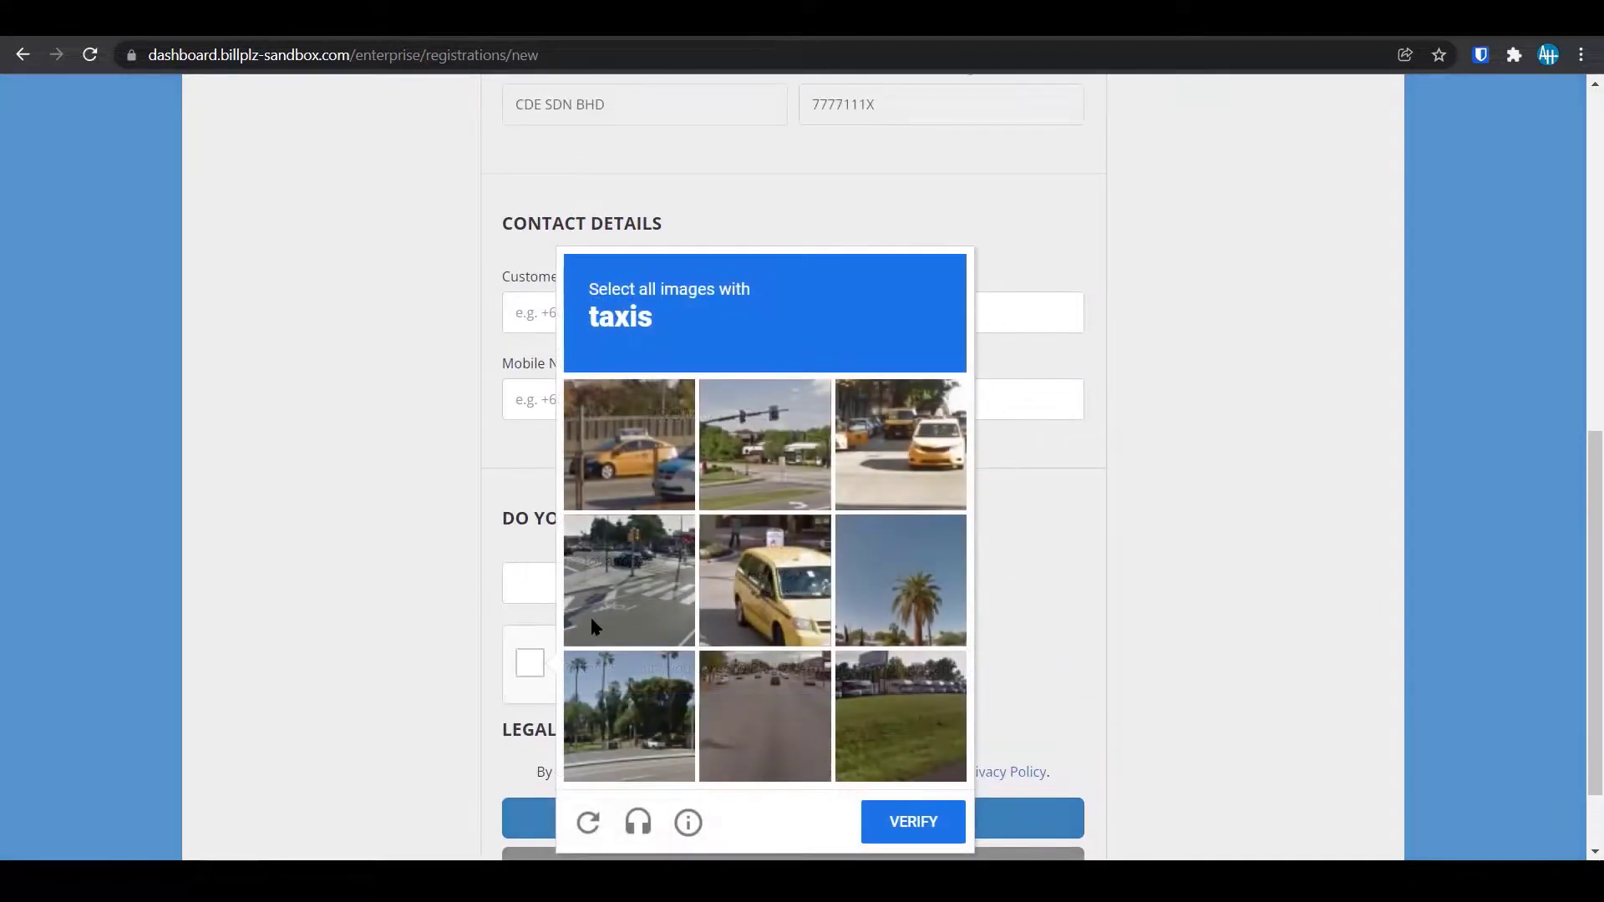
click(662, 483)
click(770, 576)
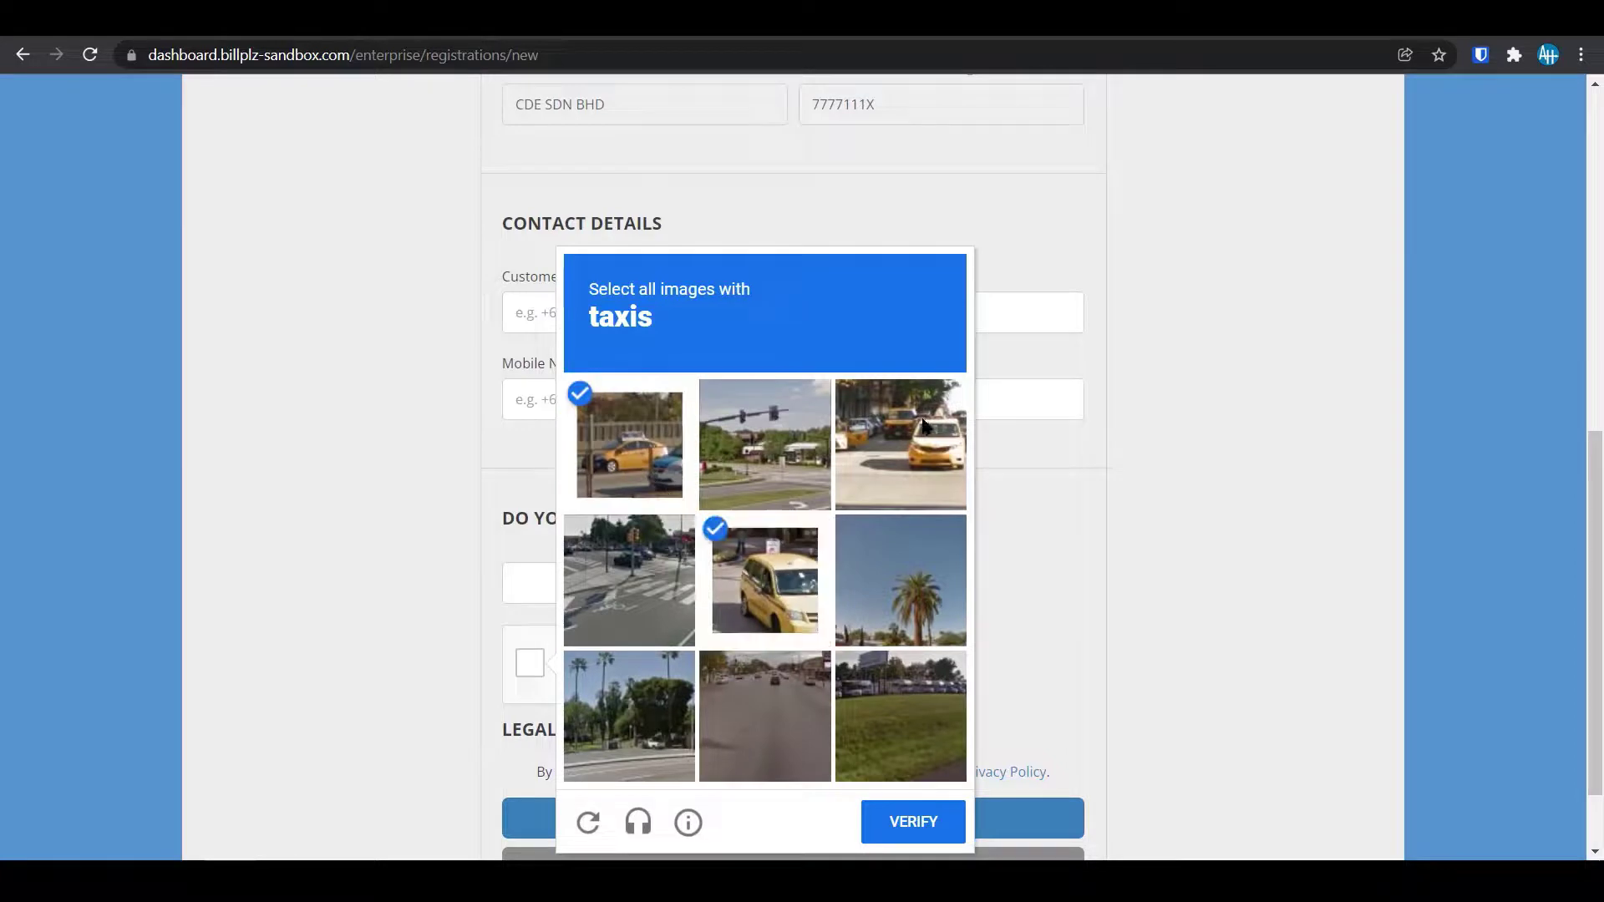
click(900, 444)
click(884, 833)
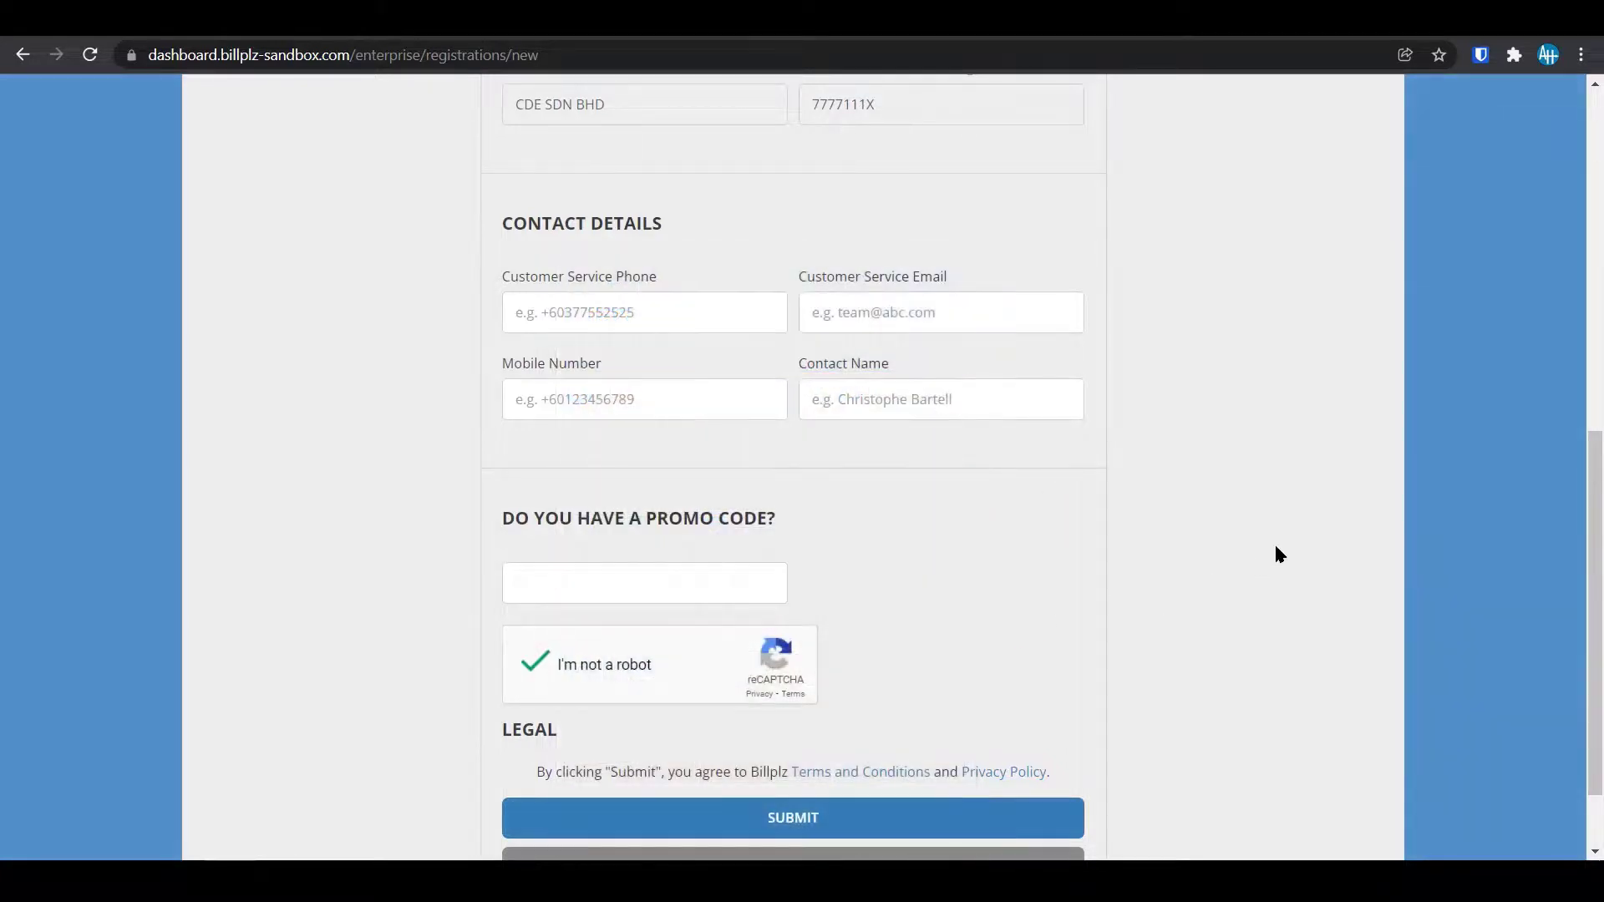
Scroll through the Organization Registration form and submit it.
scroll(1102, 552, down, 1)
scroll(1095, 538, up, 10)
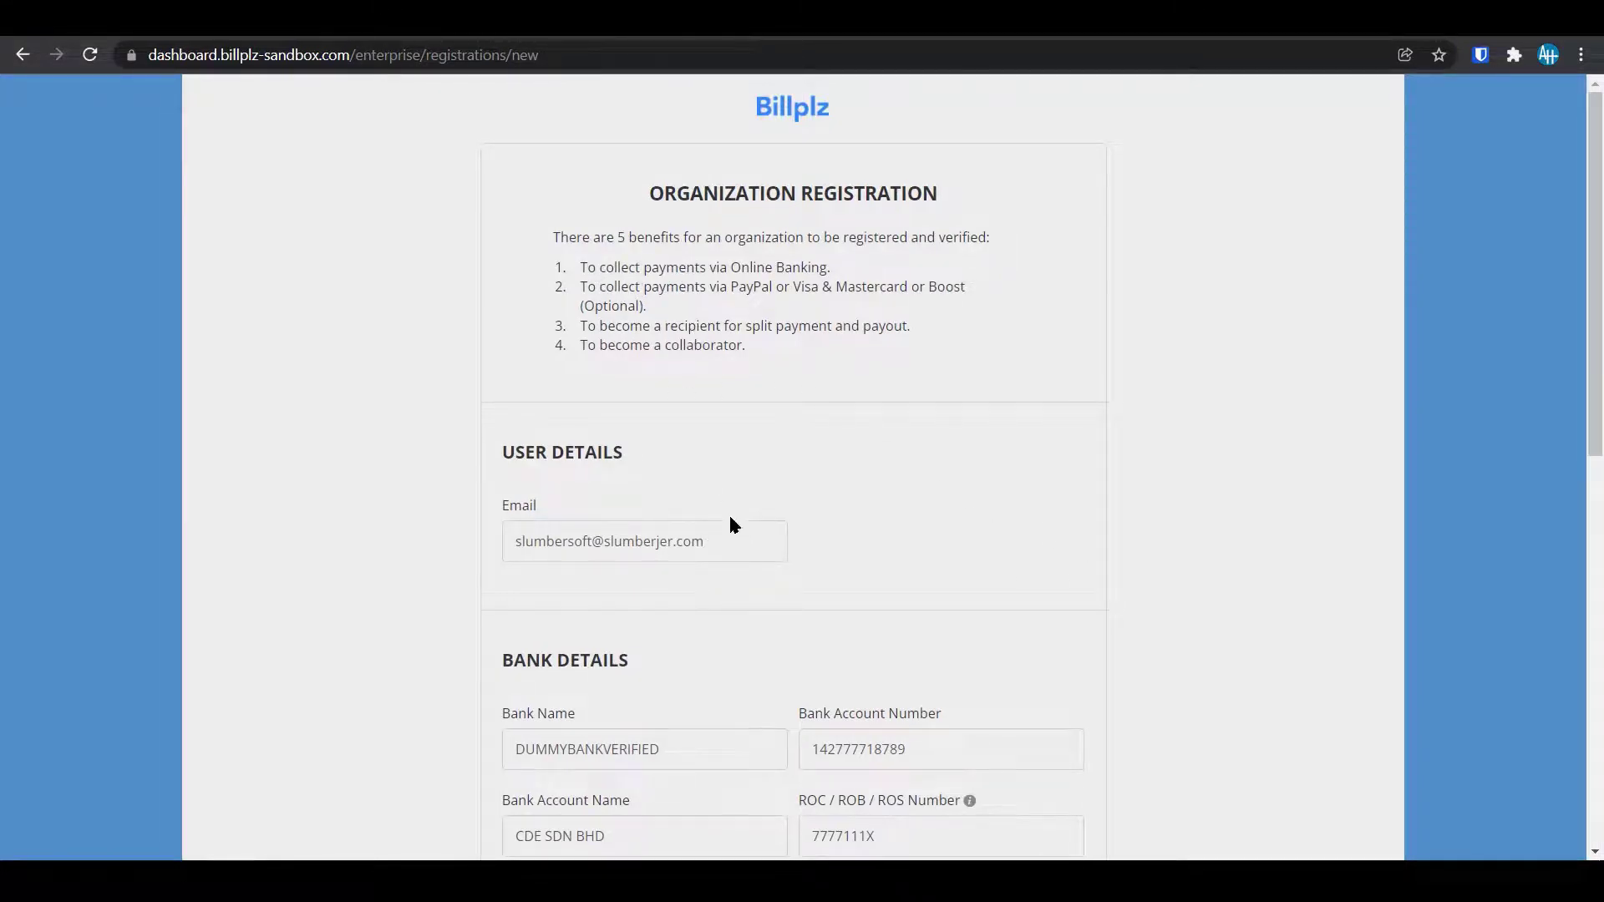
scroll(710, 493, down, 3)
scroll(1036, 418, down, 4)
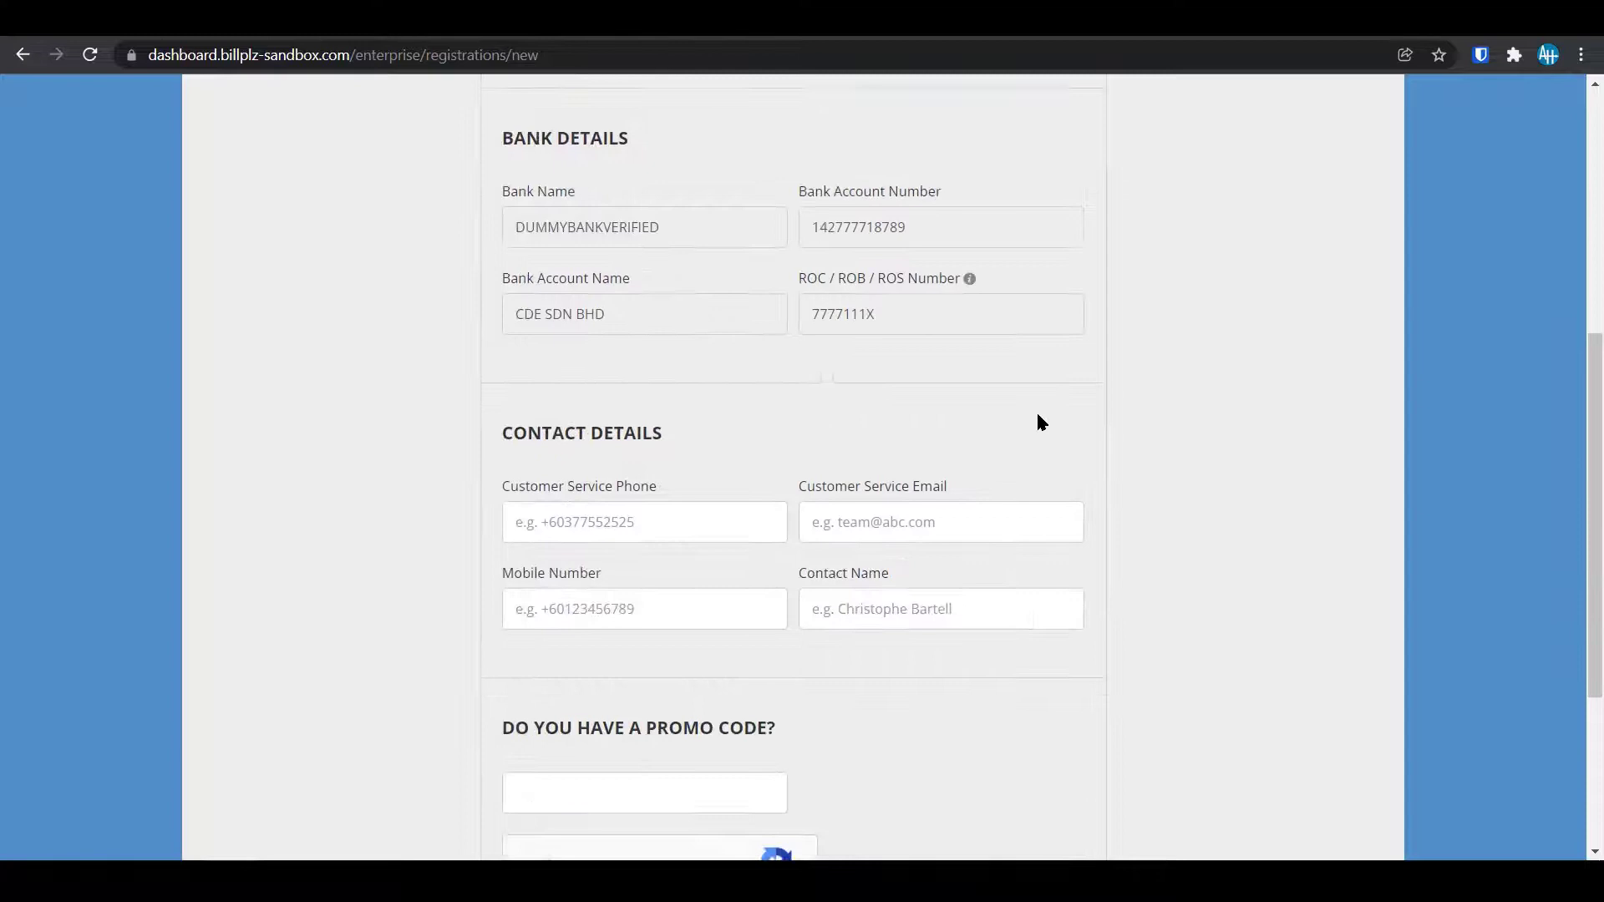
scroll(692, 562, down, 1)
scroll(692, 562, down, 2)
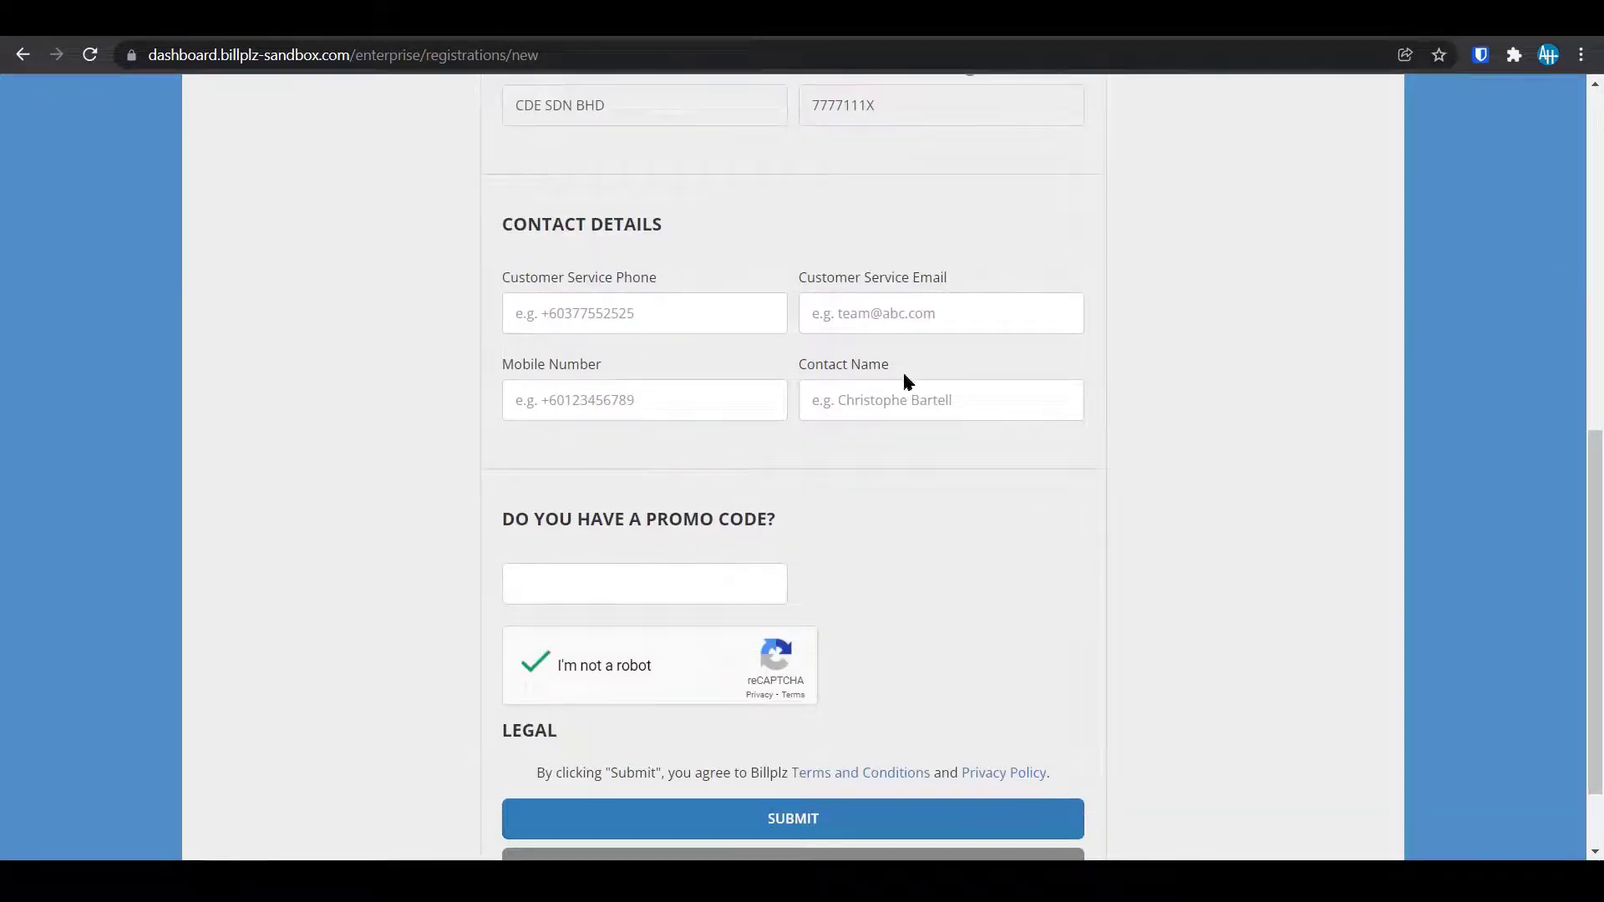
scroll(1078, 512, down, 1)
scroll(1076, 510, down, 1)
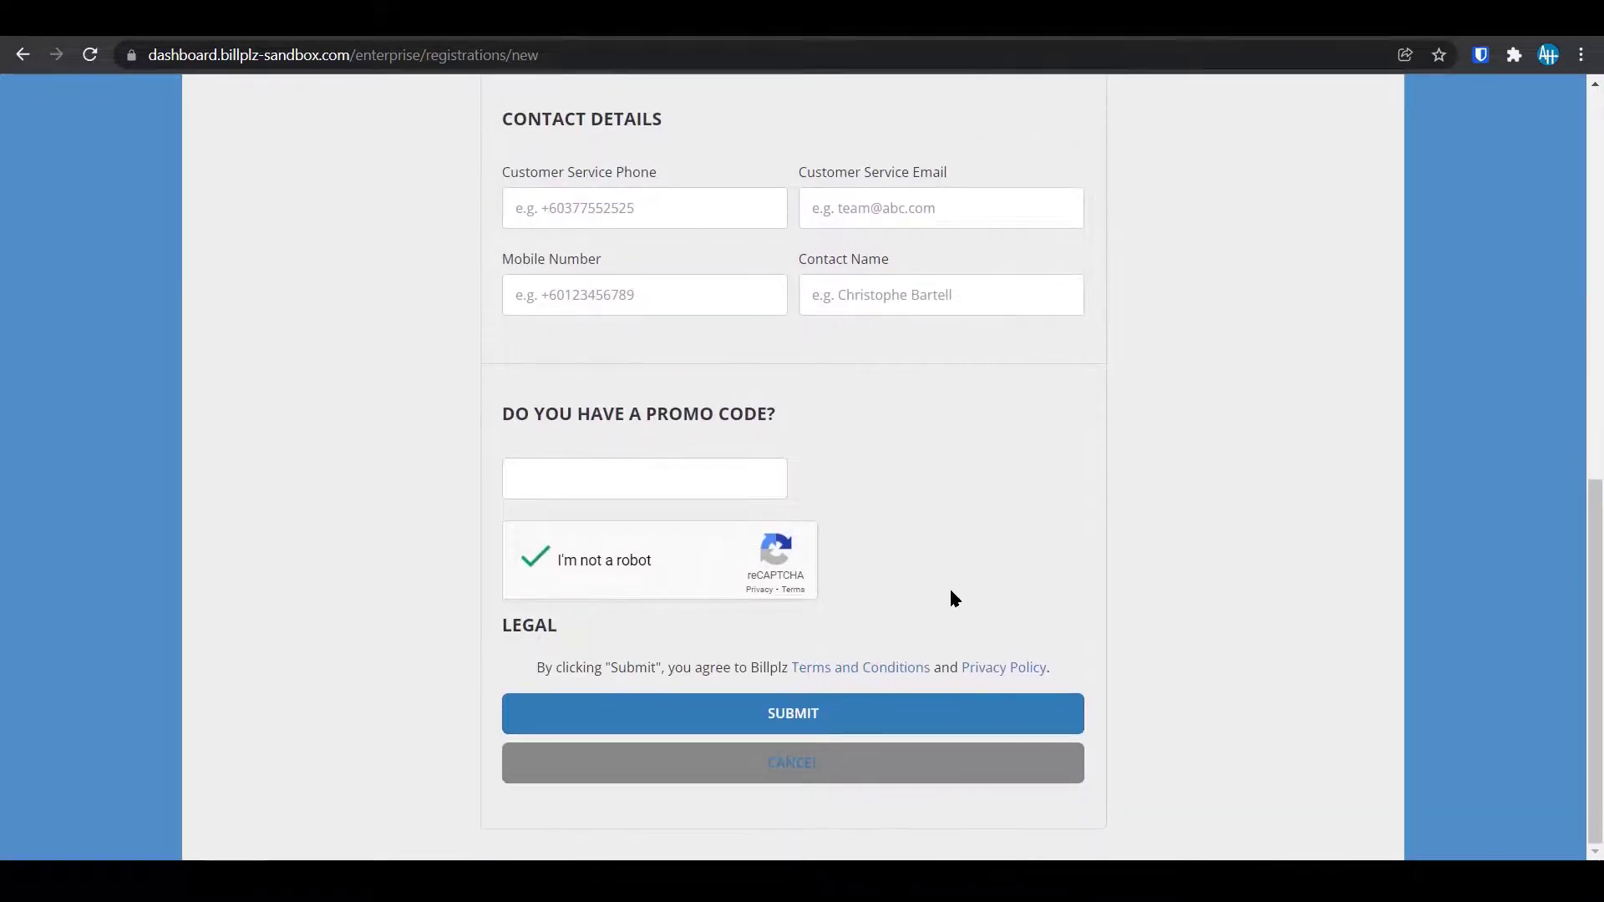
click(824, 719)
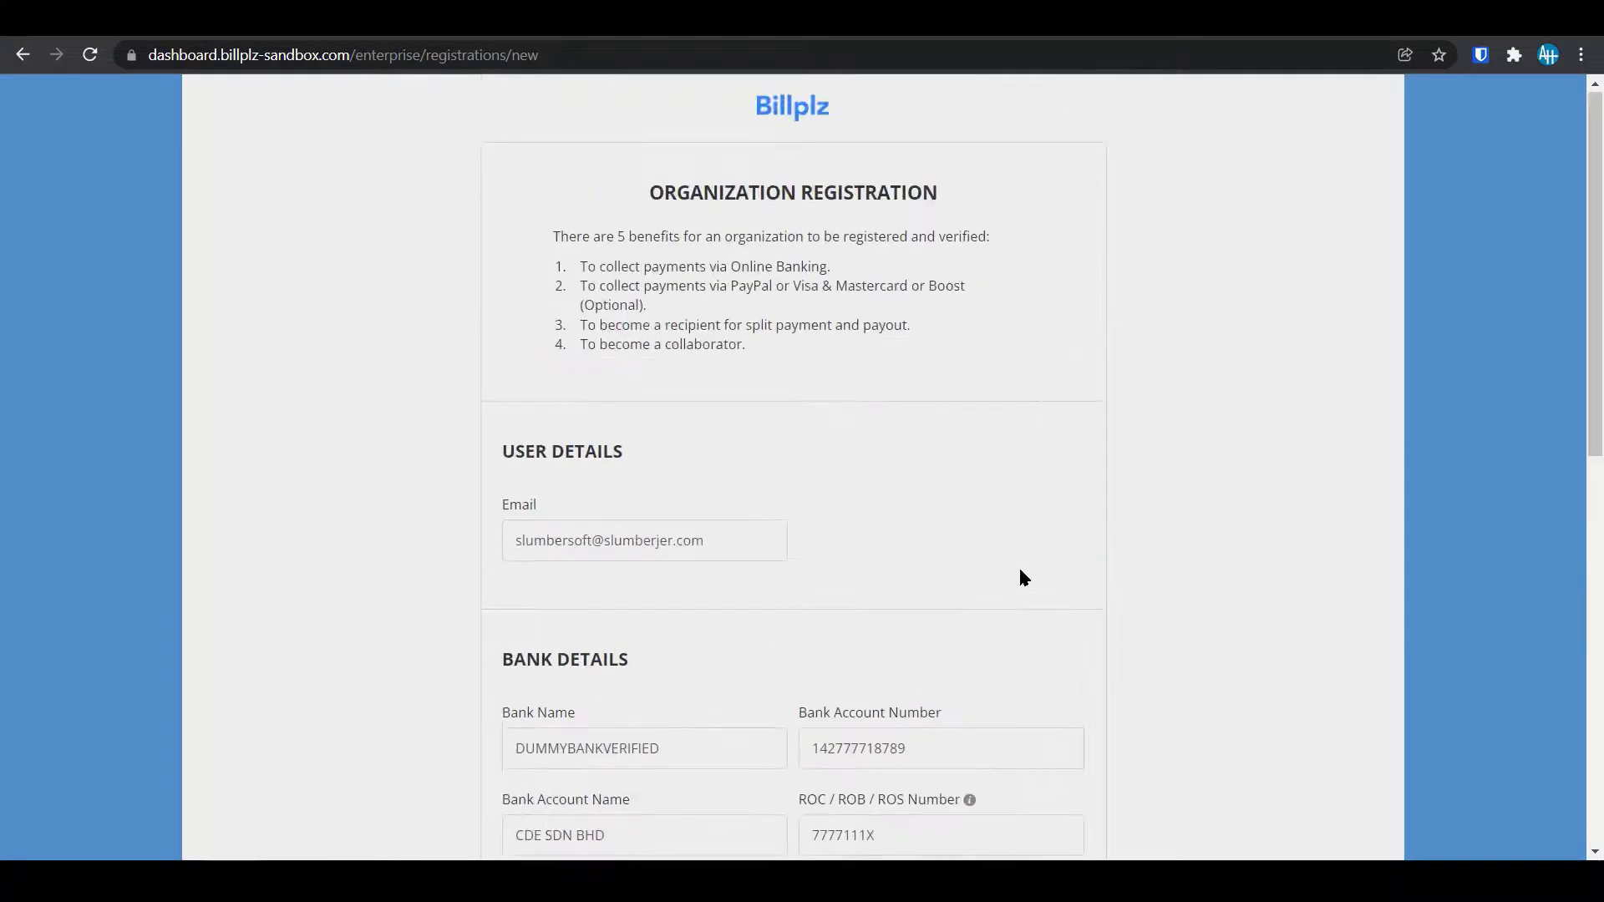
scroll(1021, 573, down, 10)
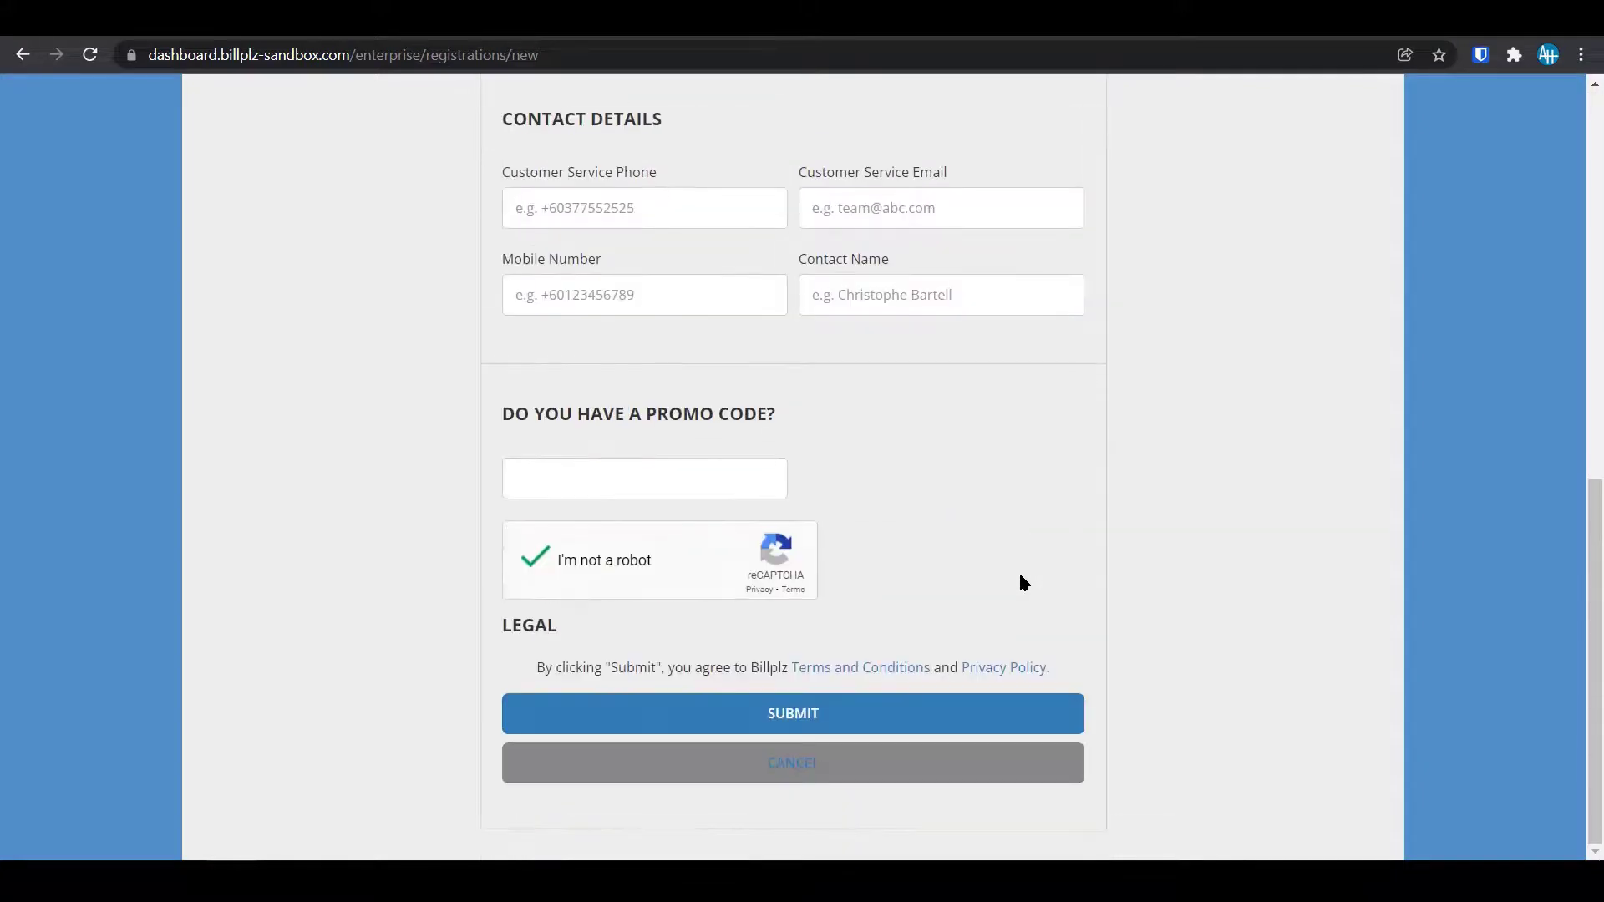
Fill in the customer service phone number and customer service e-mail.
click(877, 717)
scroll(1170, 608, up, 5)
click(715, 623)
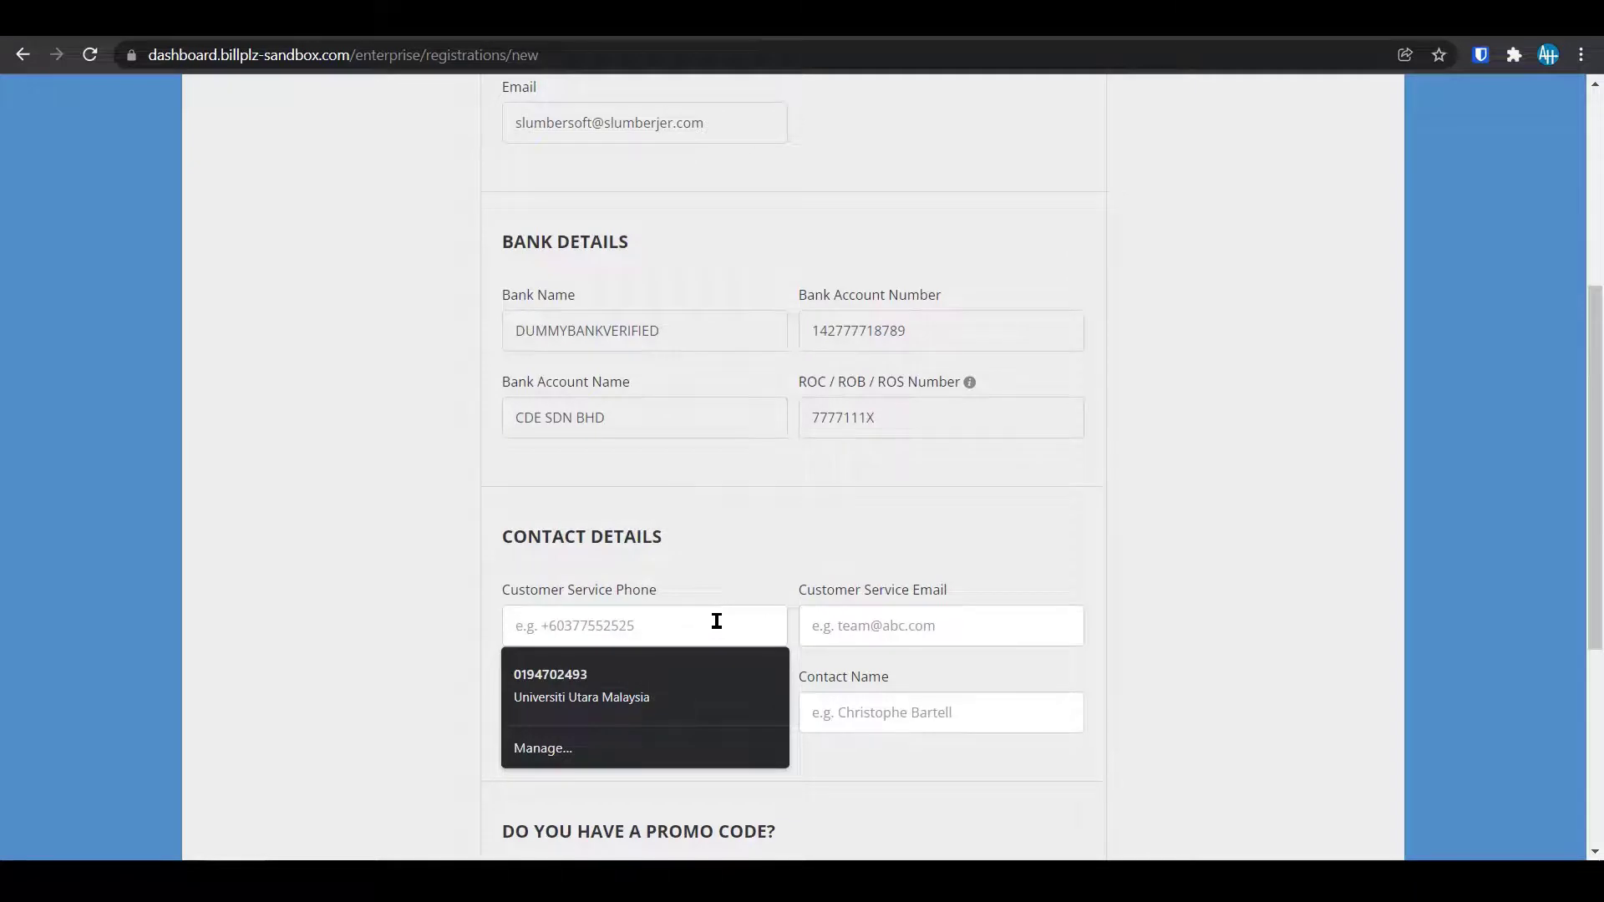
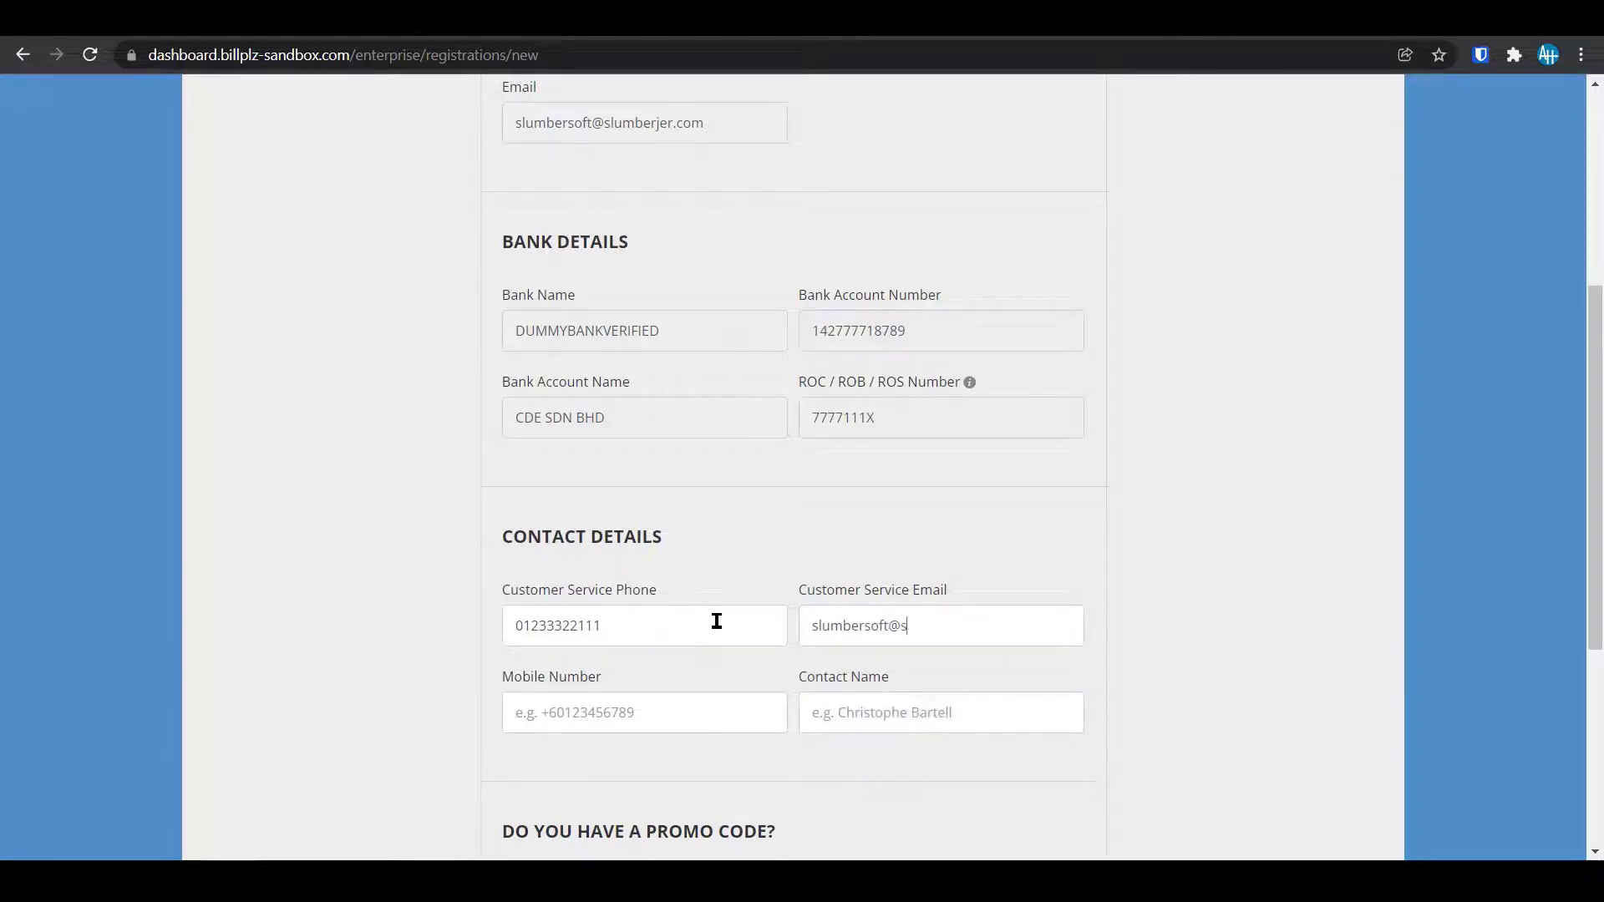
key(Tab)
Set the mobile number to the same number as the customer service phone.
text(01)
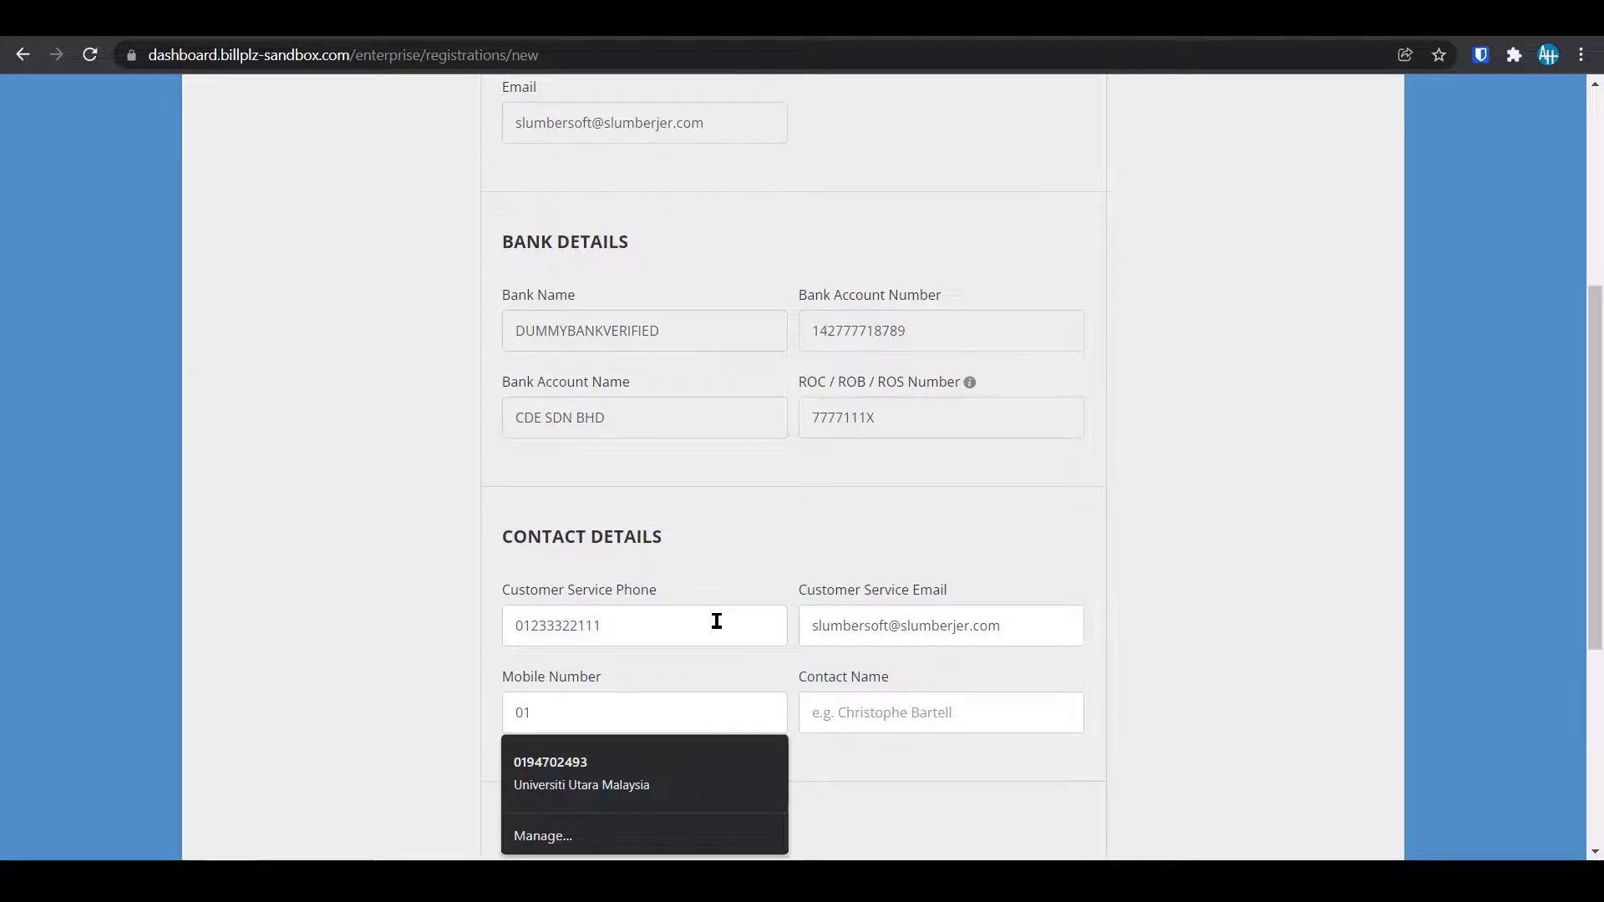
click(717, 621)
double_click(676, 623)
key(ctrl+c)
click(685, 723)
key(ctrl+a)
key(ctrl+v)
key(ctrl+a)
Enter the contact name and submit the organization registration.
click(923, 723)
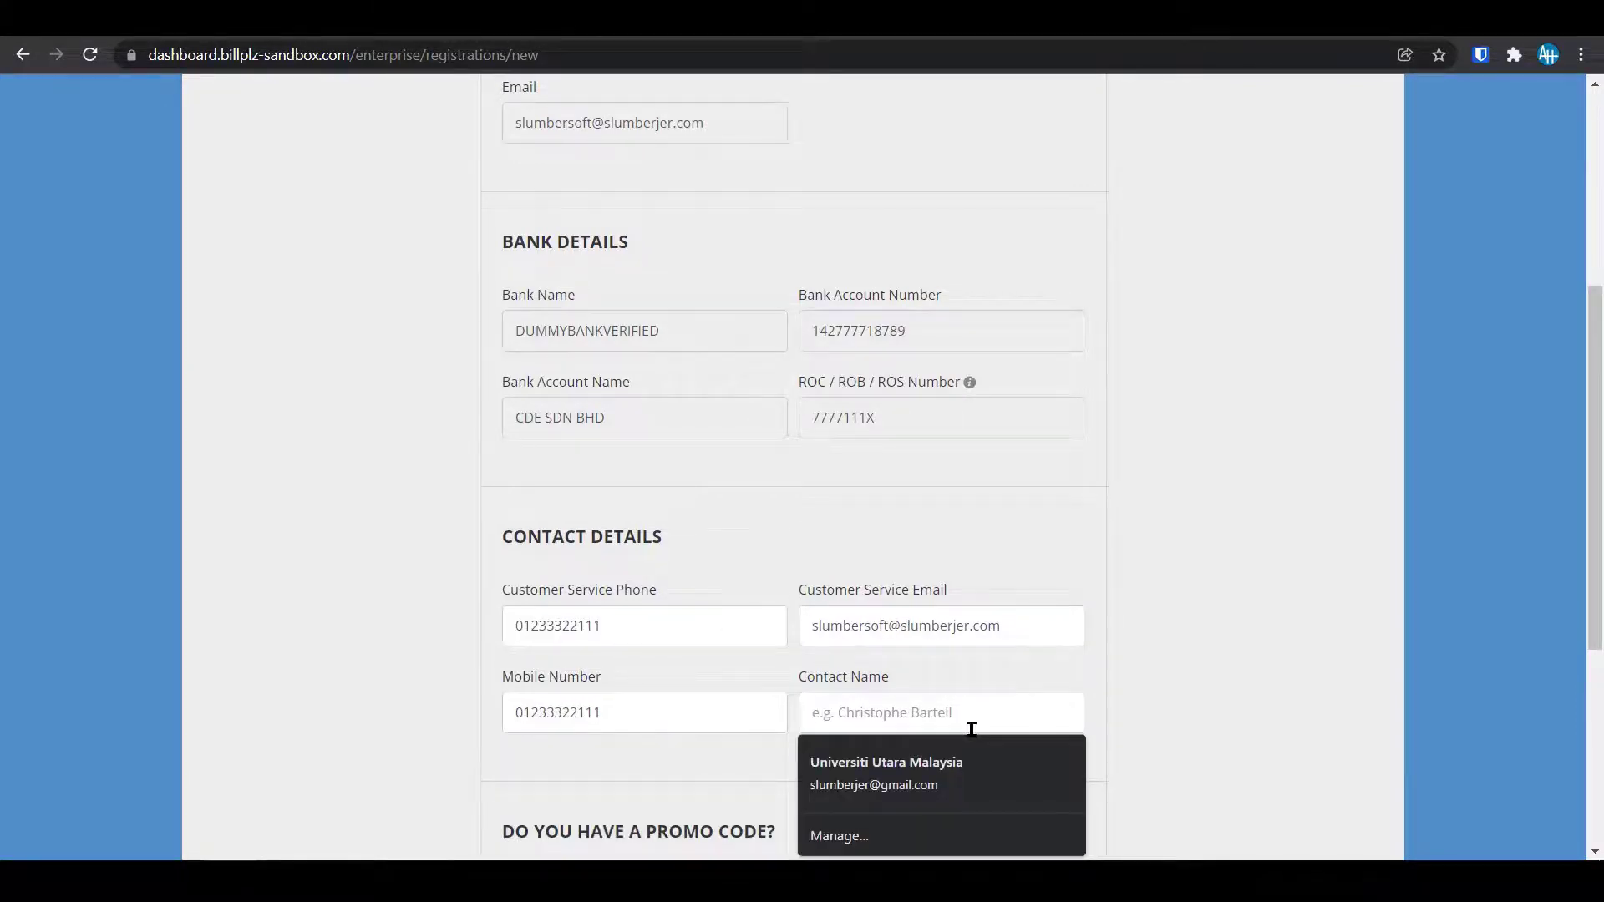
text(ALI B ABU)
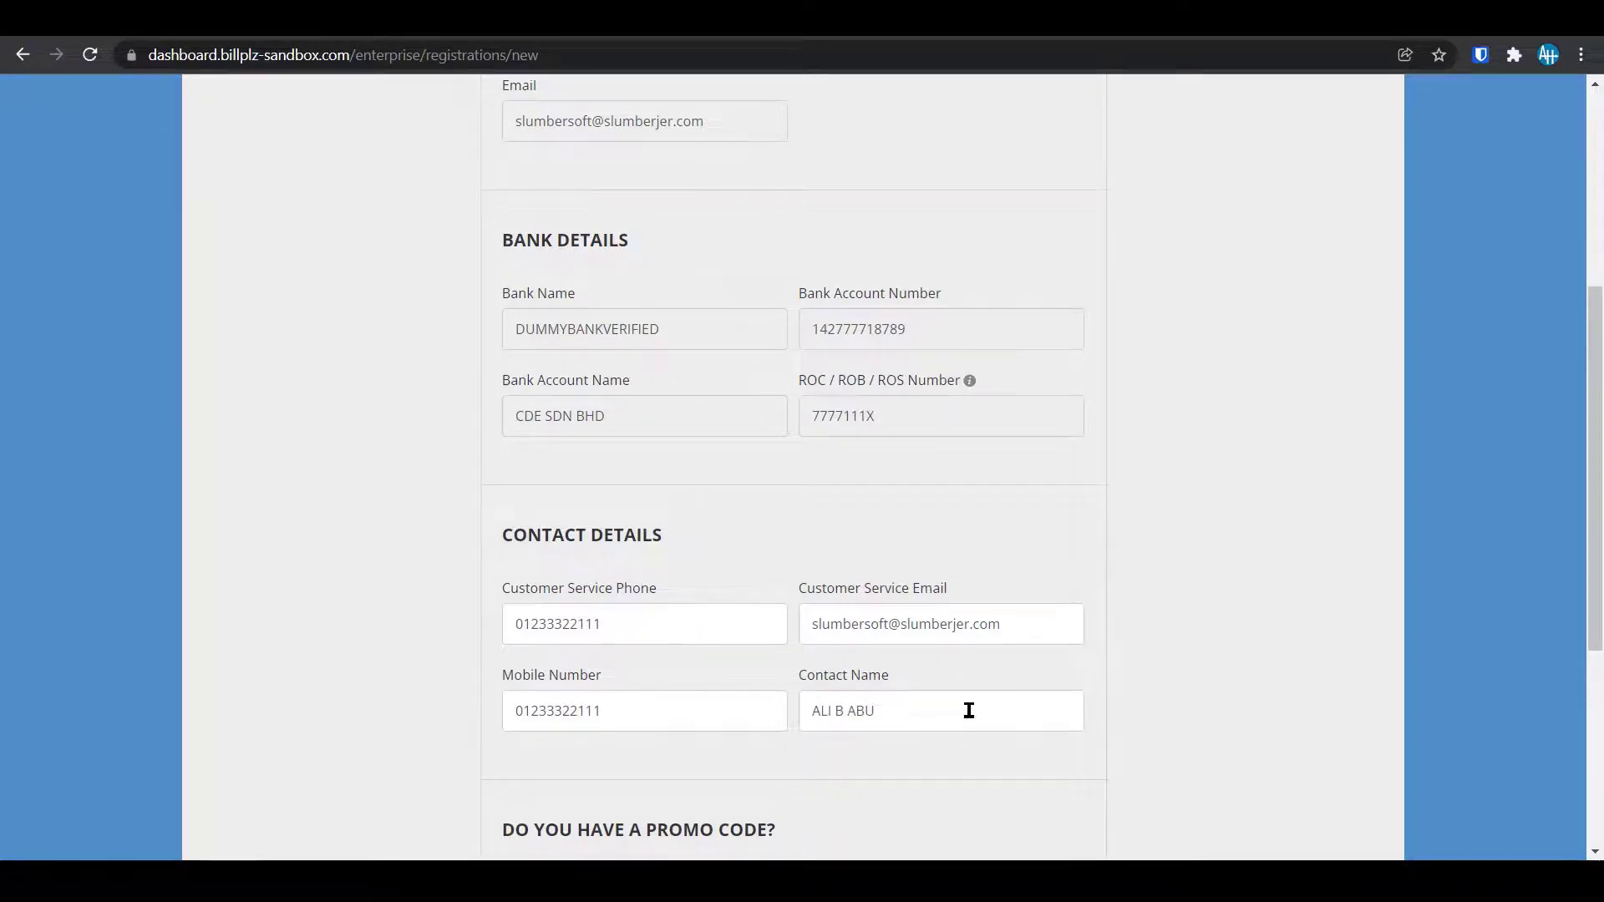
scroll(967, 710, down, 3)
click(628, 583)
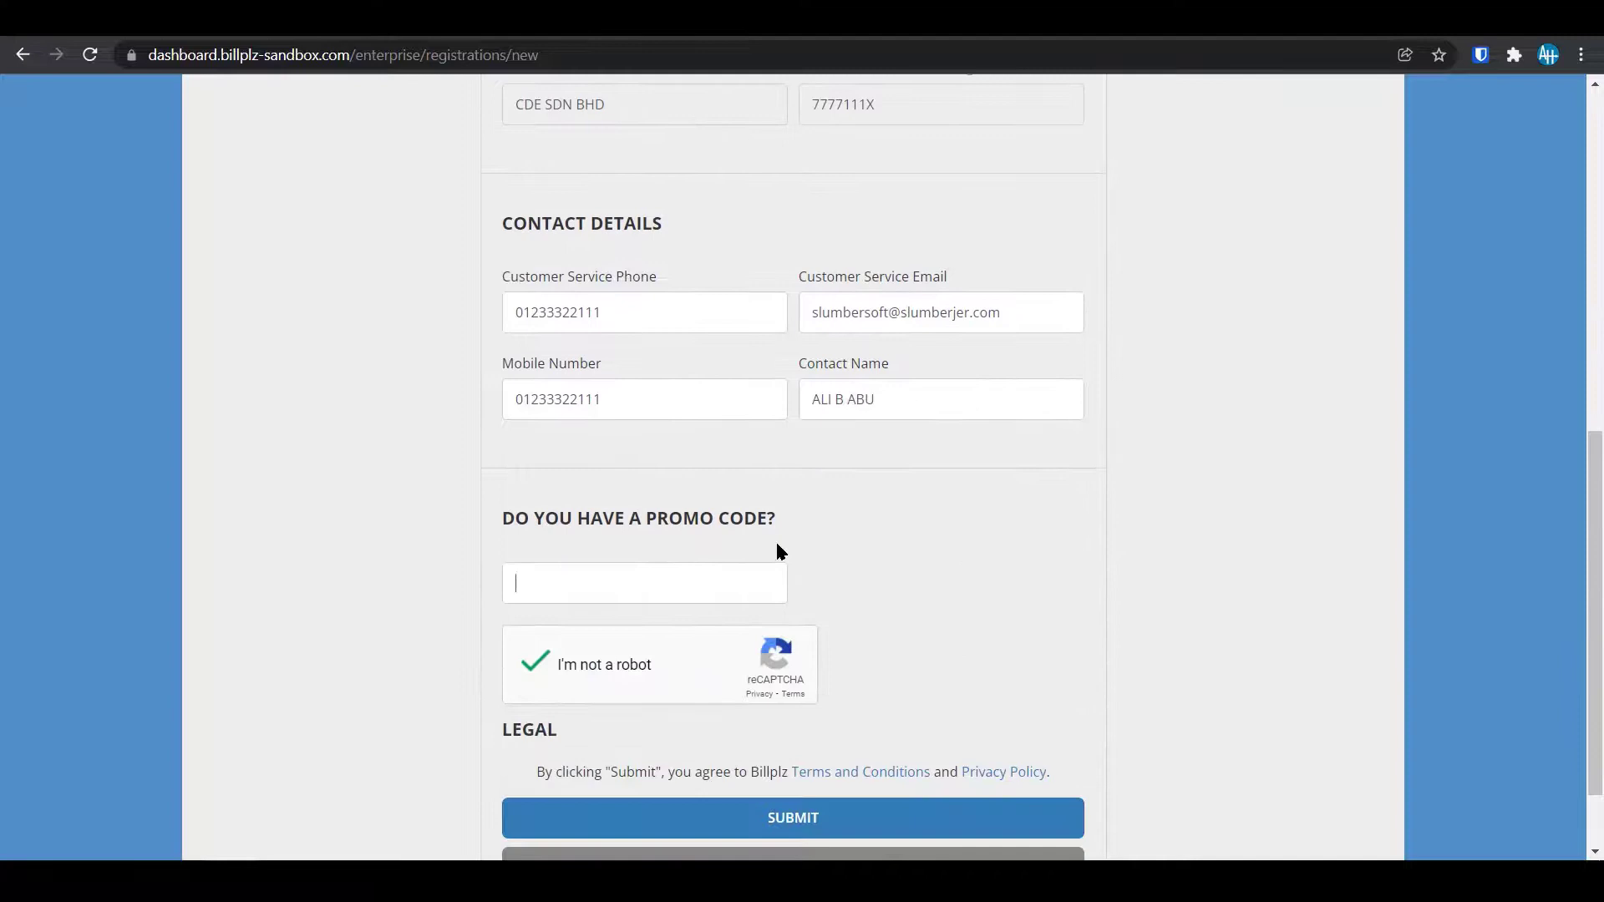
click(823, 817)
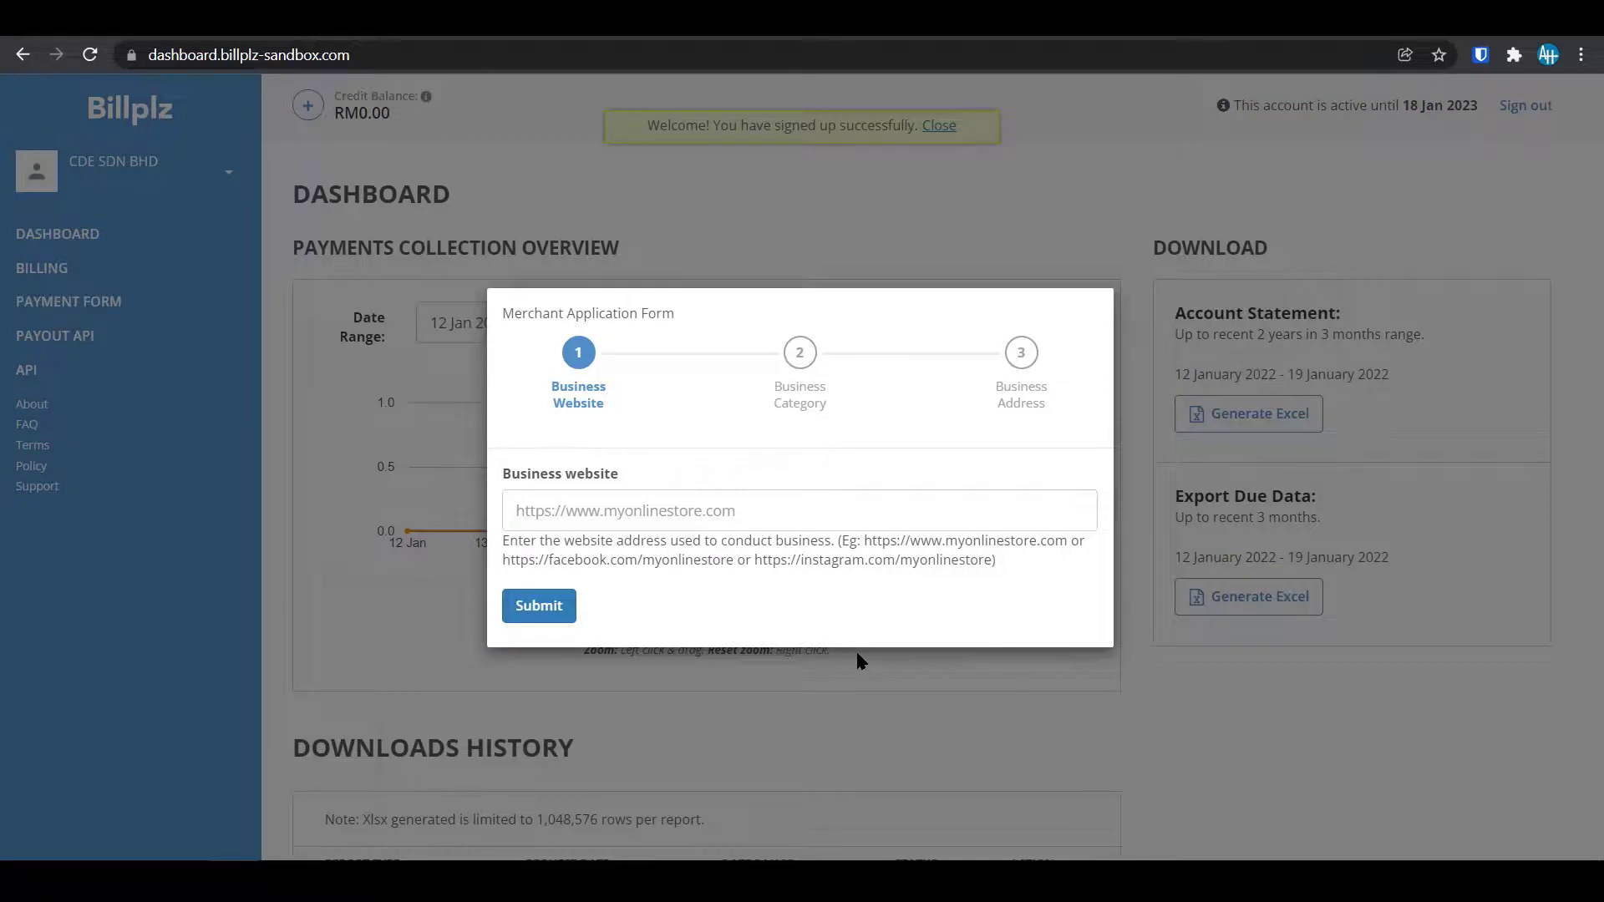
Fill in the saved business website and submit that step.
click(632, 524)
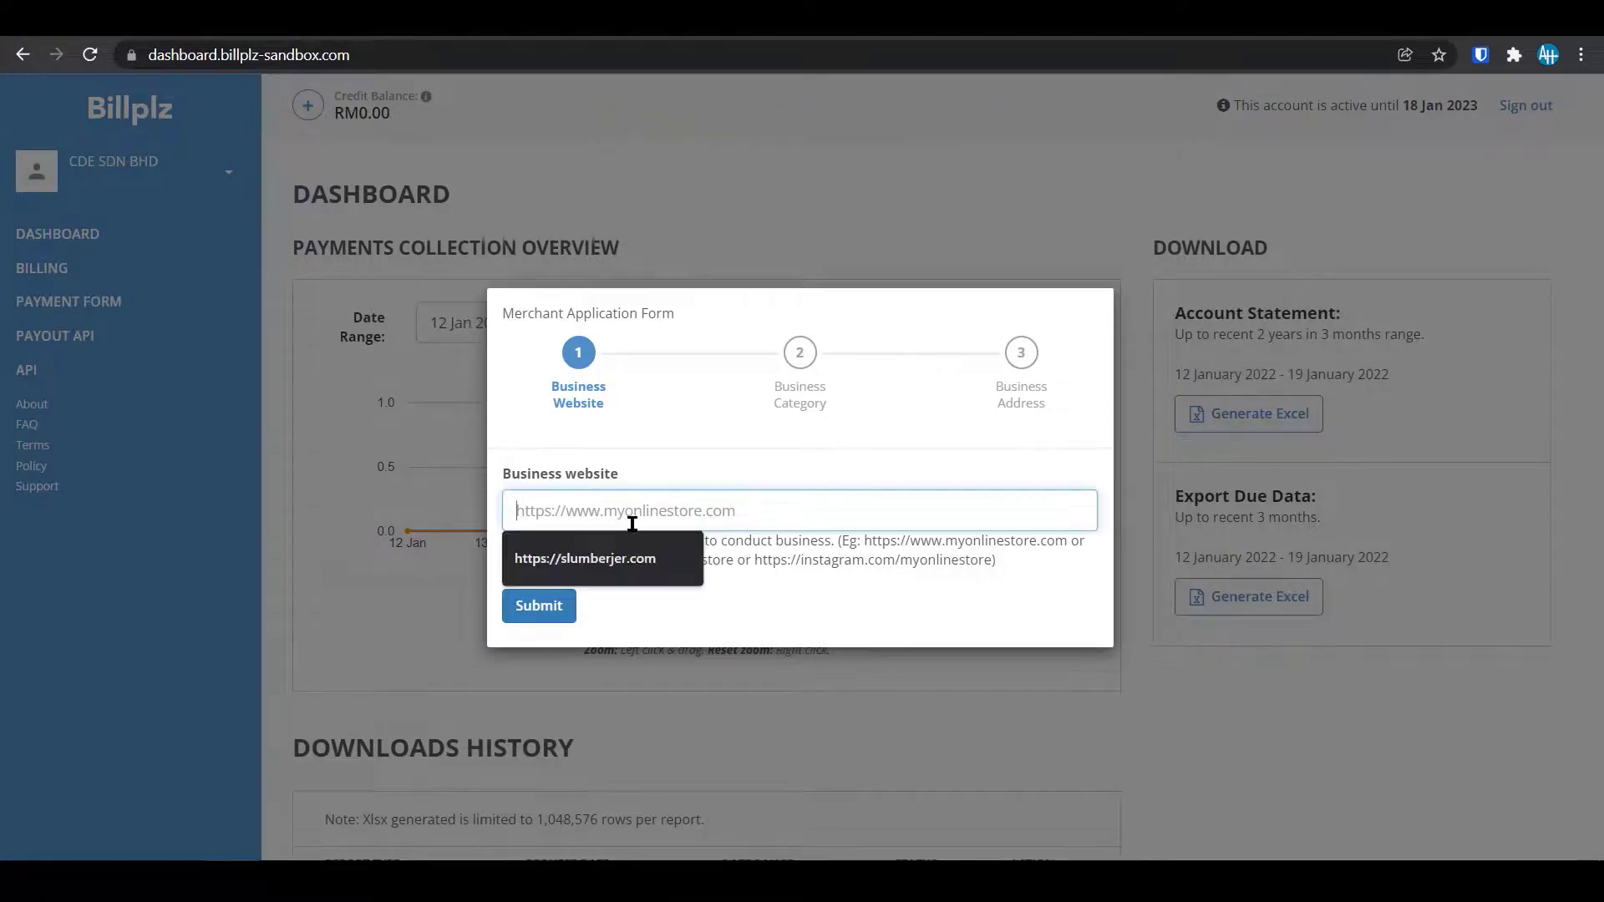
click(568, 556)
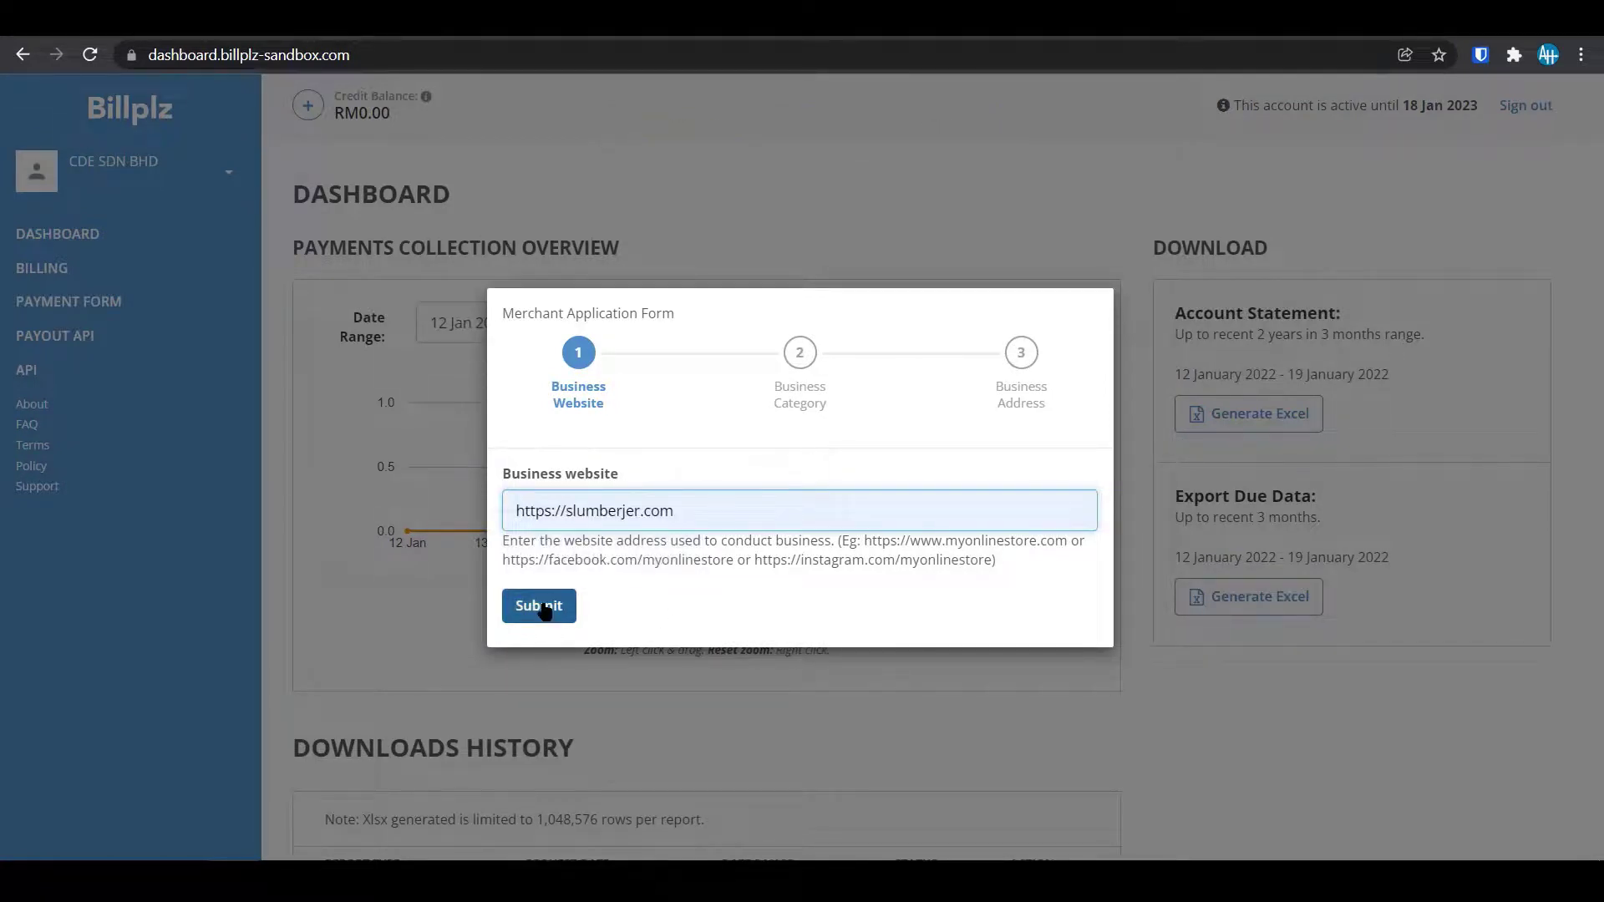
click(537, 608)
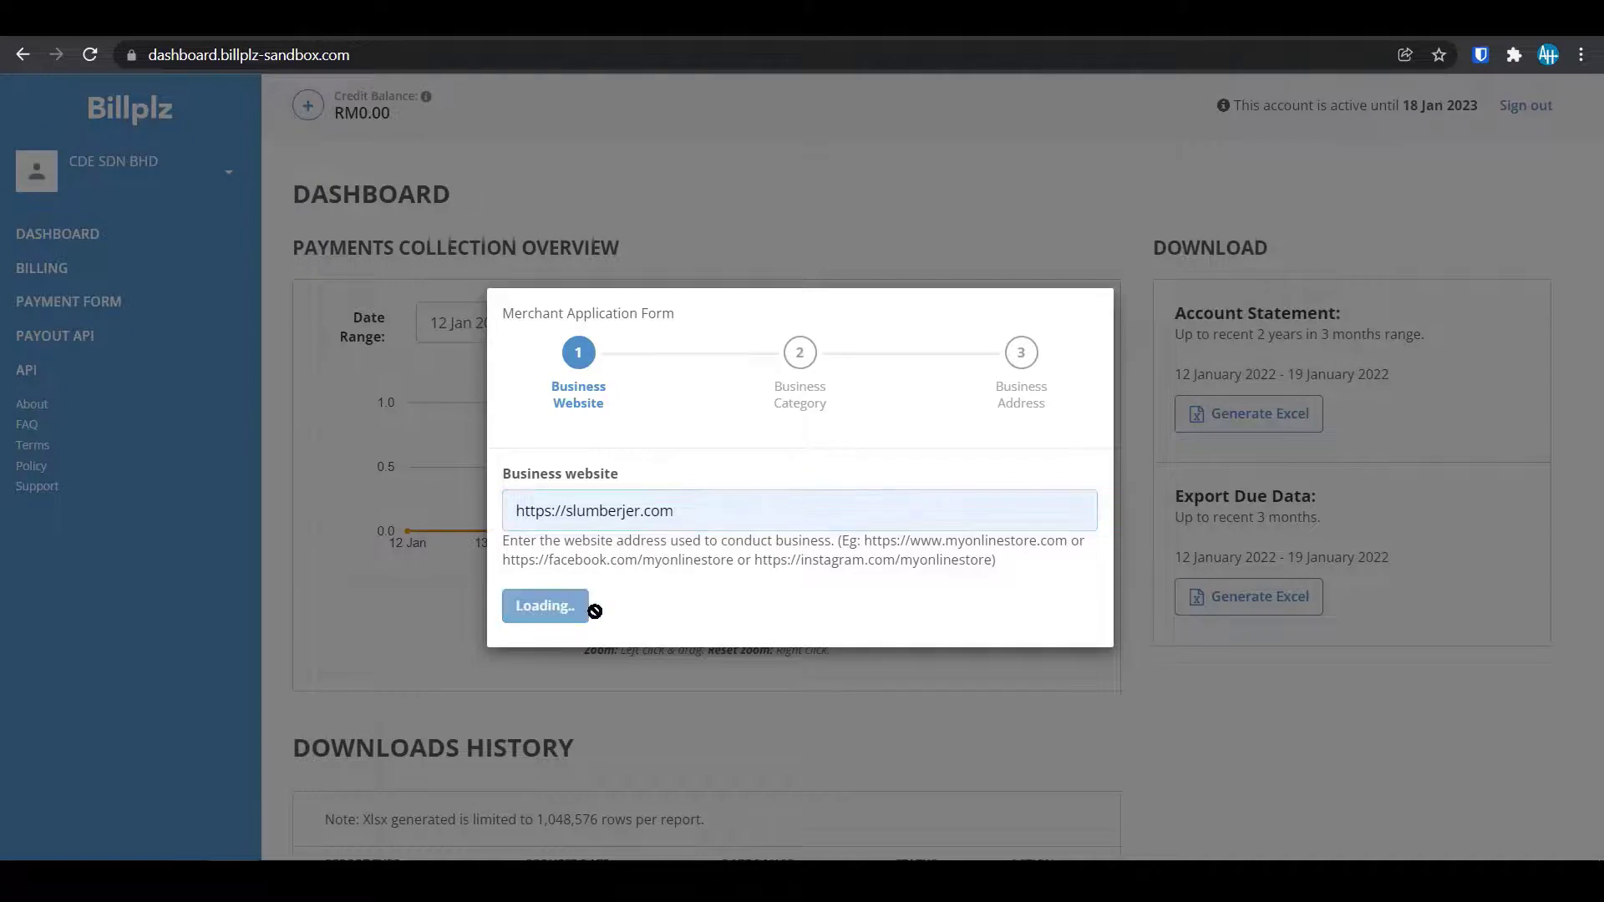
Choose category 0702 - FOOD SERVICES AND DRINKING PLACES with business model Both.
click(626, 493)
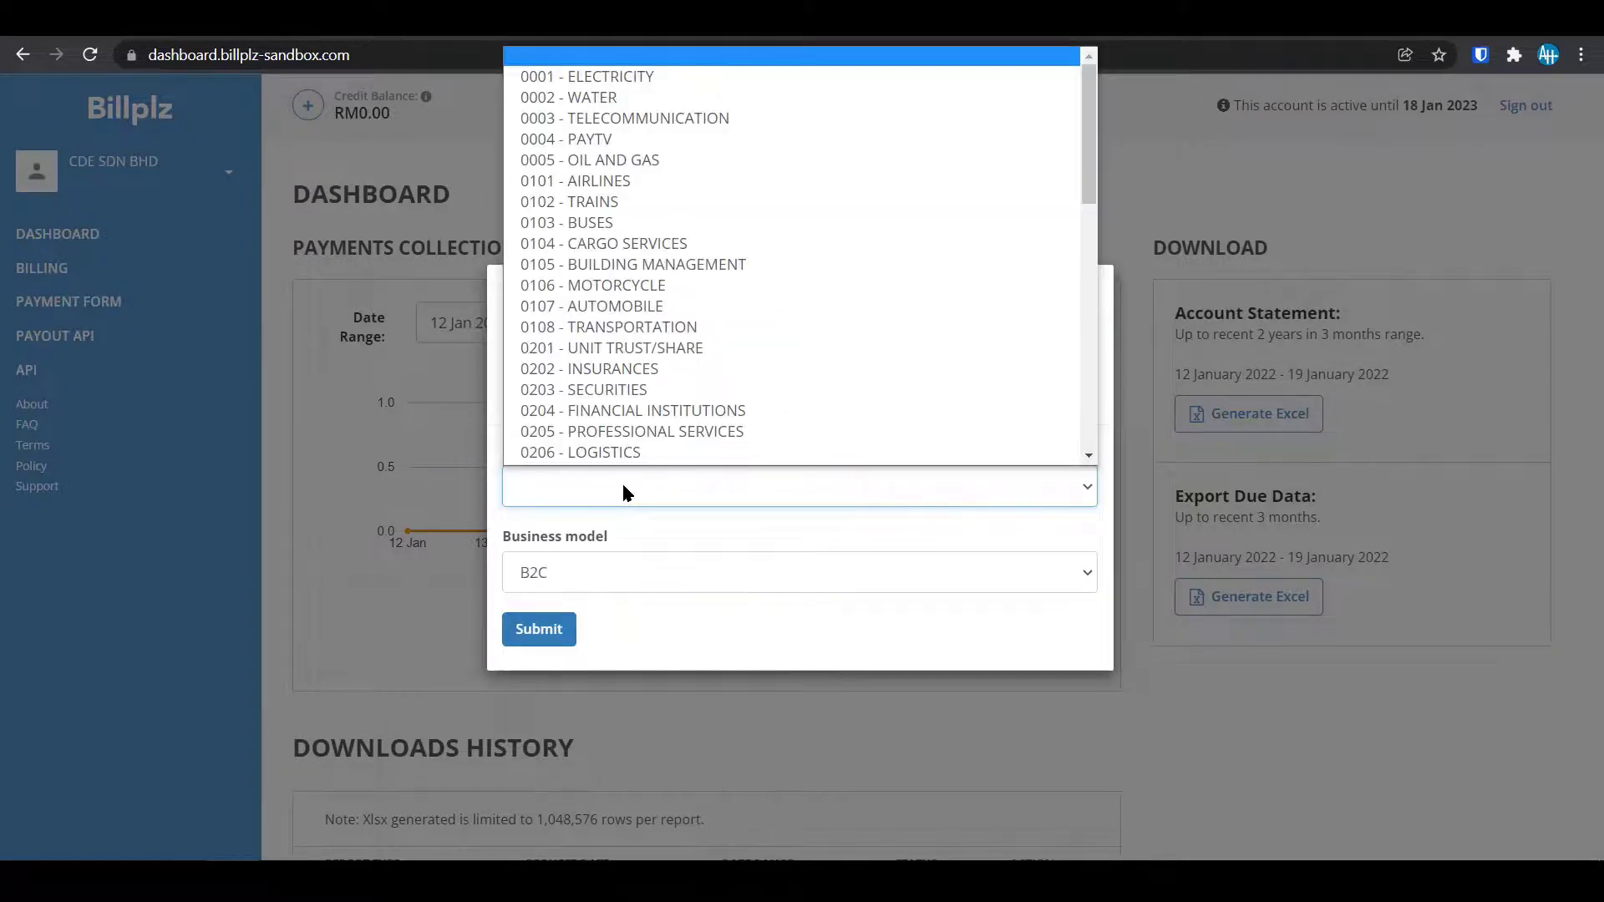
scroll(644, 209, up, 1)
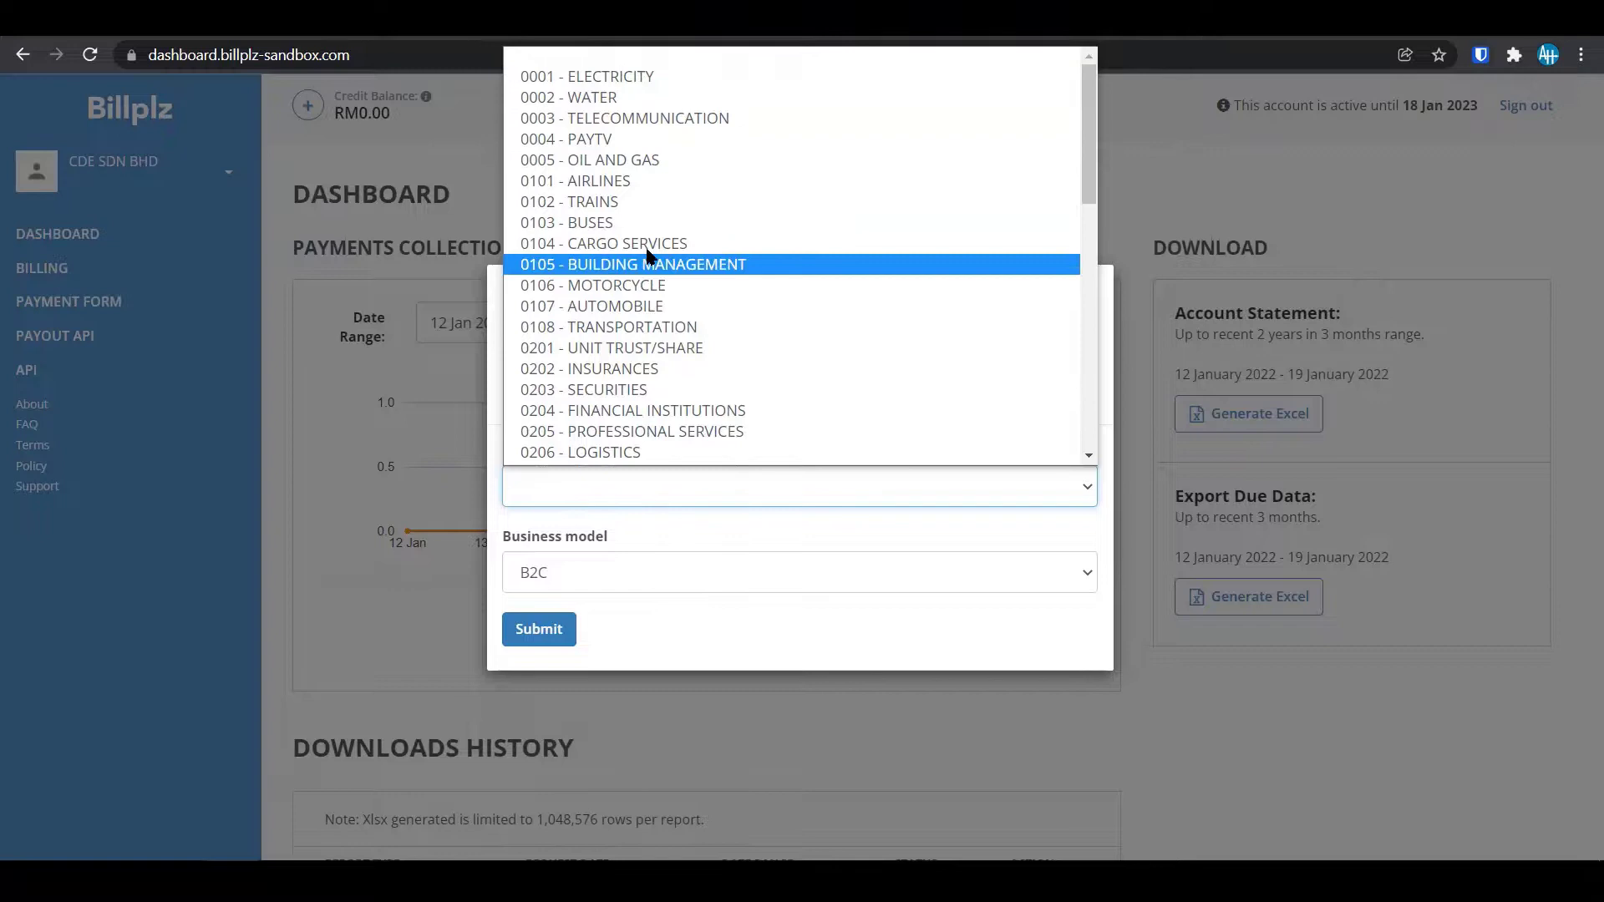
scroll(712, 392, down, 6)
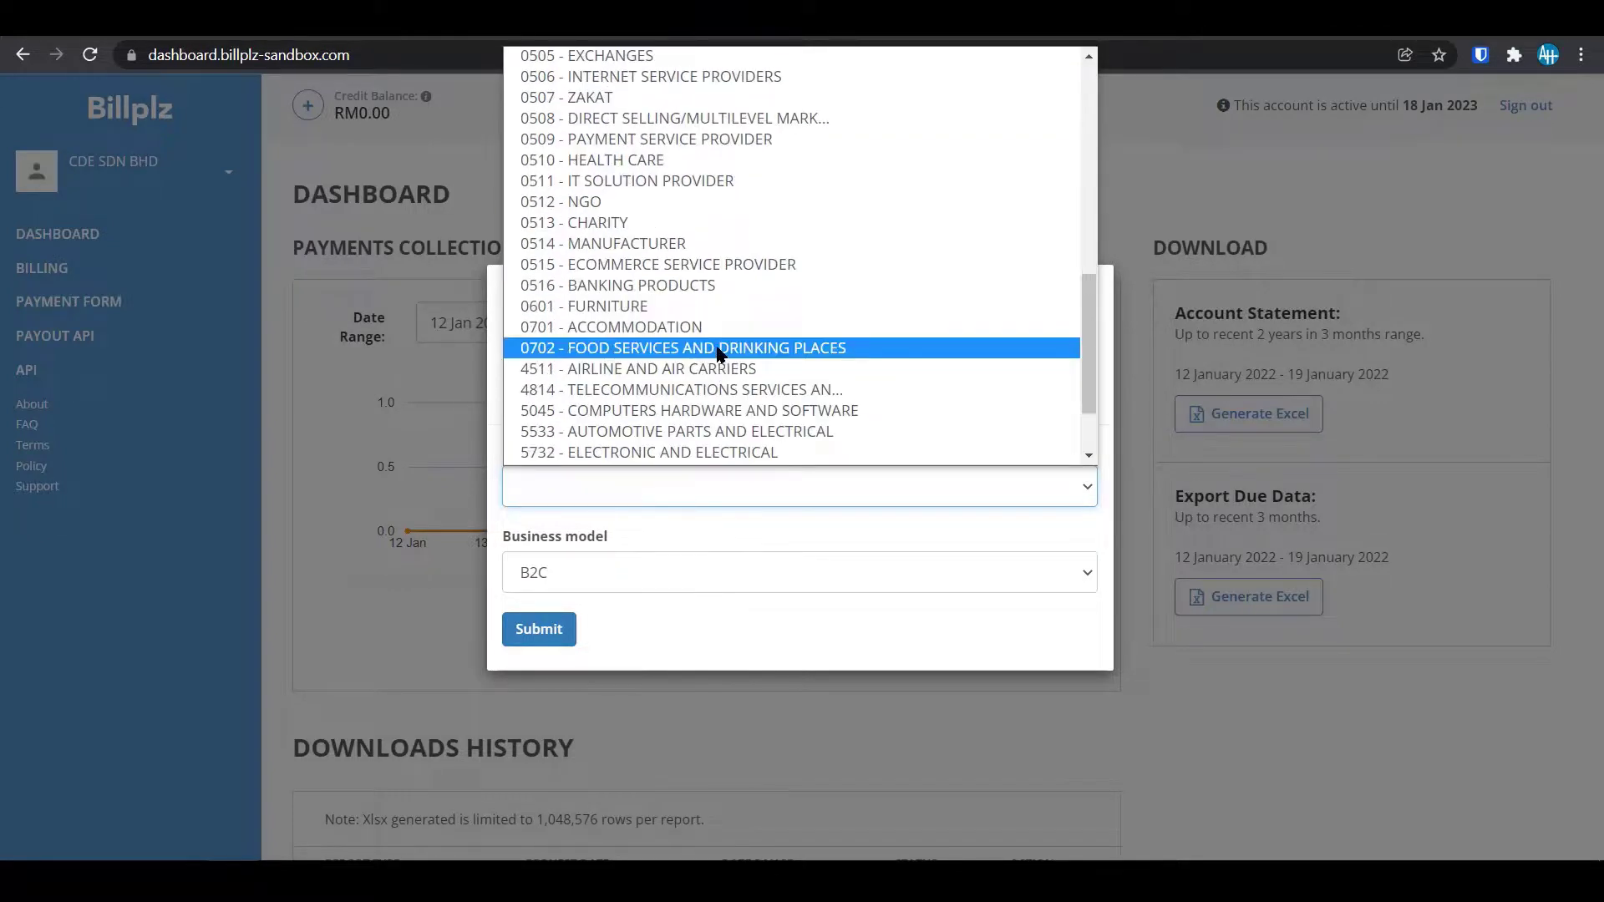
click(721, 350)
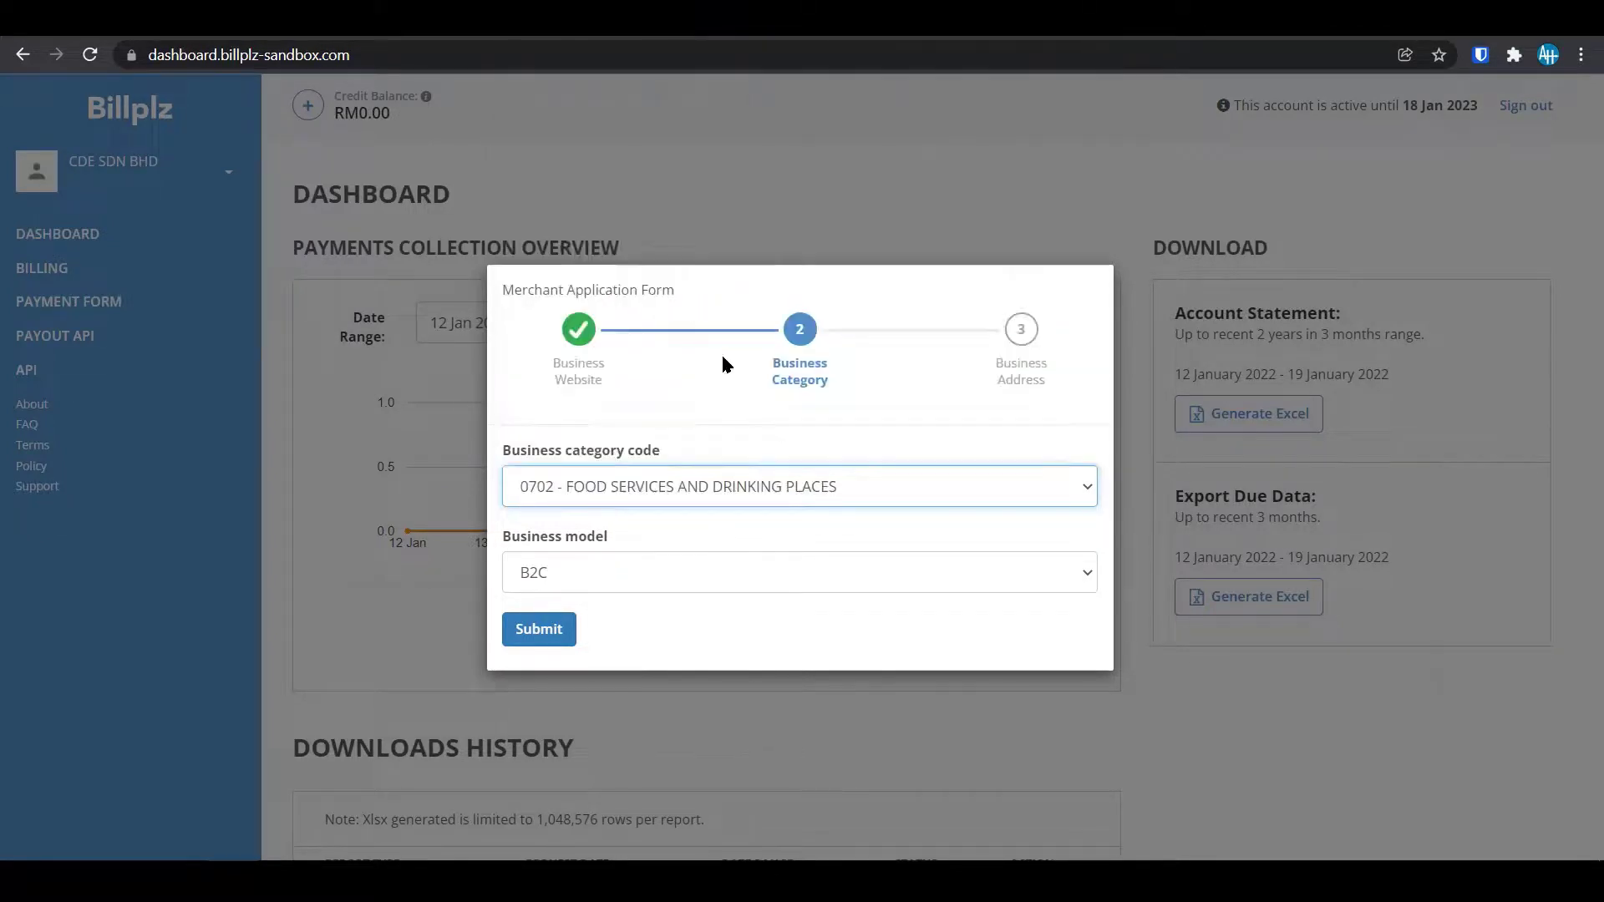
double_click(684, 558)
click(684, 555)
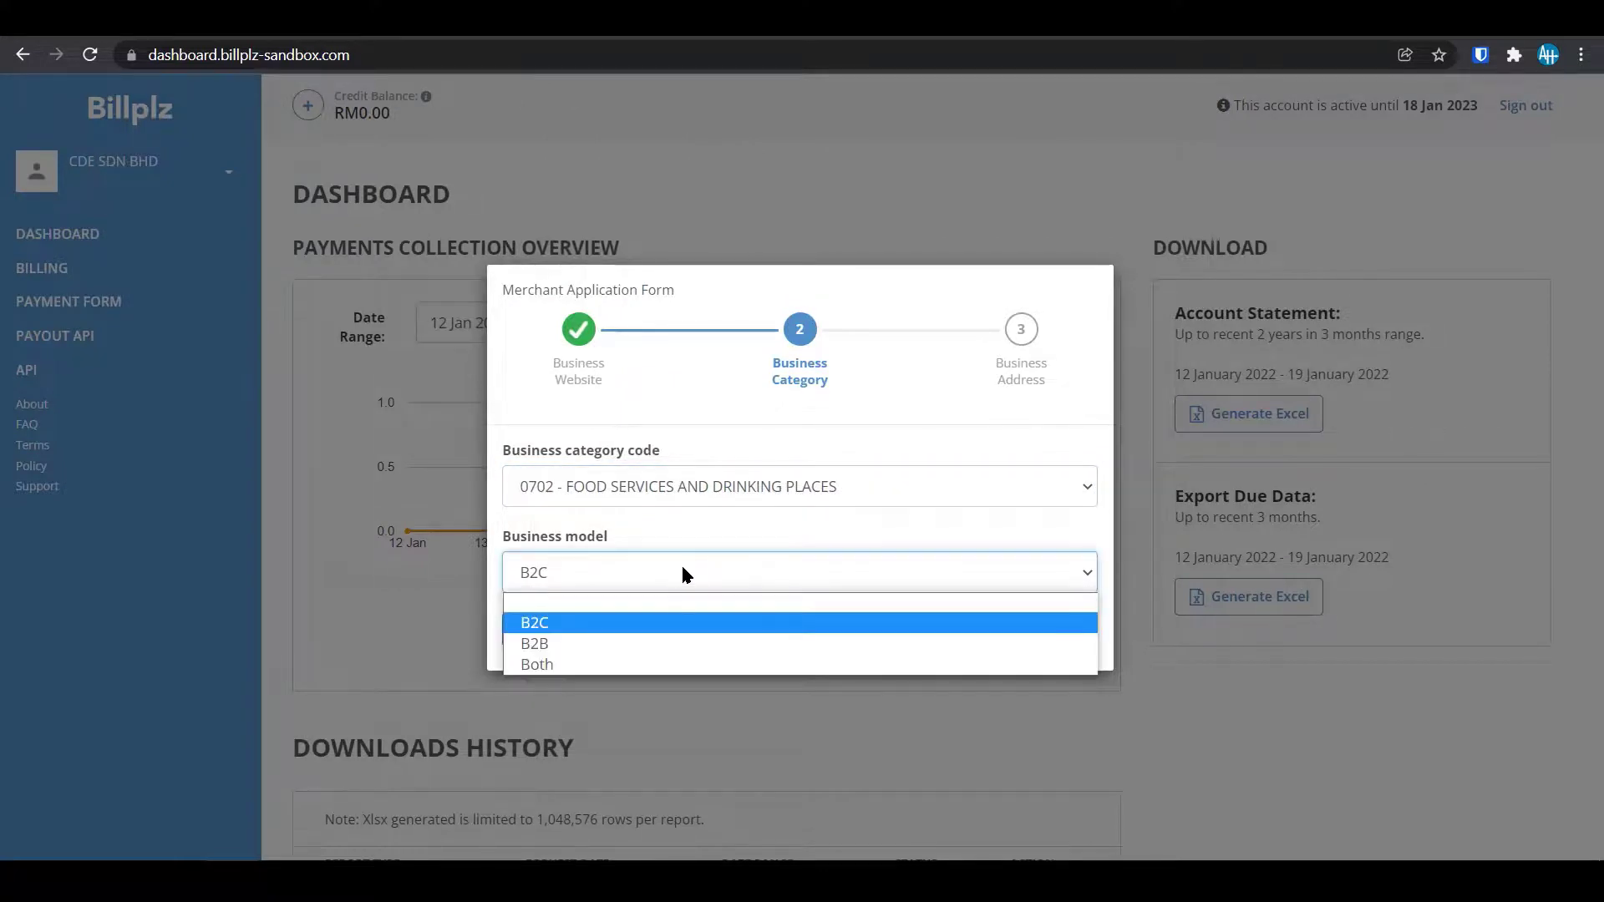
click(683, 573)
click(650, 581)
click(614, 664)
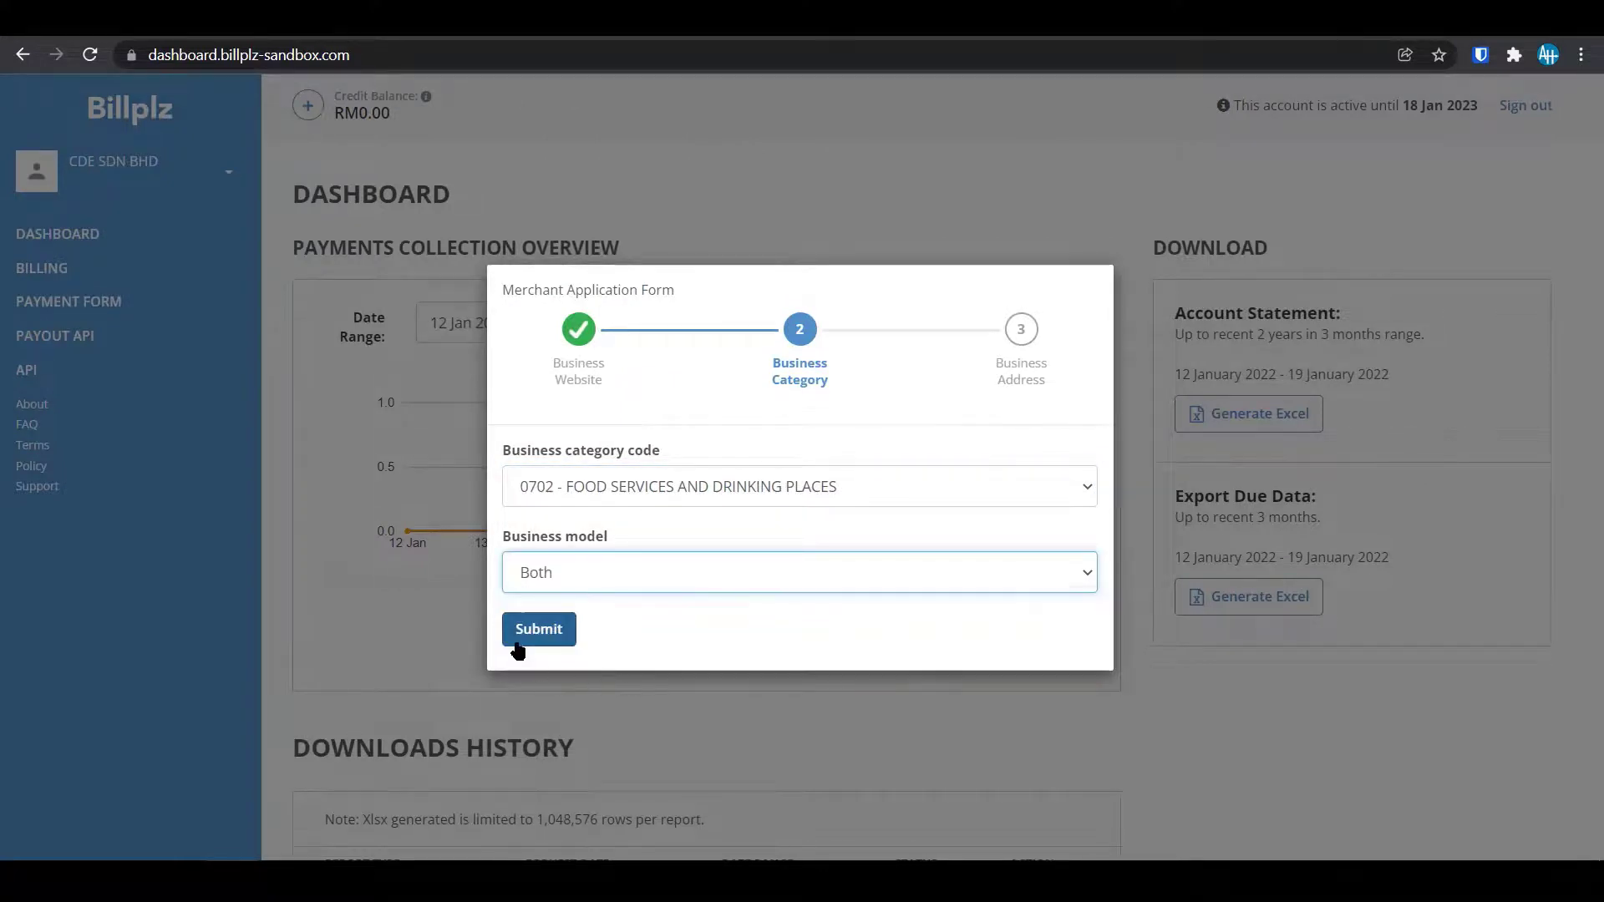
click(534, 633)
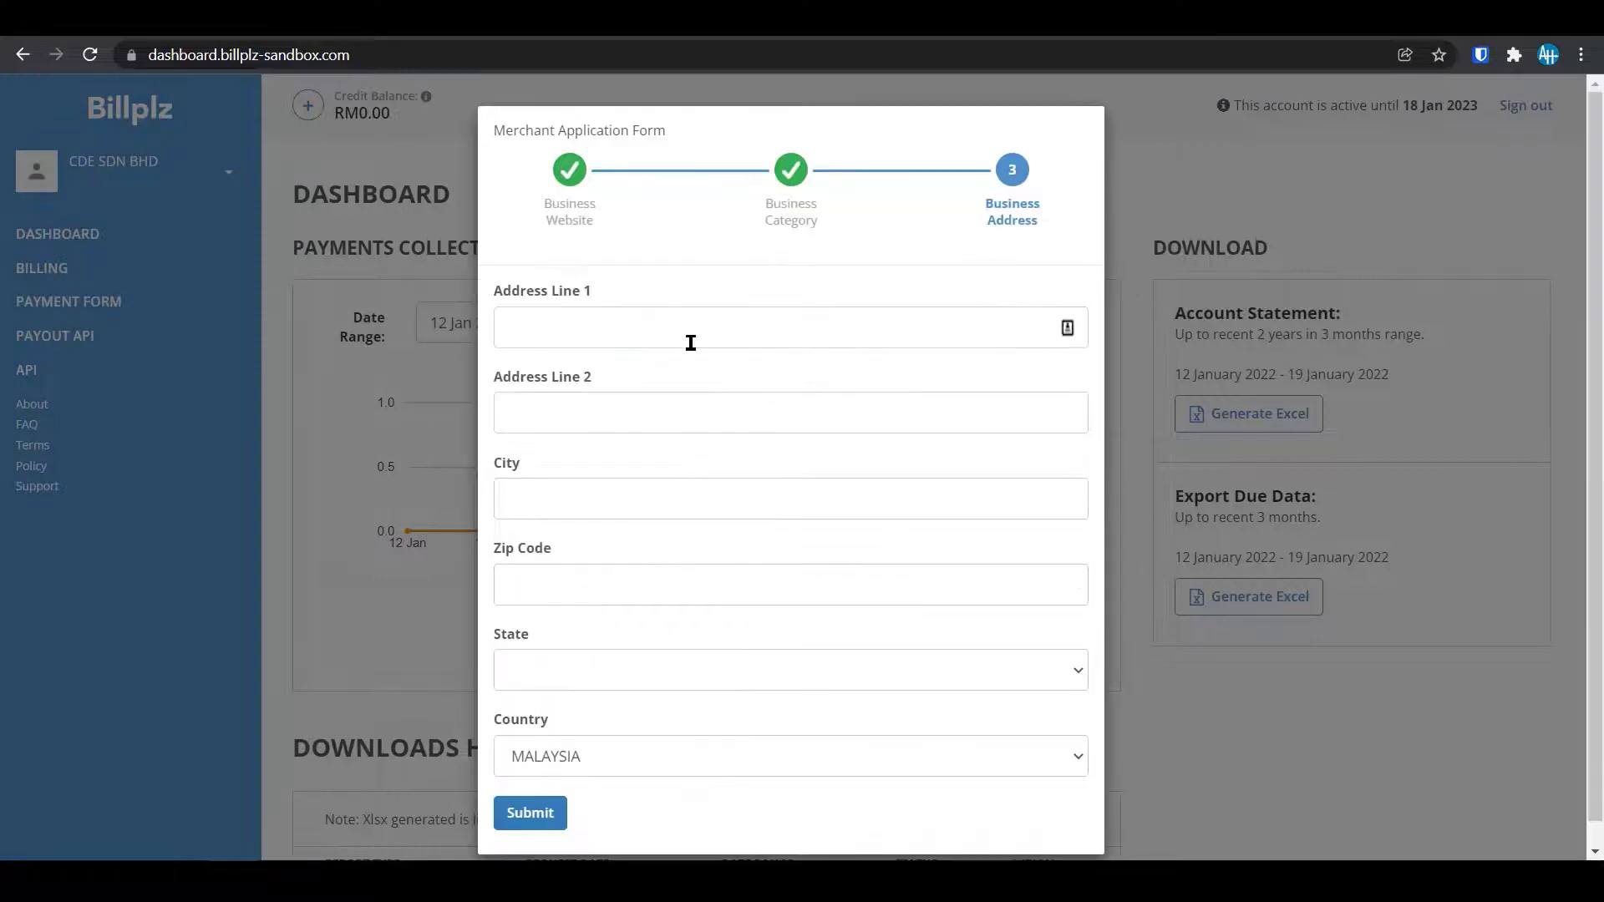
Autofill the business address from saved details and submit the merchant application.
click(543, 789)
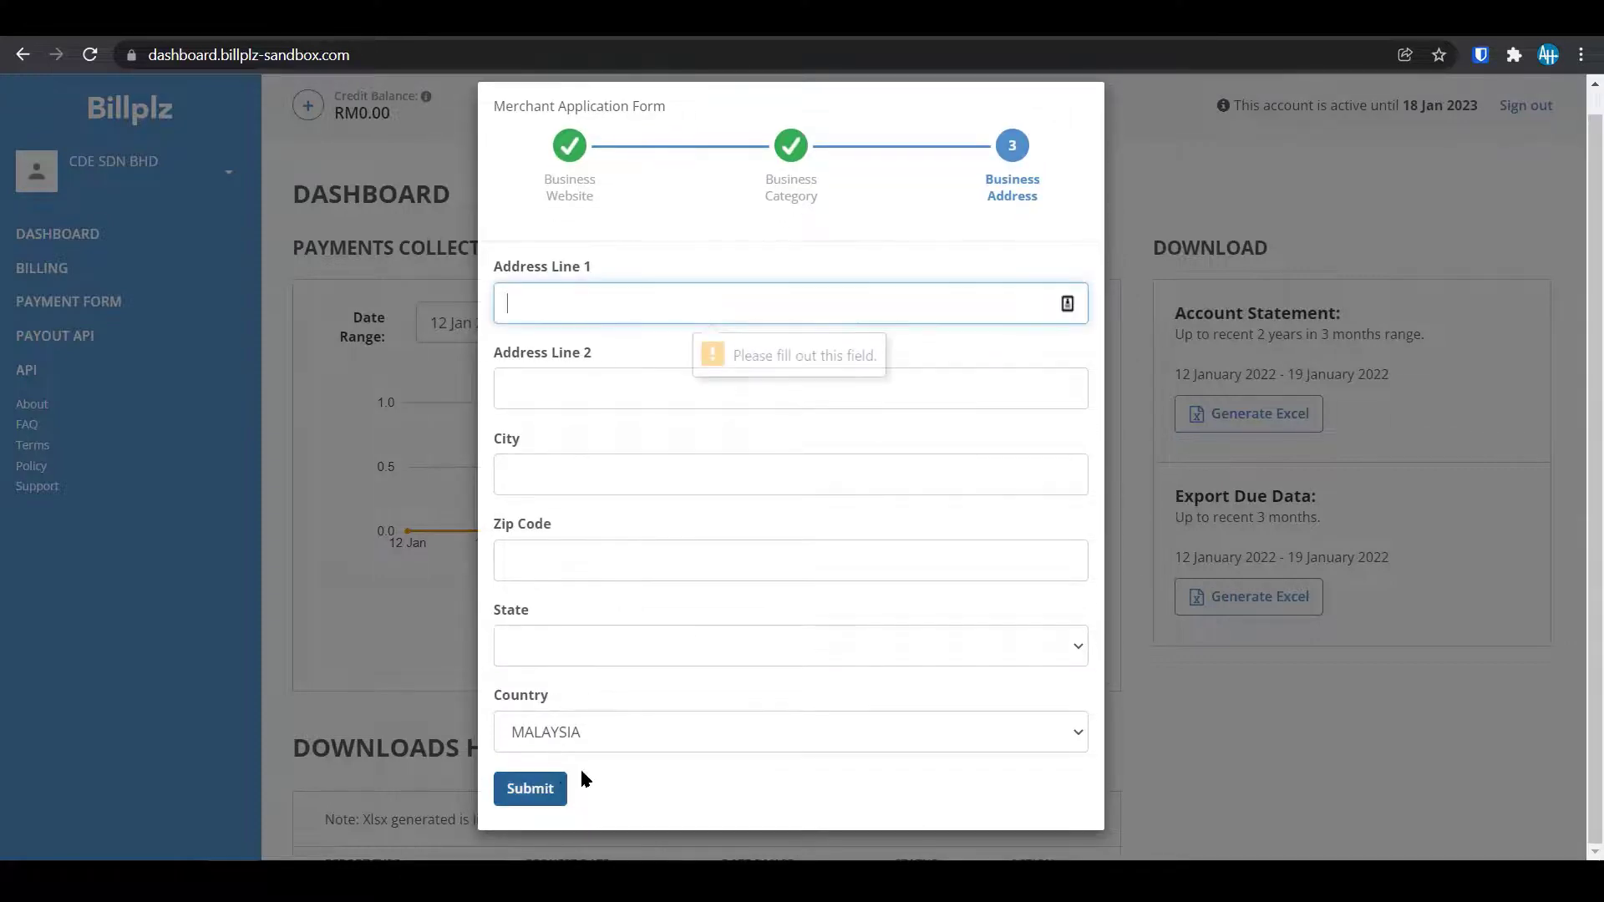
click(641, 306)
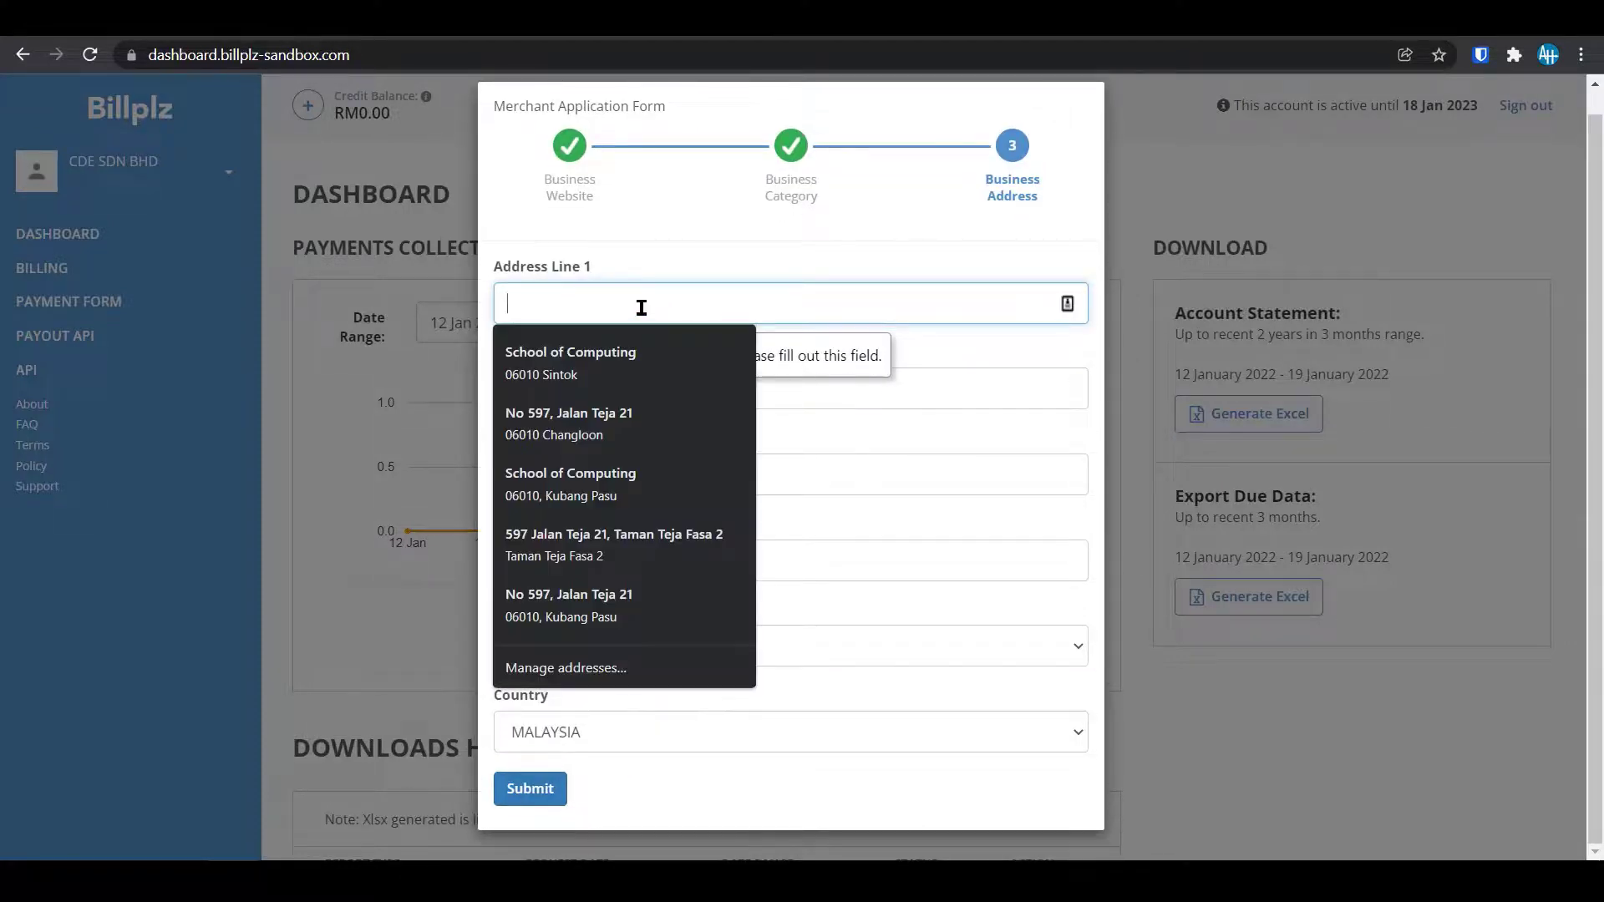
click(610, 374)
click(626, 398)
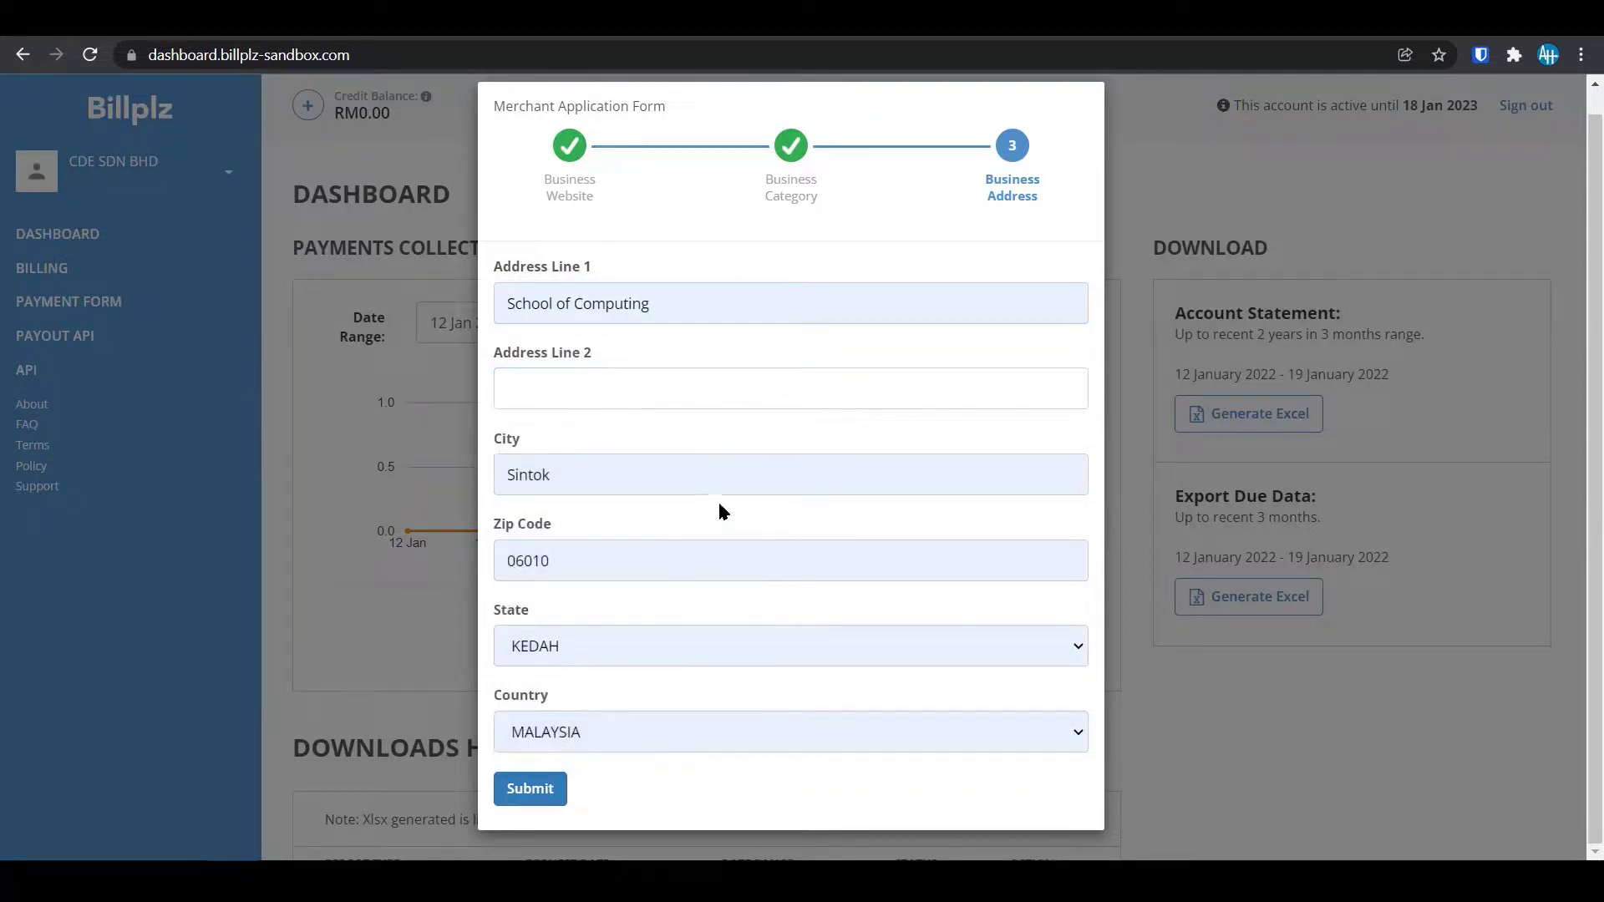
click(531, 788)
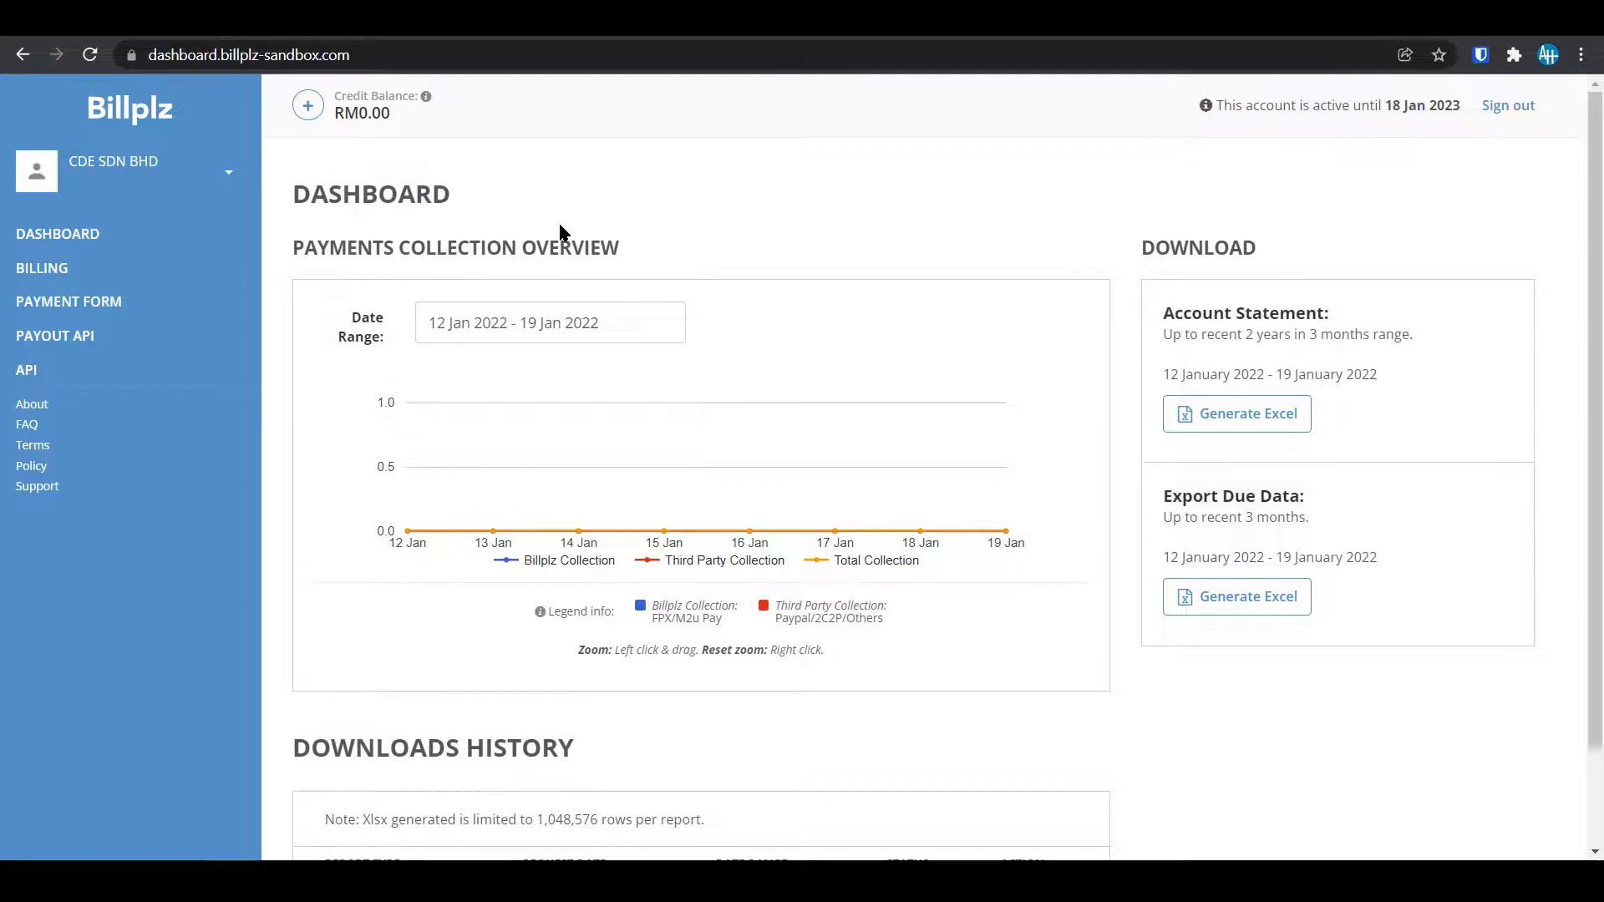
Open the credit reload and membership plan window from the Credit Balance + button.
click(308, 106)
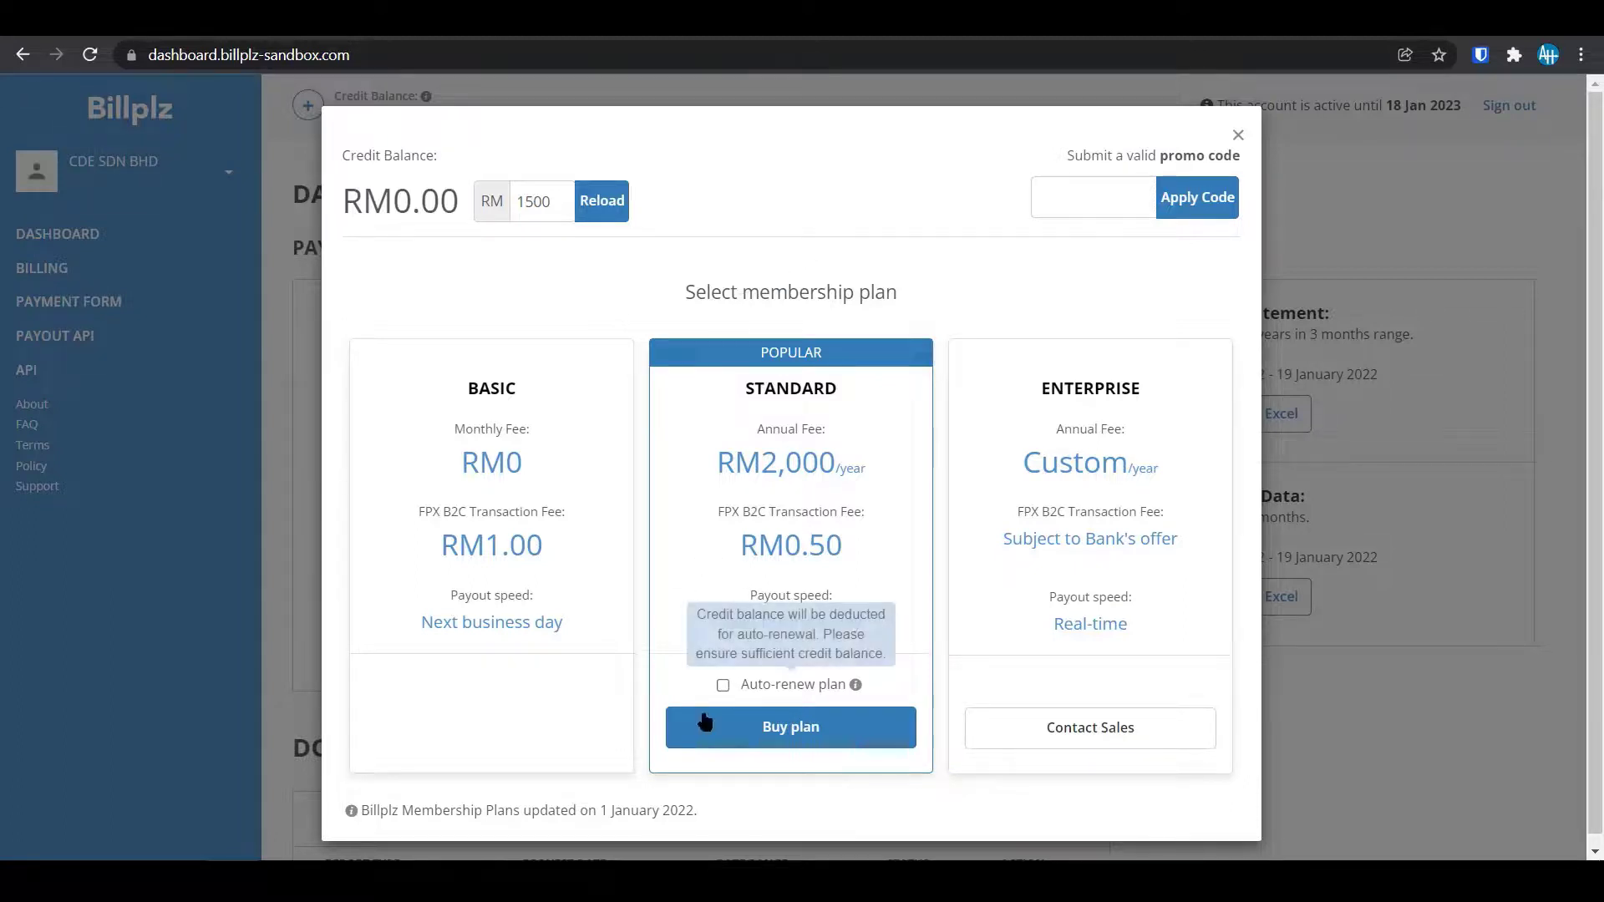
Enable Standard plan auto-renewal by confirming with ENABLE, accept the RM2,000 yearly deduction, and proceed to pay.
click(723, 685)
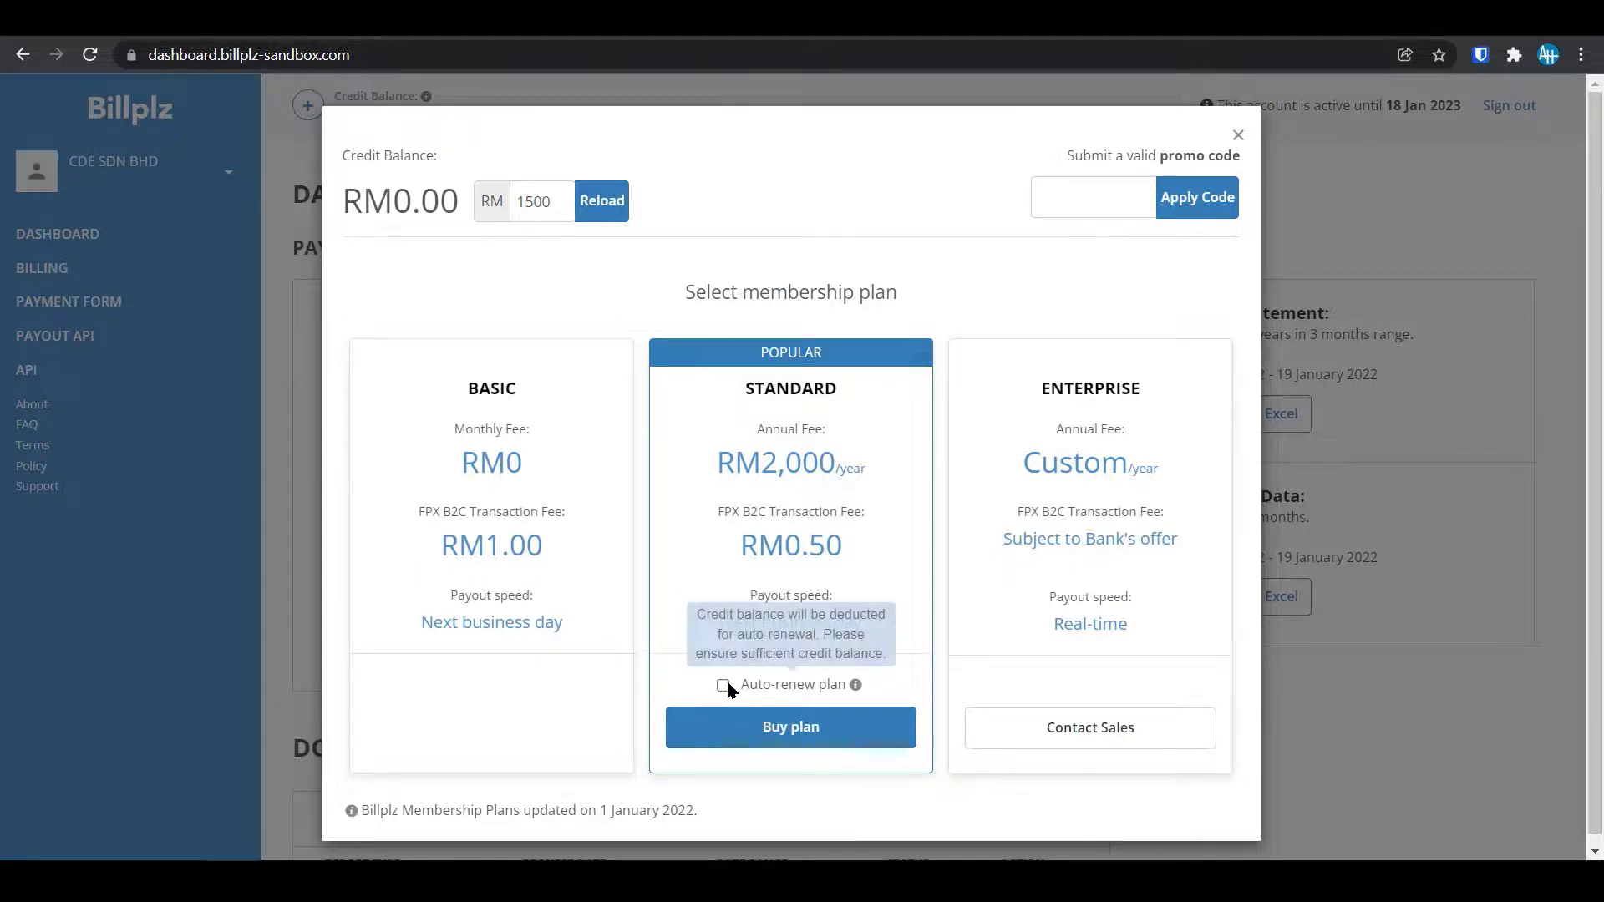
click(907, 745)
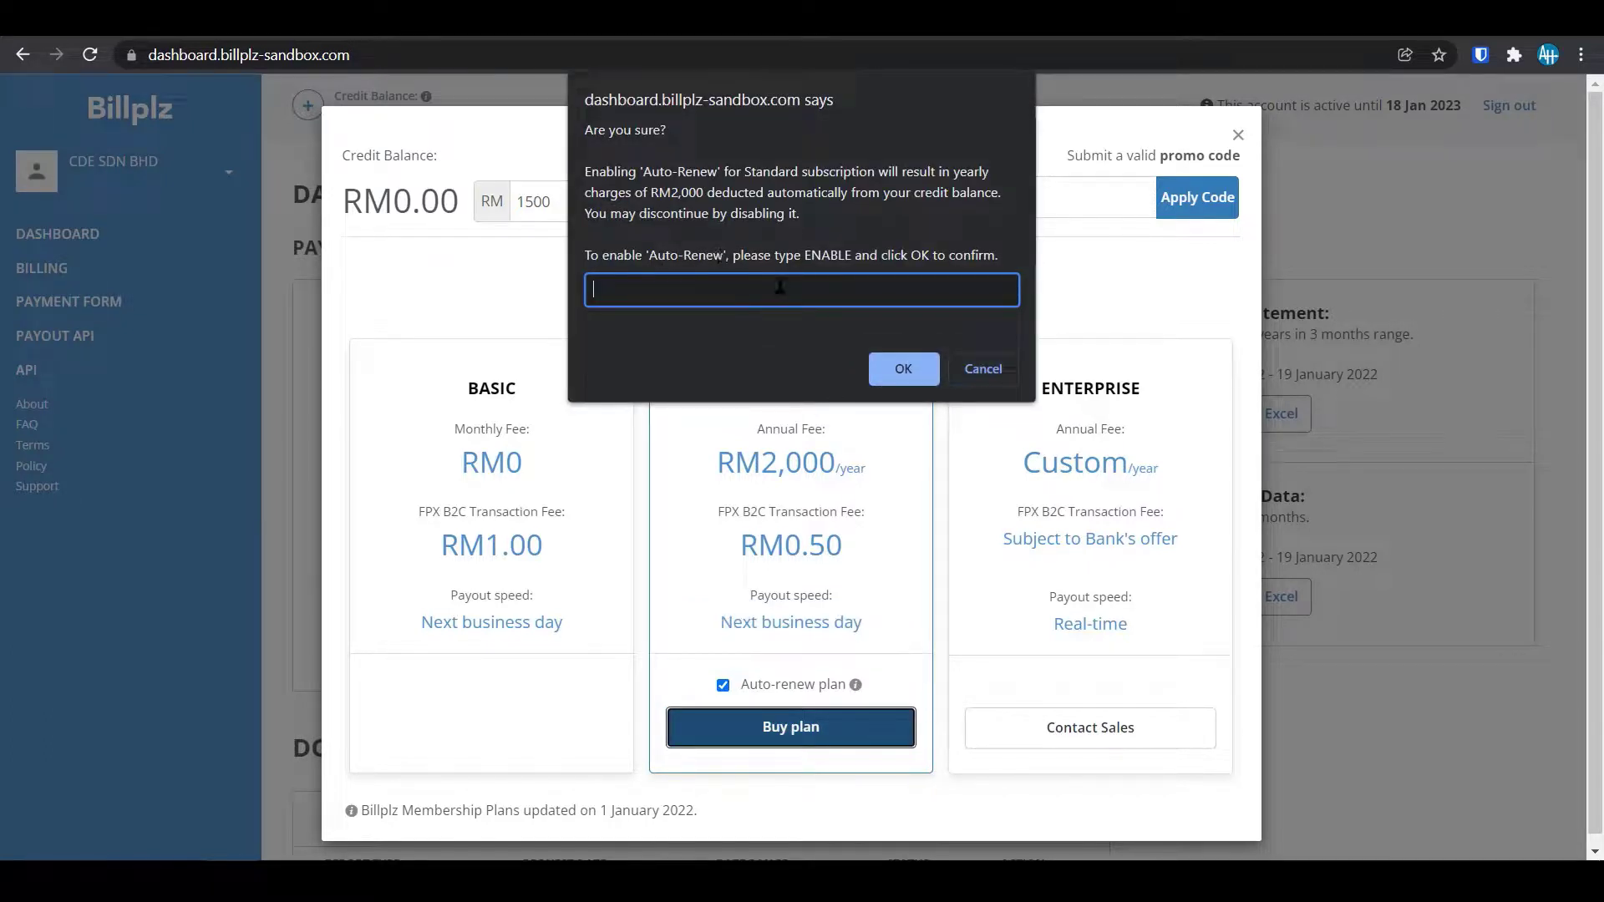
text(ENABLE)
click(911, 370)
click(898, 211)
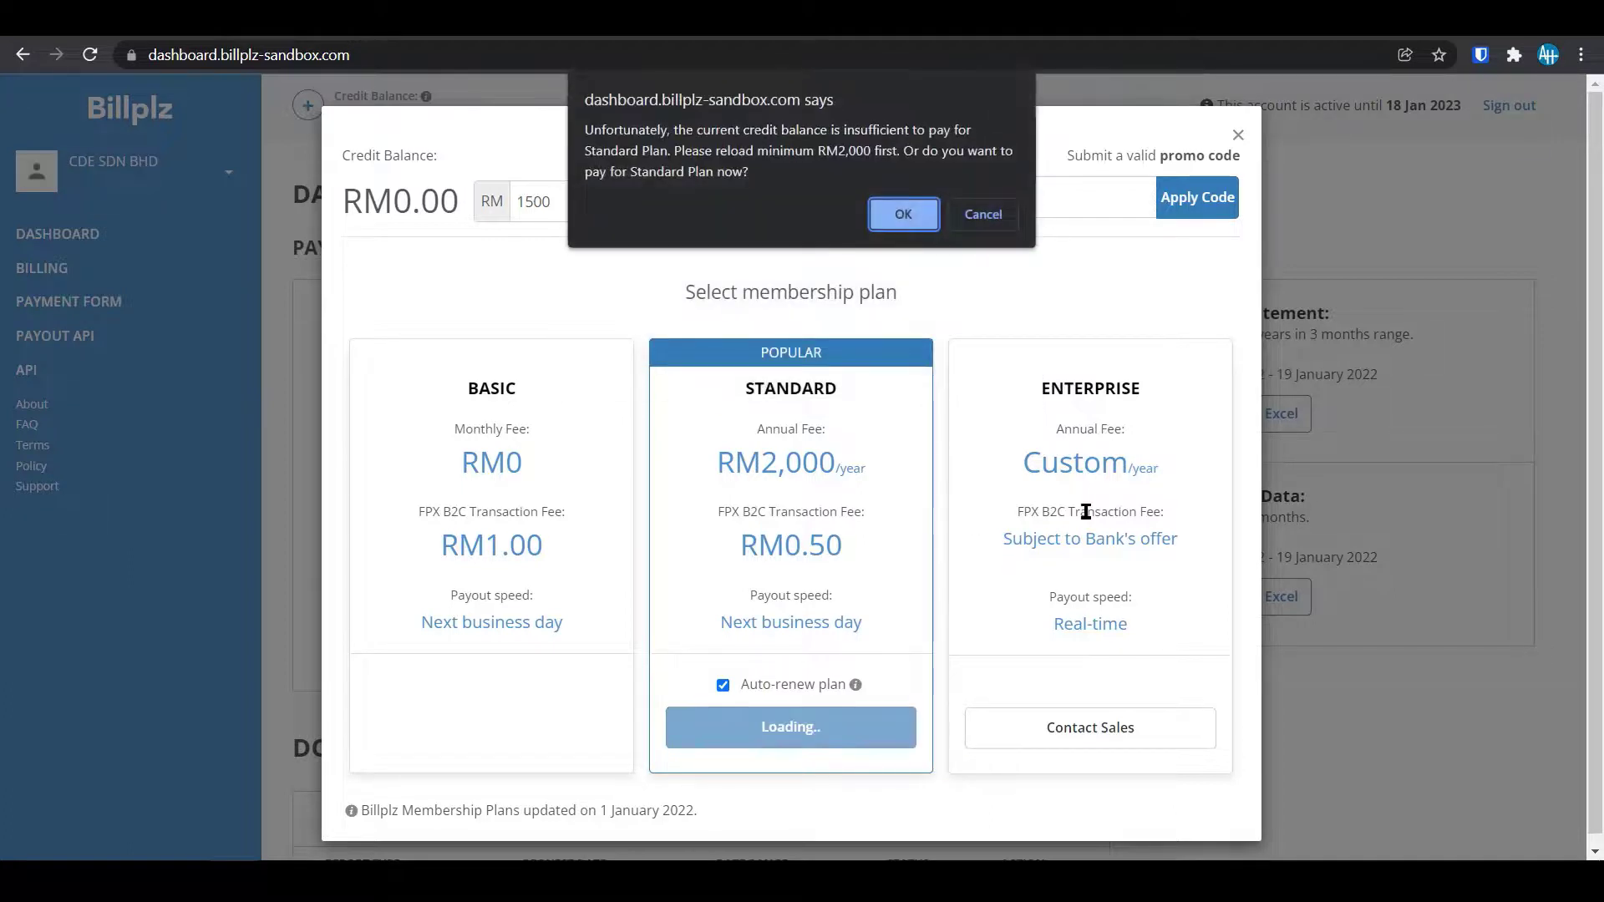
click(909, 216)
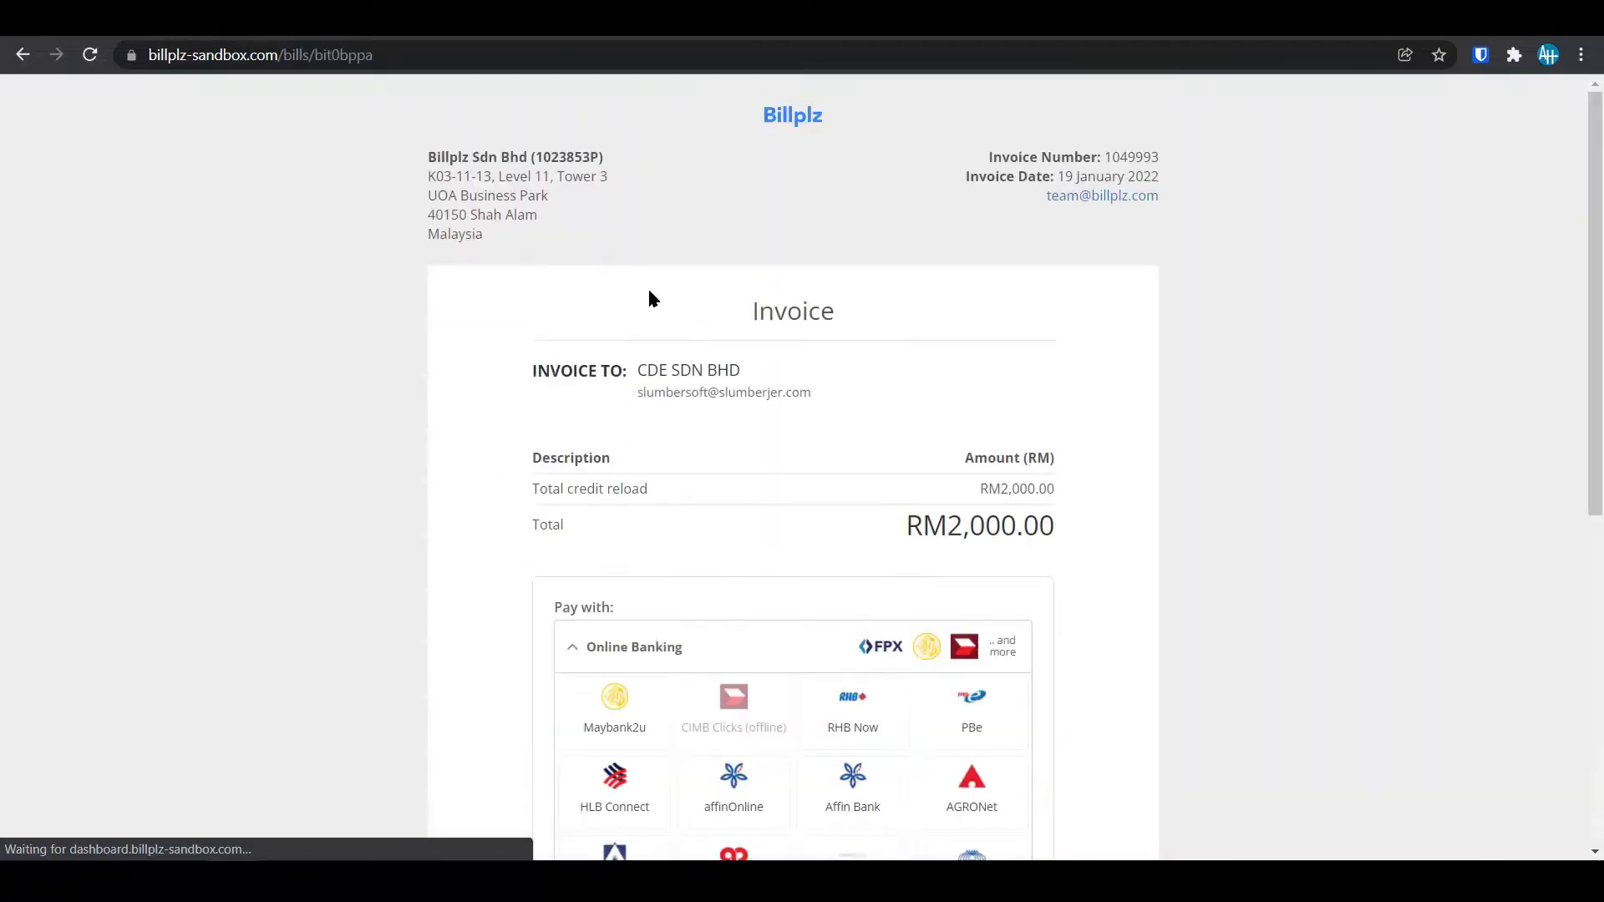
Pay the RM2,000.00 invoice through the Billplz test bank, simulating a successful payment.
scroll(615, 598, down, 6)
scroll(612, 583, up, 6)
scroll(499, 613, down, 2)
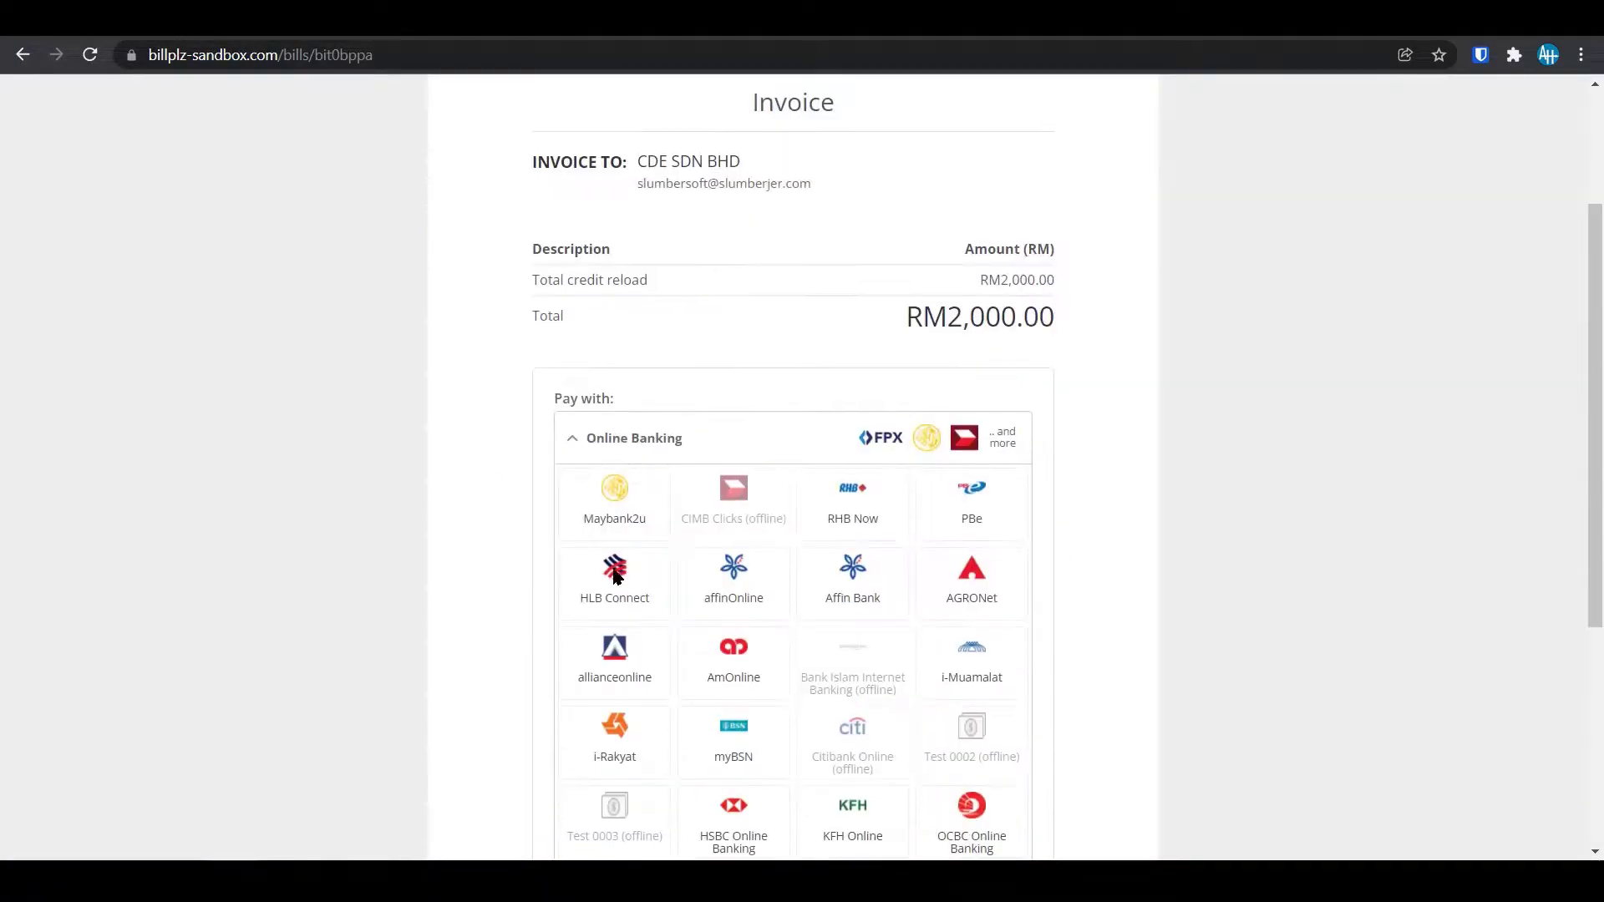
scroll(494, 603, down, 5)
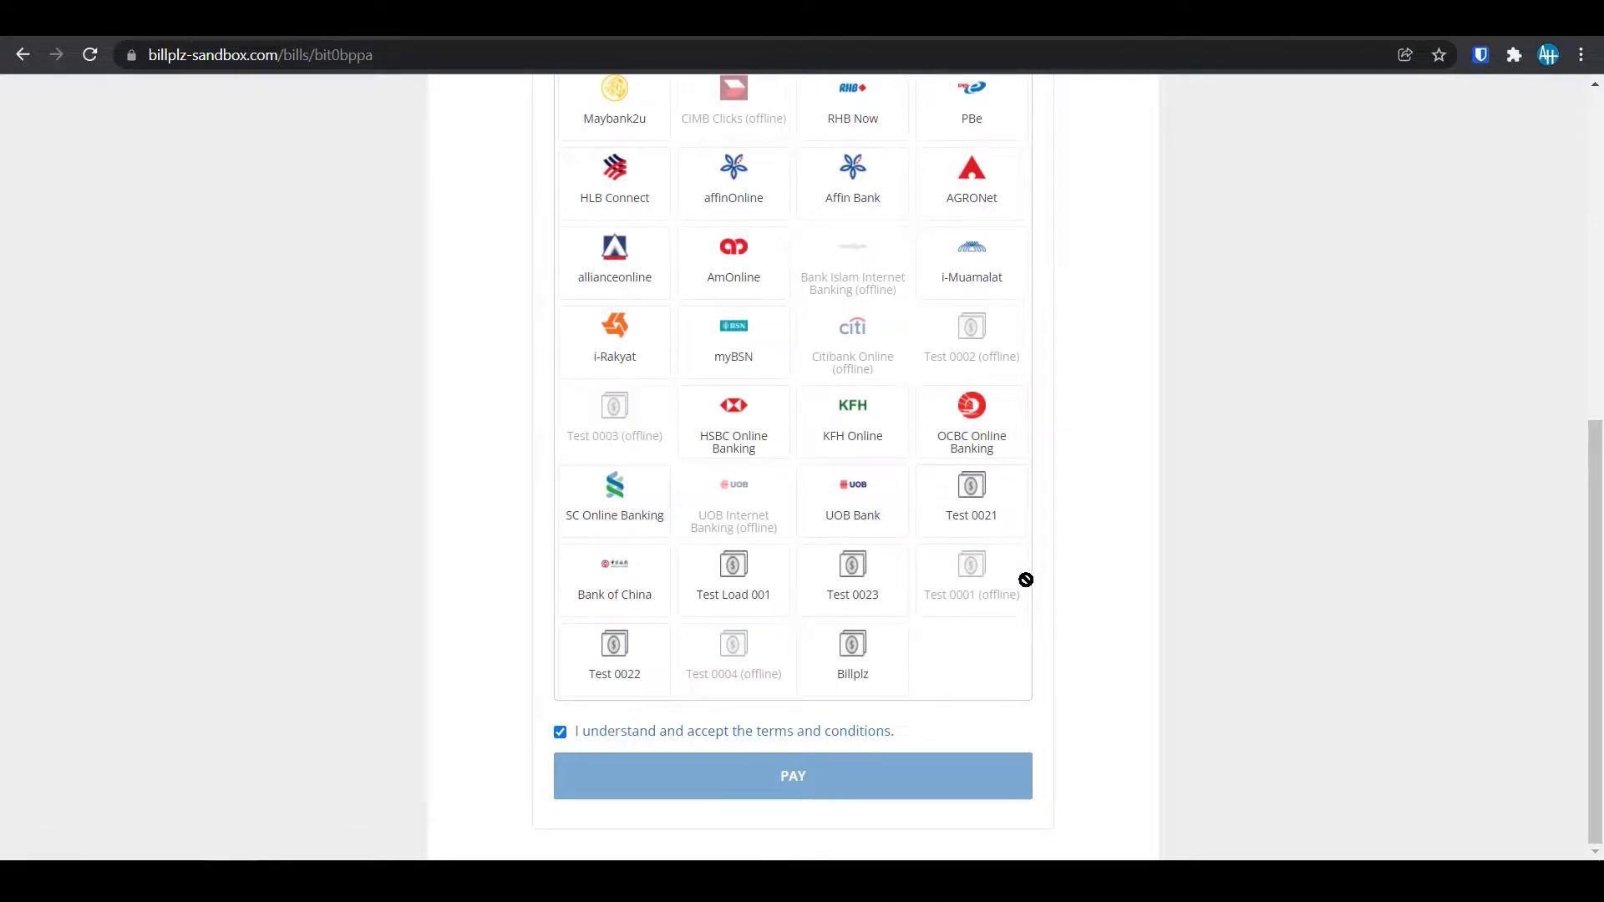
click(852, 649)
scroll(884, 694, up, 6)
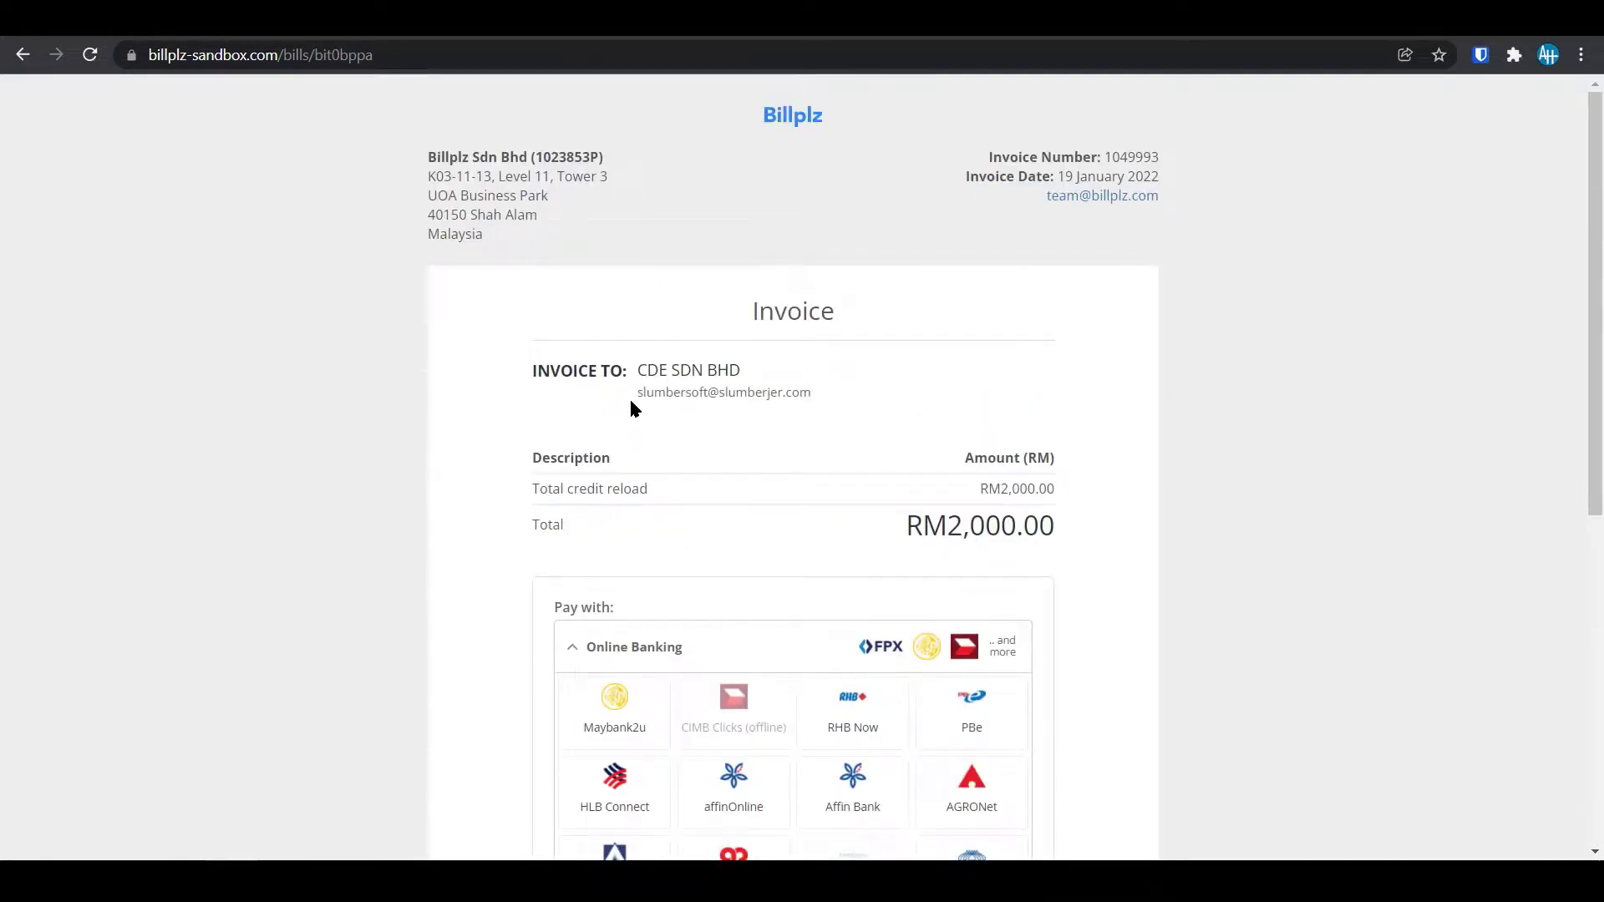
scroll(631, 409, down, 2)
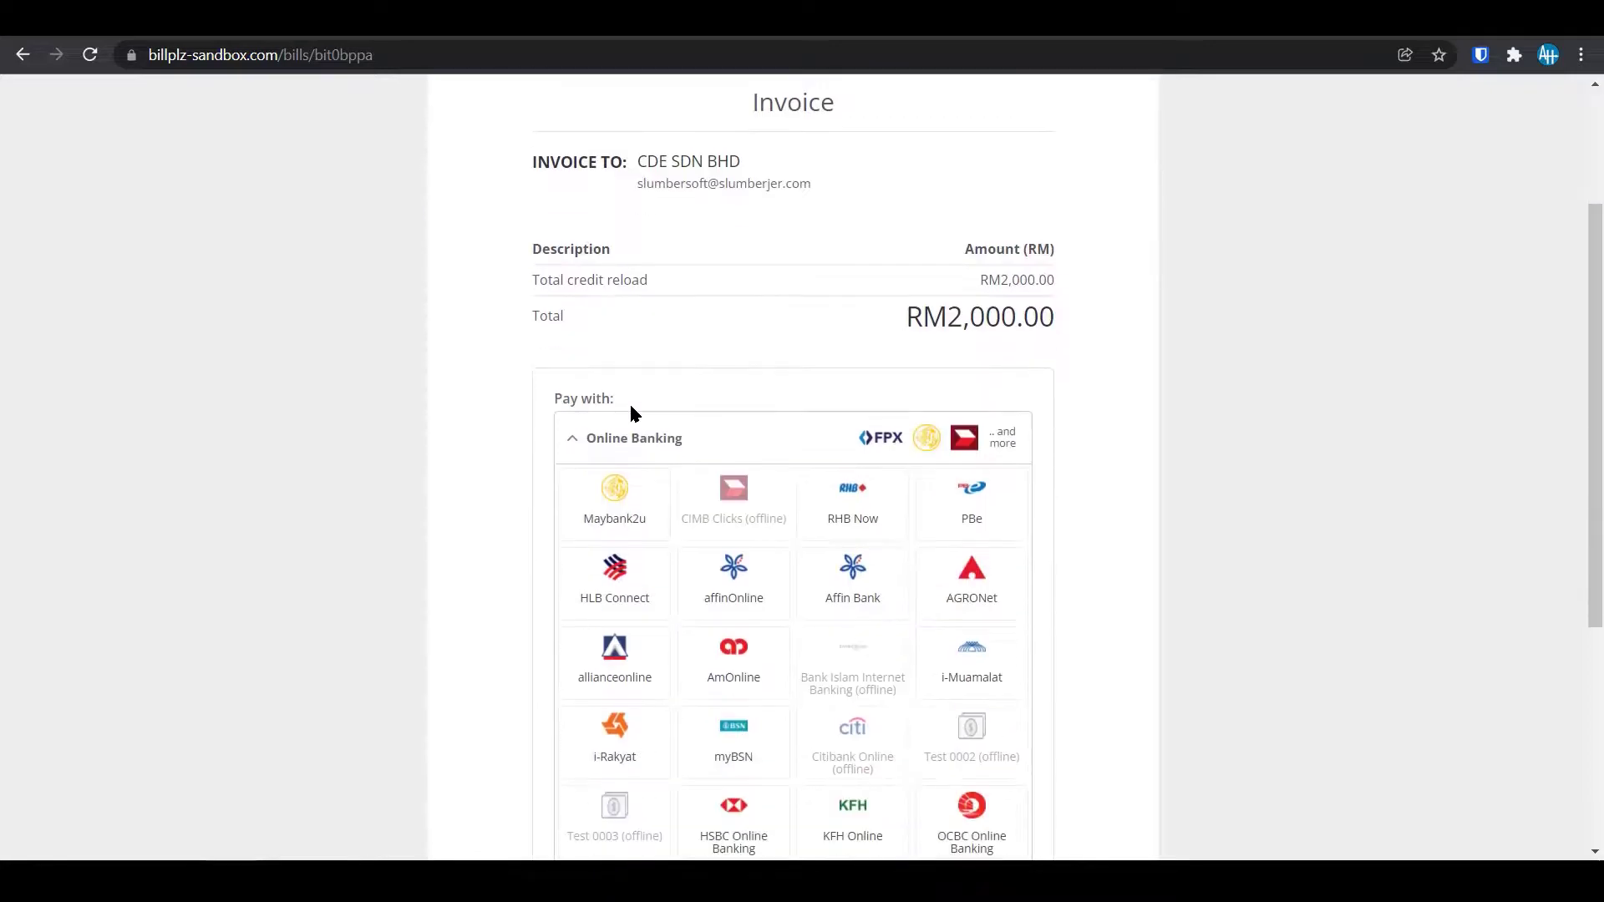
scroll(585, 434, down, 4)
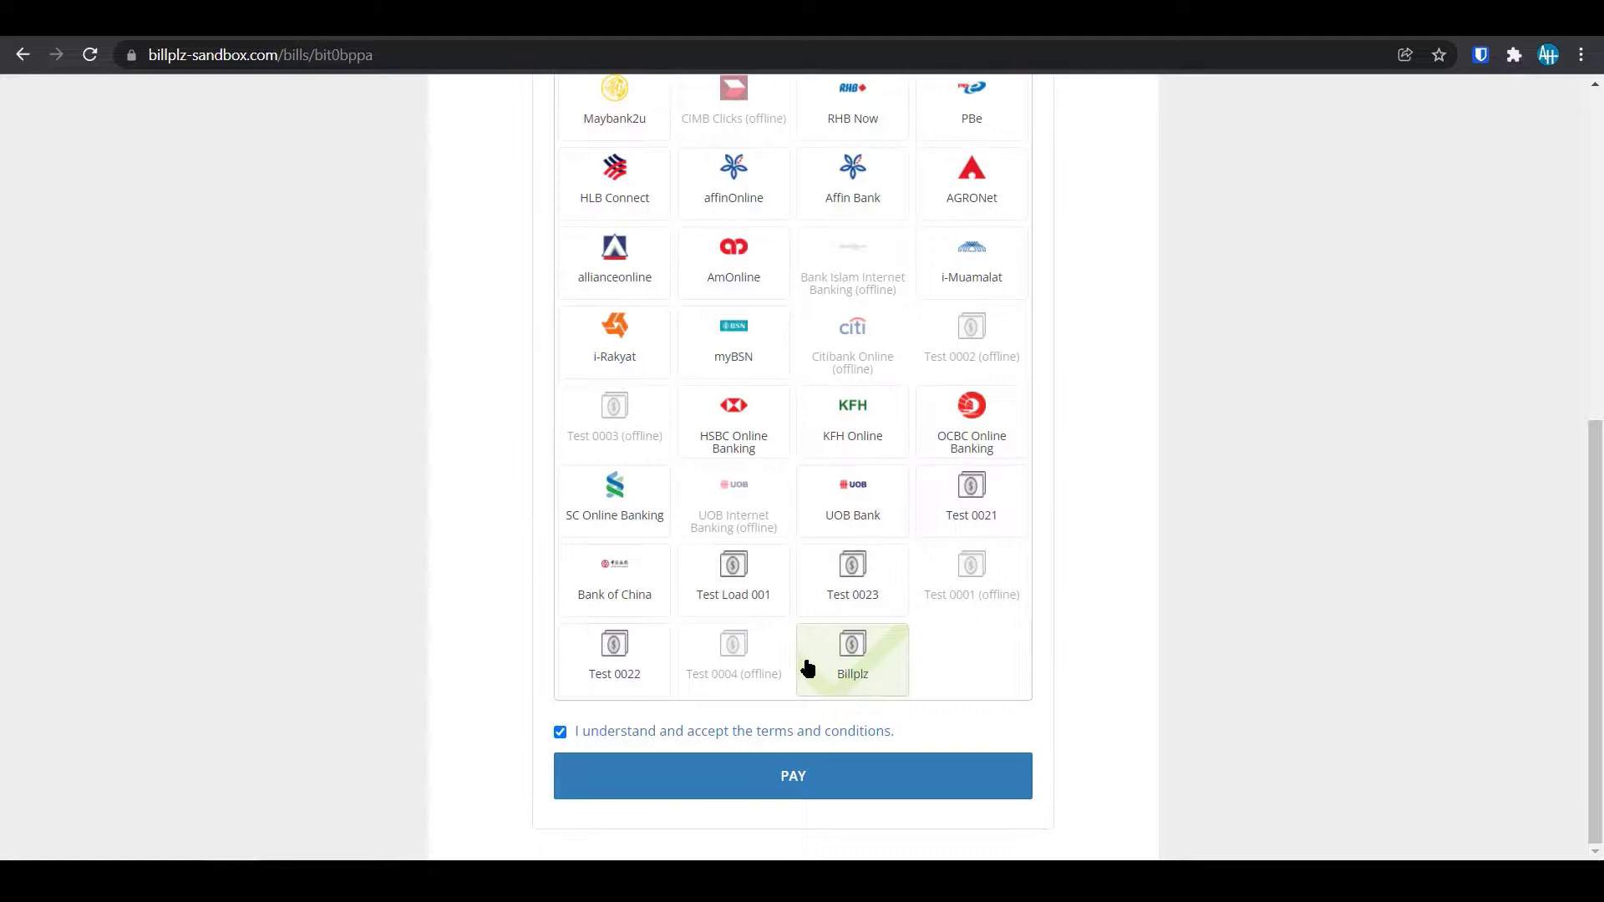
click(788, 775)
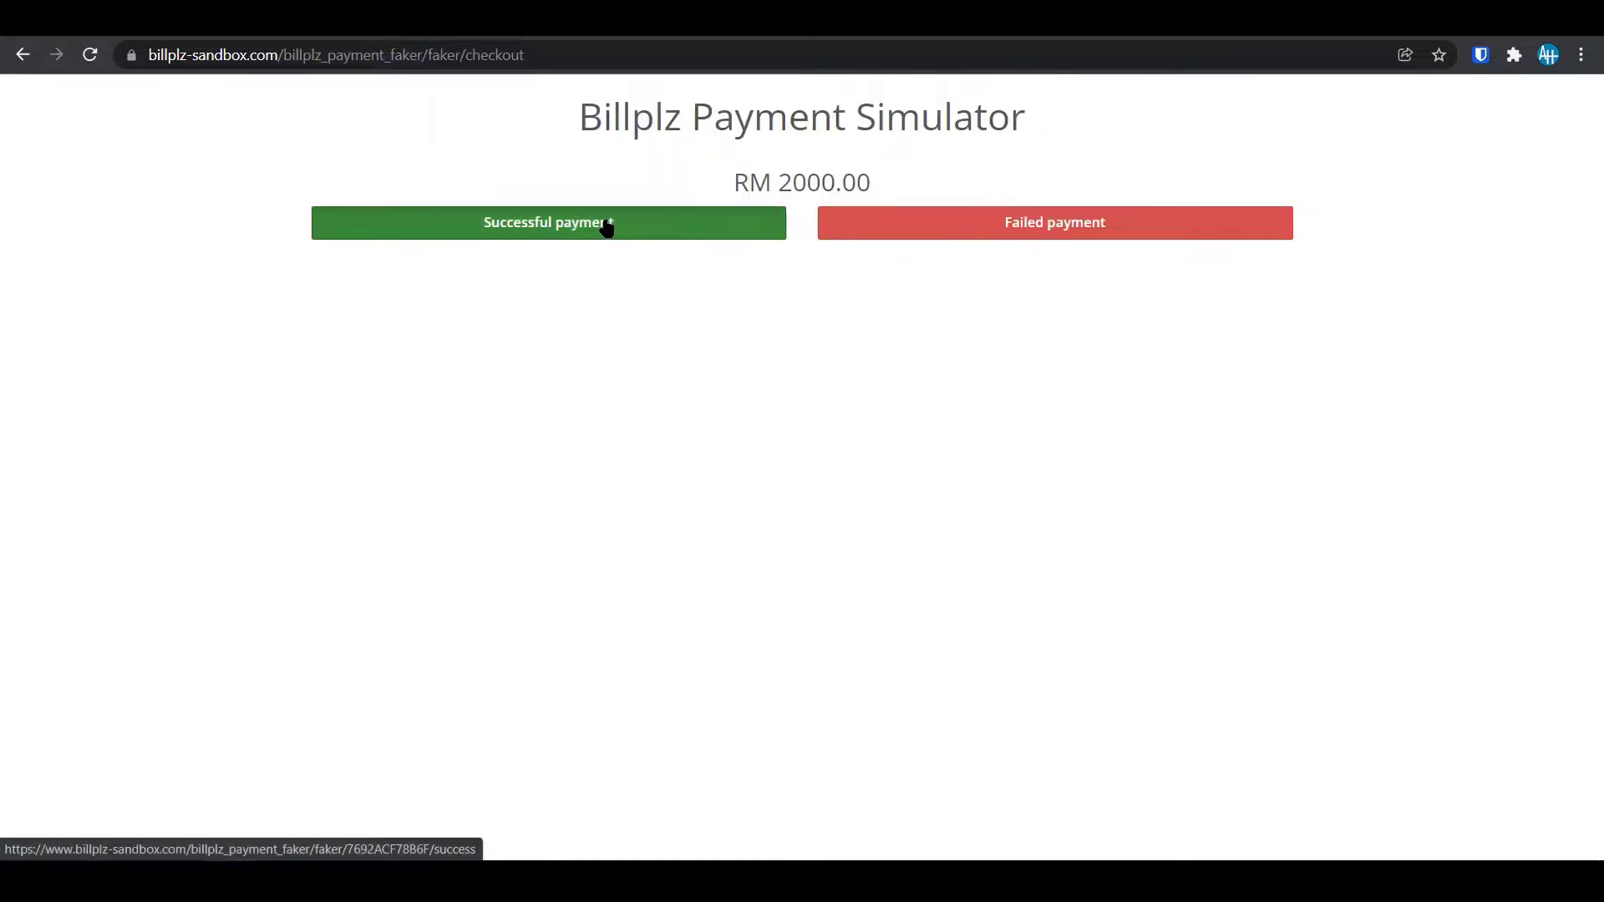
click(607, 224)
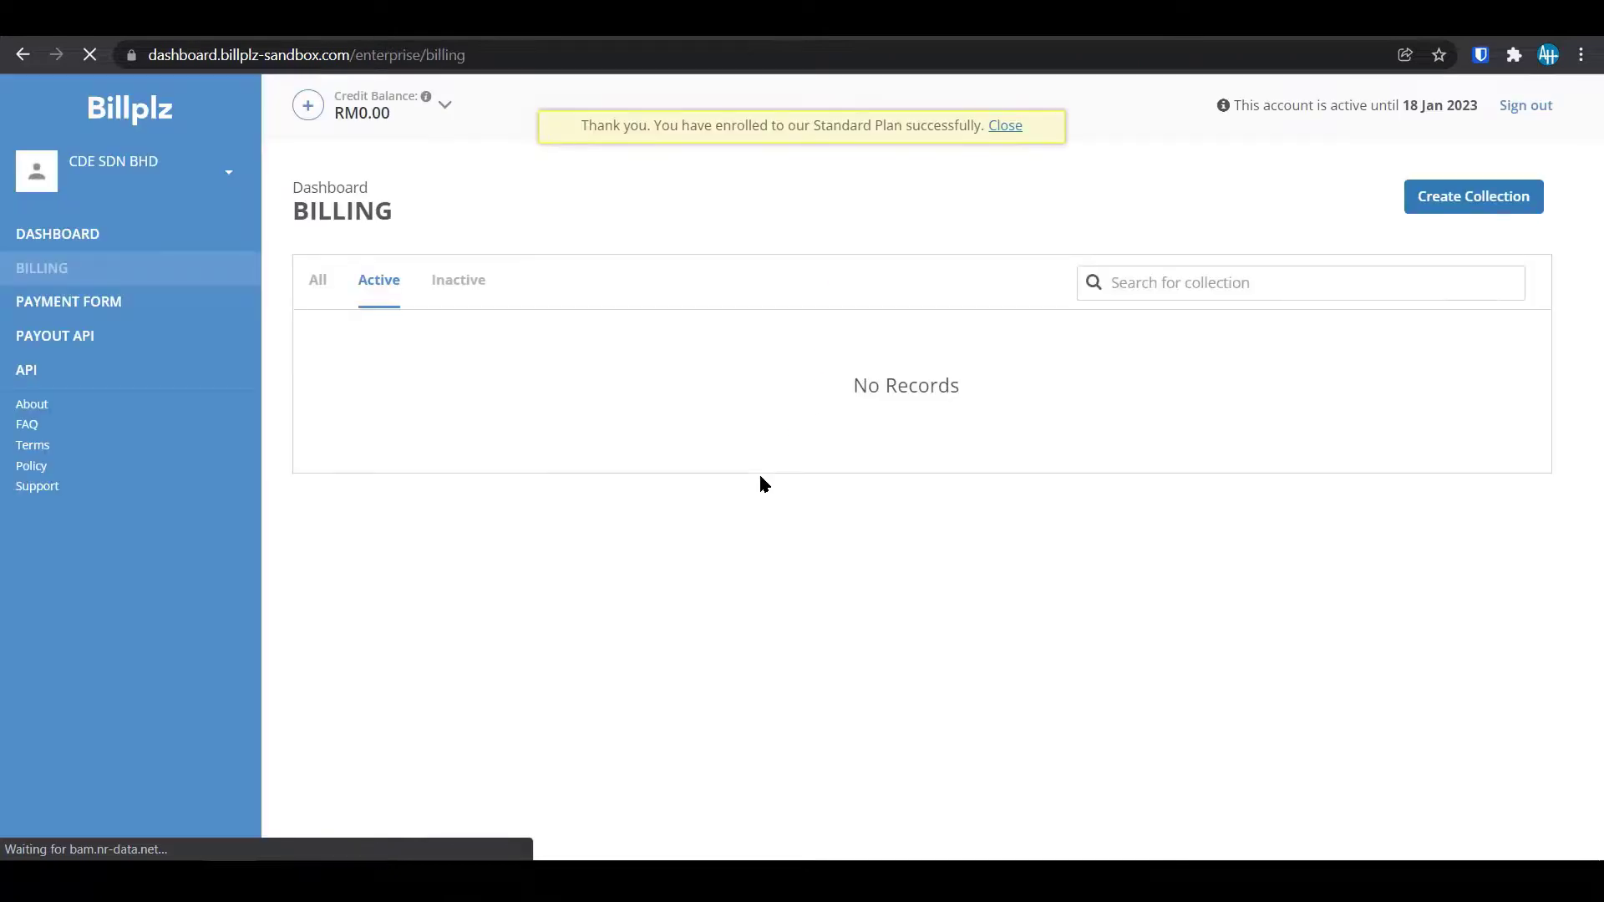
Dismiss the Standard Plan enrolment notice and reload the dashboard overview.
click(1021, 124)
click(75, 242)
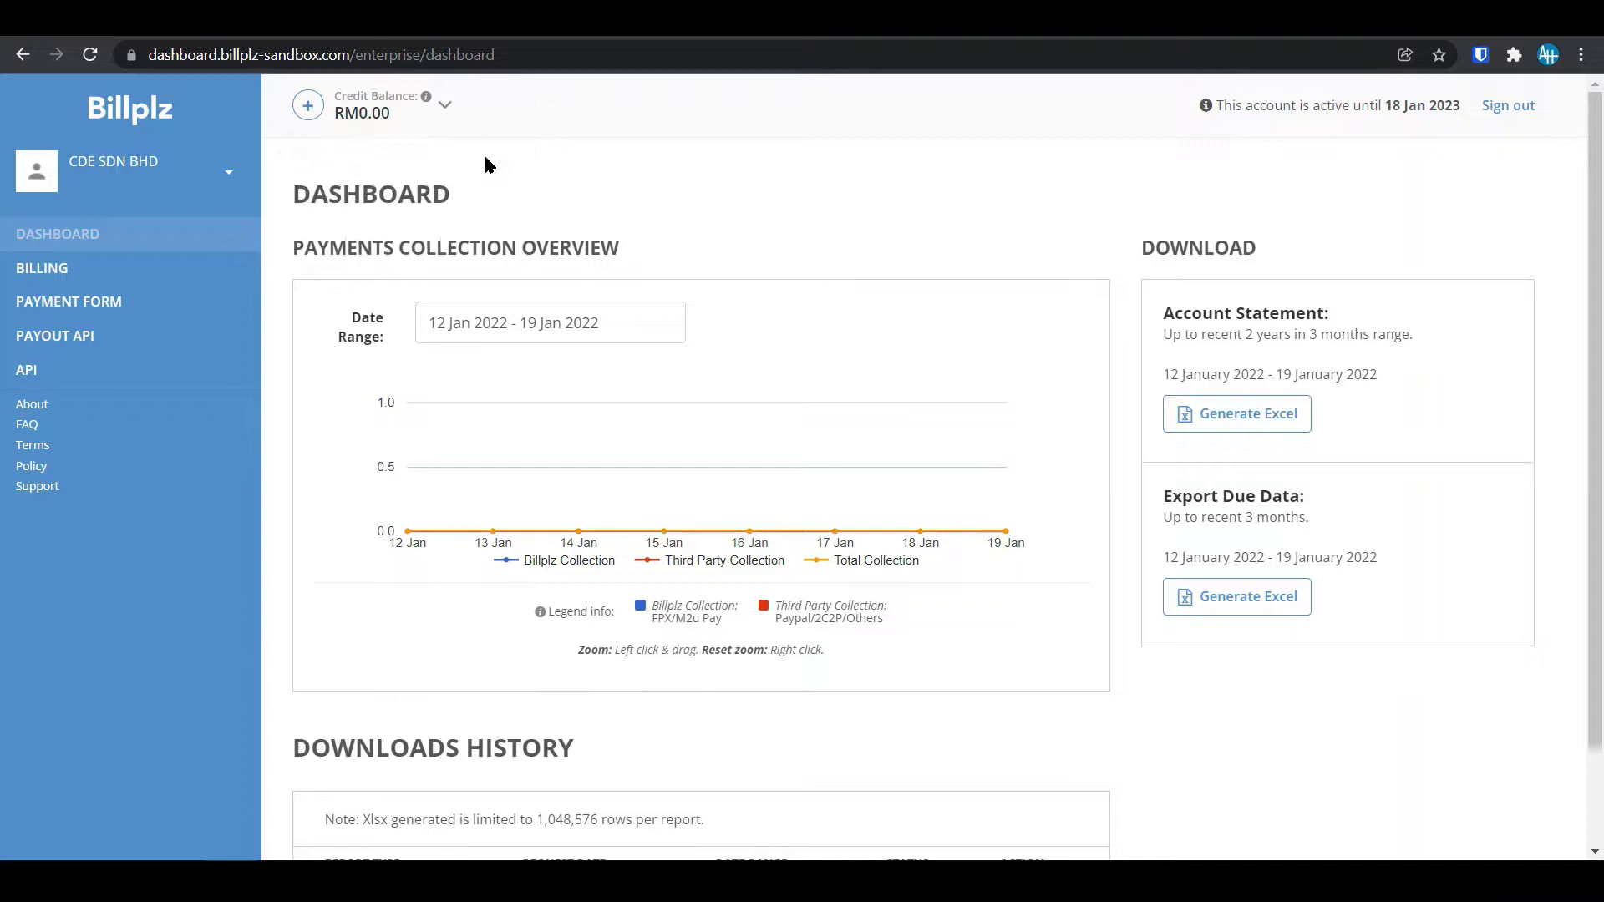
click(766, 53)
key(Return)
On the Billing page, check the plan validity dates and account bank details, then open the credit reload window.
click(72, 282)
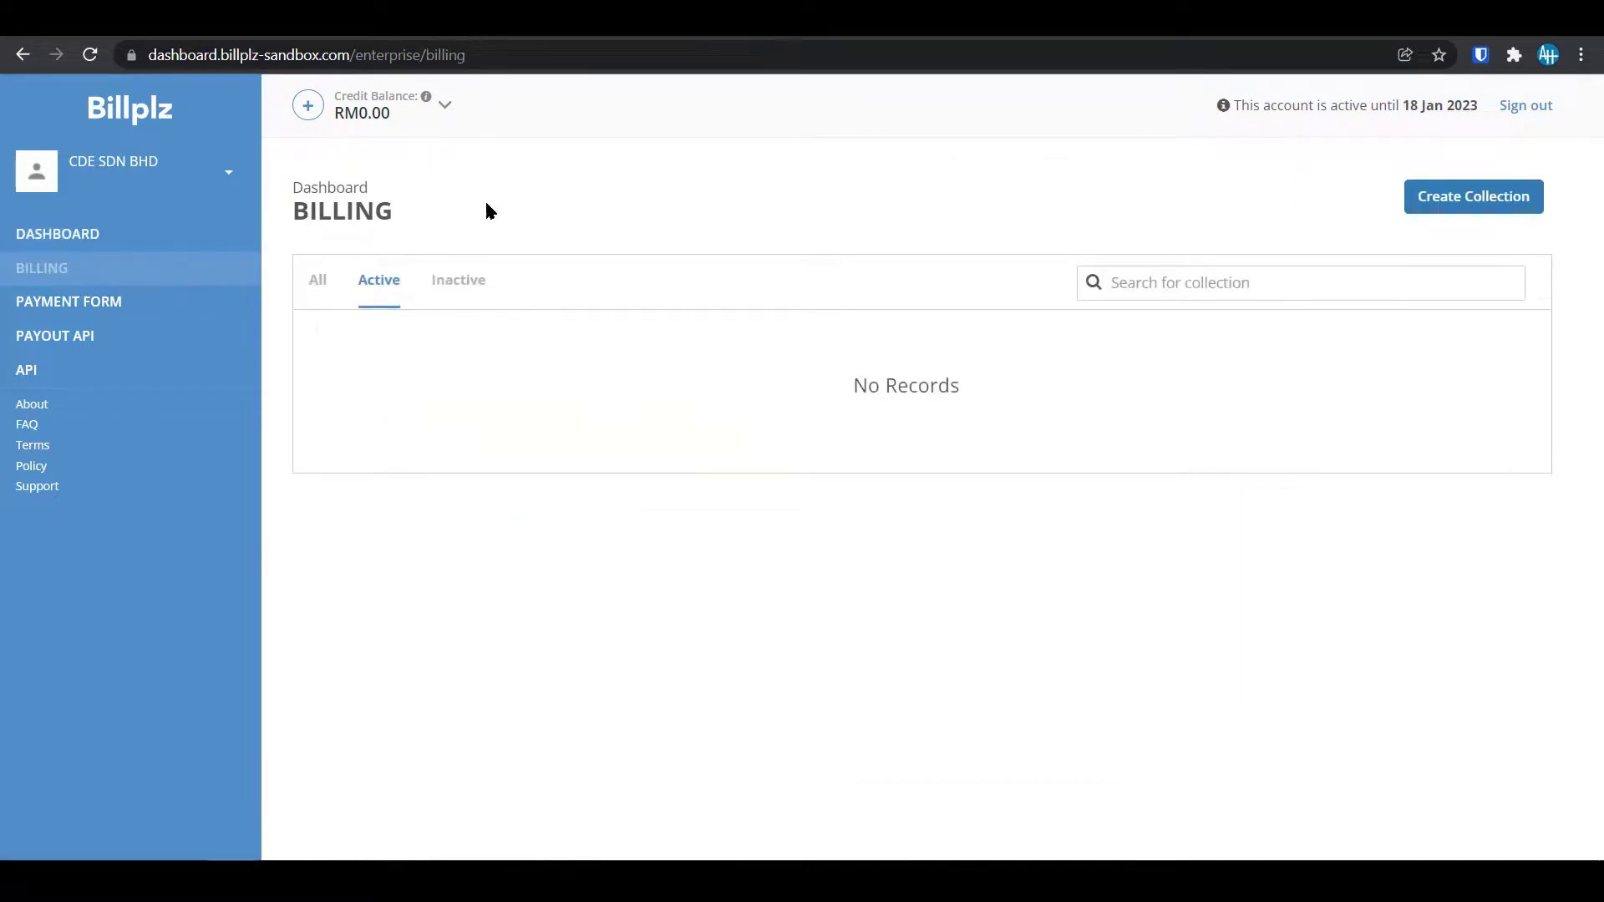
click(444, 105)
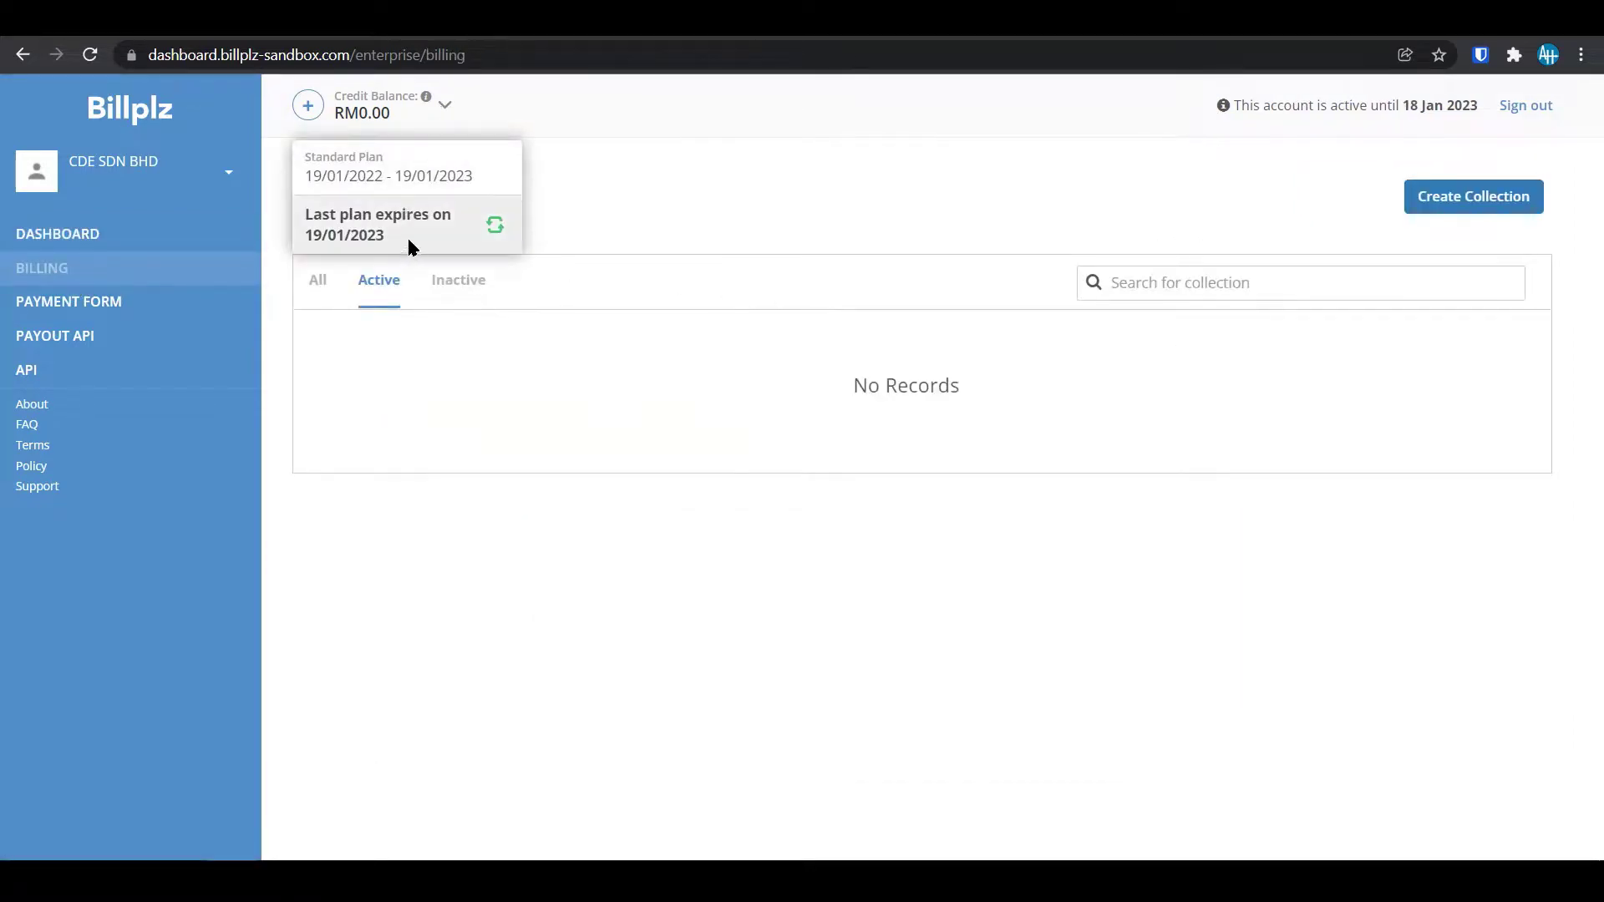
click(767, 145)
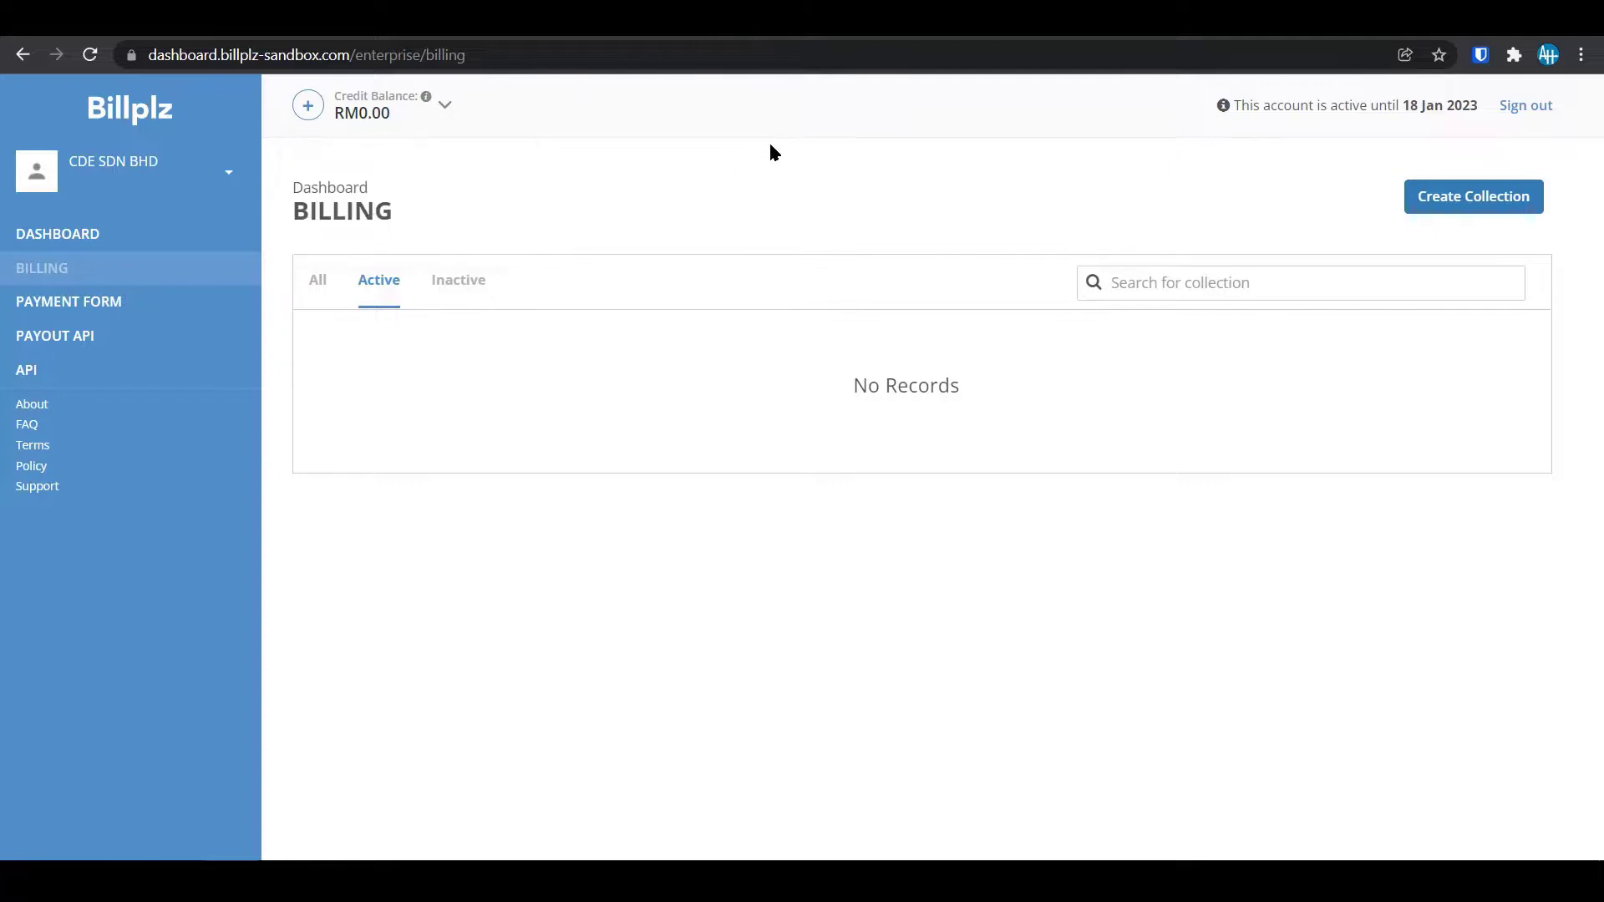
click(137, 183)
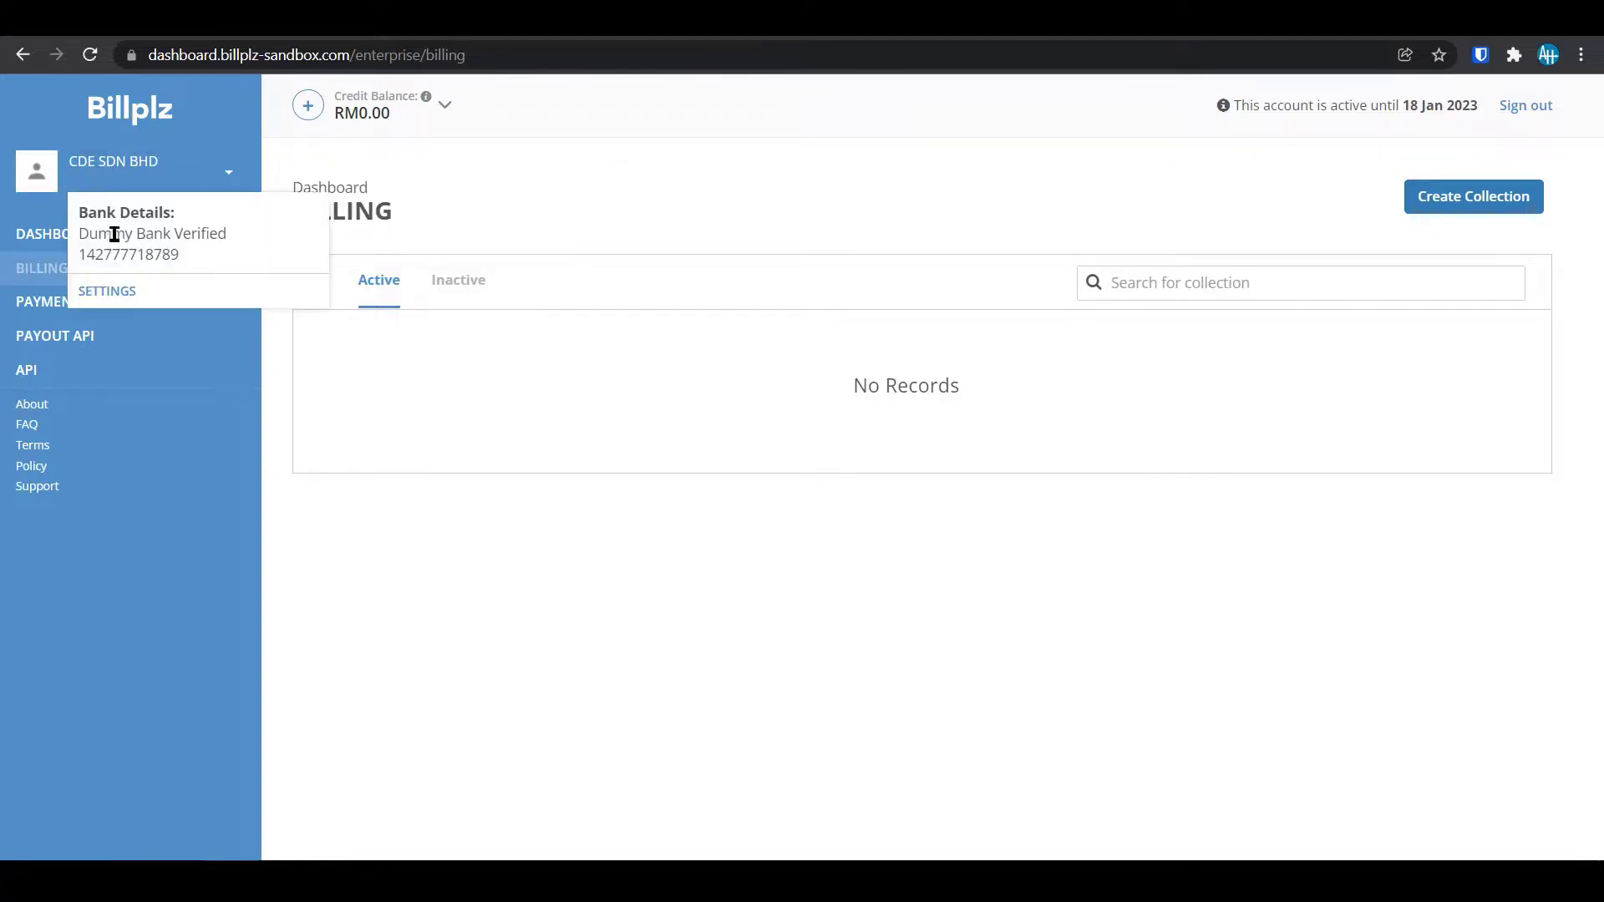
click(300, 211)
click(307, 117)
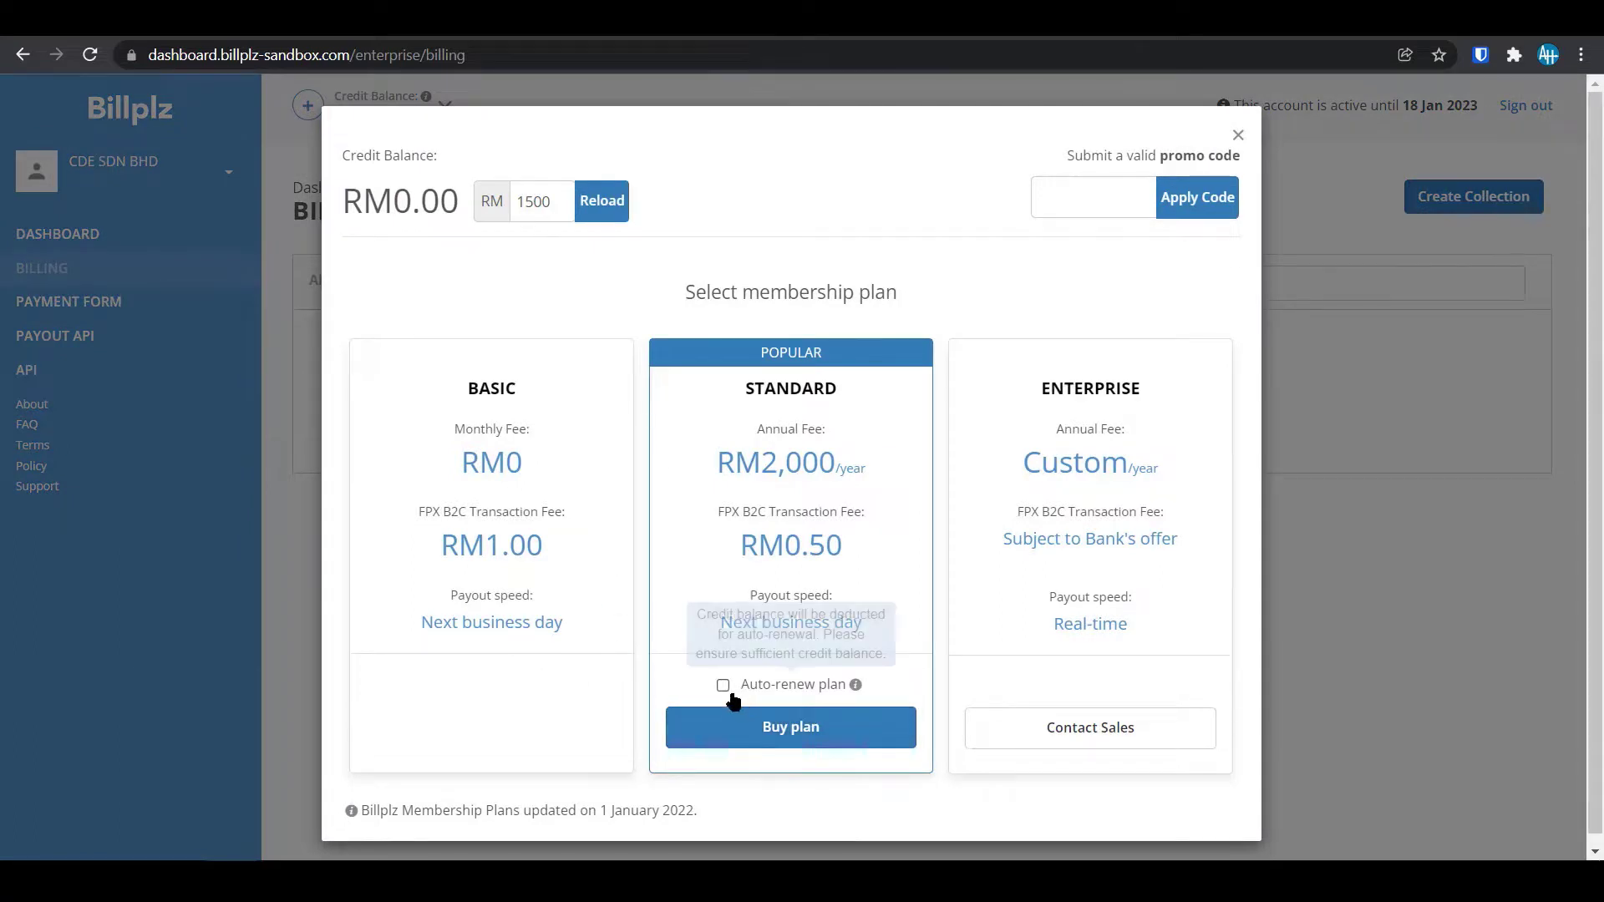
Reload RM1,500 credit, paying through the Billplz test bank, then return to the dashboard overview.
click(535, 197)
double_click(536, 197)
click(613, 201)
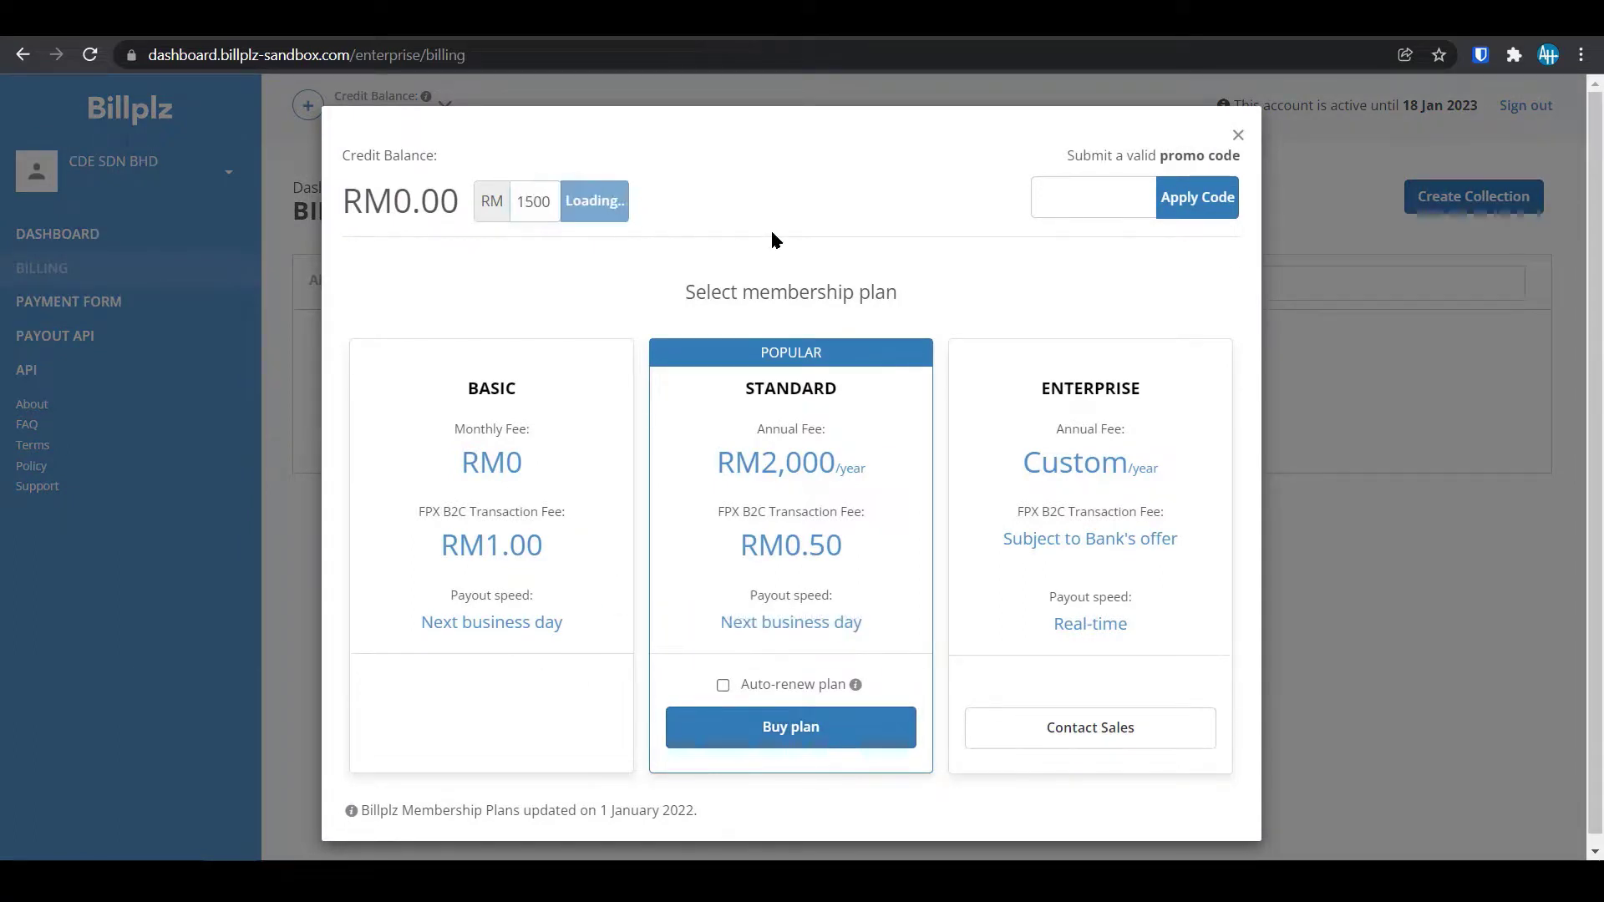
scroll(801, 414, down, 7)
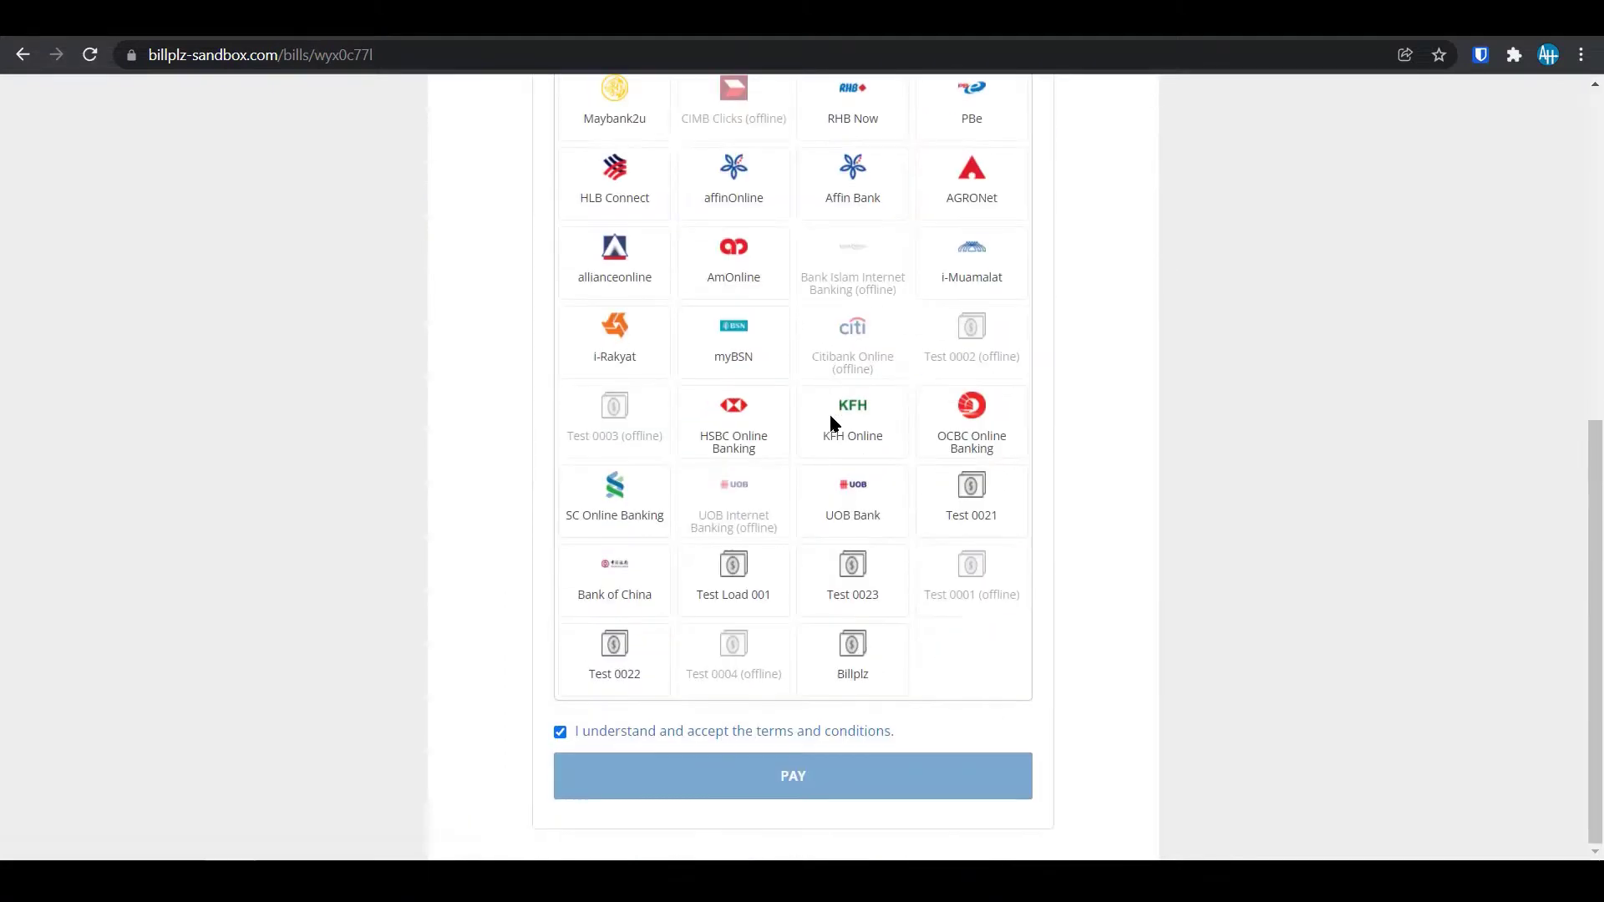
click(850, 677)
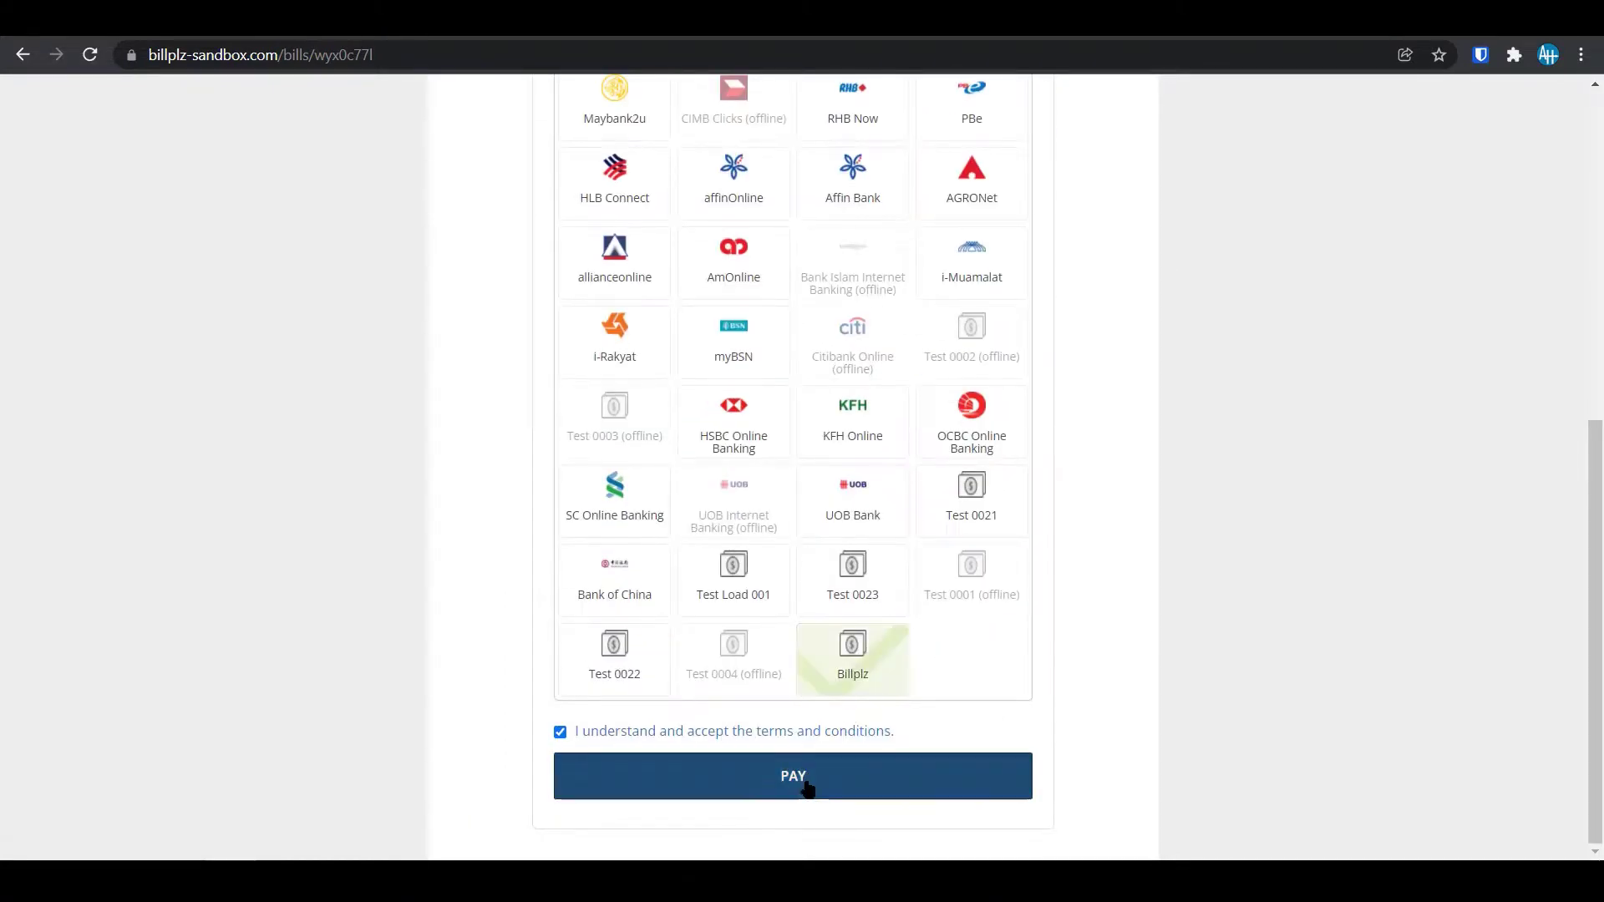
click(798, 775)
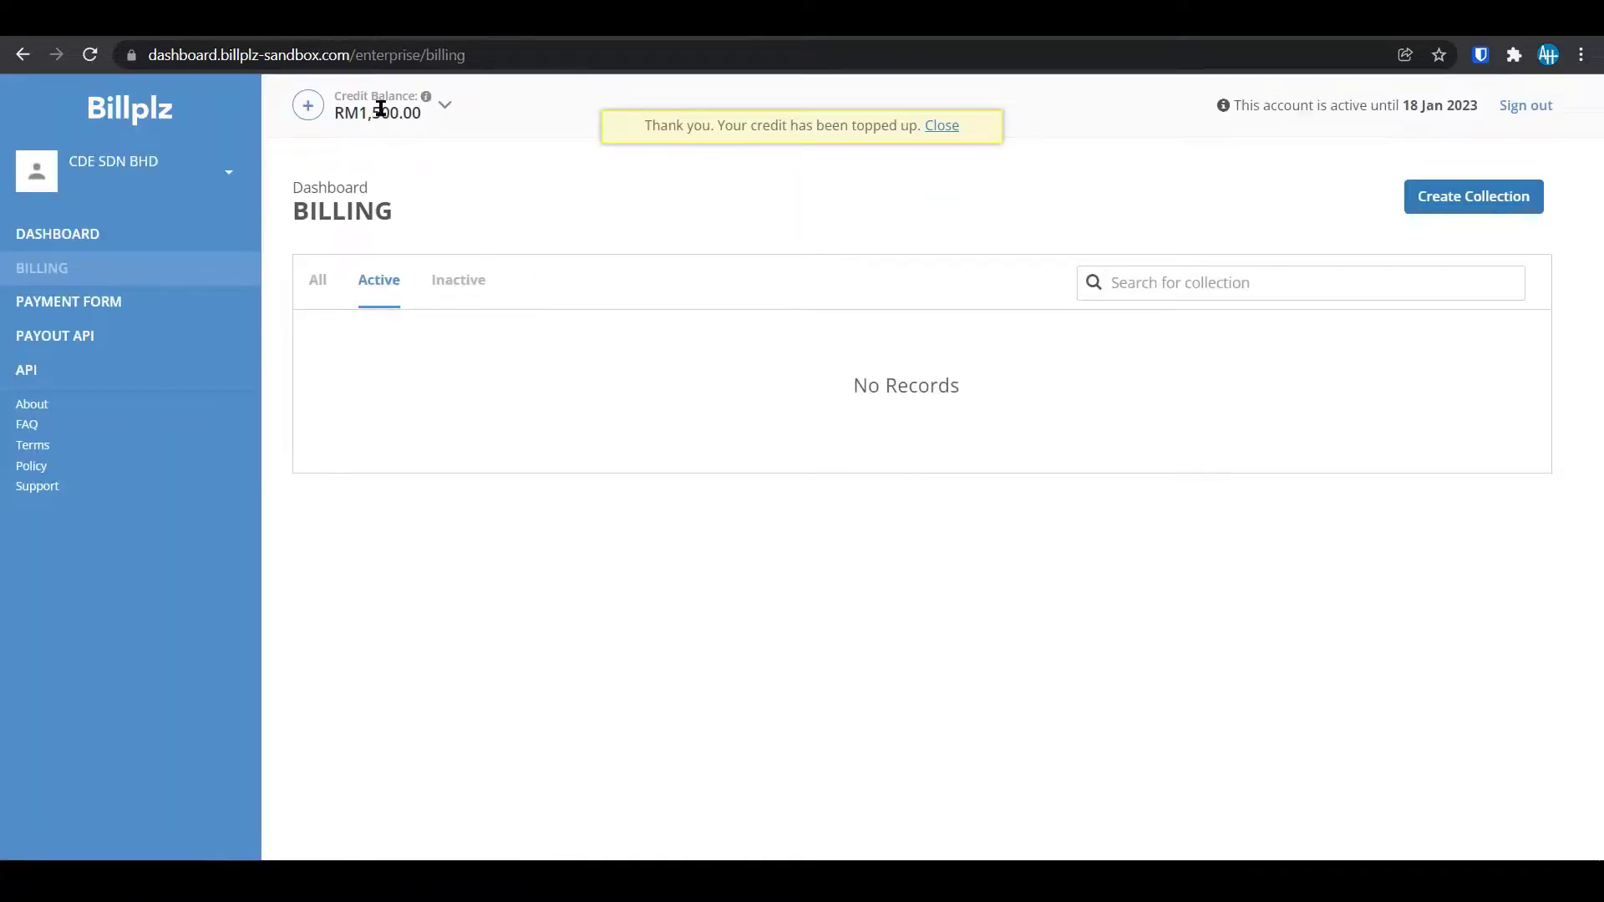
click(950, 127)
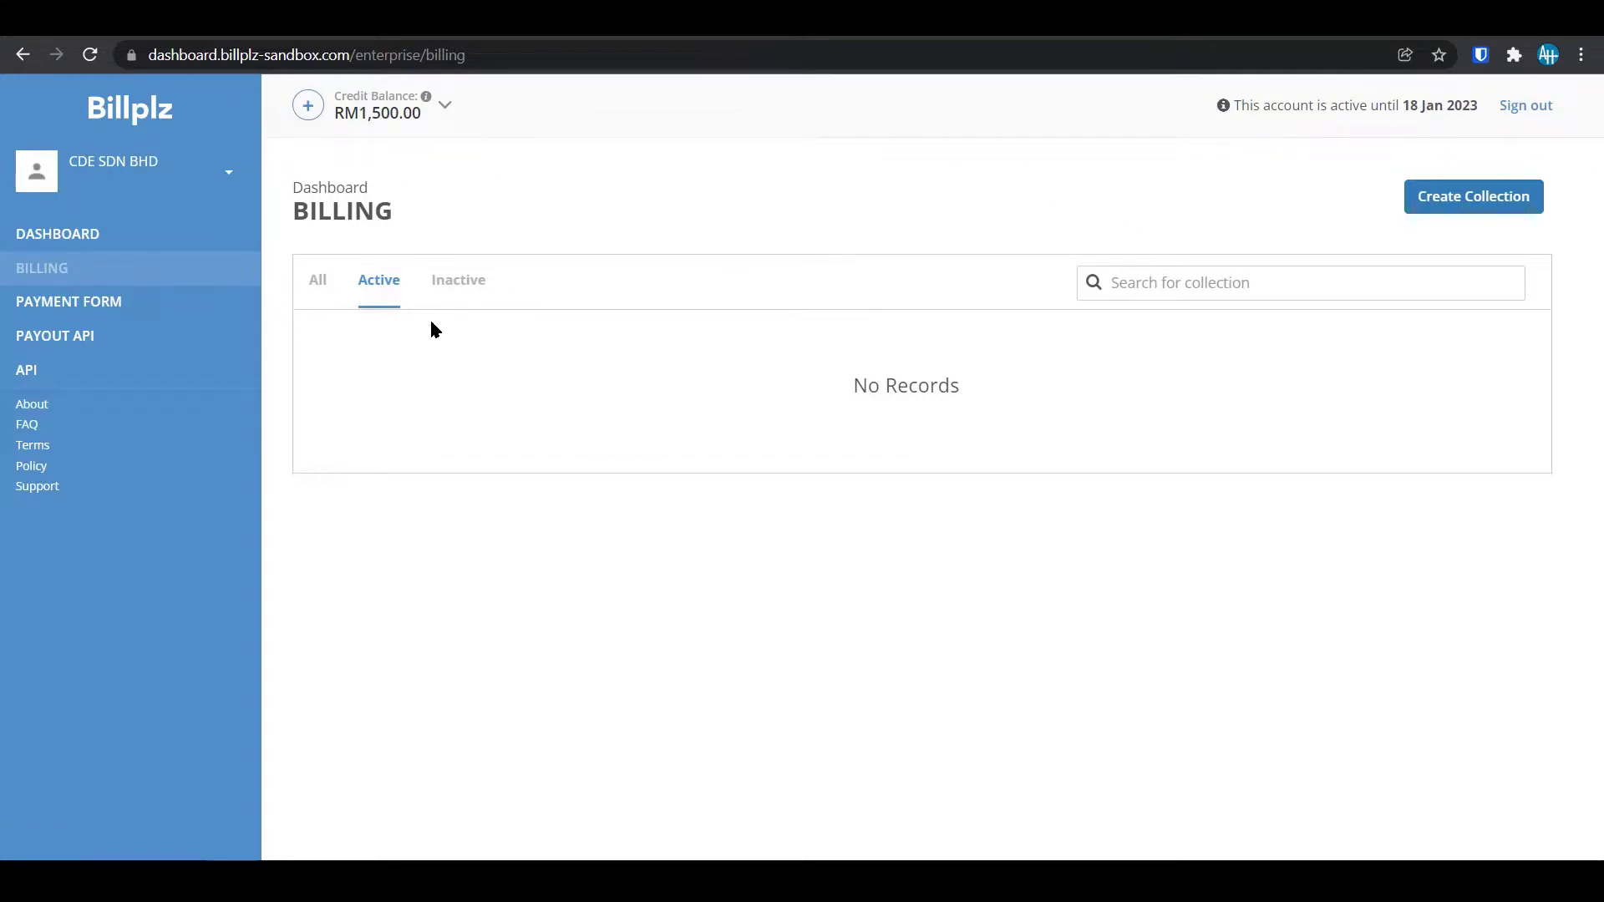
click(105, 241)
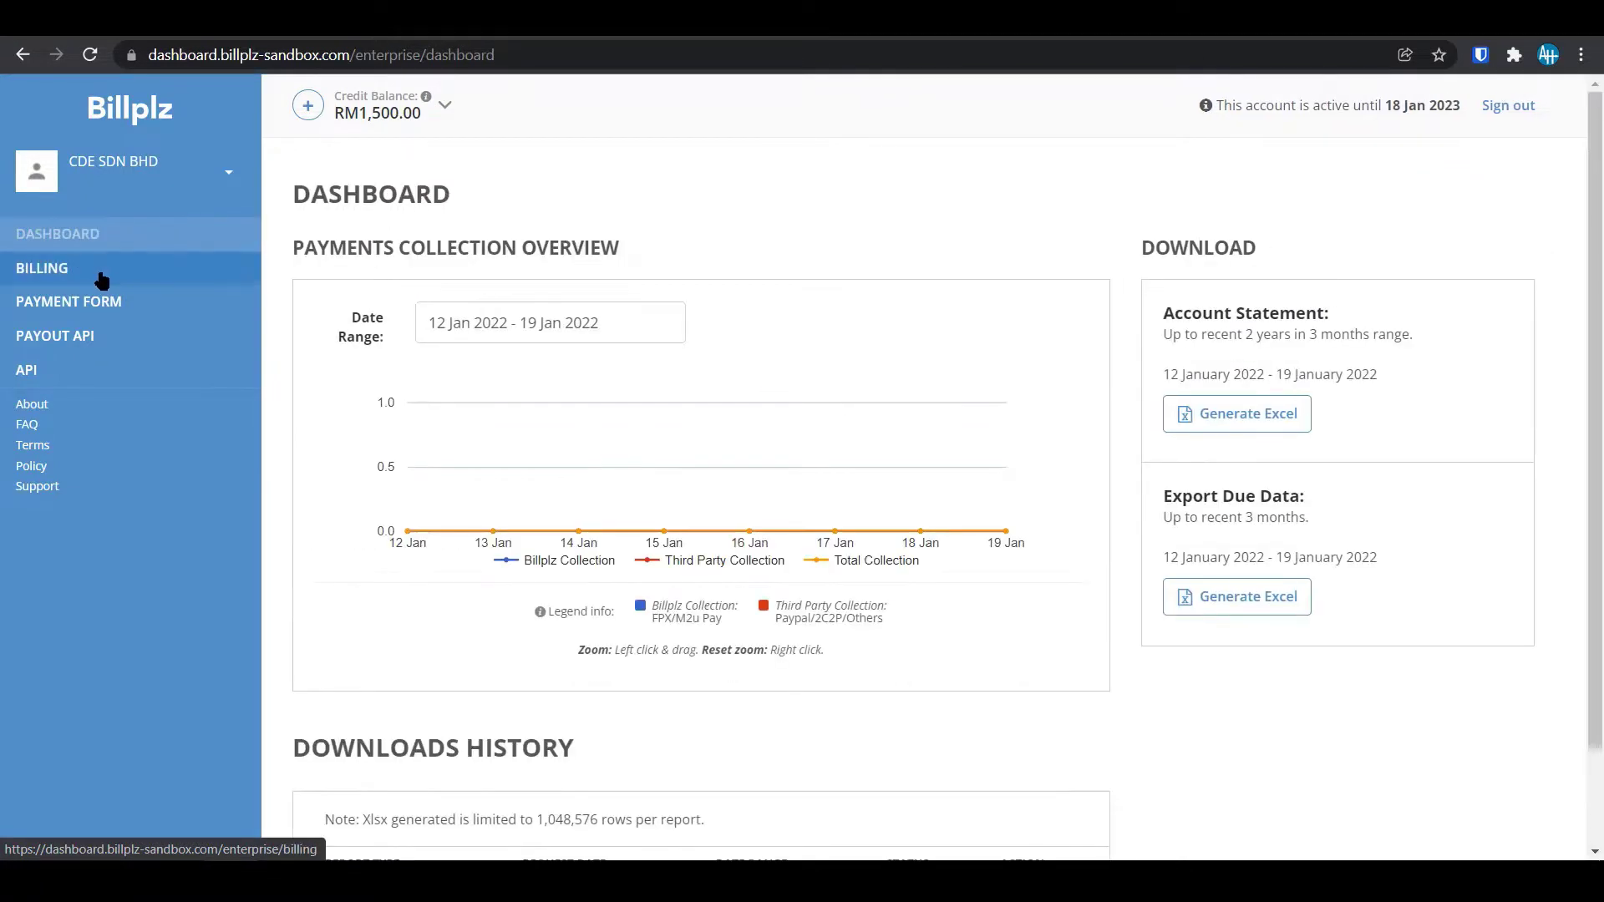
Go to Billing, then Payout API, to reach the API documentation Introduction.
click(100, 276)
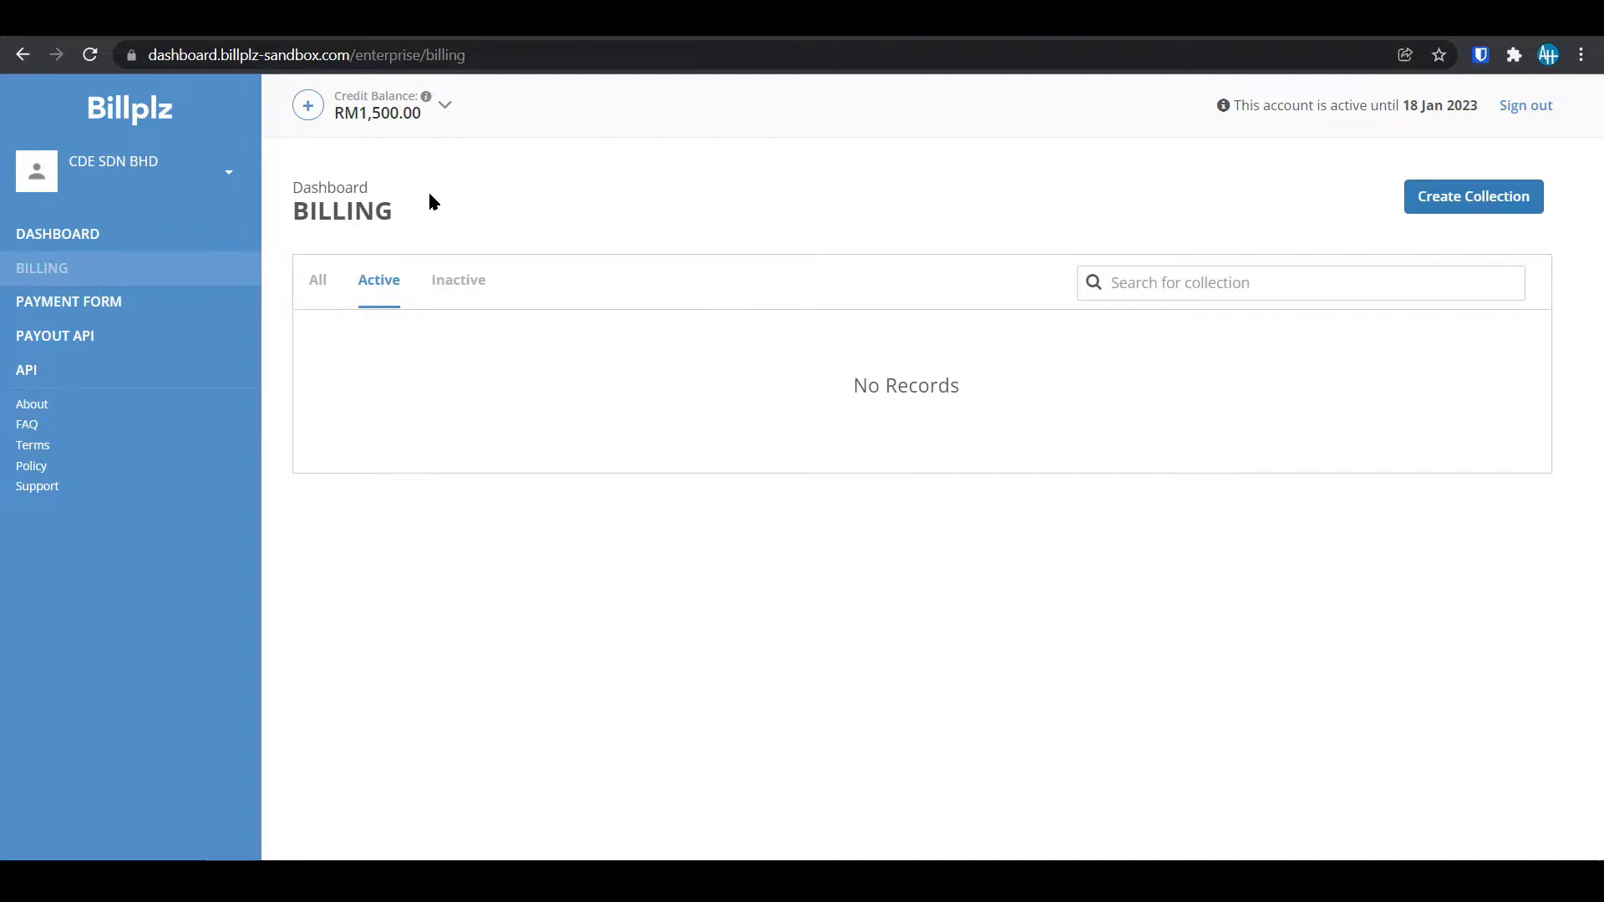
click(90, 336)
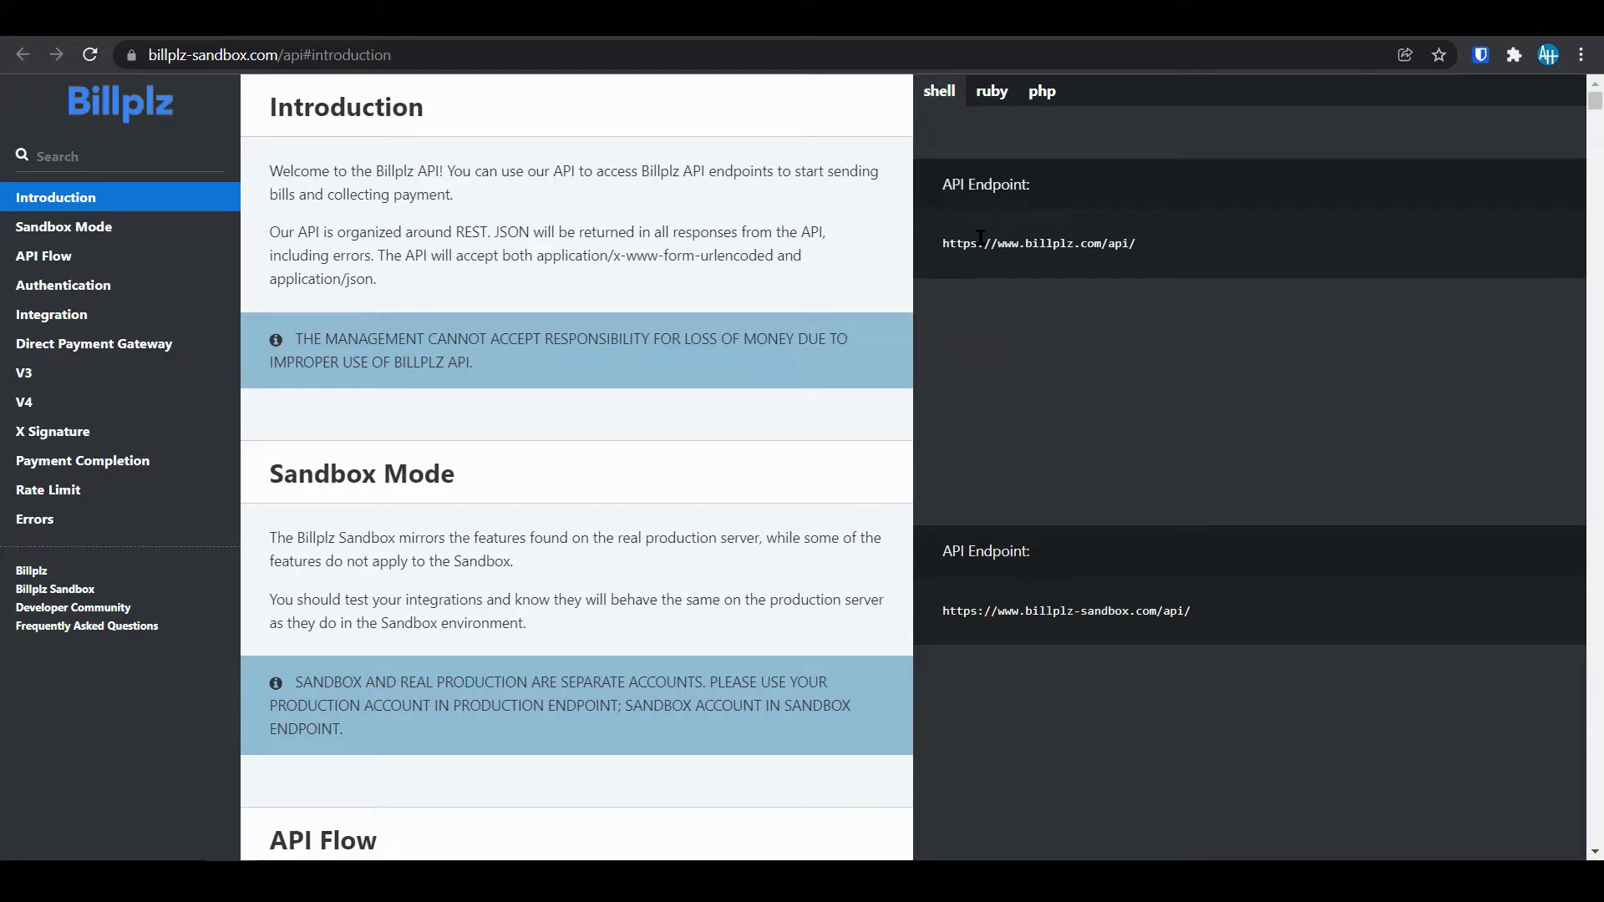
Switch the code examples to PHP and step through Sandbox Mode, API Flow, Integration, V3 and V4.
click(1041, 91)
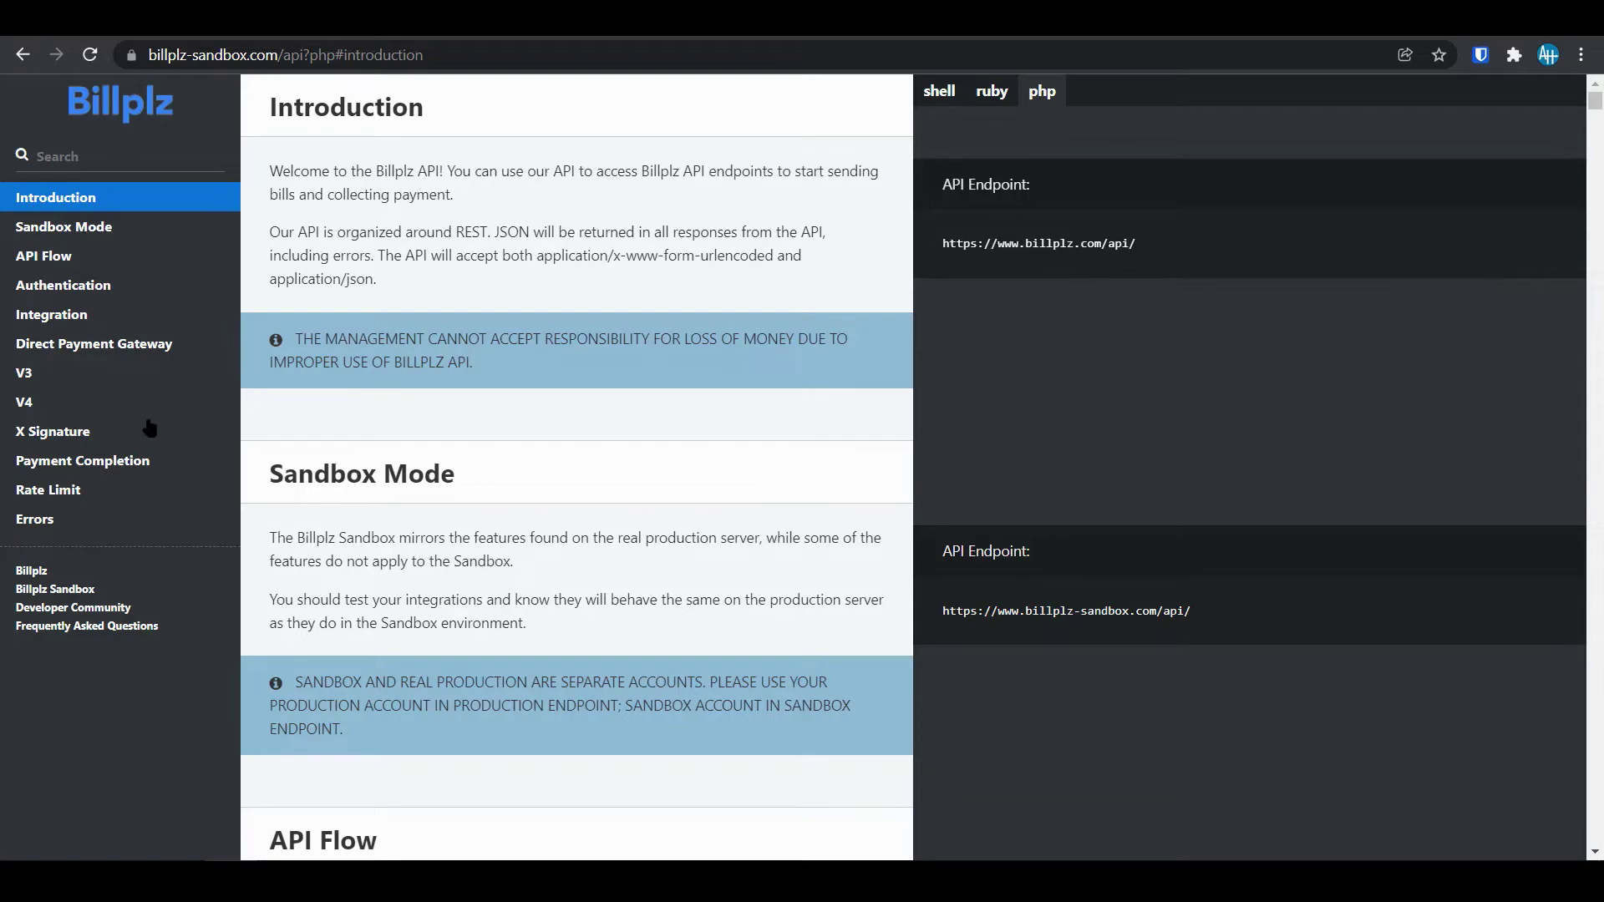
click(105, 230)
click(67, 262)
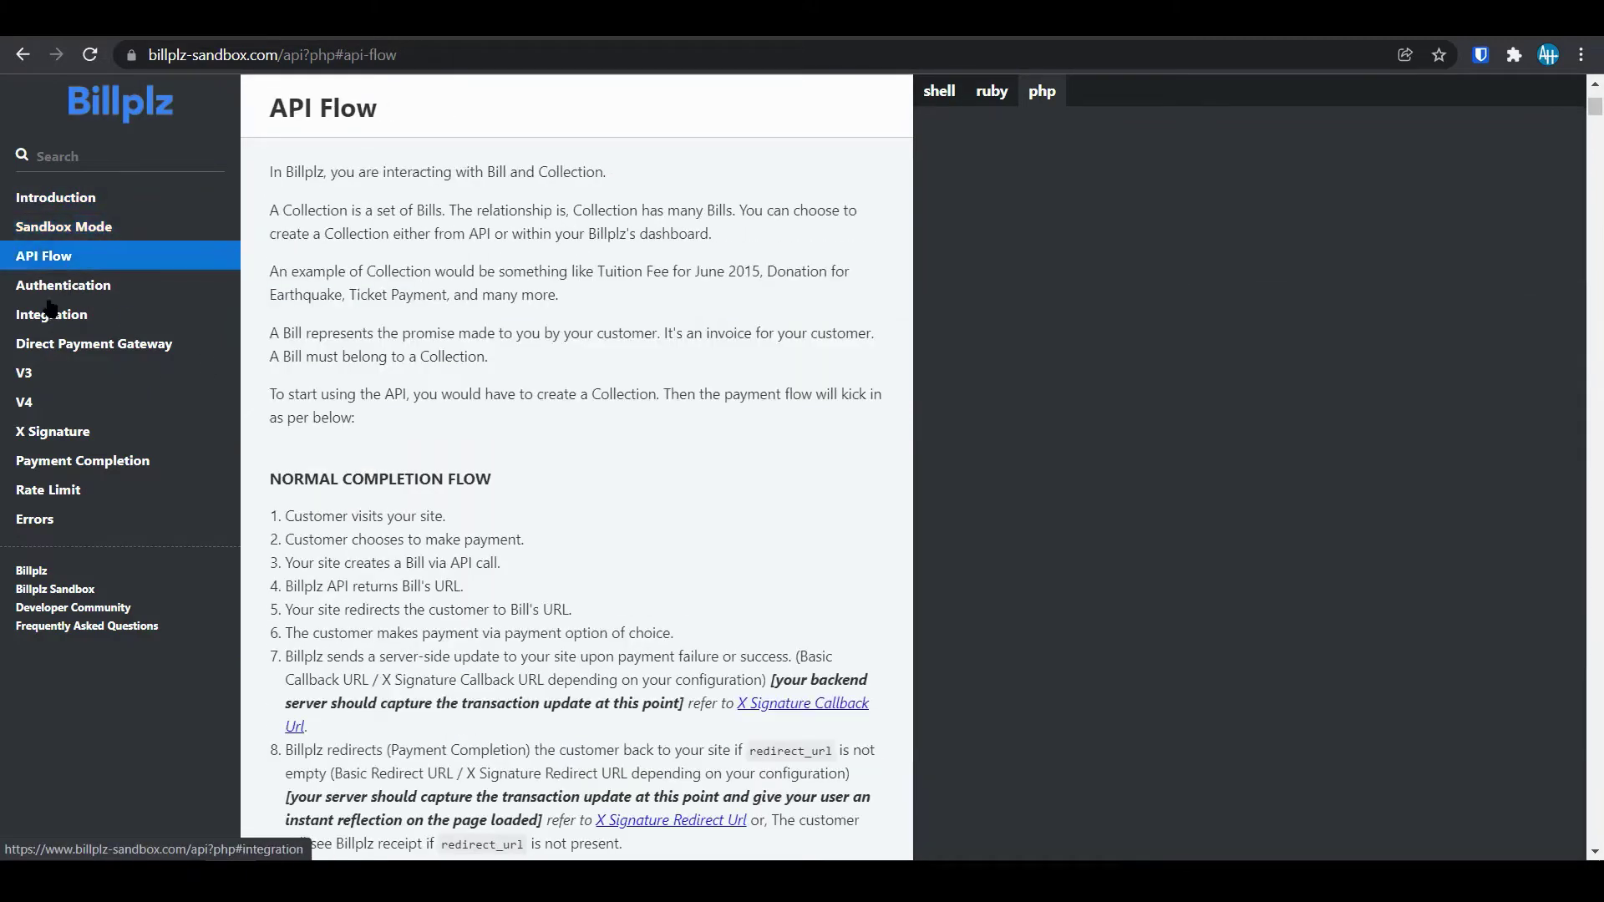
click(52, 315)
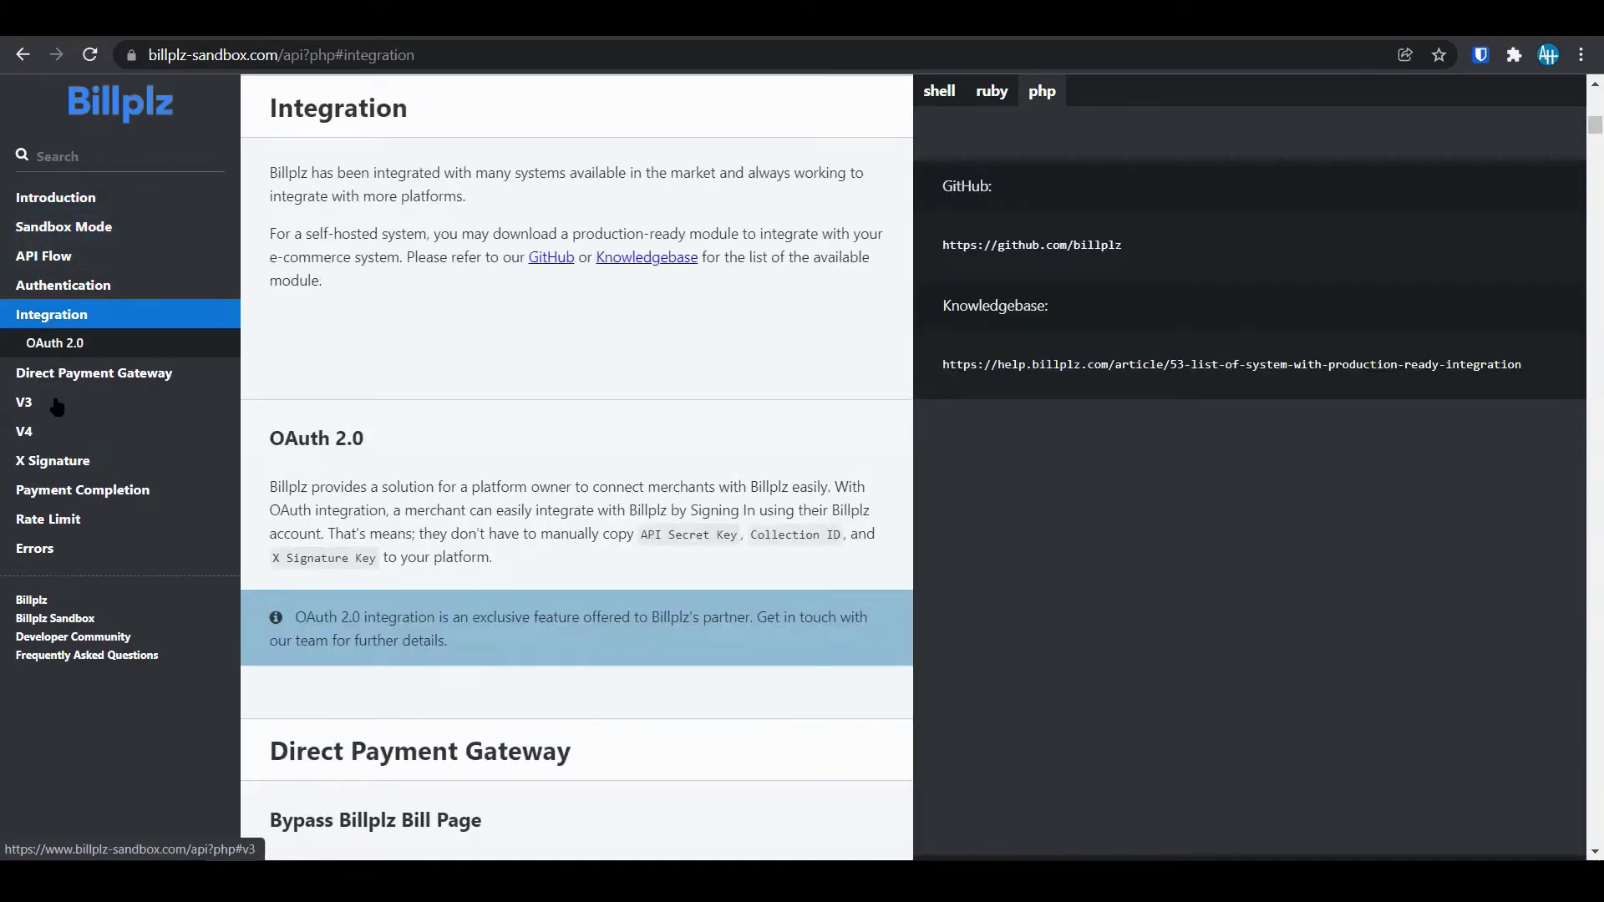
click(51, 403)
click(47, 605)
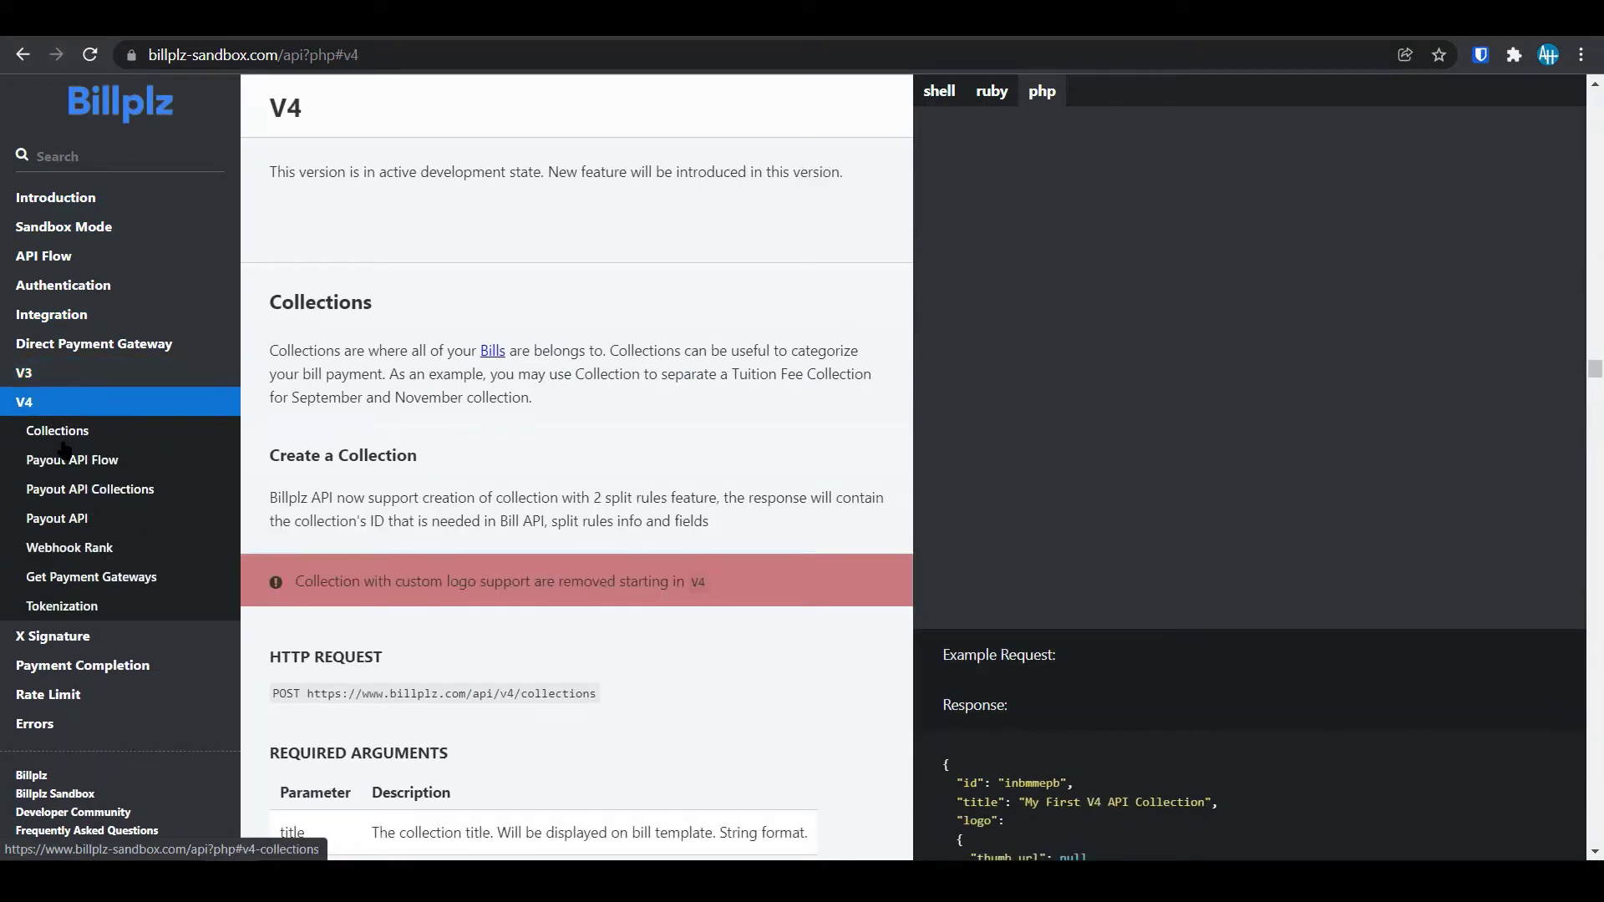
Read the V4 Collections reference down to the Get a Collection response parameters.
click(58, 431)
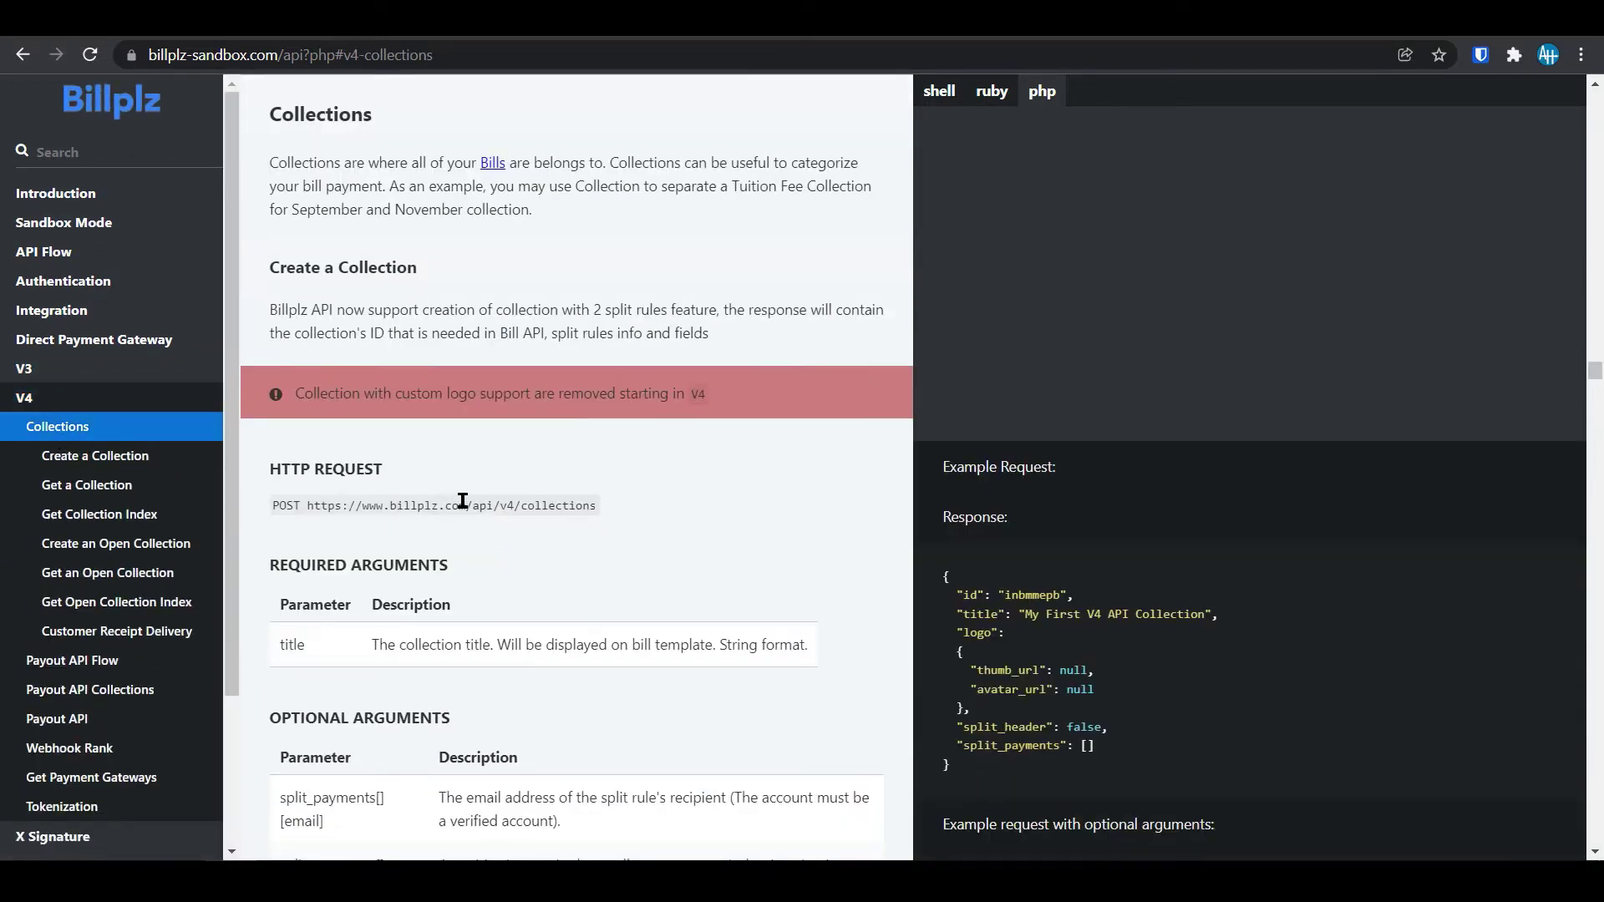
scroll(1035, 663, down, 5)
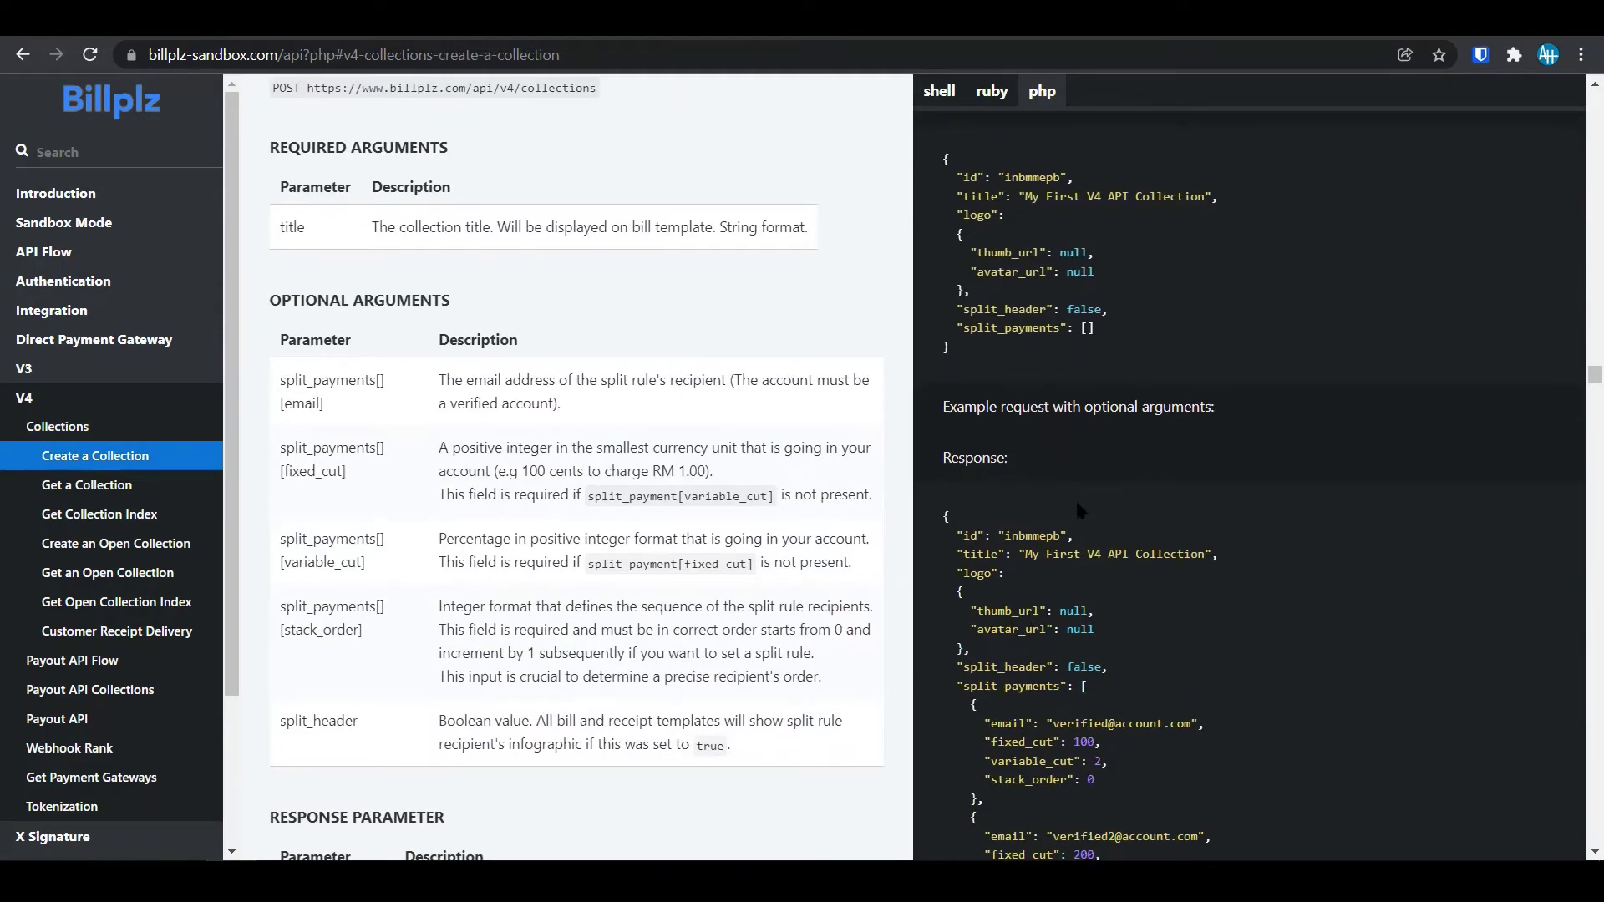
scroll(662, 342, up, 5)
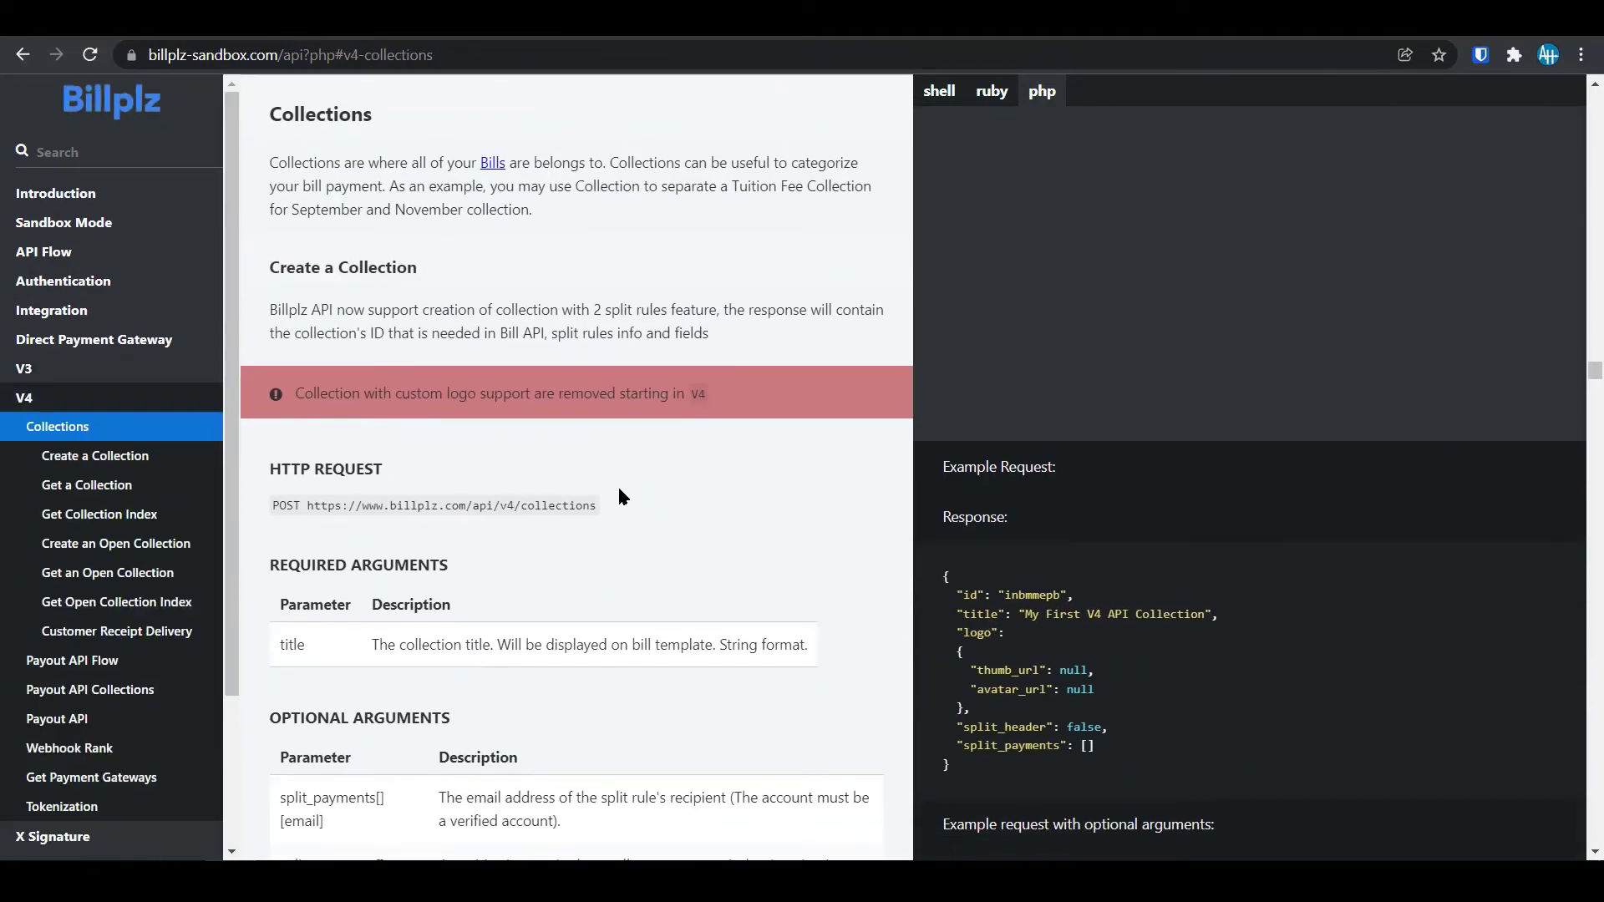
scroll(619, 491, down, 10)
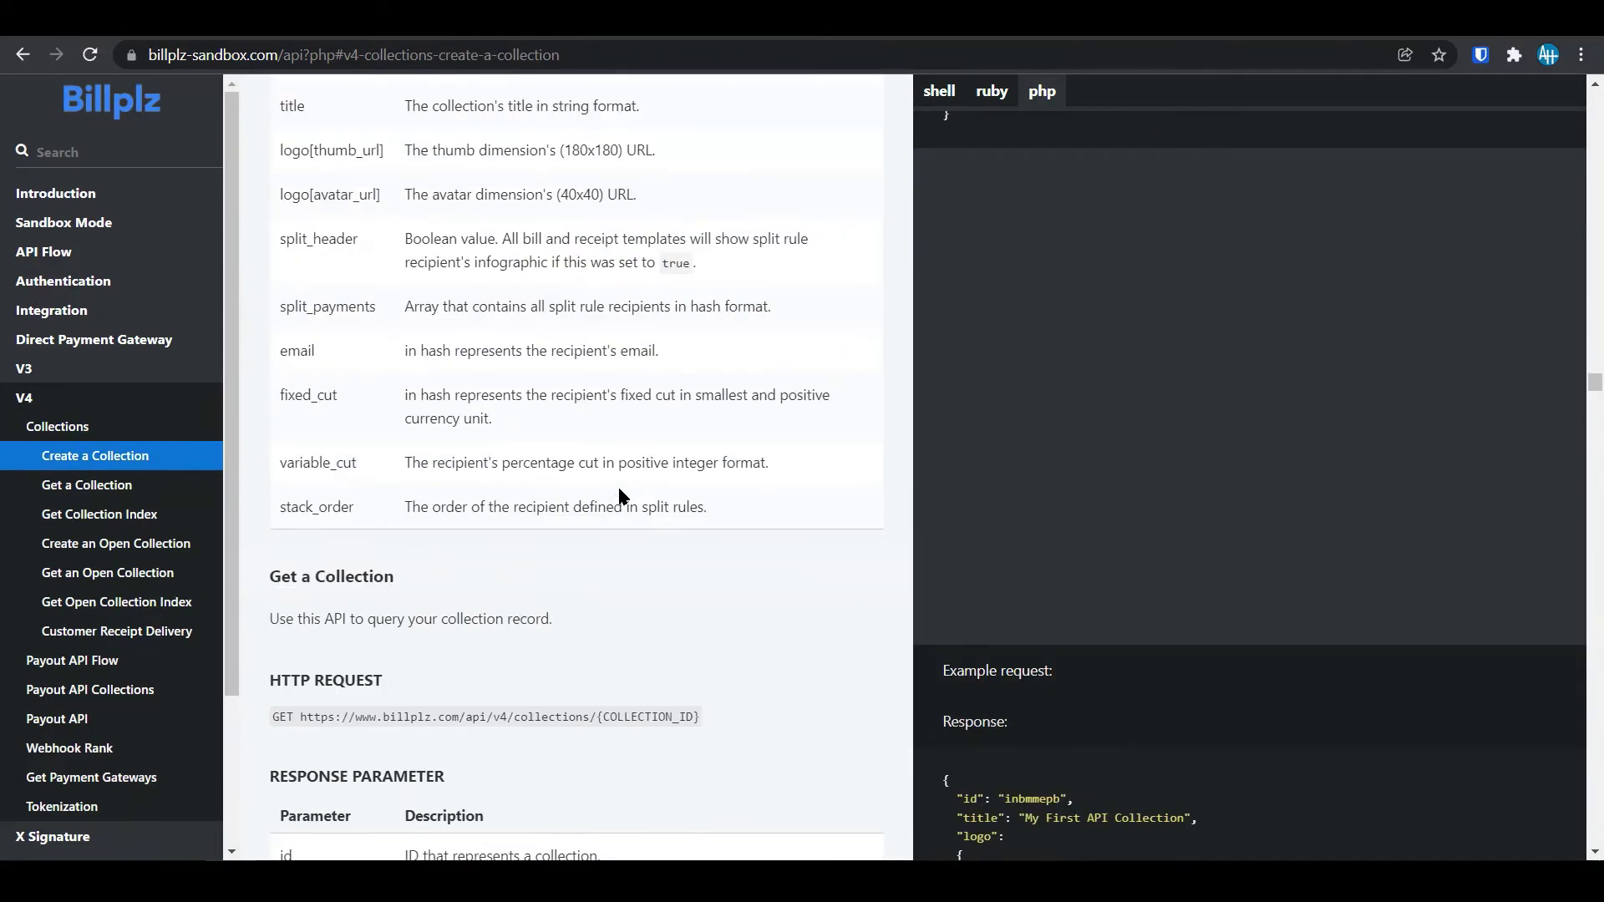
scroll(619, 497, down, 8)
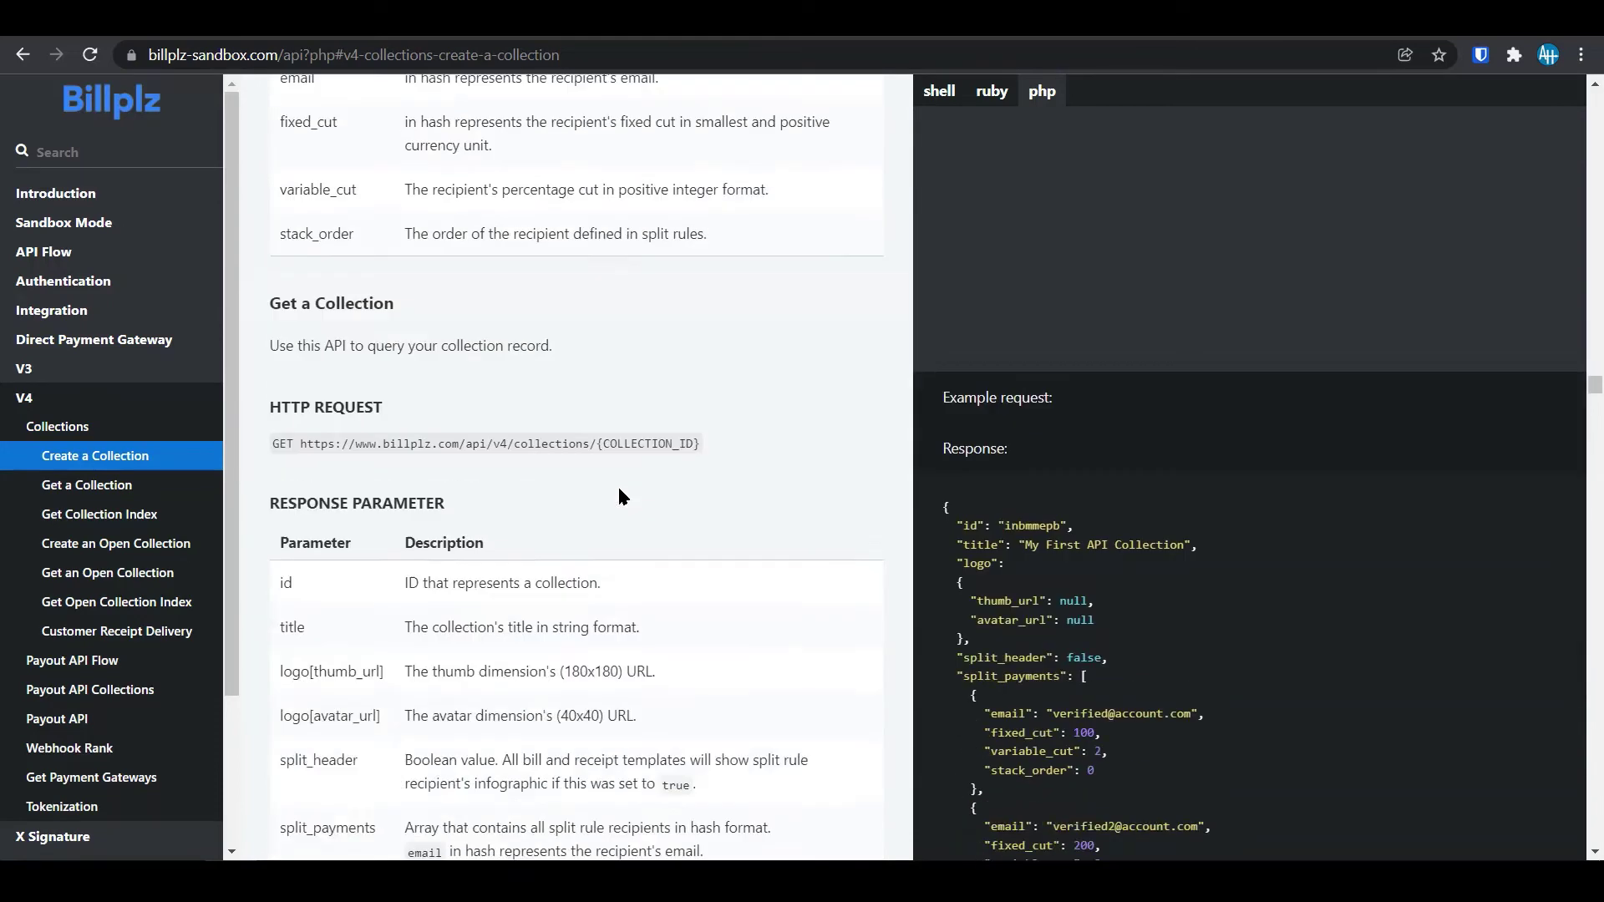